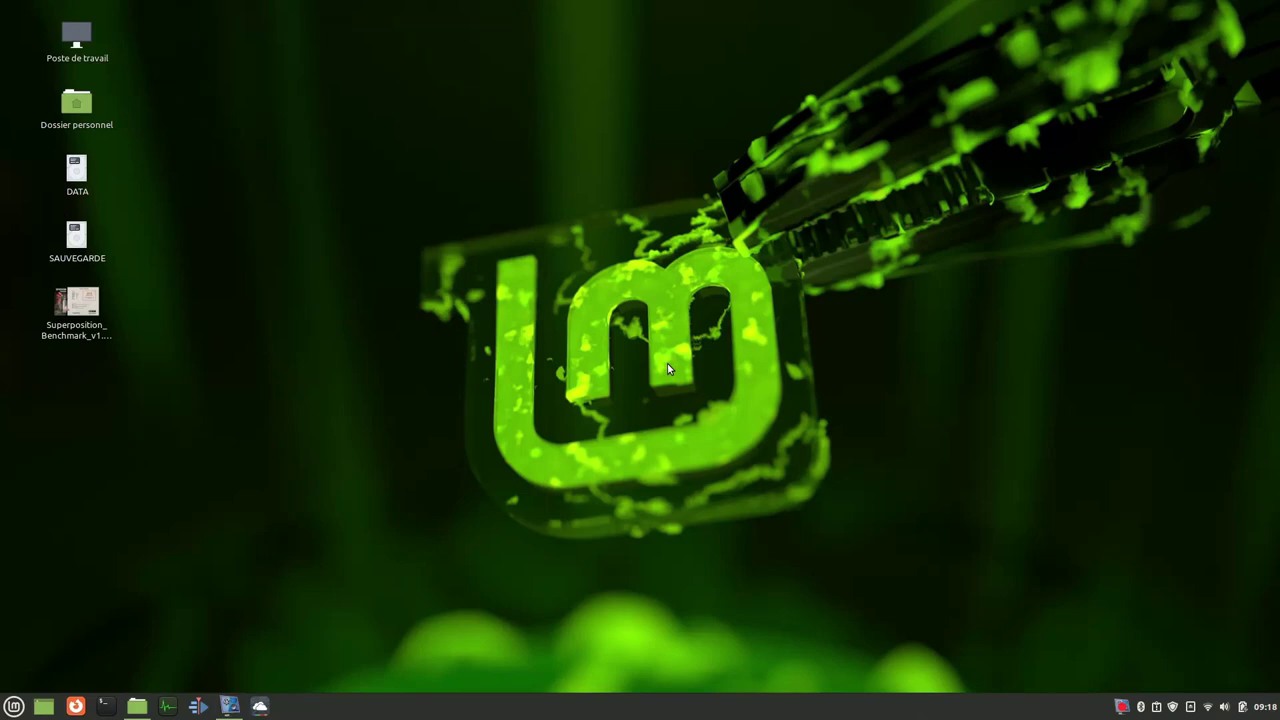
In Applications web, create a web app named Video Quimperlé from the copied YouTube channel address, with the YouTube icon and navigation bar enabled.
click(14, 706)
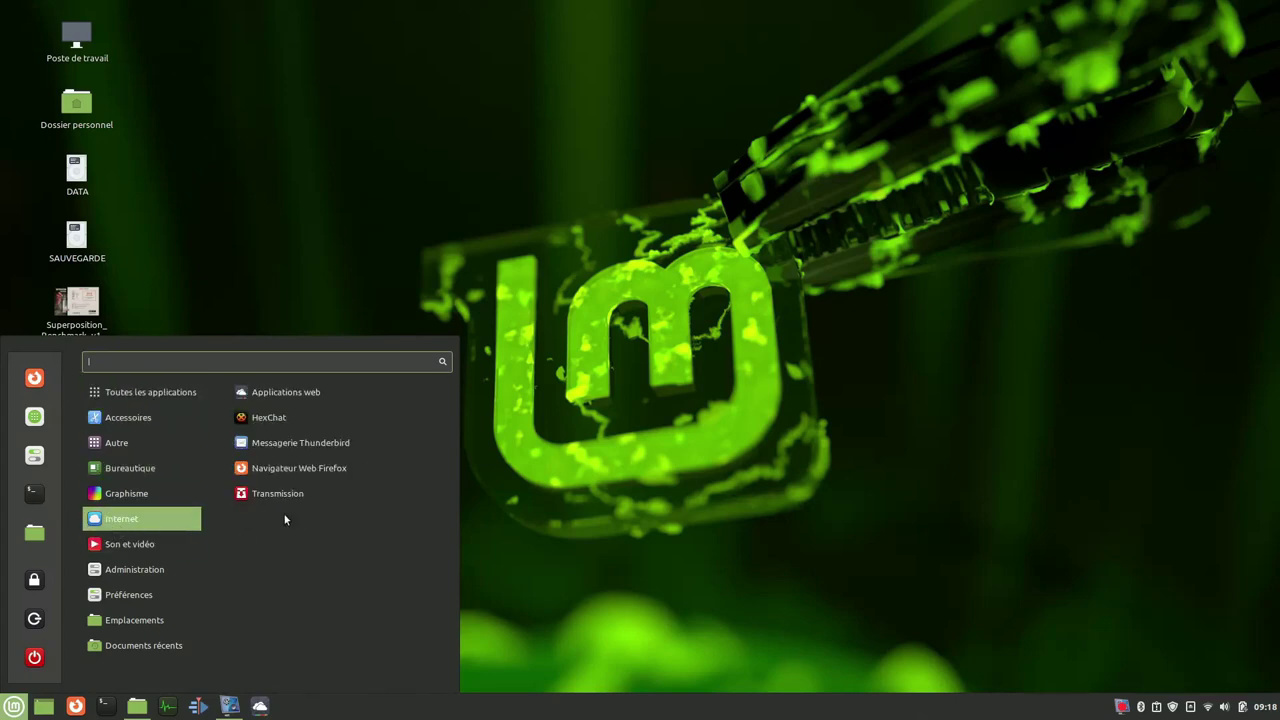
click(300, 398)
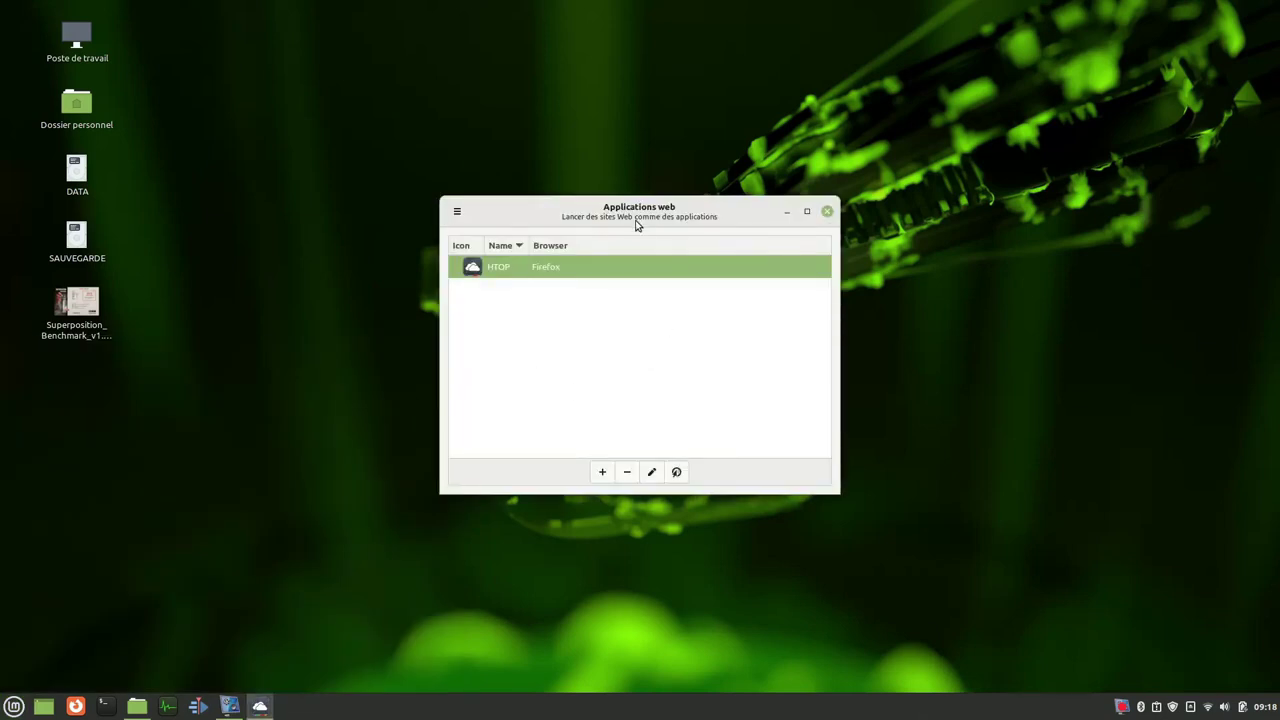
click(601, 473)
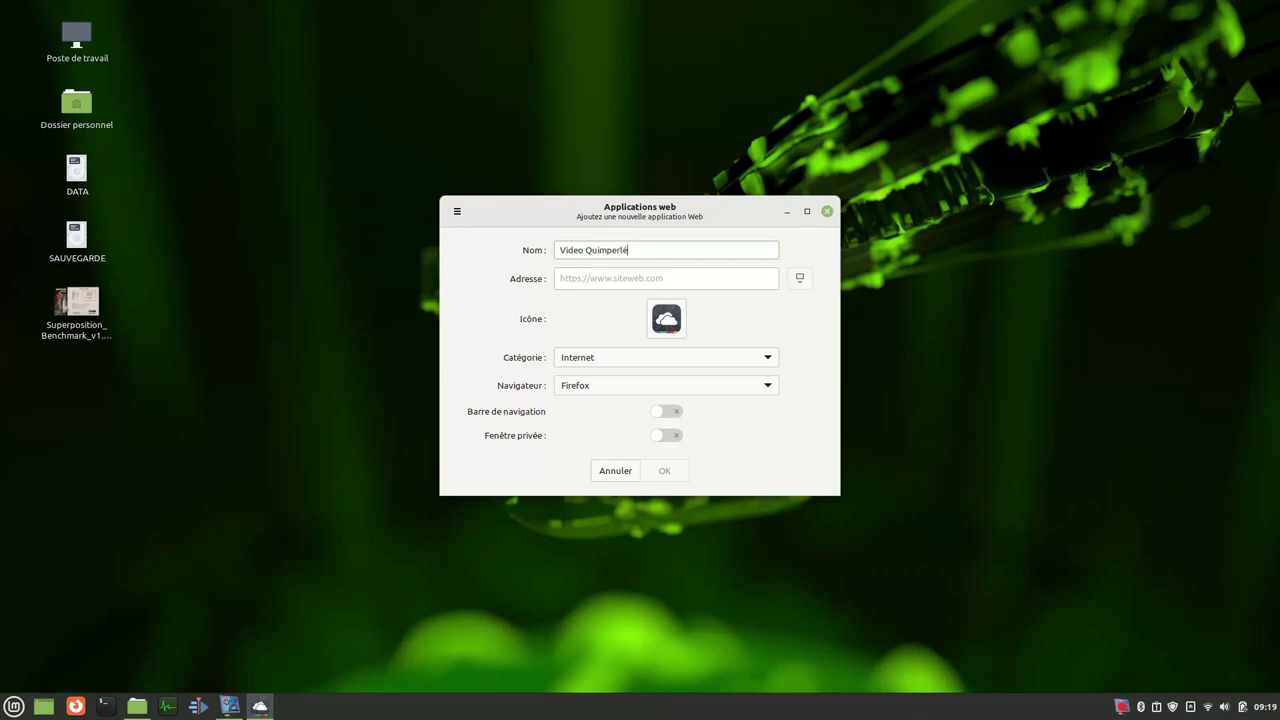
right_click(578, 282)
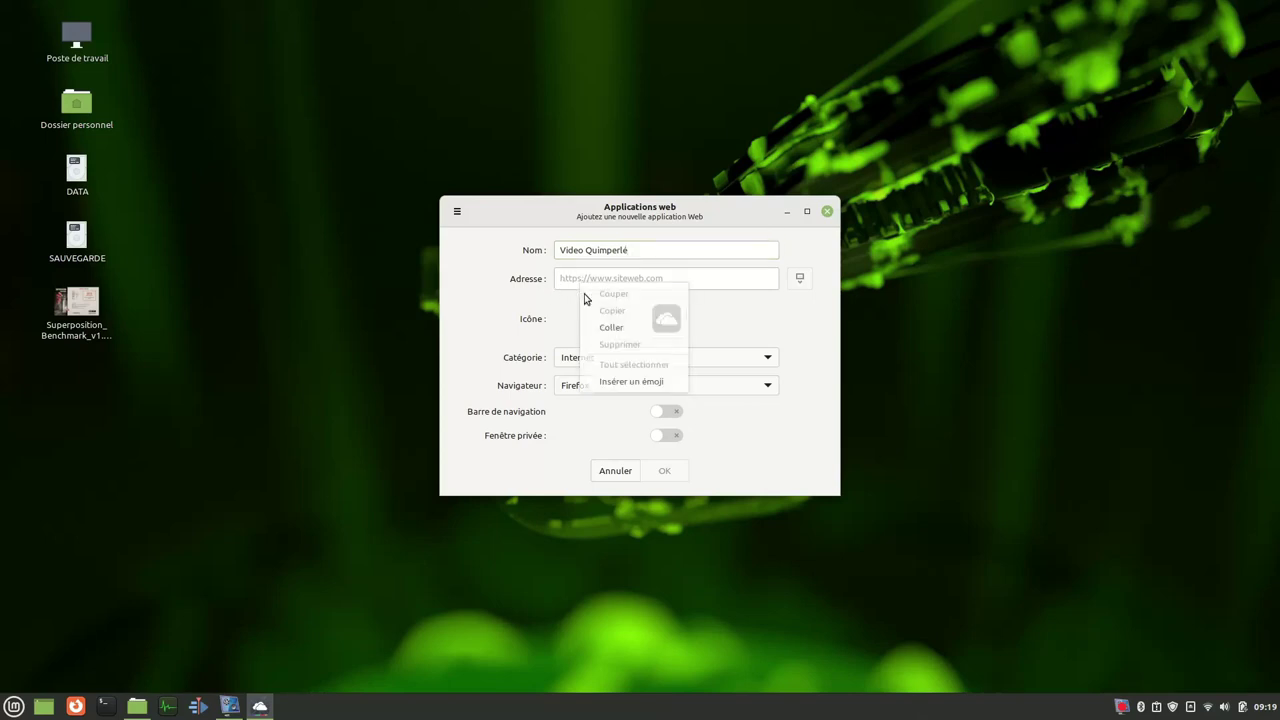
click(610, 329)
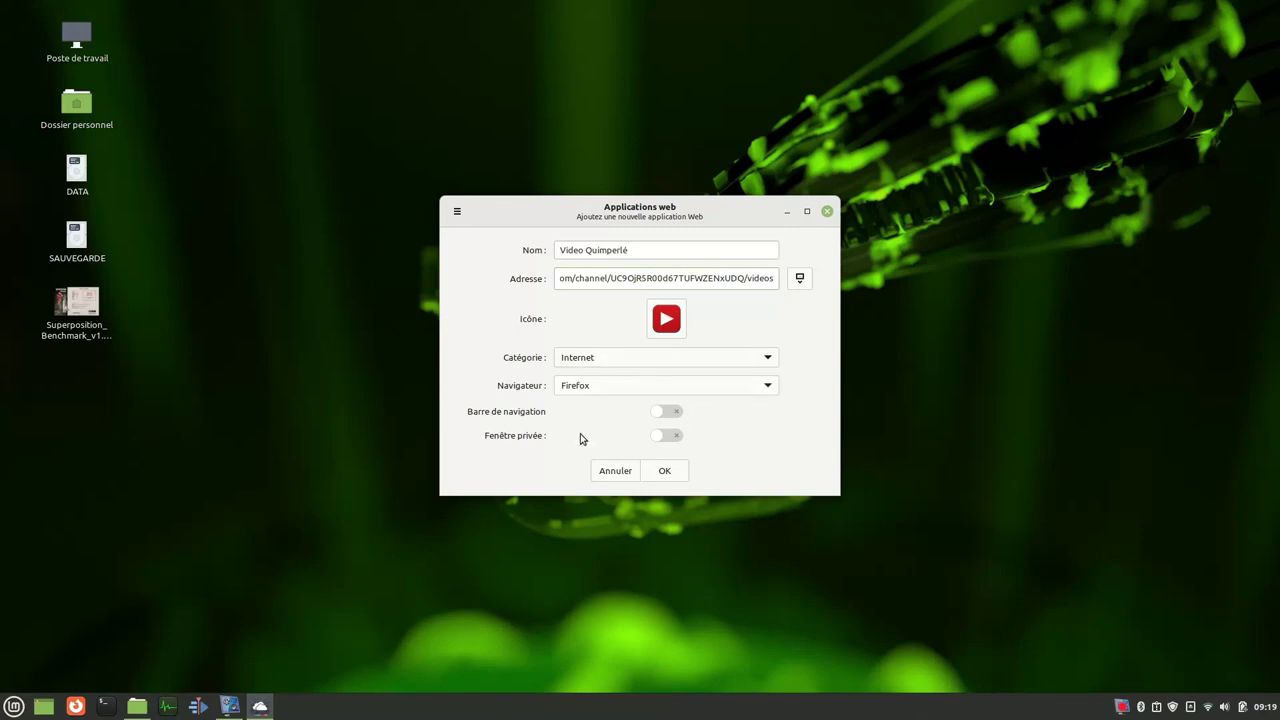
click(678, 414)
click(664, 473)
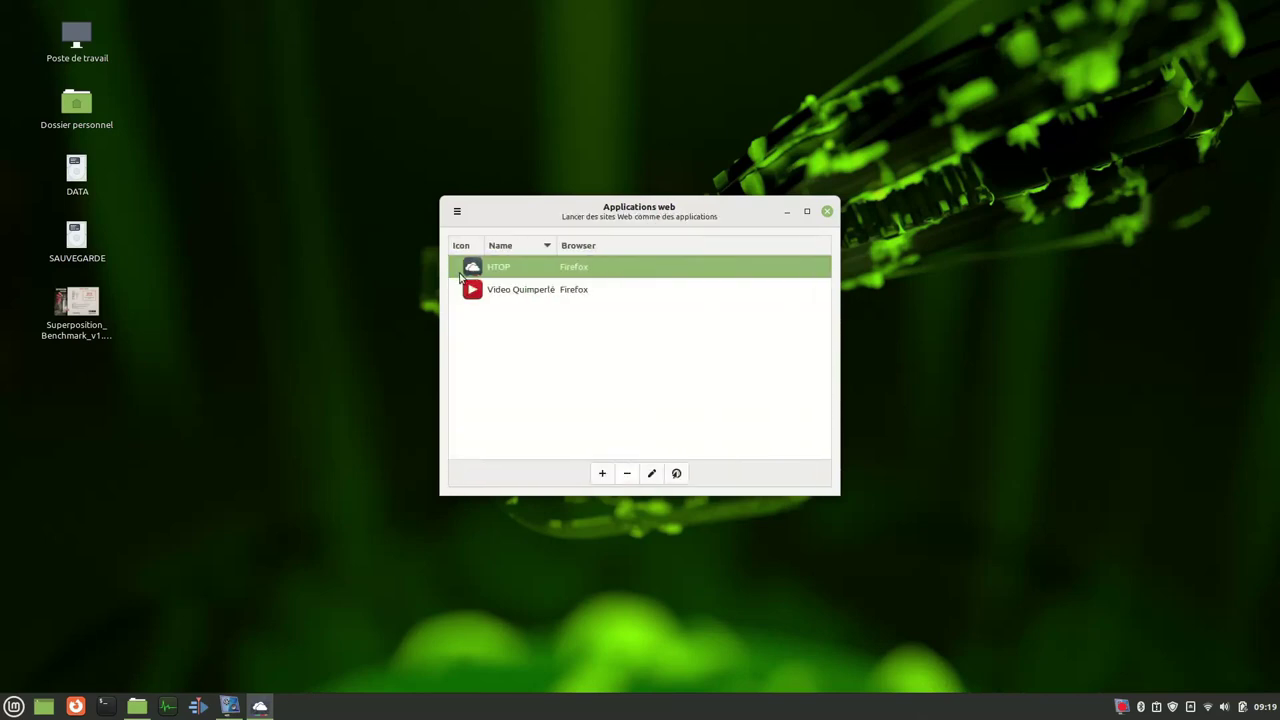
Launch the HTOP web app, examine the distribution comparison table on its page, and close its window.
double_click(514, 266)
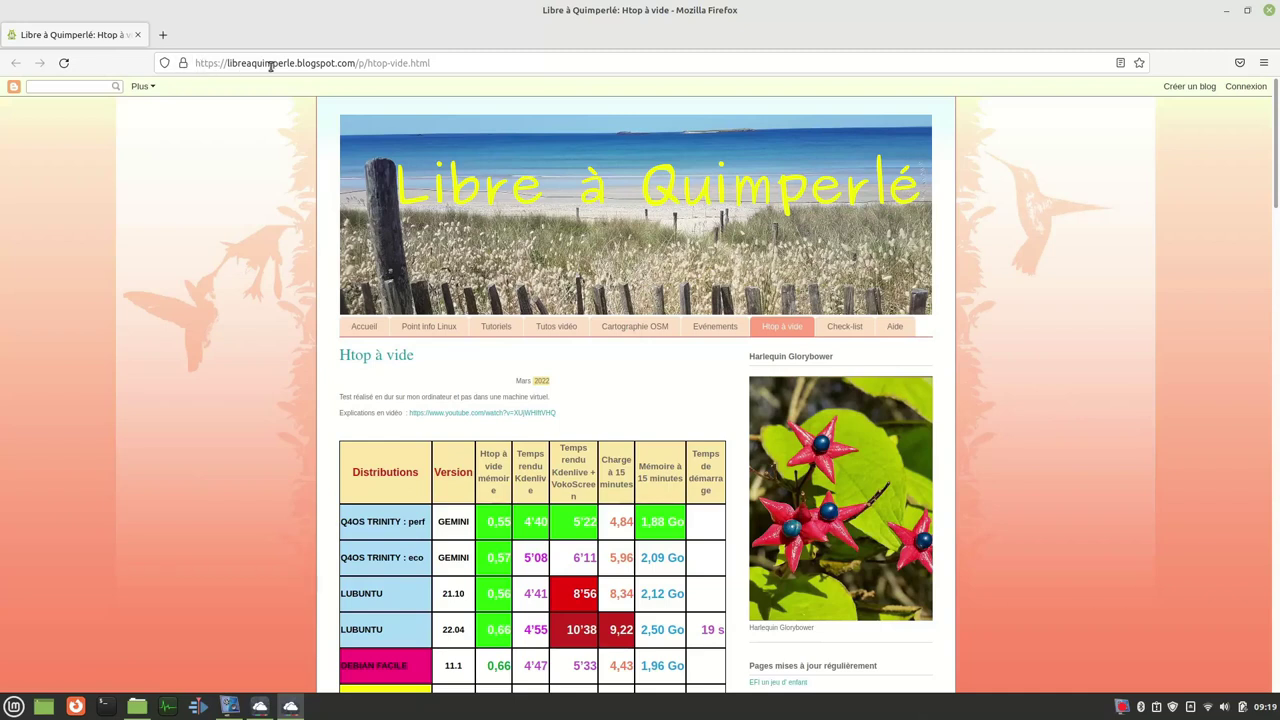
scroll(432, 260, down, 10)
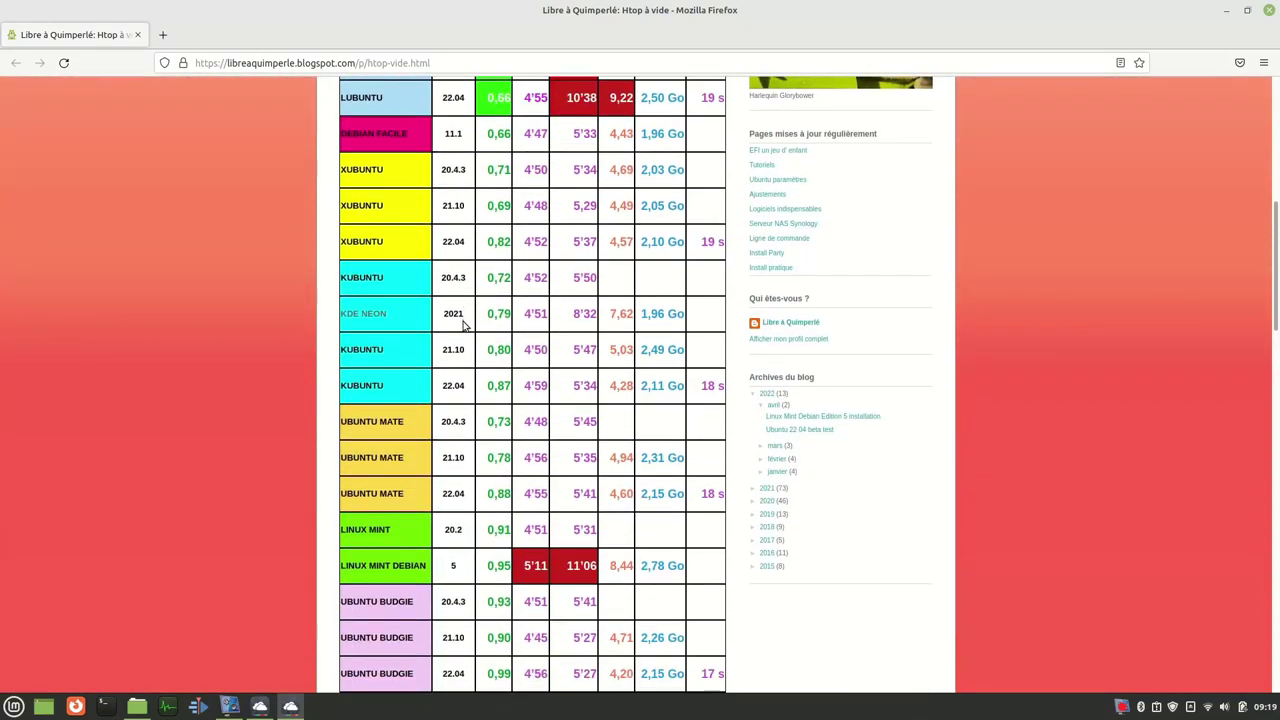
scroll(464, 316, down, 3)
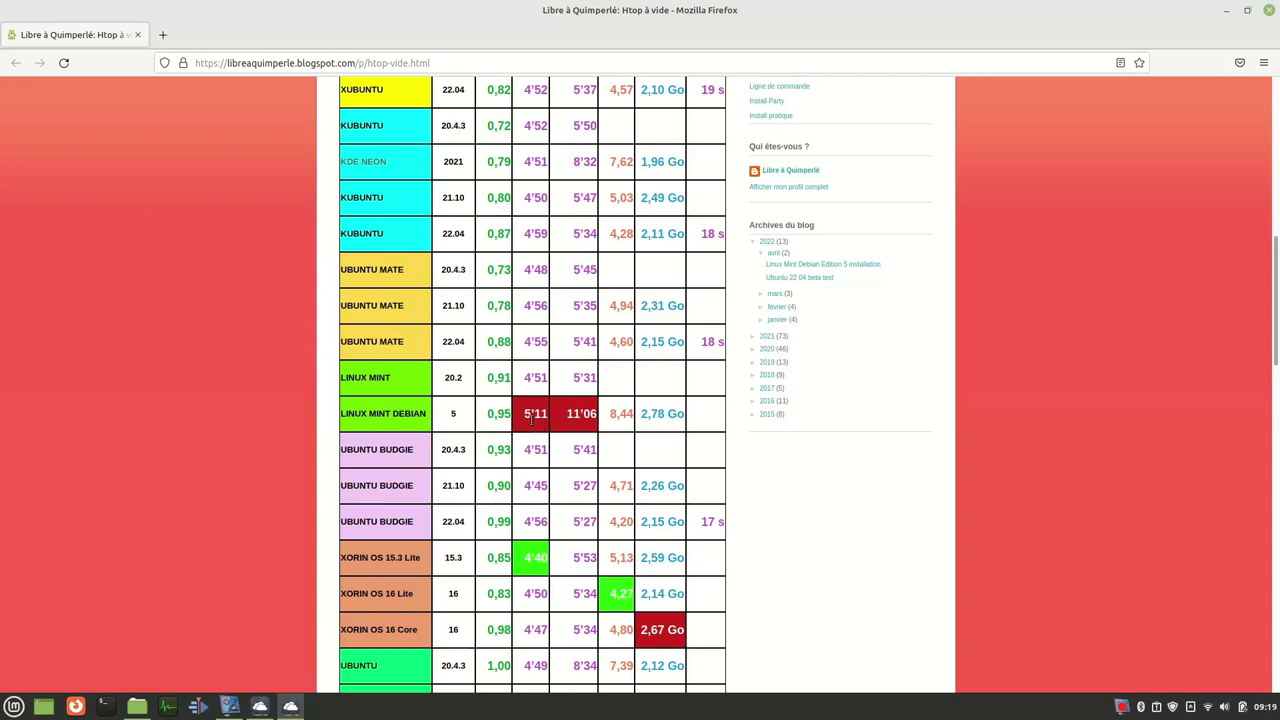
scroll(531, 407, up, 4)
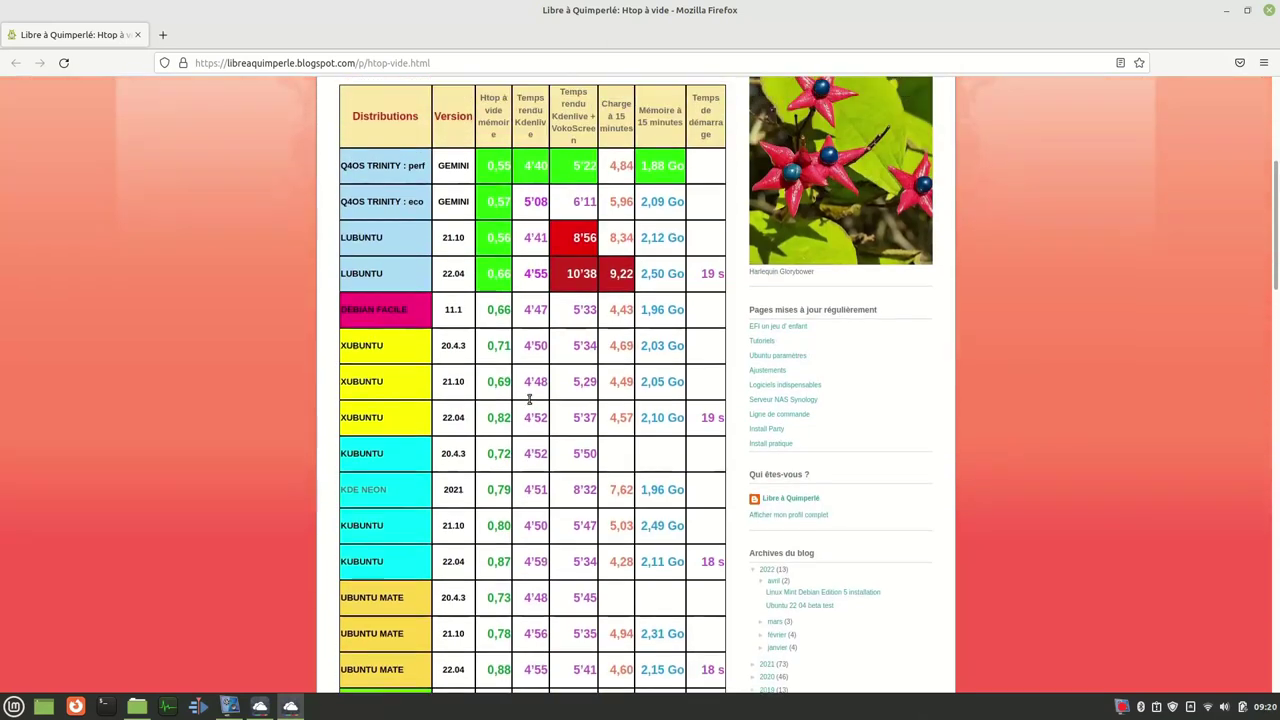
scroll(536, 386, down, 3)
scroll(536, 386, down, 4)
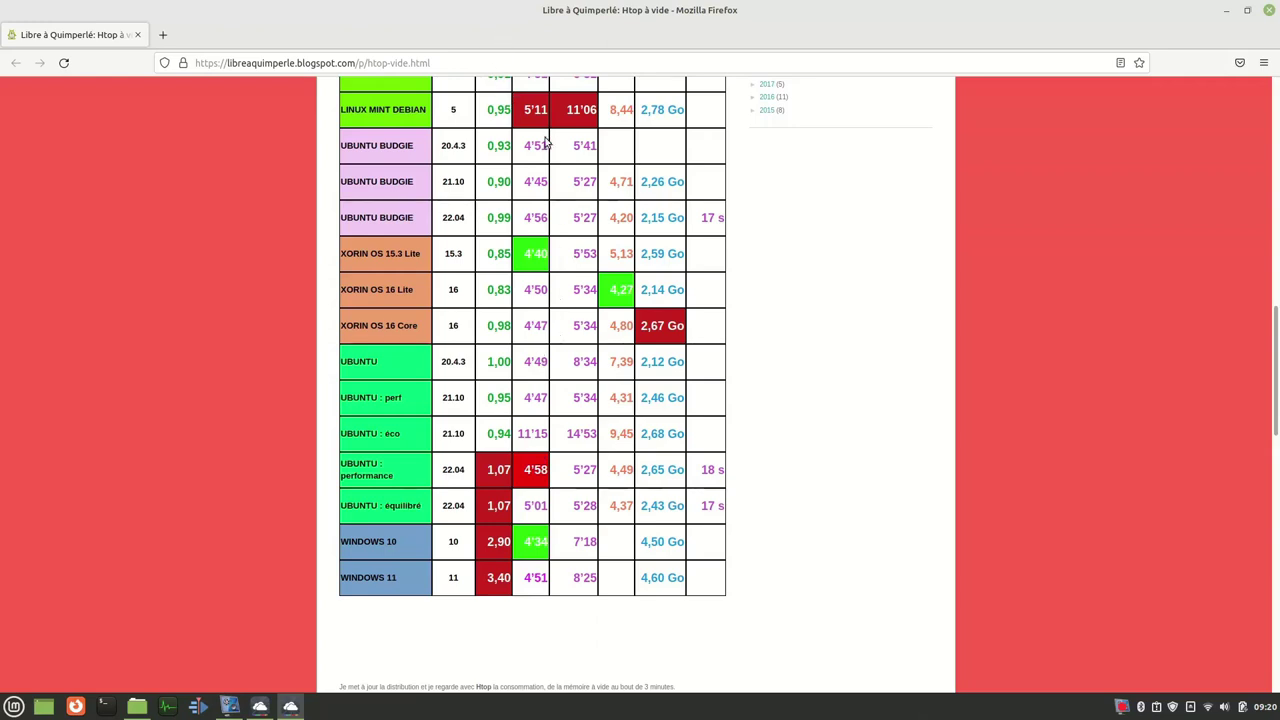
scroll(550, 145, up, 5)
scroll(578, 125, up, 2)
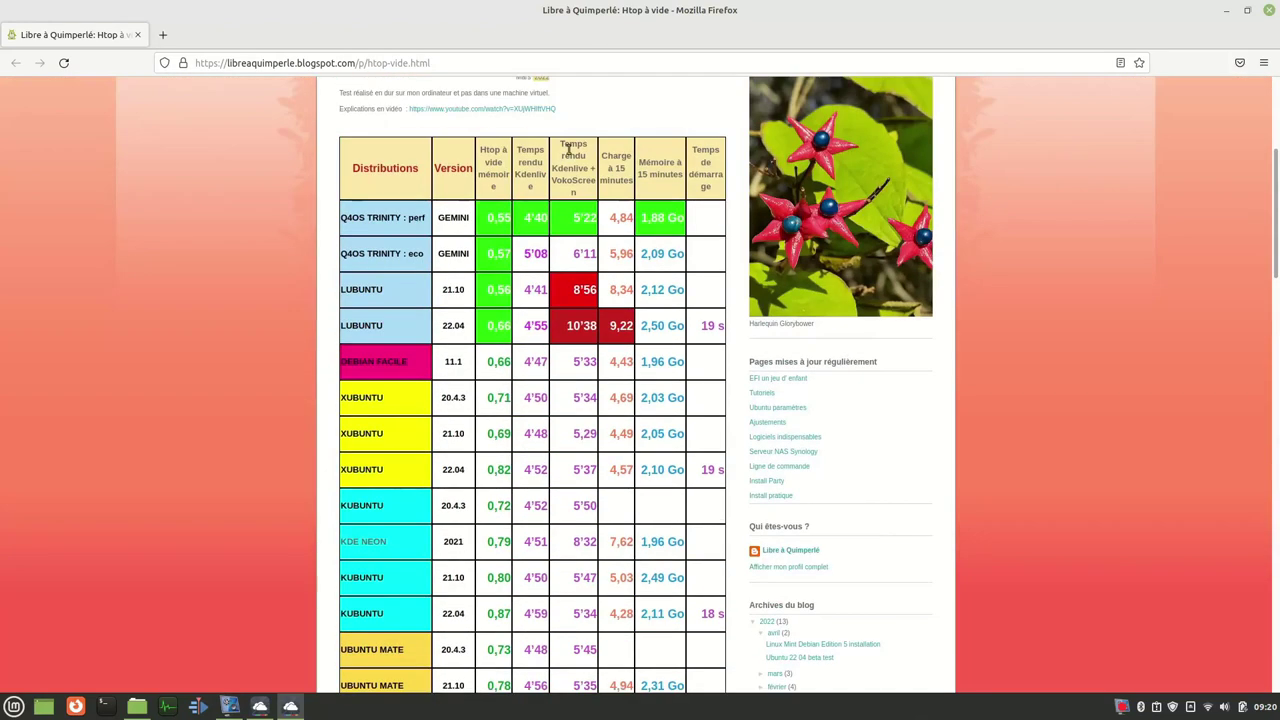
scroll(630, 494, down, 4)
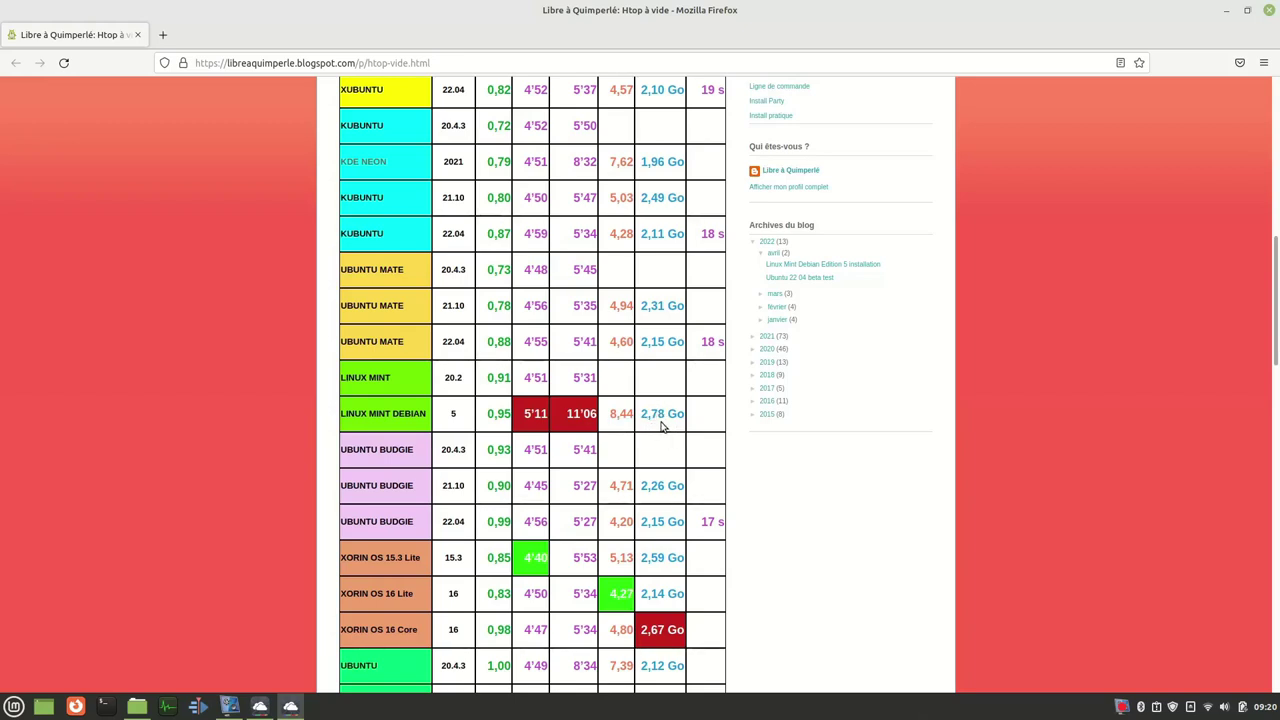
key(Home)
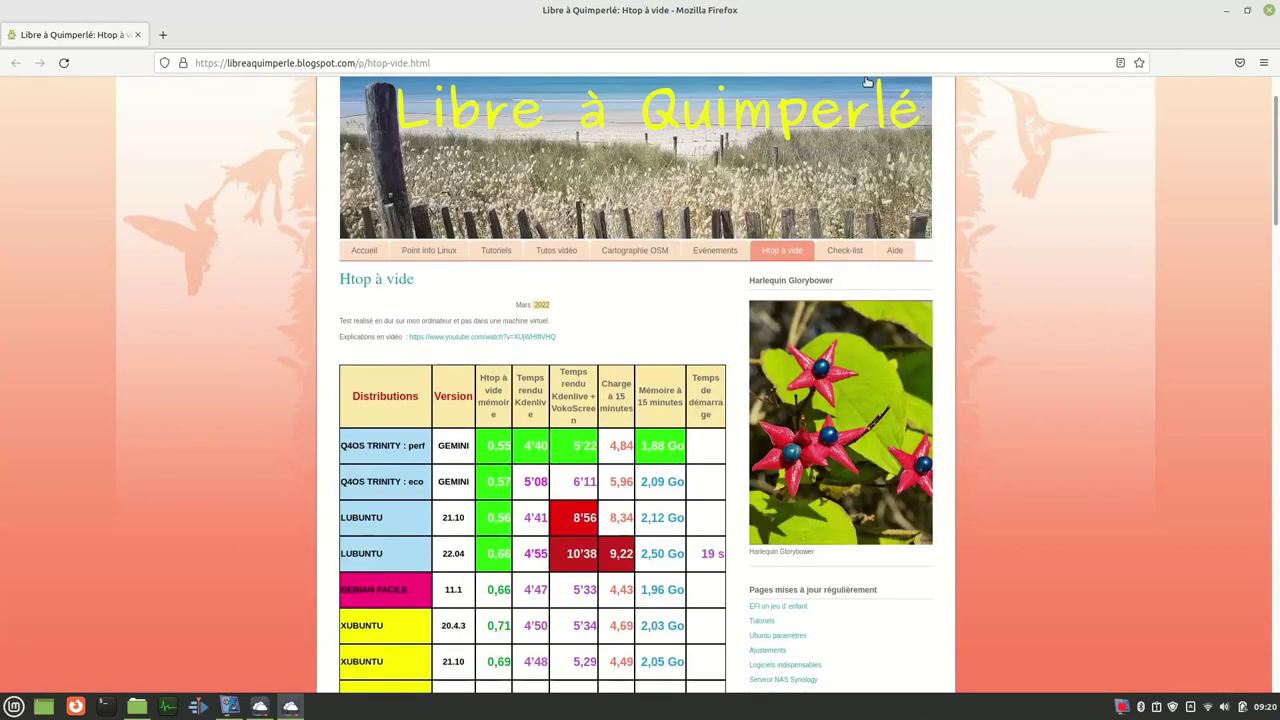
click(1269, 10)
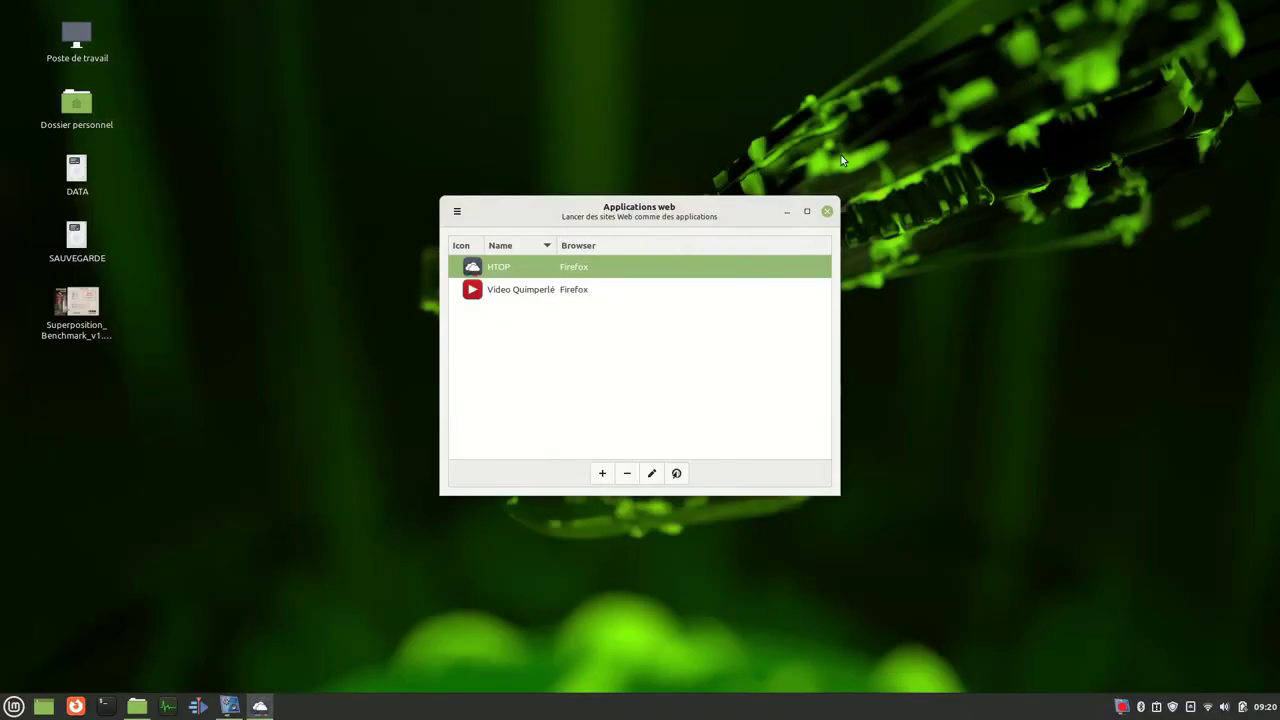
Launch the Video Quimperlé web app, accept the YouTube cookie terms, and maximize its window.
click(536, 298)
double_click(536, 298)
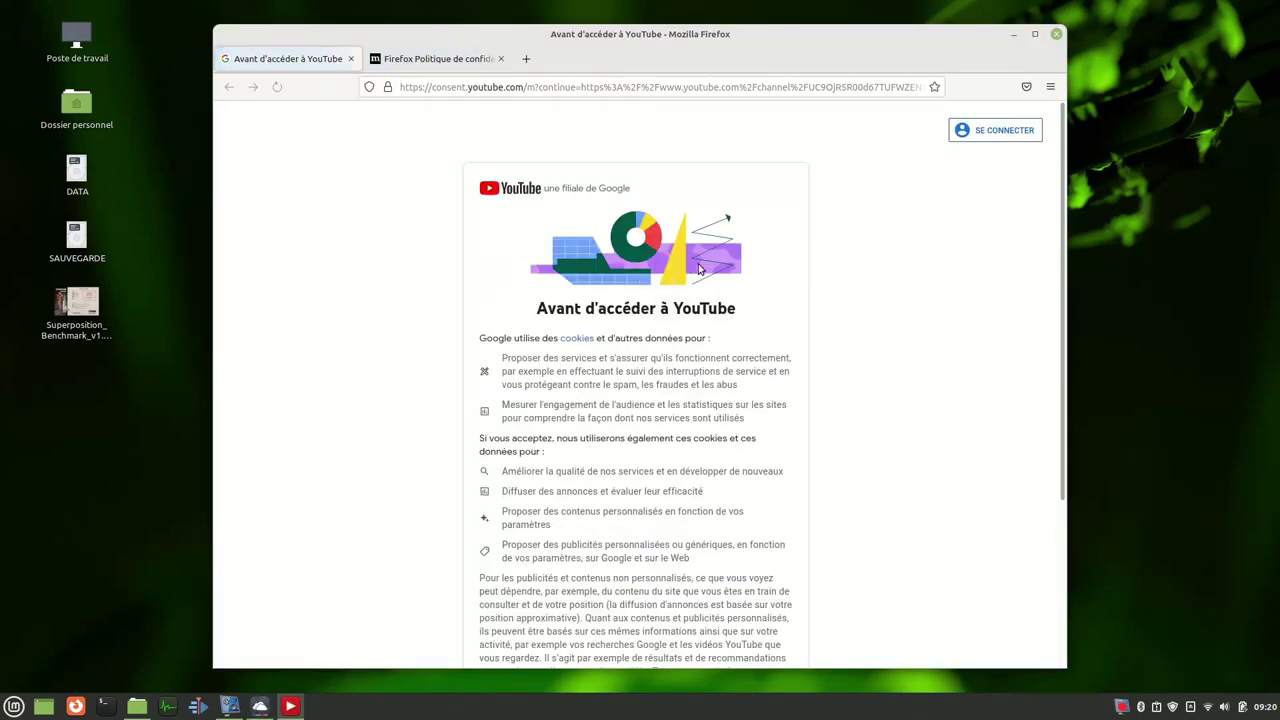
scroll(785, 336, down, 4)
click(751, 611)
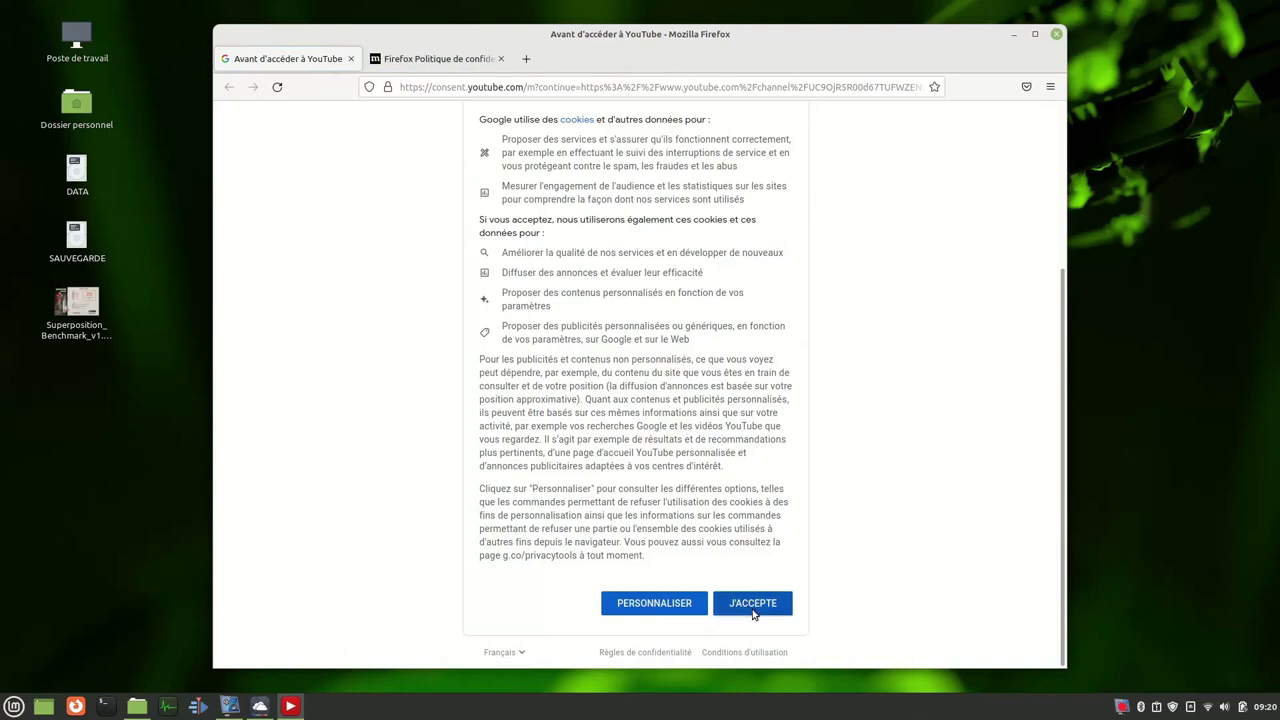
click(1035, 35)
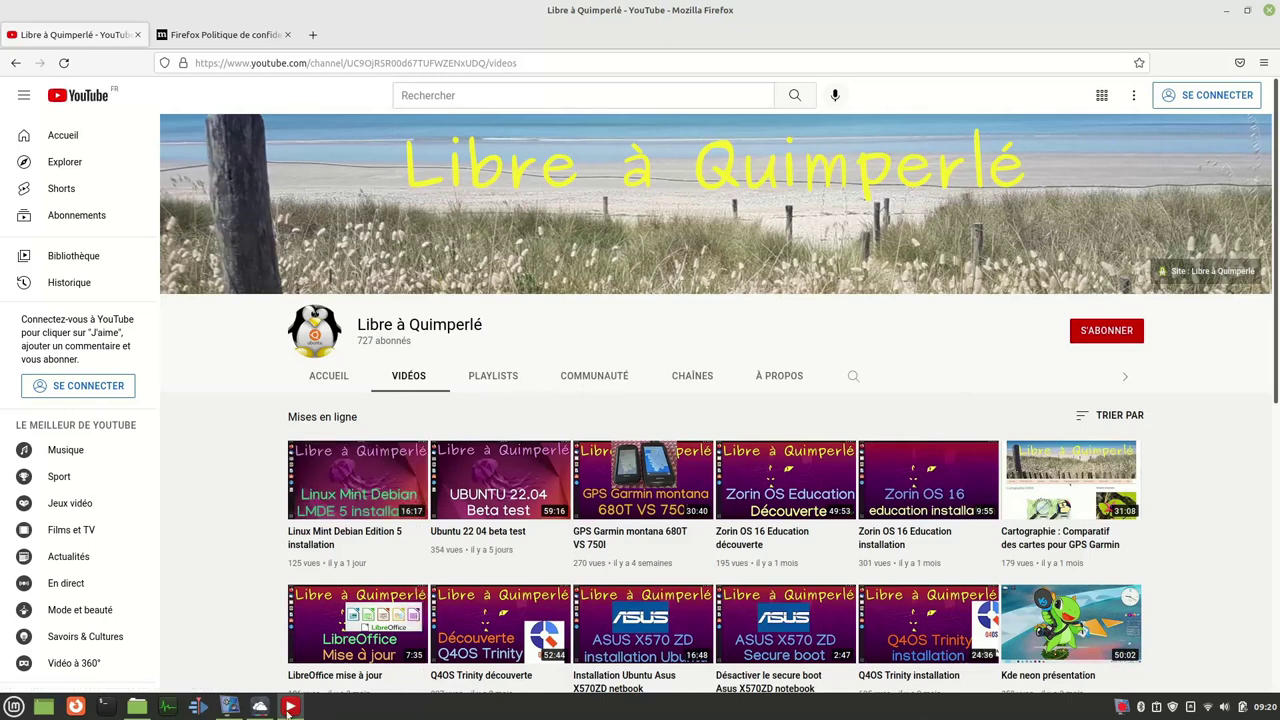
Pin the Video Quimperlé web app to the panel, and close its window and the web app manager.
mouse_move(291, 708)
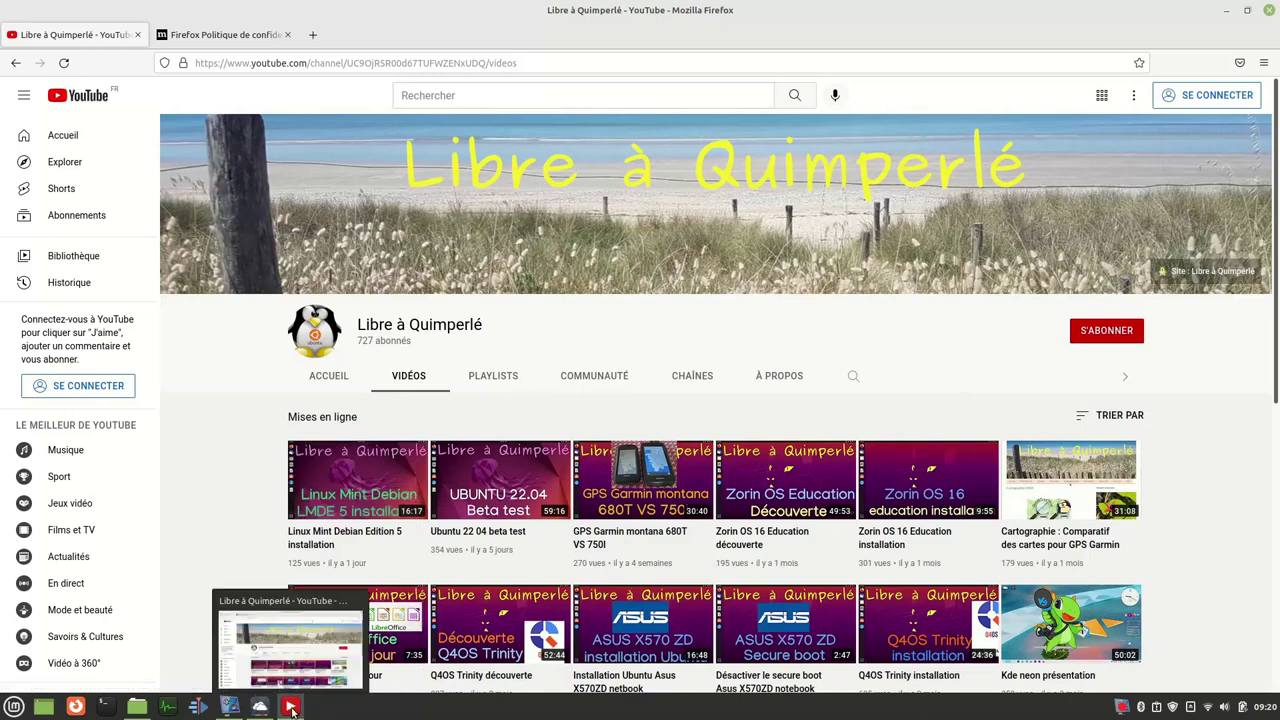
right_click(291, 708)
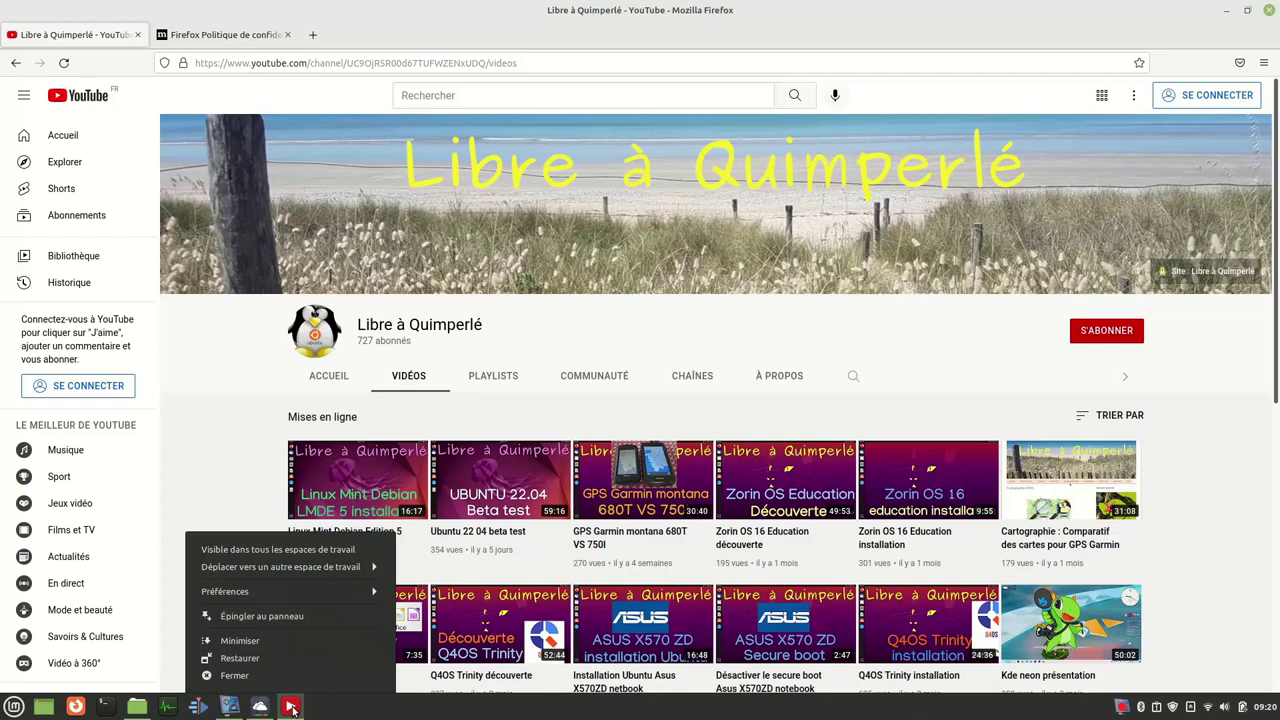
click(285, 617)
click(1270, 10)
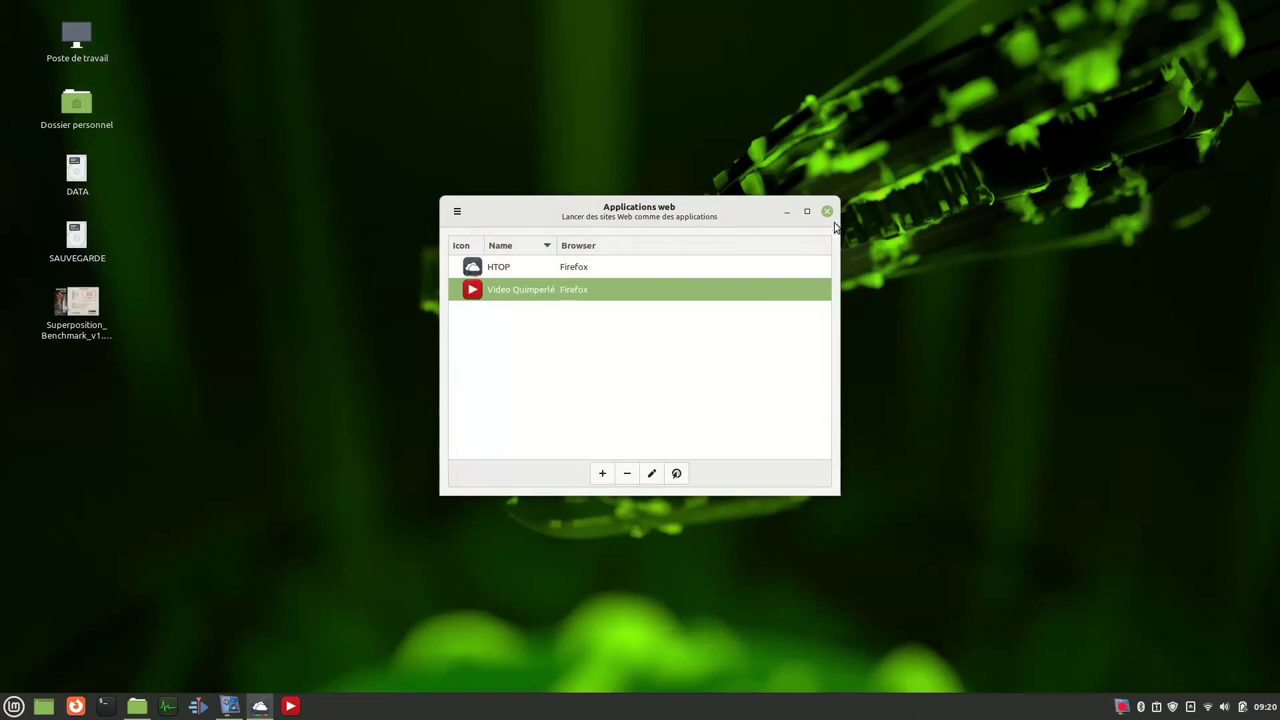
click(826, 211)
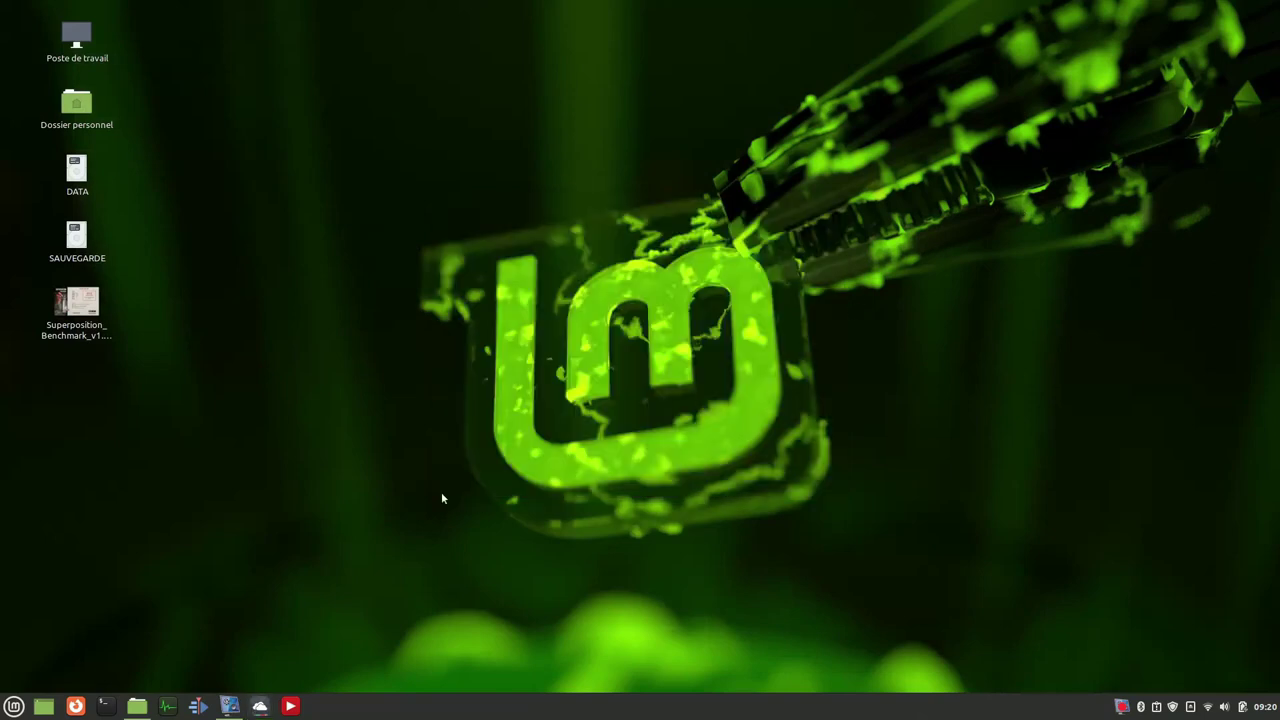
Reopen the web app manager, run the HTOP web app from it, and close the site window.
click(260, 708)
click(676, 471)
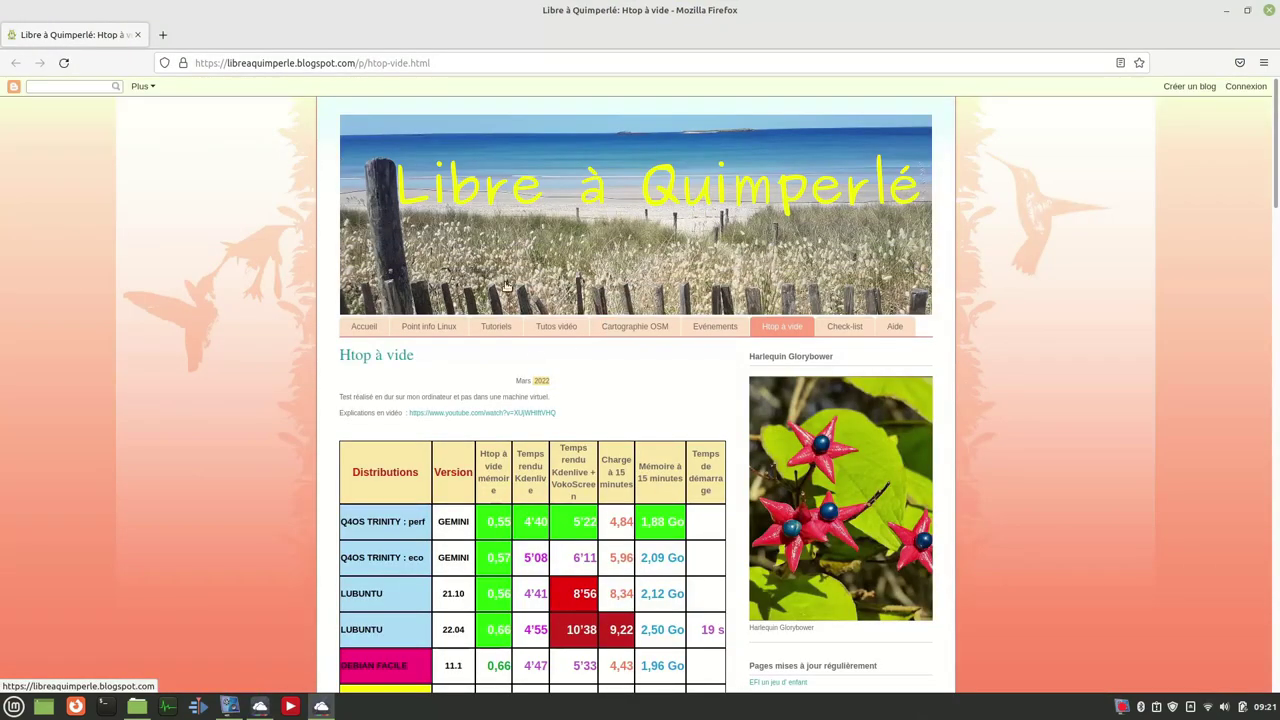
click(1268, 12)
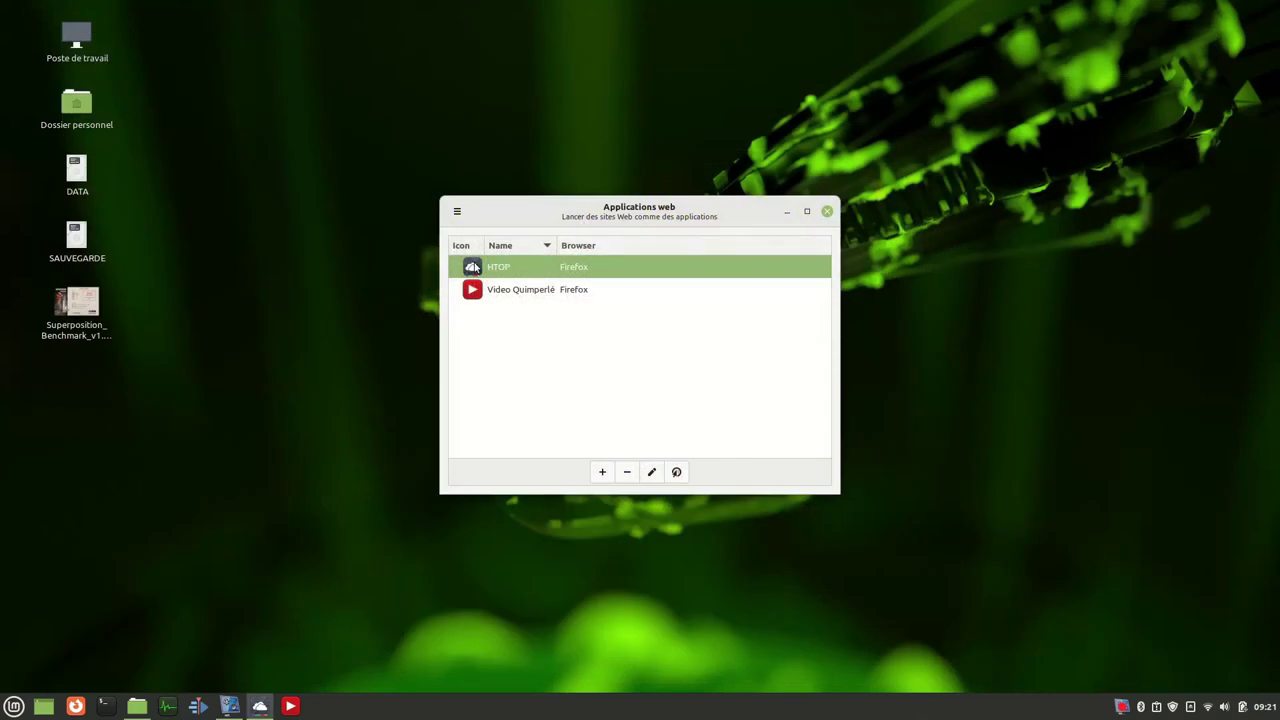
Open the HTOP web app for editing, browse the Appareils, Applications and Catégories icons, and close the manager without saving.
click(652, 473)
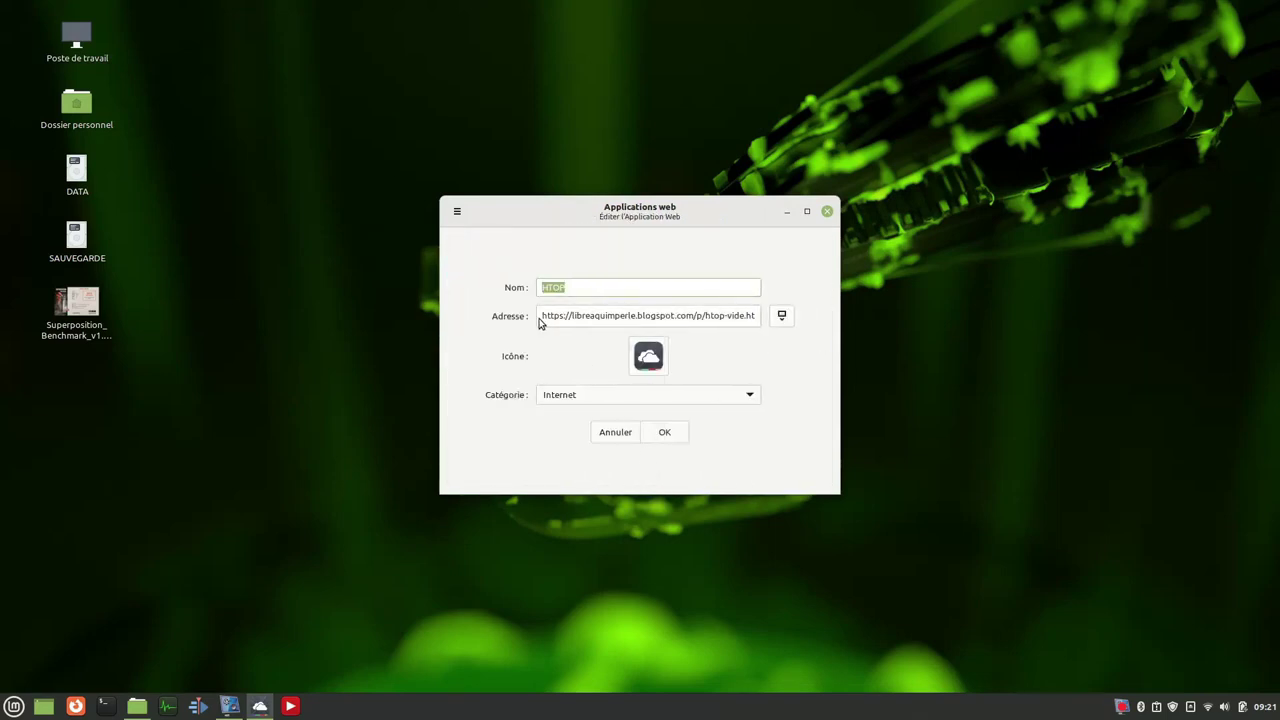
click(652, 360)
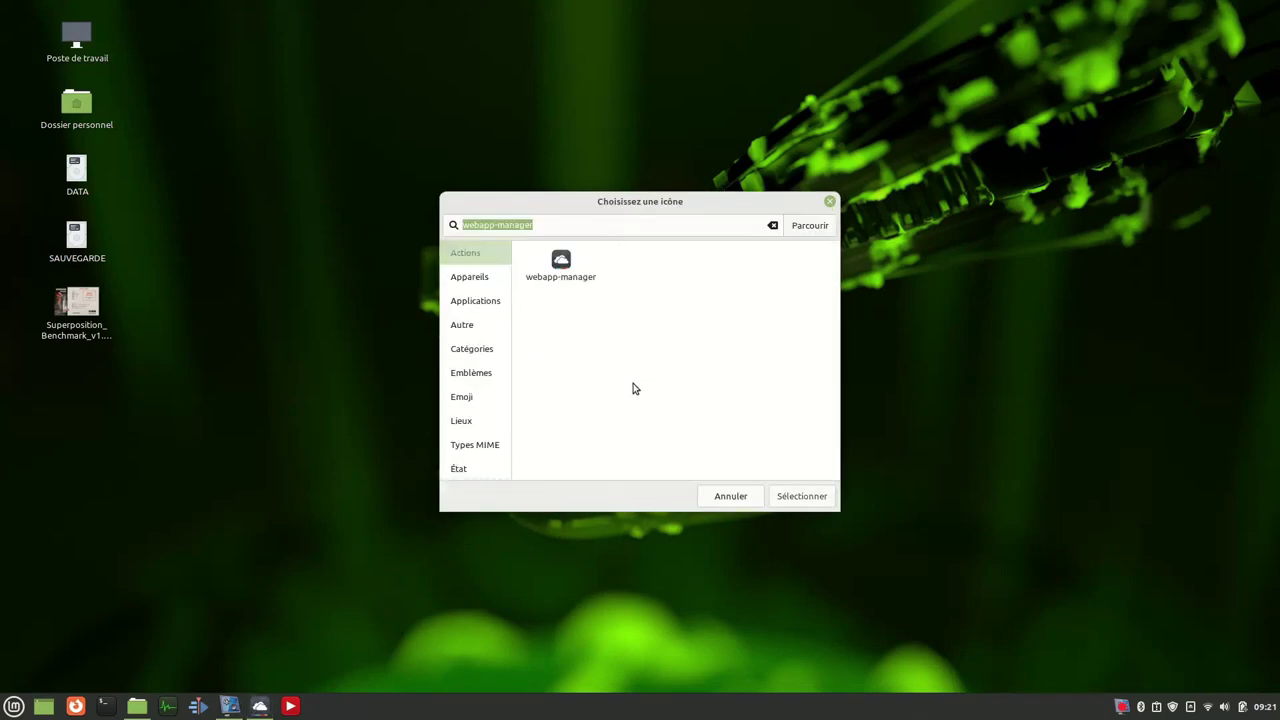
click(470, 280)
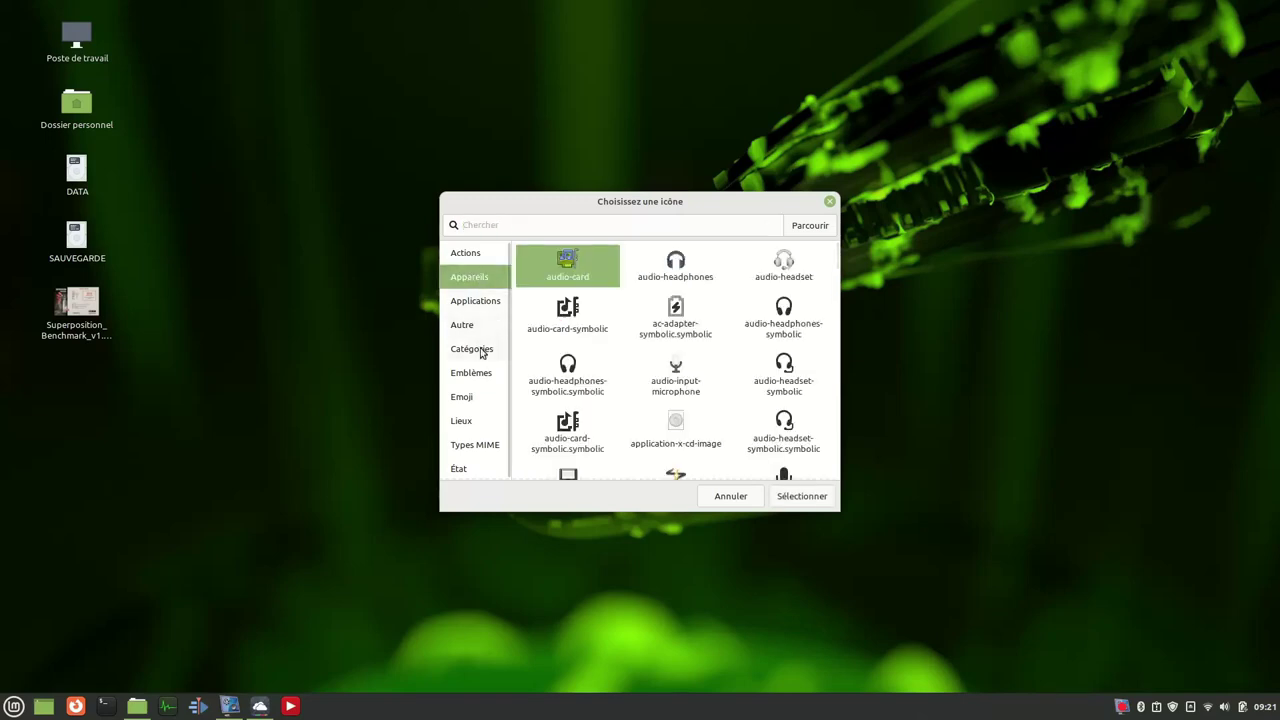
click(680, 275)
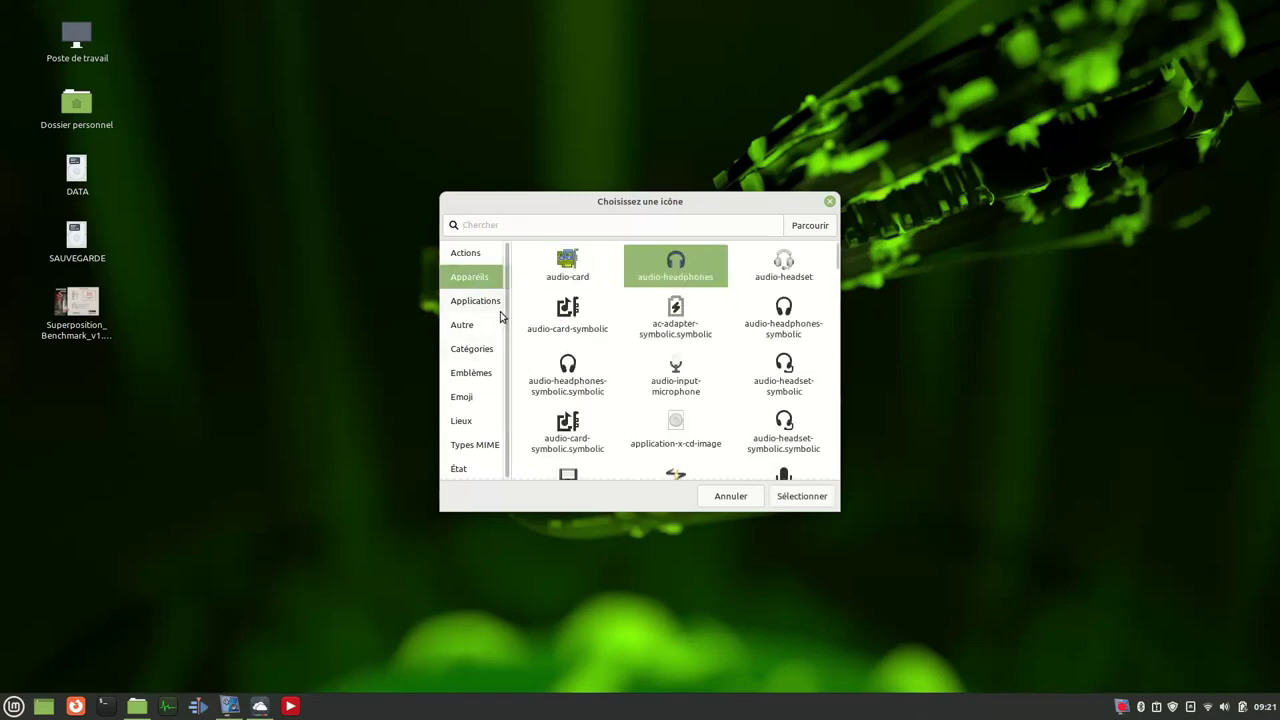
click(487, 306)
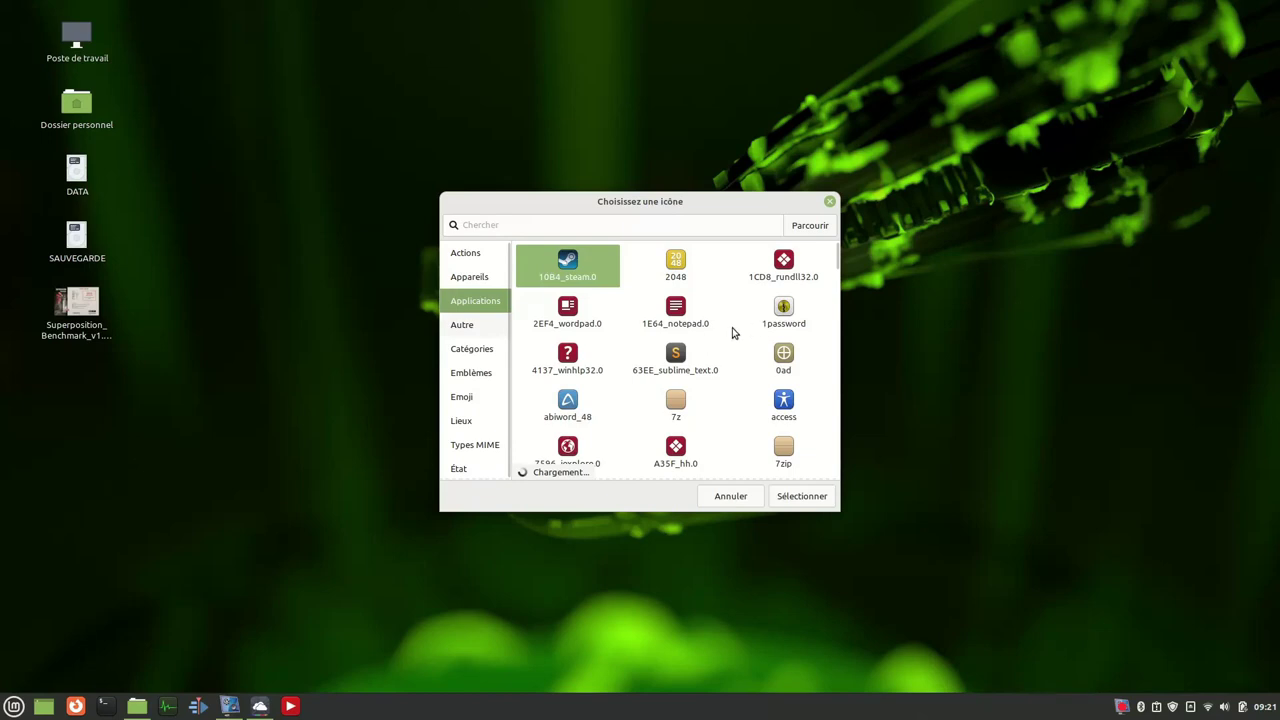
click(485, 352)
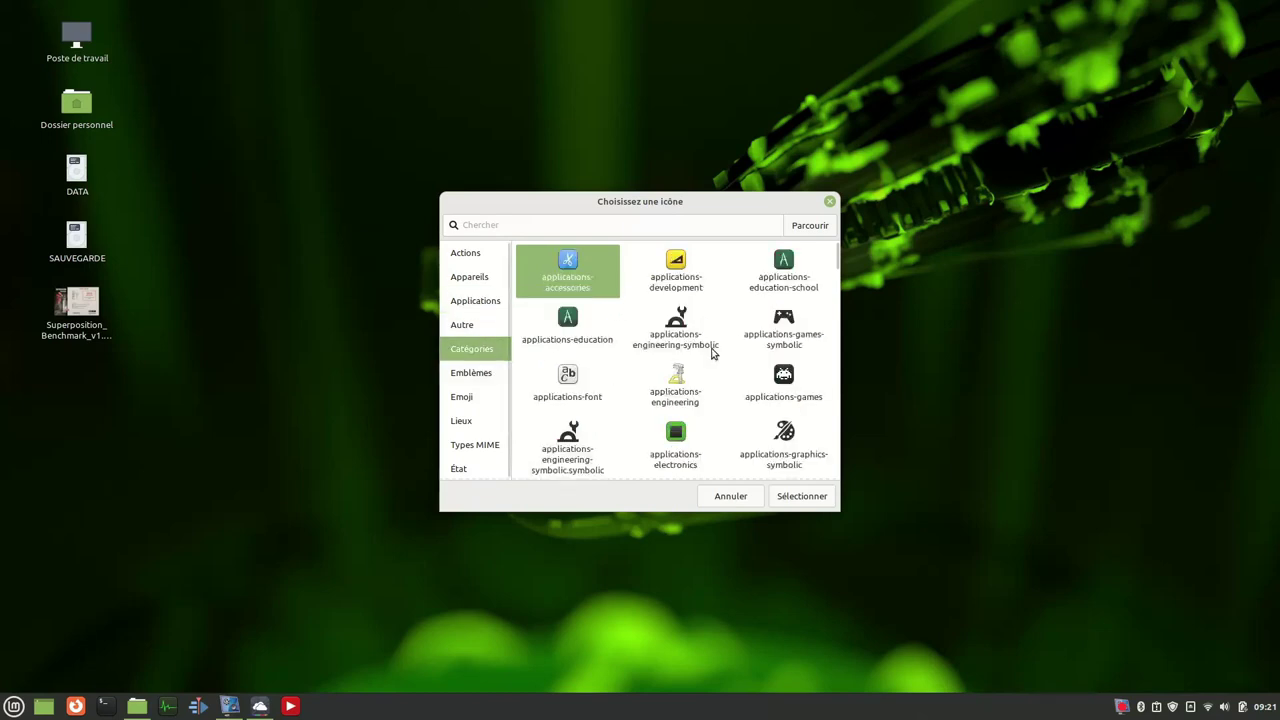
click(829, 201)
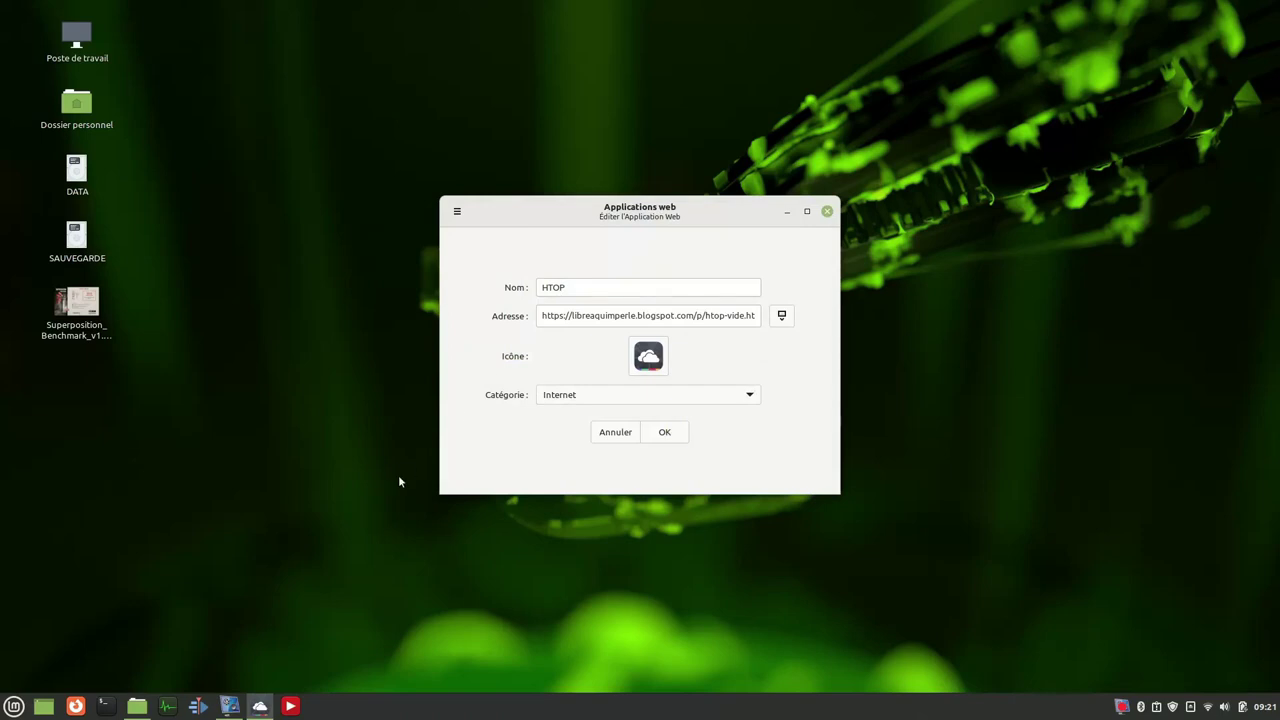
click(827, 211)
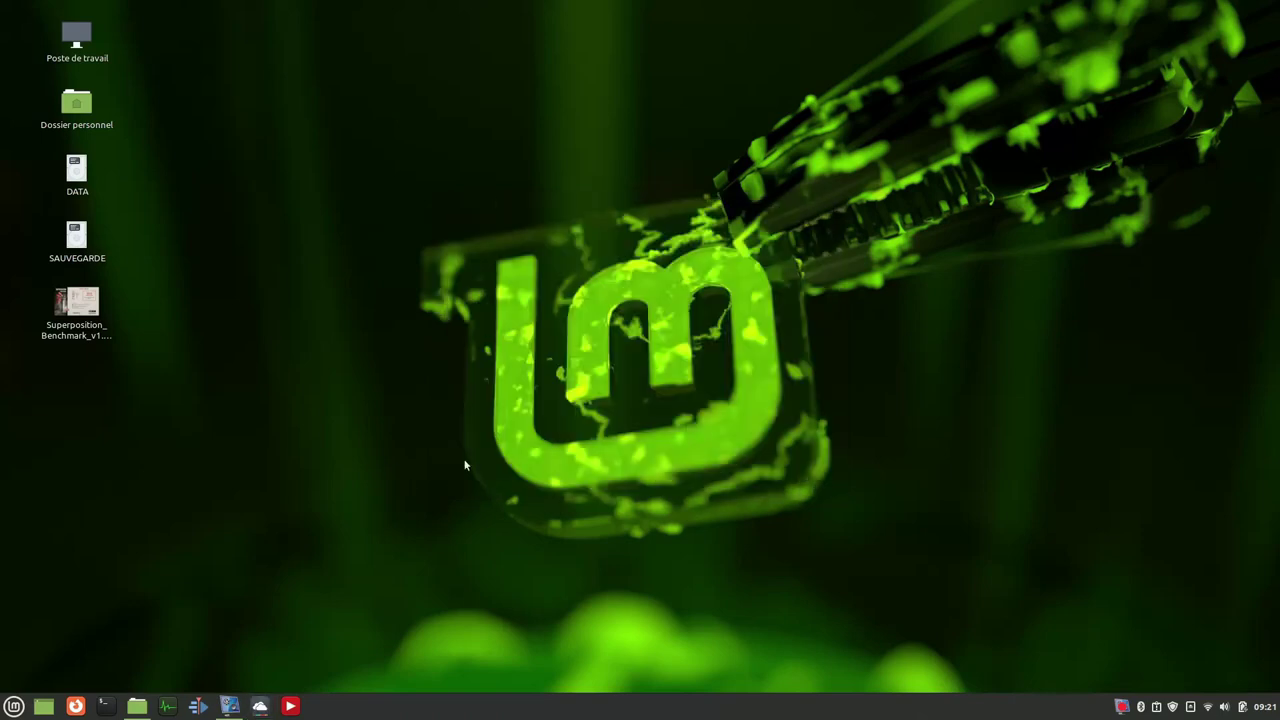
Add Calculatrice from the Accessoires category to the application menu's favourites.
click(12, 705)
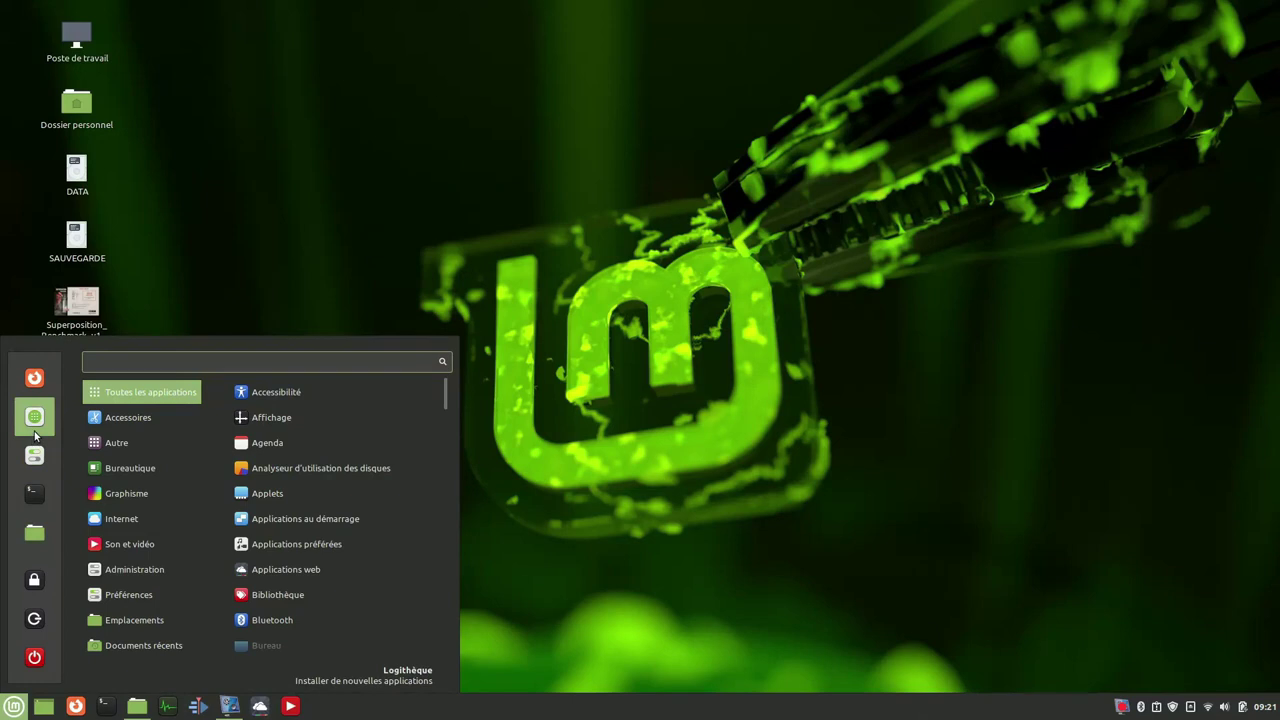
mouse_move(120, 429)
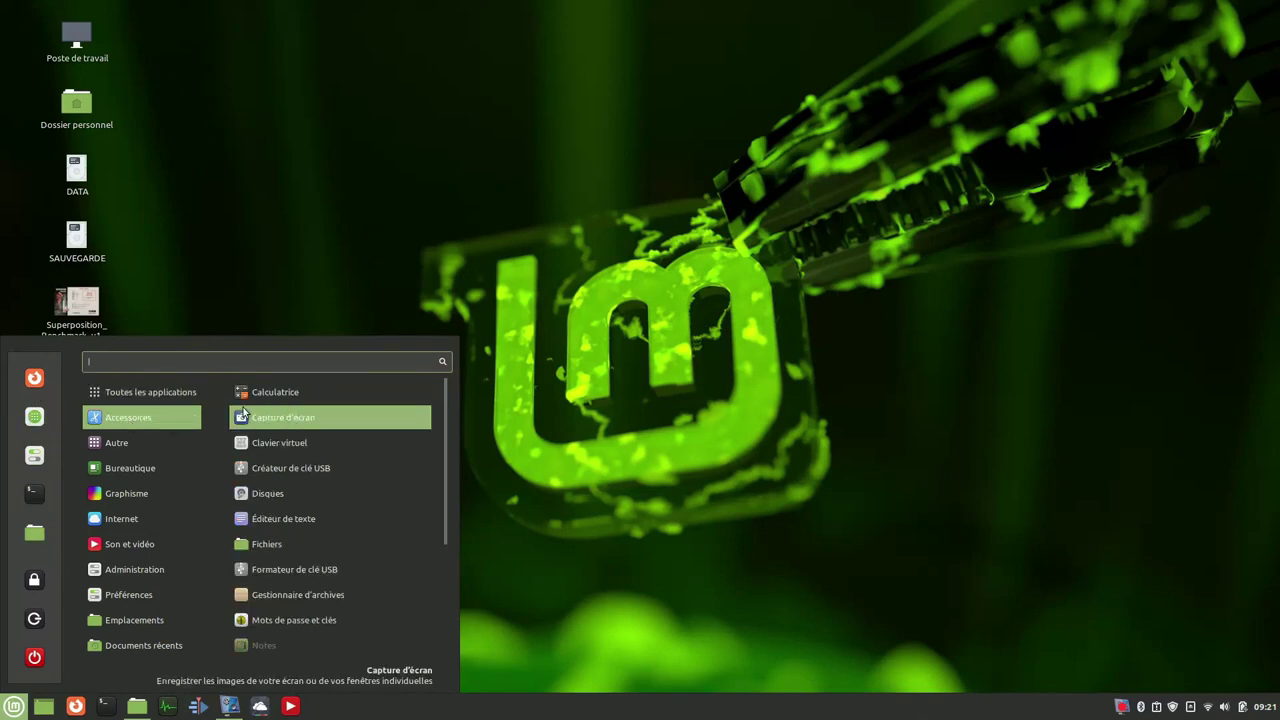
right_click(305, 397)
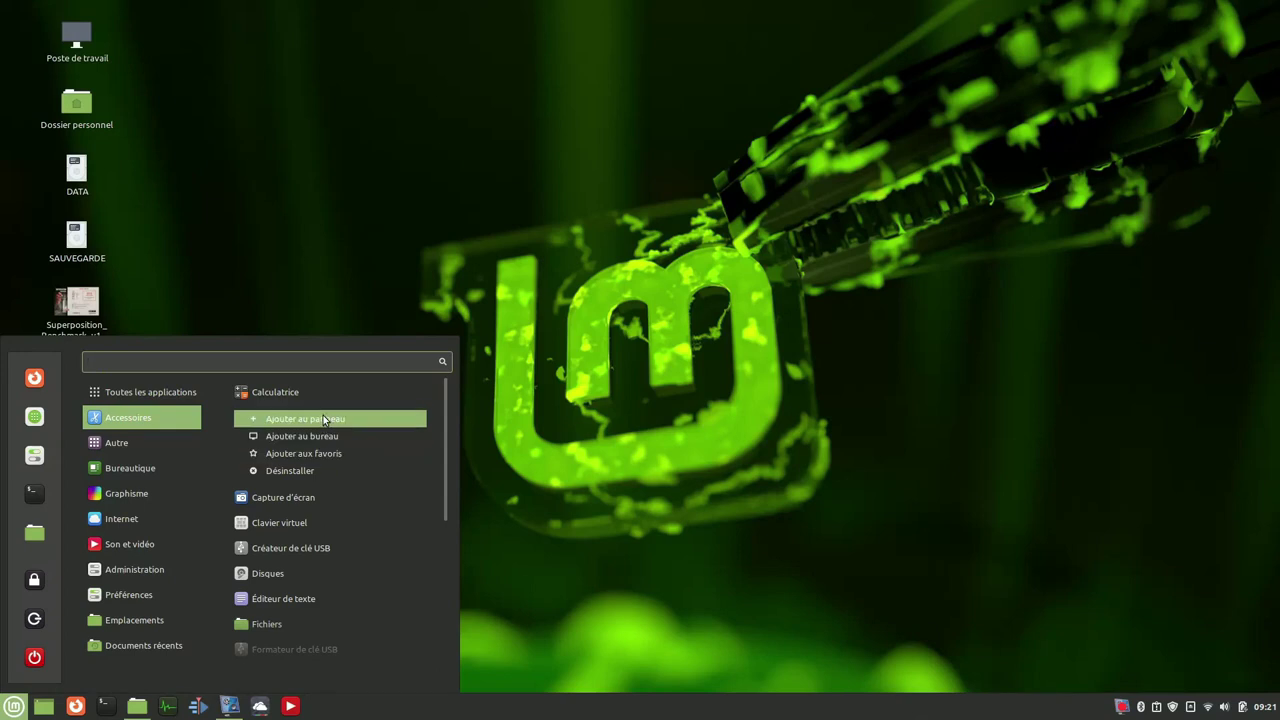
scroll(310, 548, down, 2)
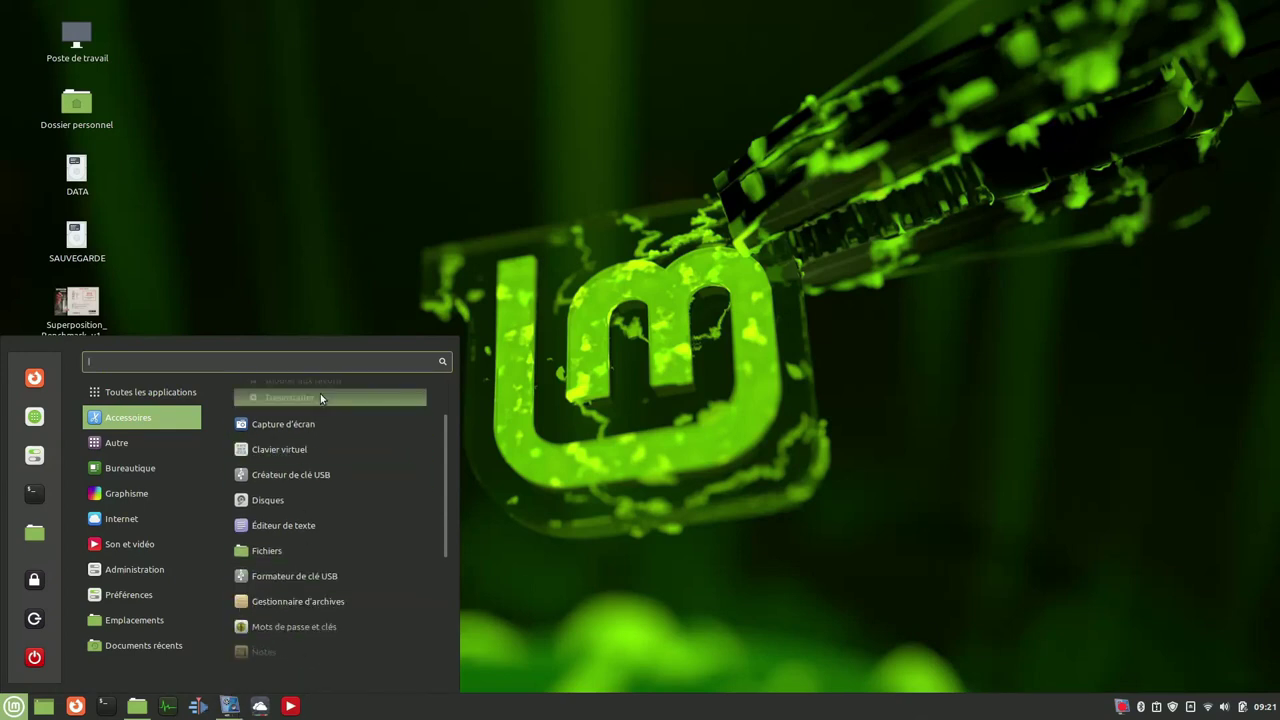
scroll(330, 425, up, 1)
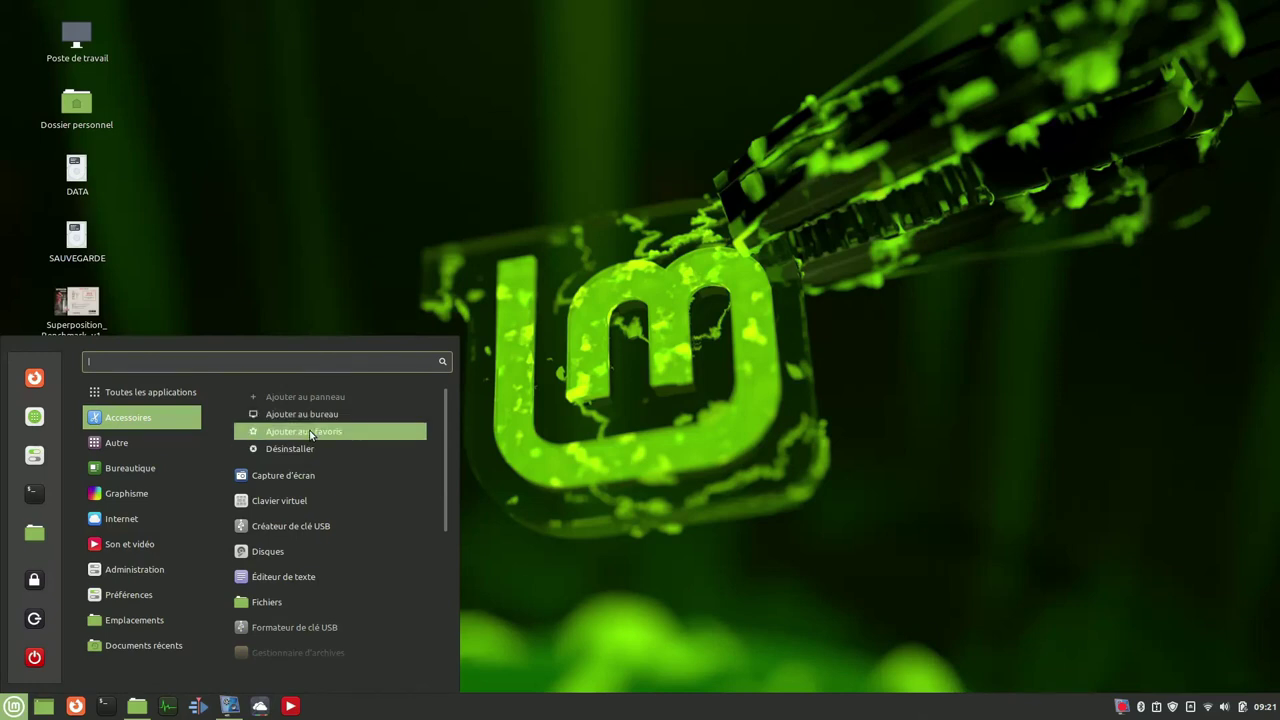
click(310, 433)
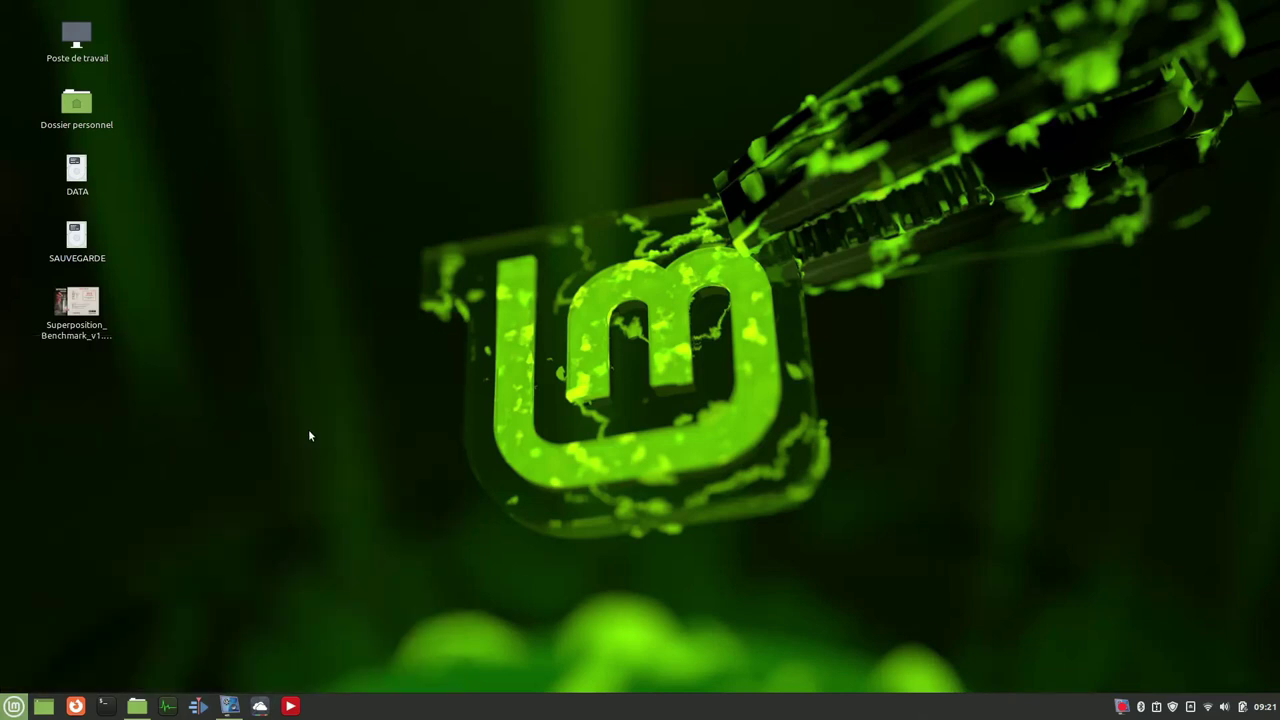
Launch Capture d'écran from the Accessoires category and move its window slightly up across the desktop to view its options.
click(12, 707)
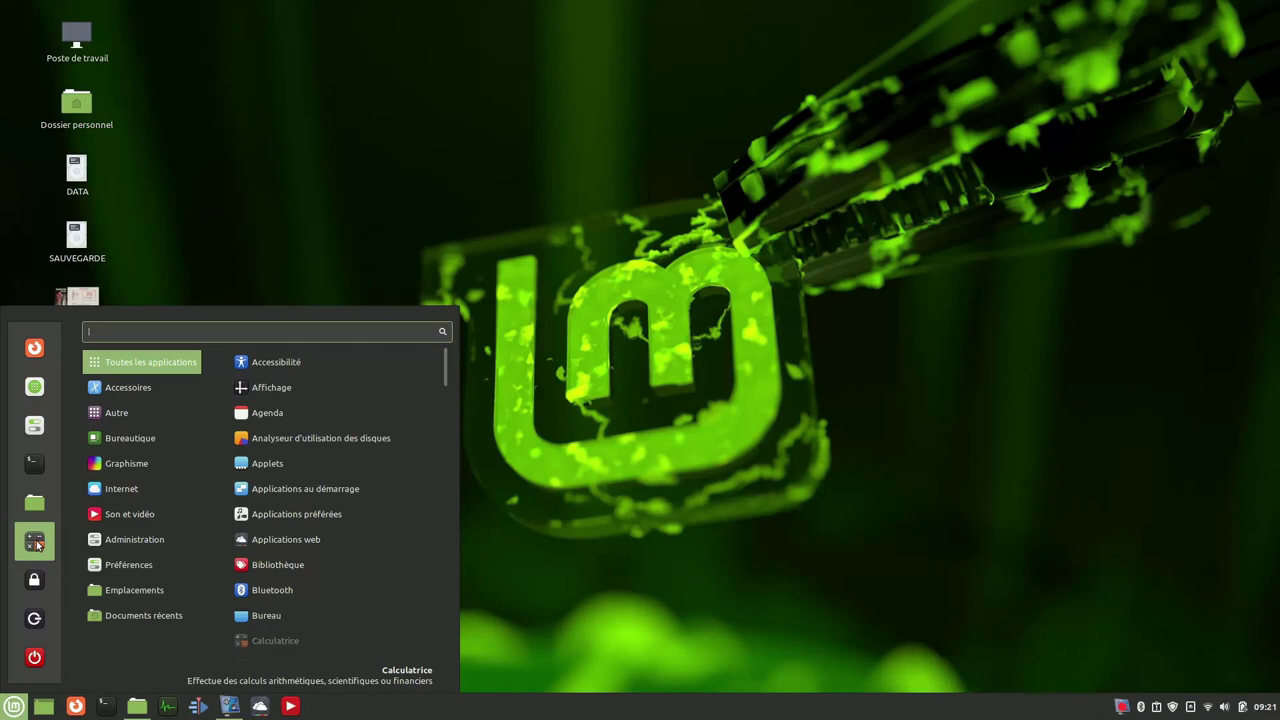
mouse_move(147, 397)
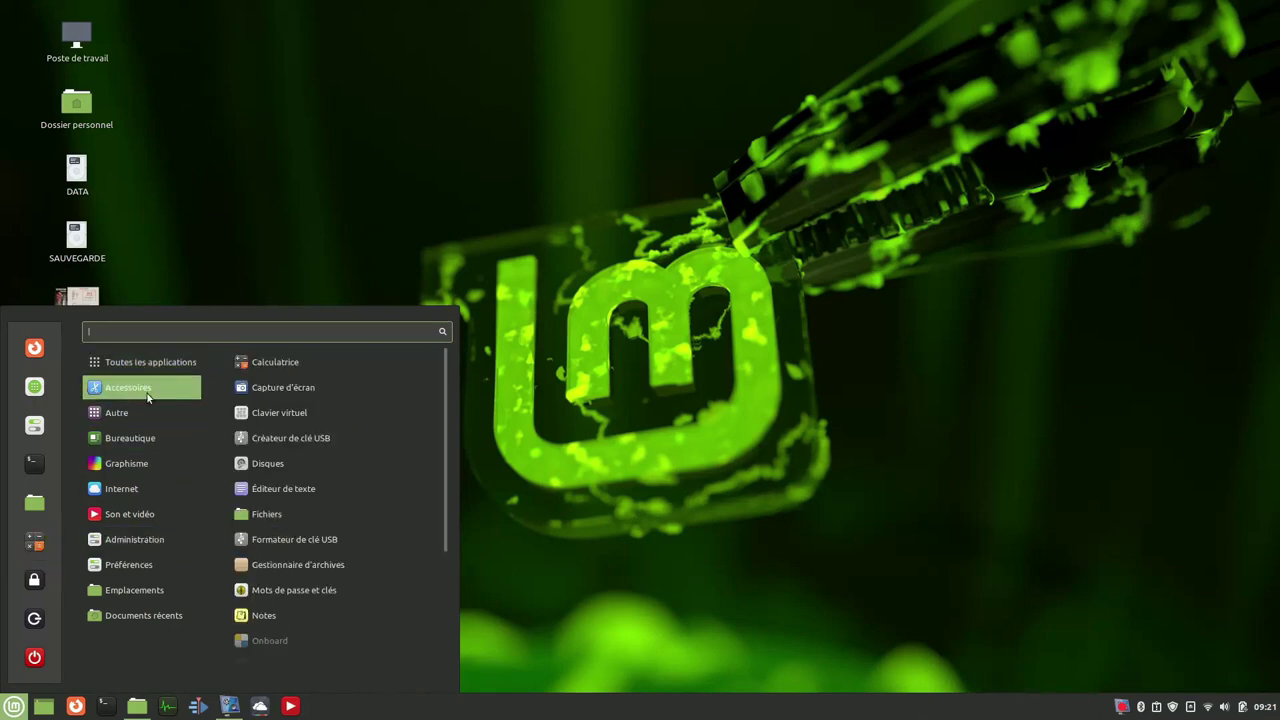
click(314, 388)
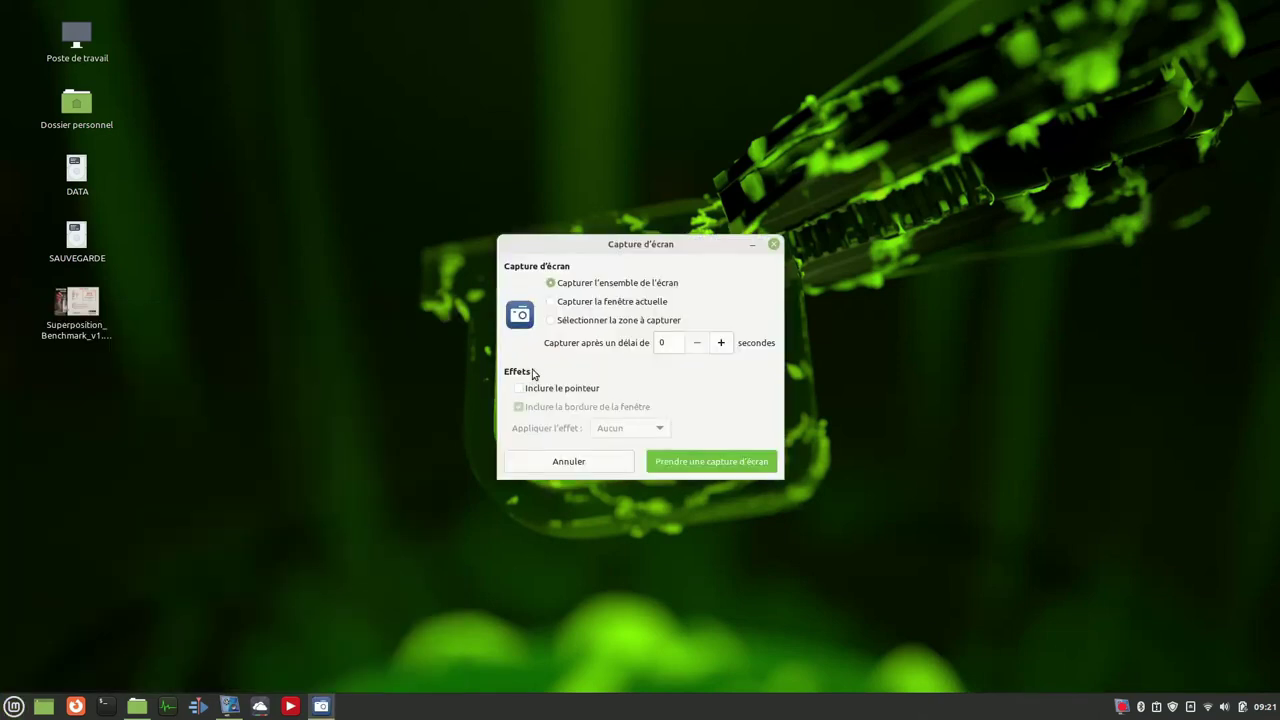
drag(666, 257, 675, 212)
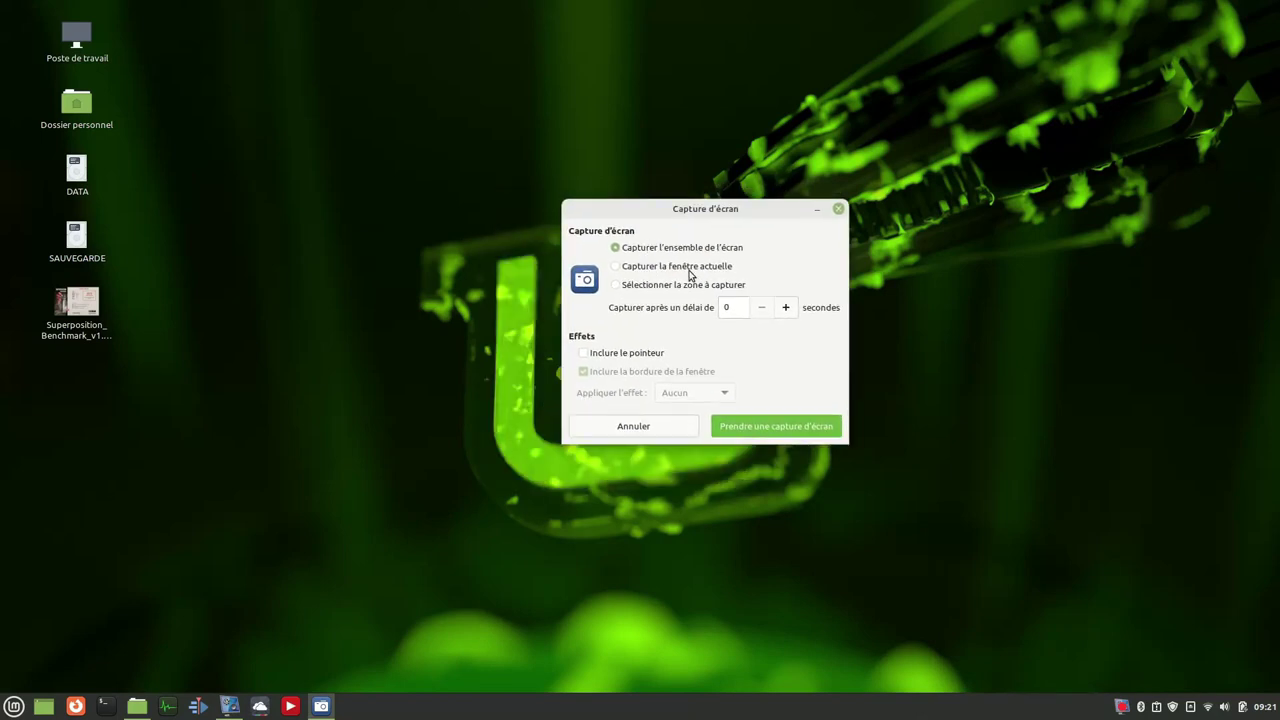
Launch Créateur de clé USB from the Accessoires category and close the Capture d'écran window.
click(4, 710)
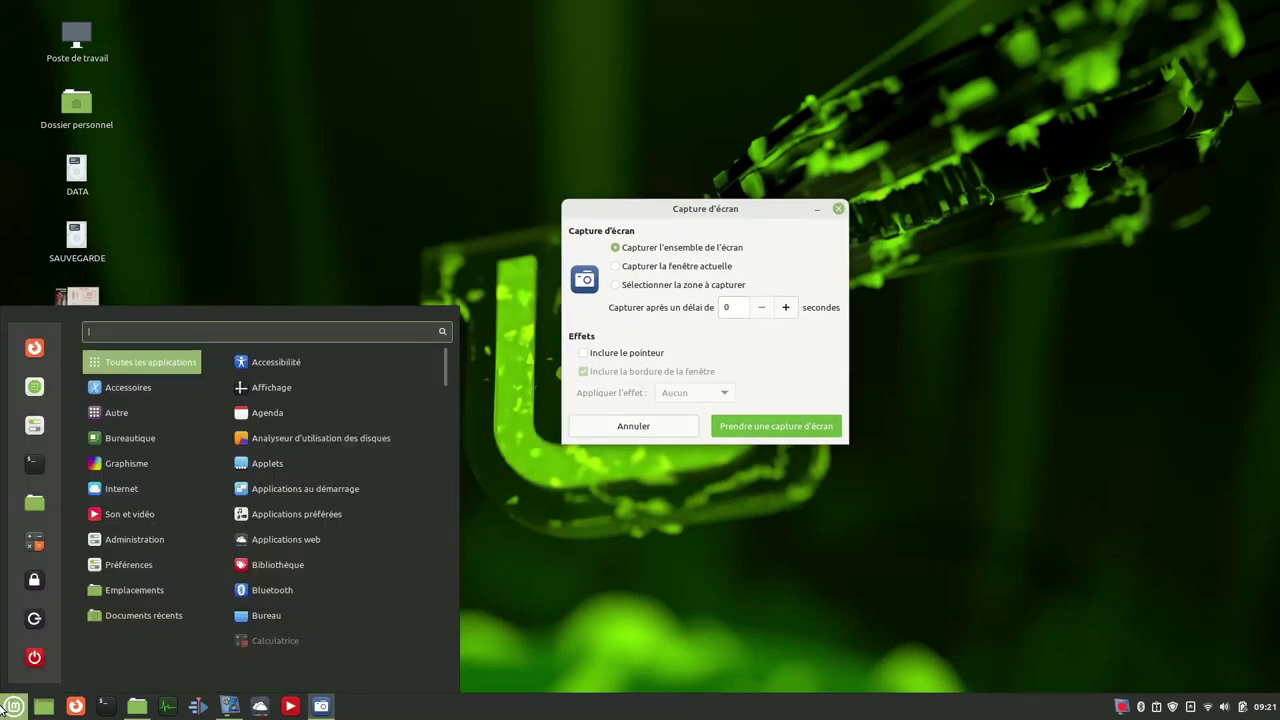
mouse_move(135, 413)
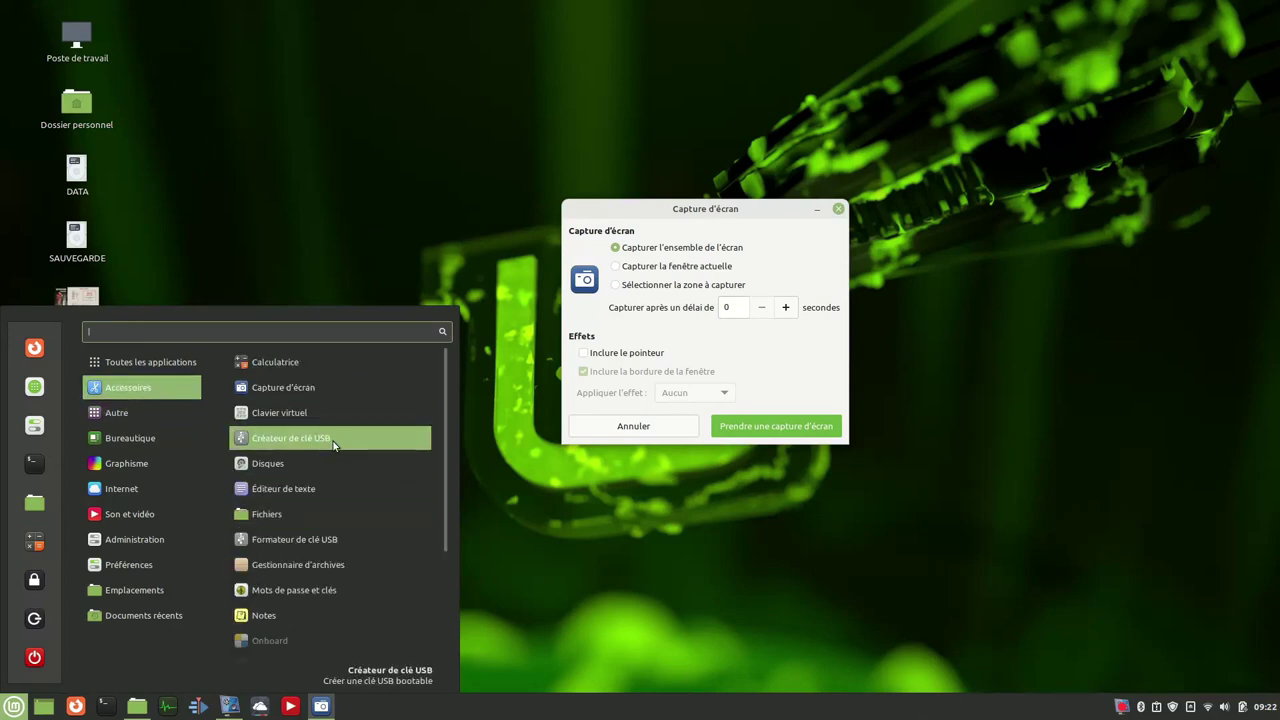
click(334, 445)
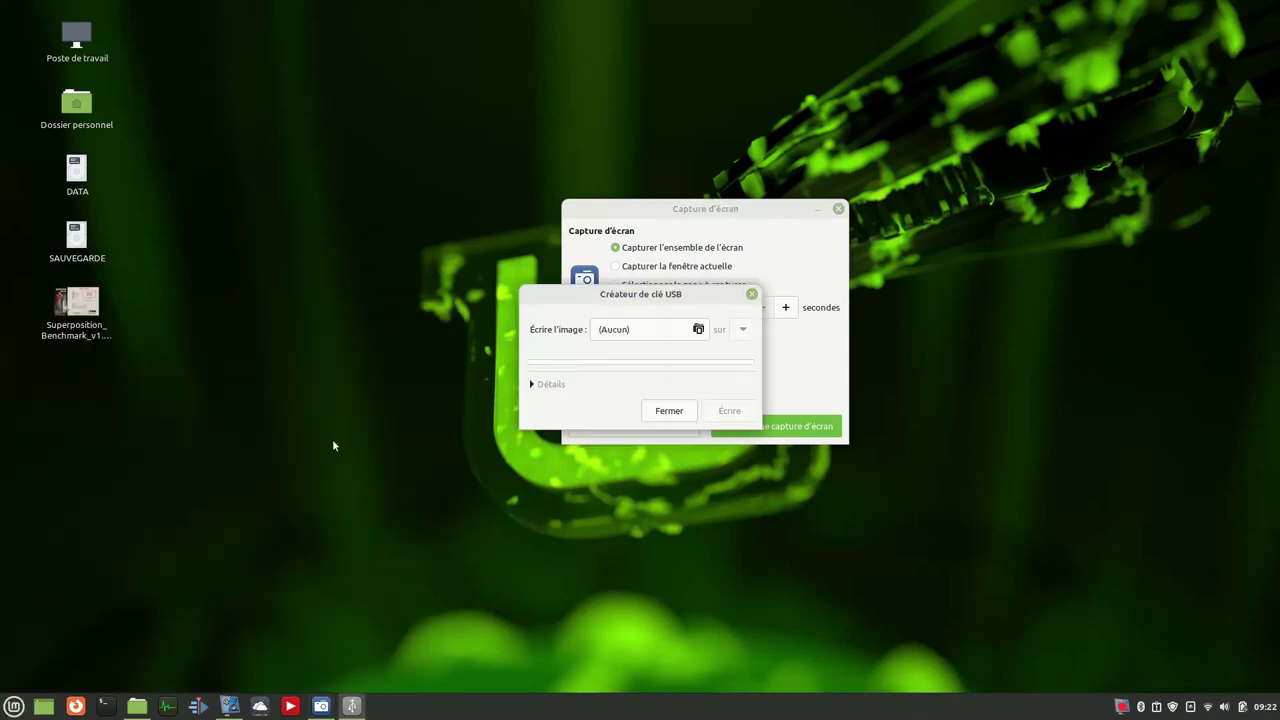
click(837, 211)
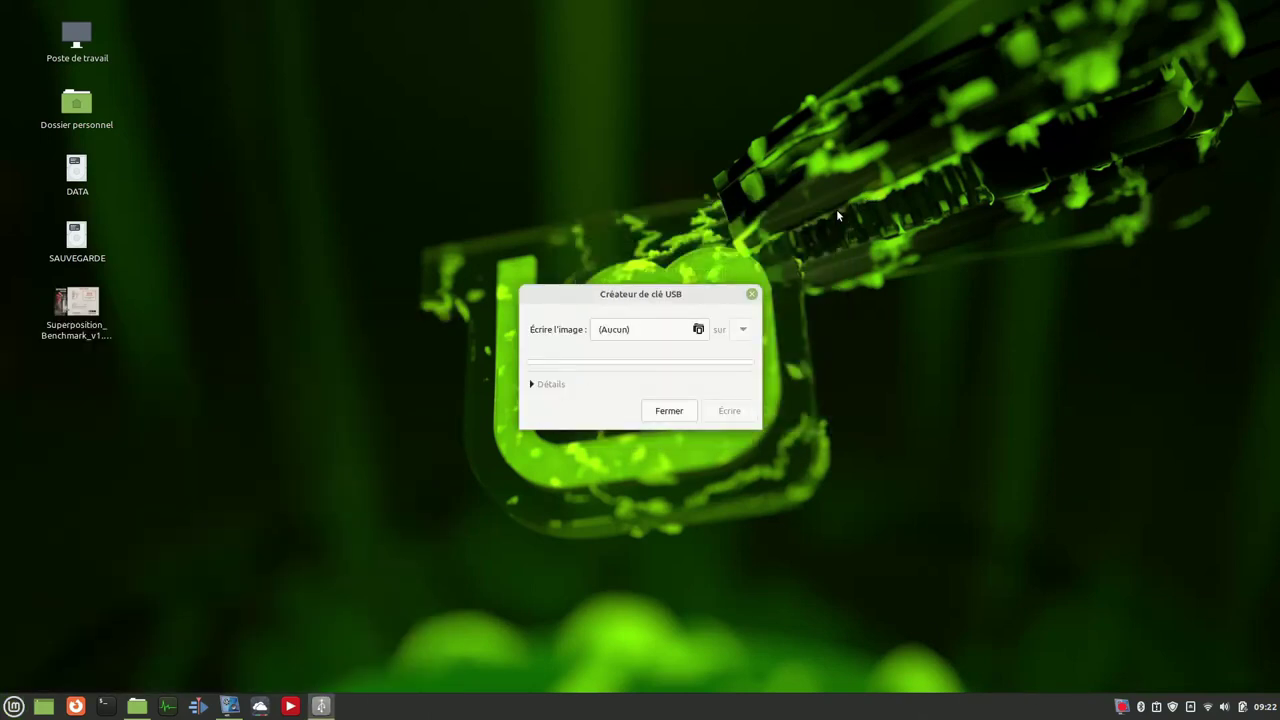
Browse the ISO folder on the DATA volume, highlight debian-facile-11.3_amd64.iso, and close the image chooser and USB creator without writing.
click(665, 340)
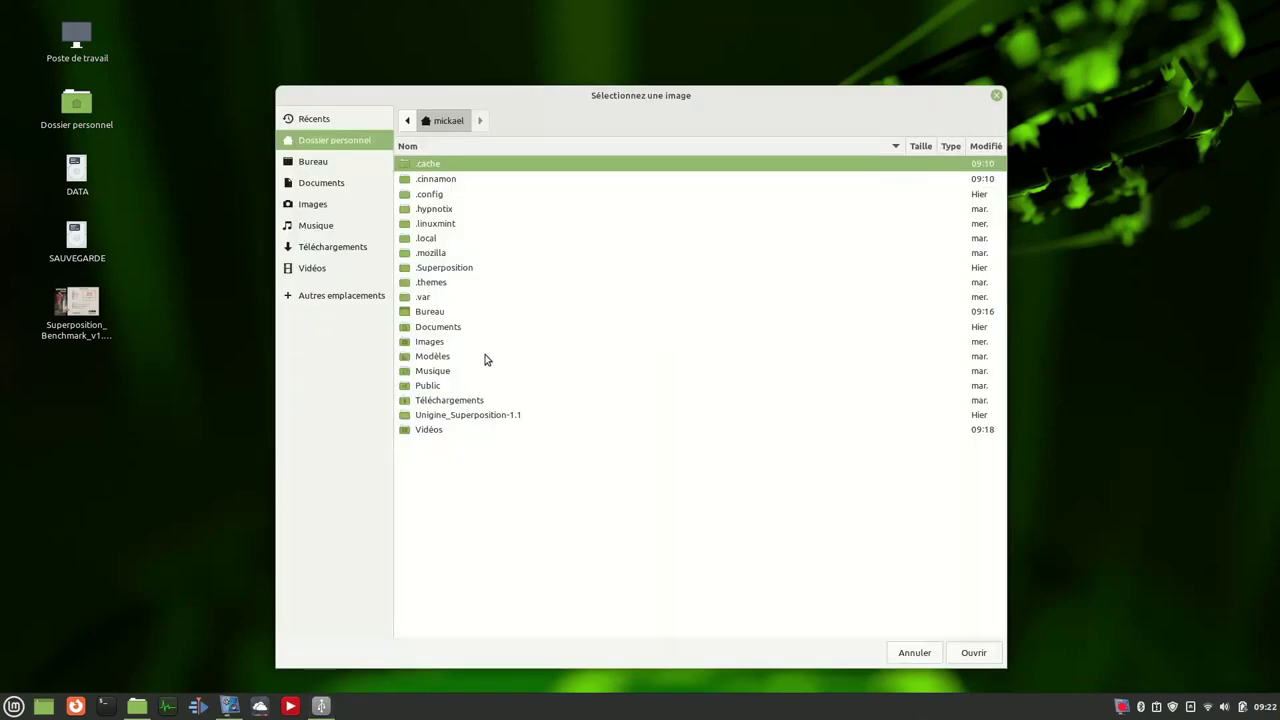
click(290, 298)
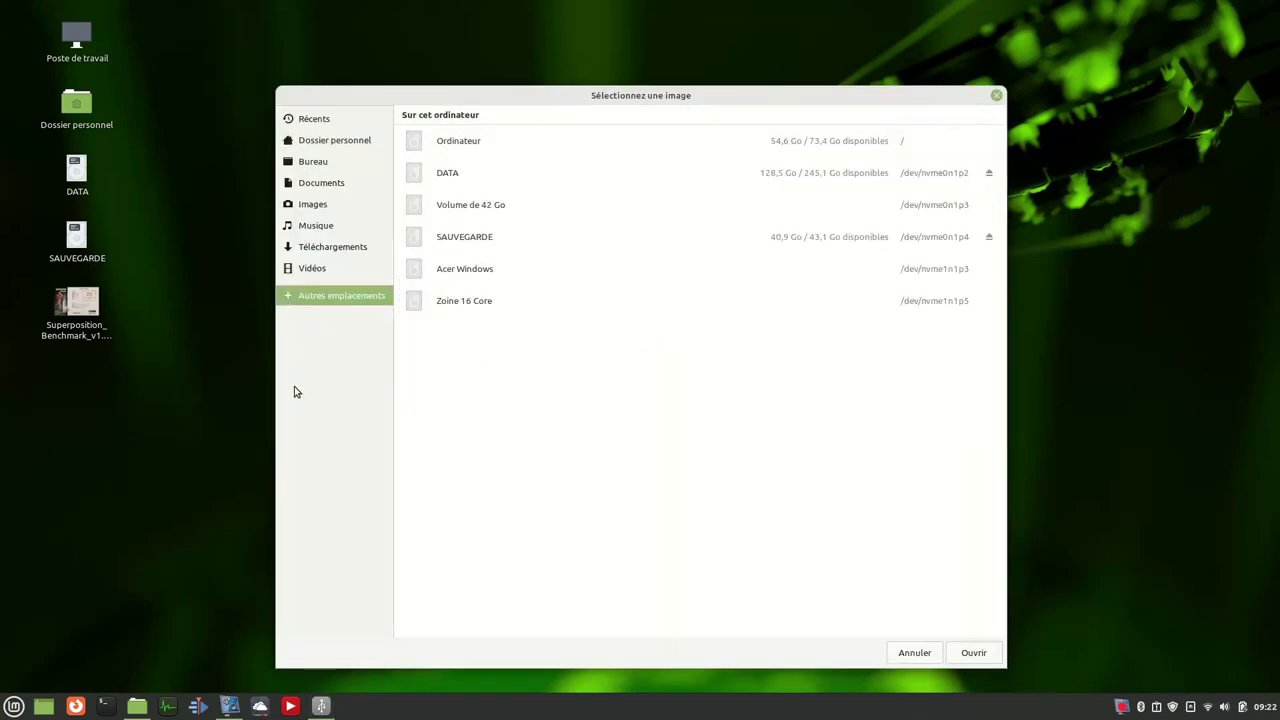
click(475, 176)
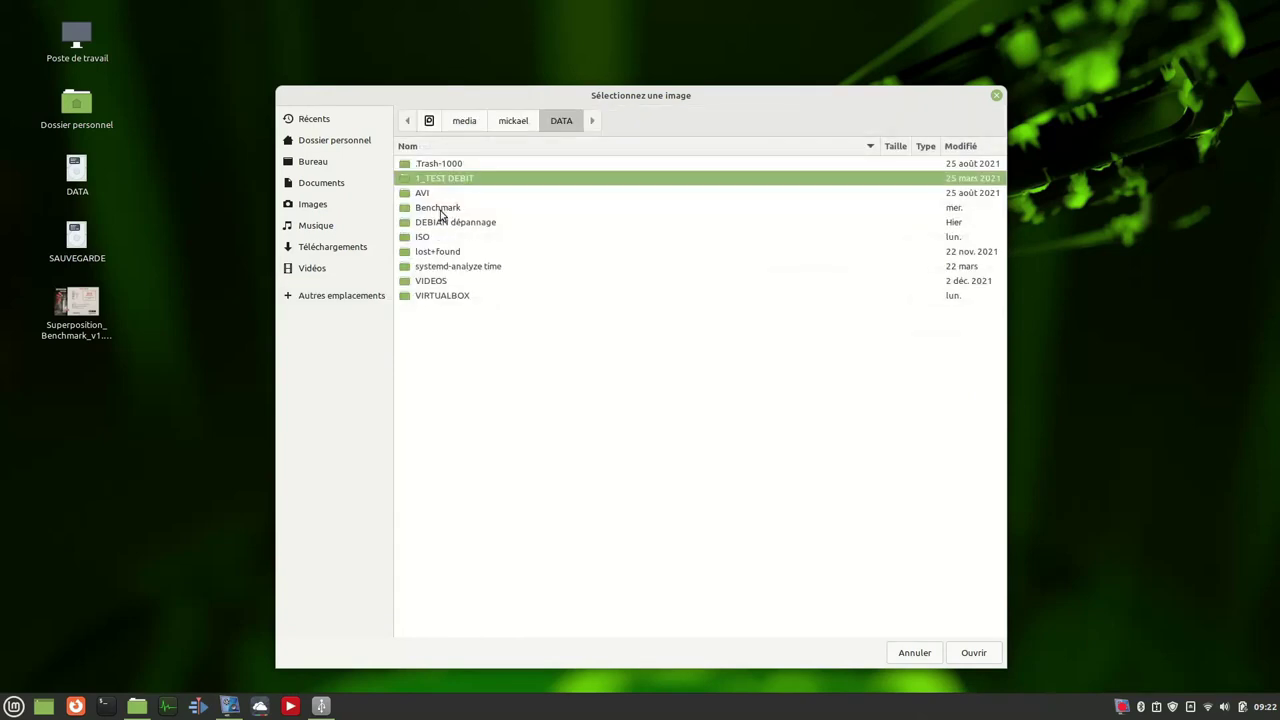
double_click(428, 238)
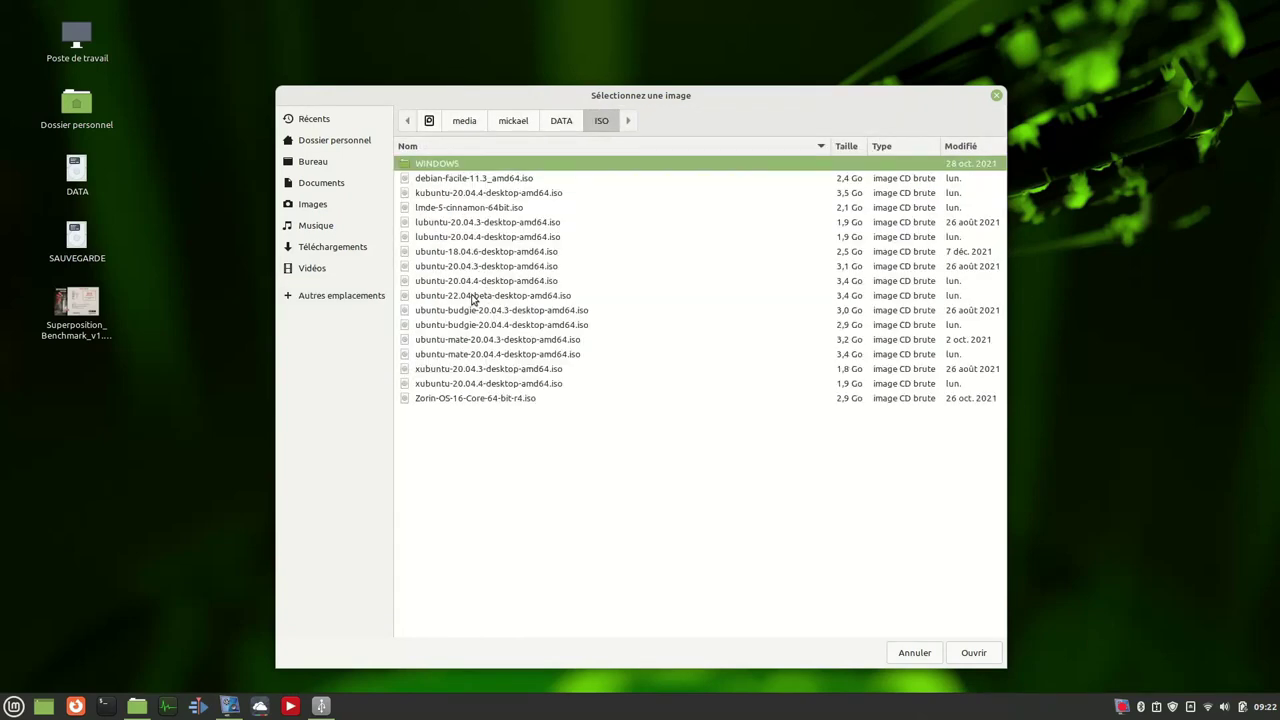
click(452, 180)
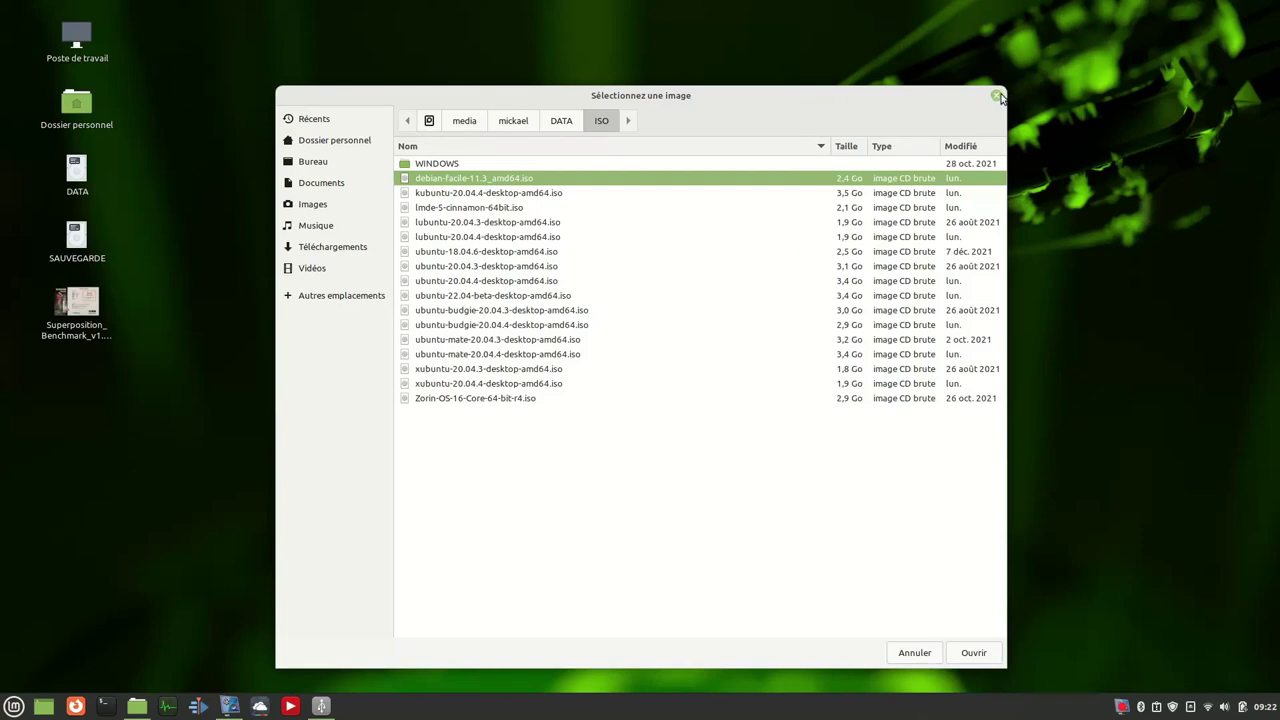
click(997, 96)
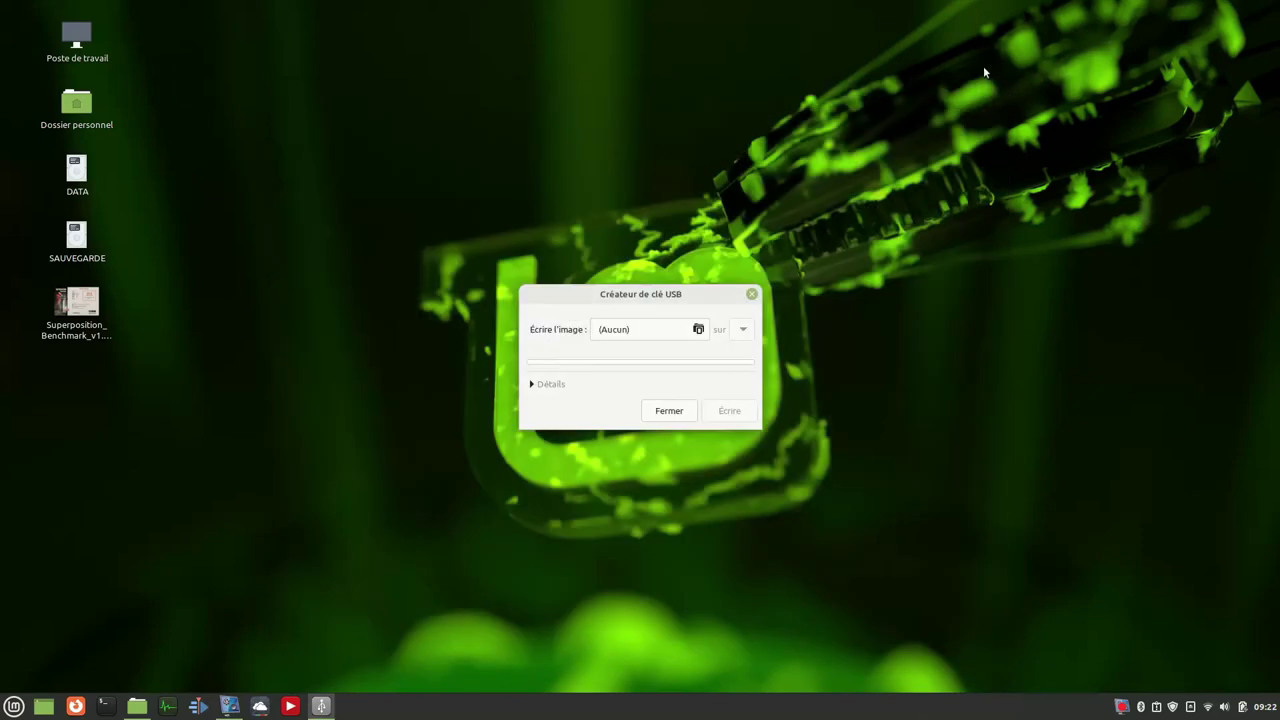
click(751, 294)
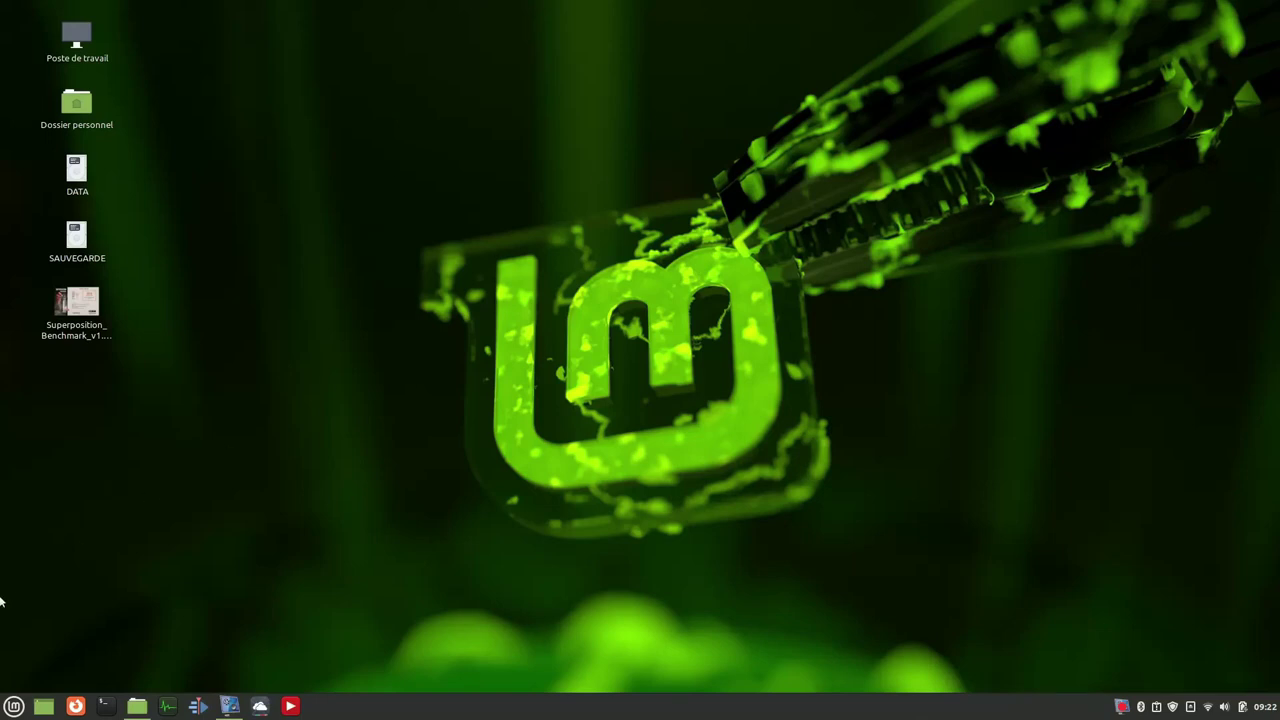
Launch Formateur de clé USB from the Accessoires category, view the available file system formats, and close it without formatting.
click(14, 706)
mouse_move(124, 437)
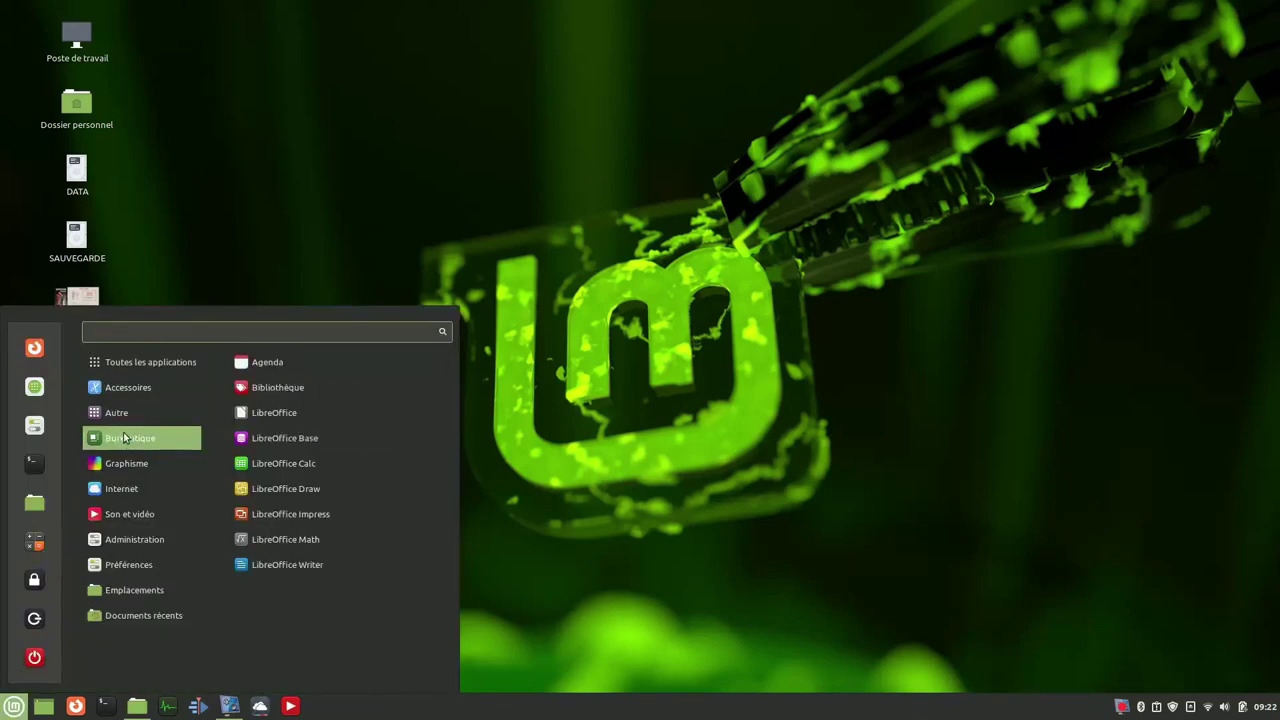
mouse_move(136, 392)
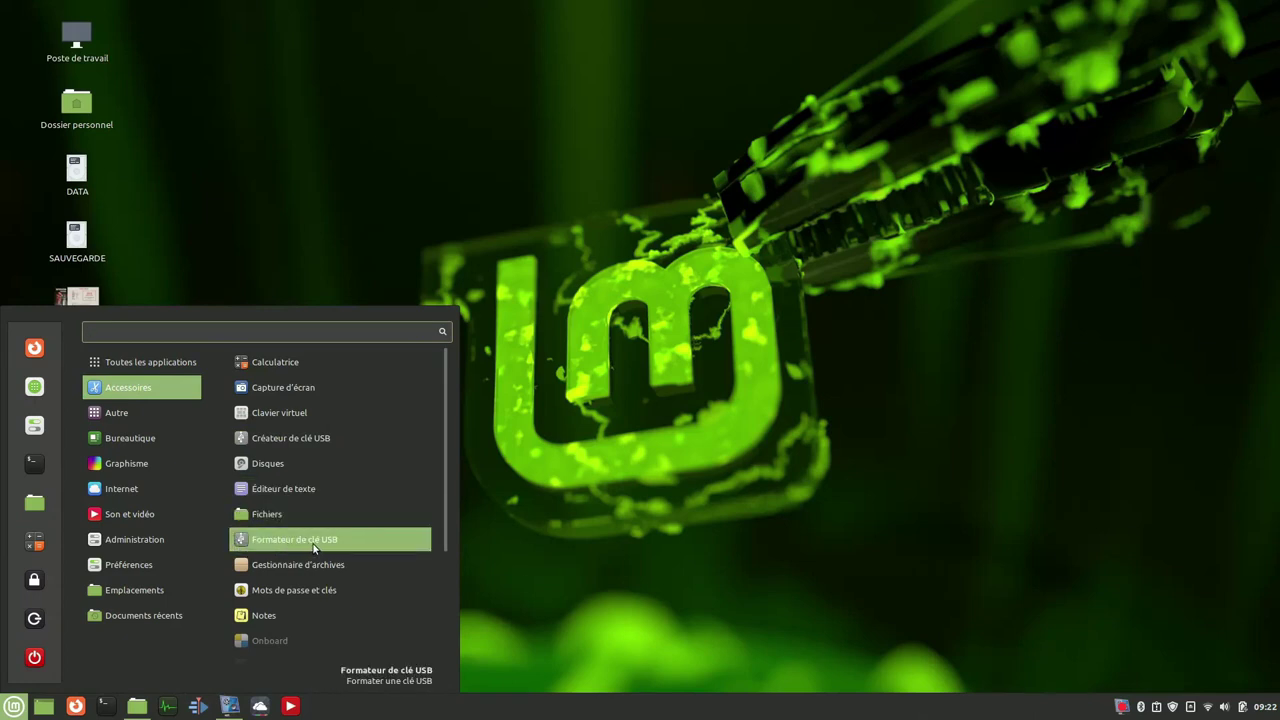
click(355, 545)
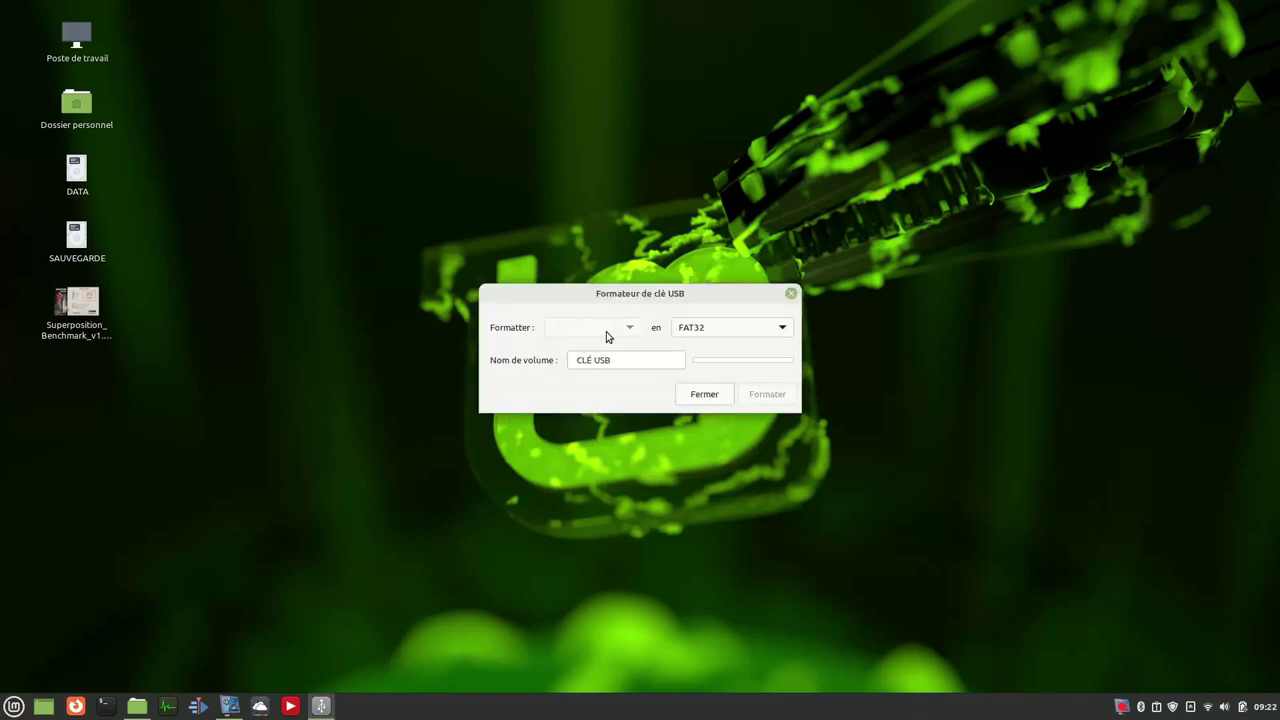
click(770, 332)
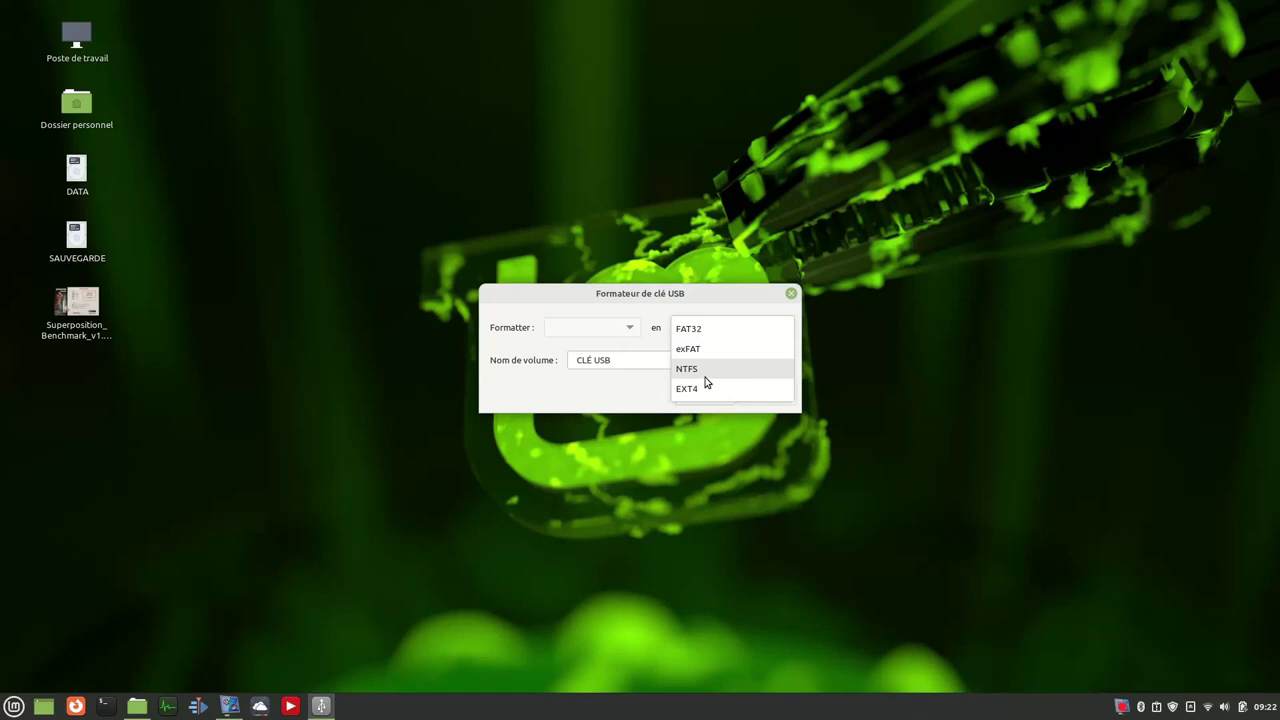
click(789, 297)
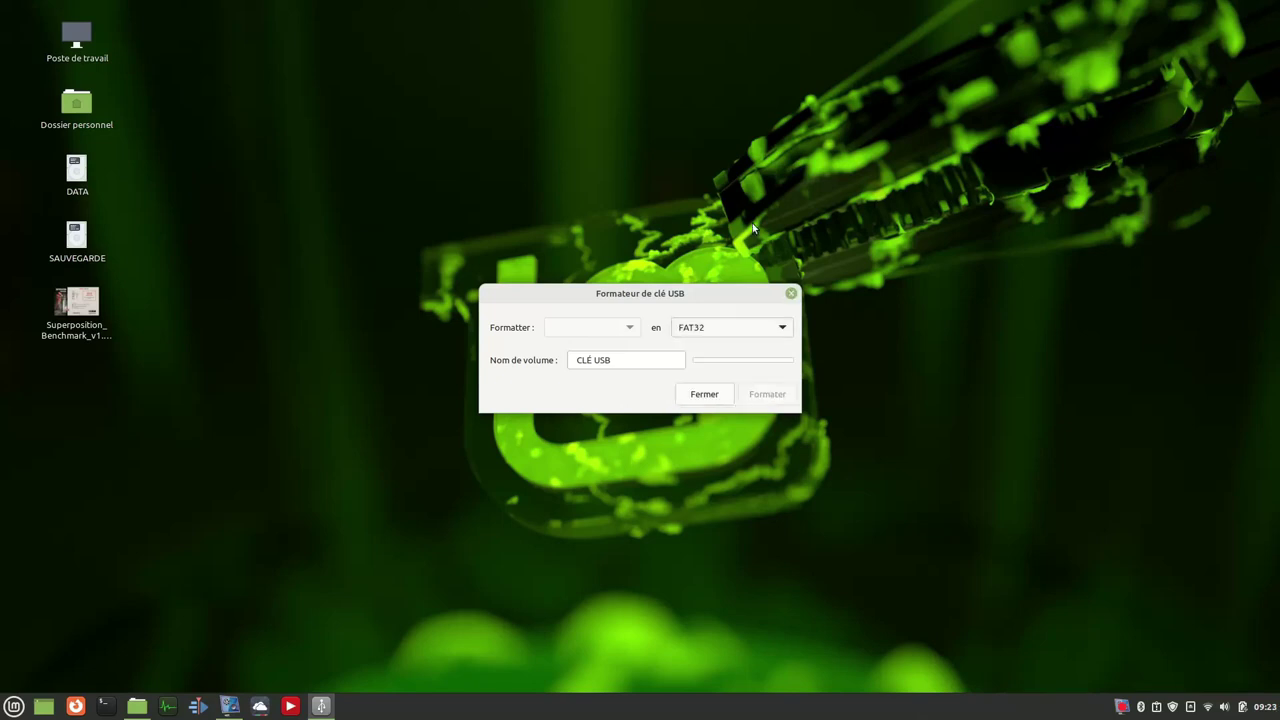
click(702, 395)
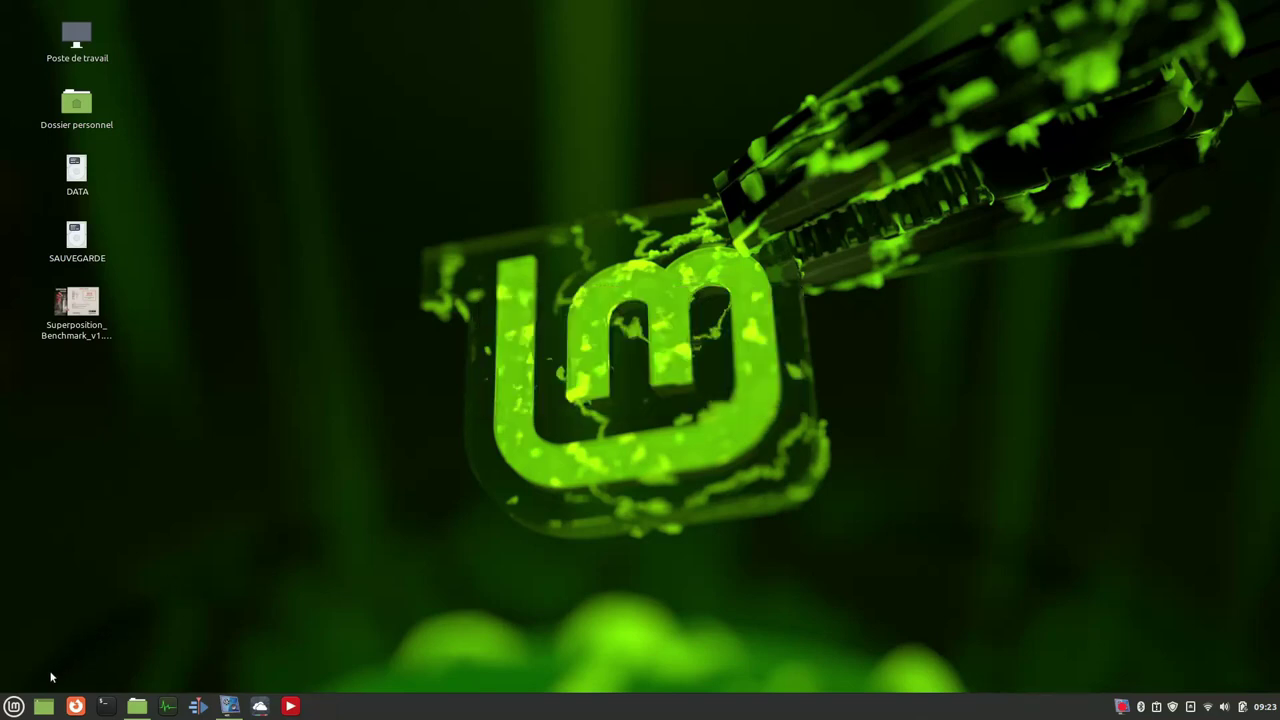
Launch Disques, inspect the free space and the Ubuntu Test partition on the 500 Go disk, and minimize the window.
click(14, 706)
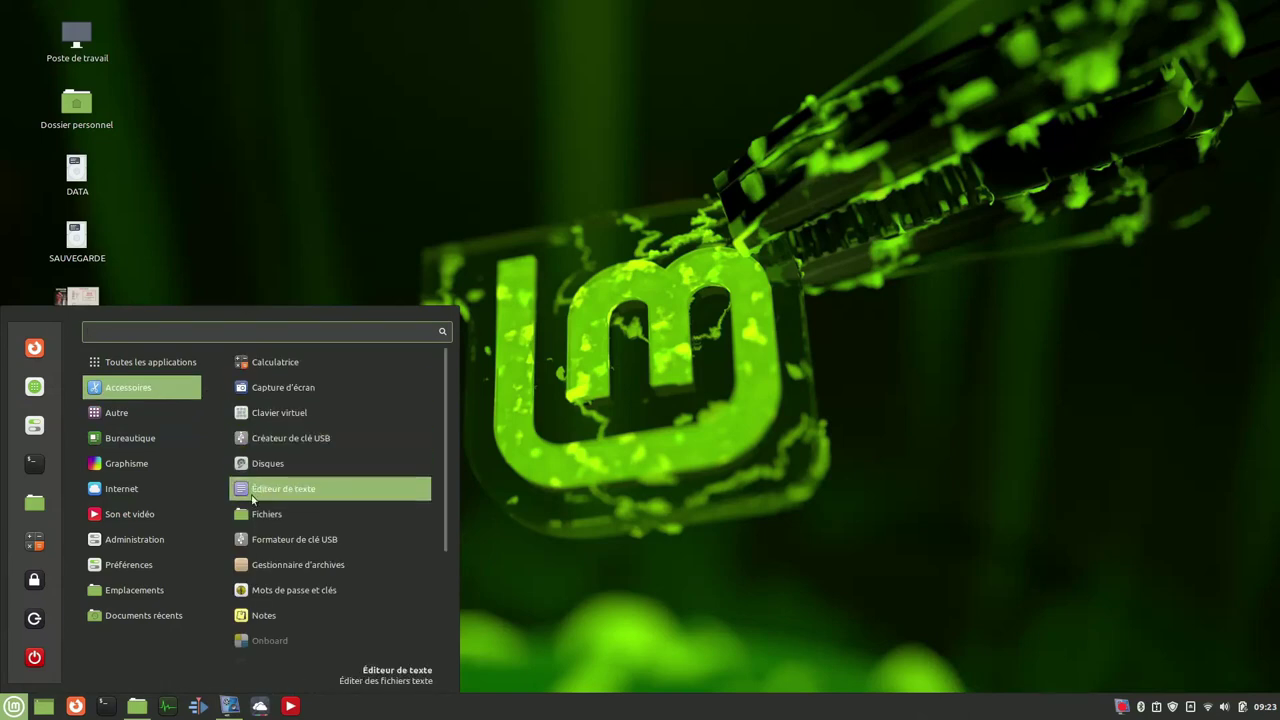
click(322, 467)
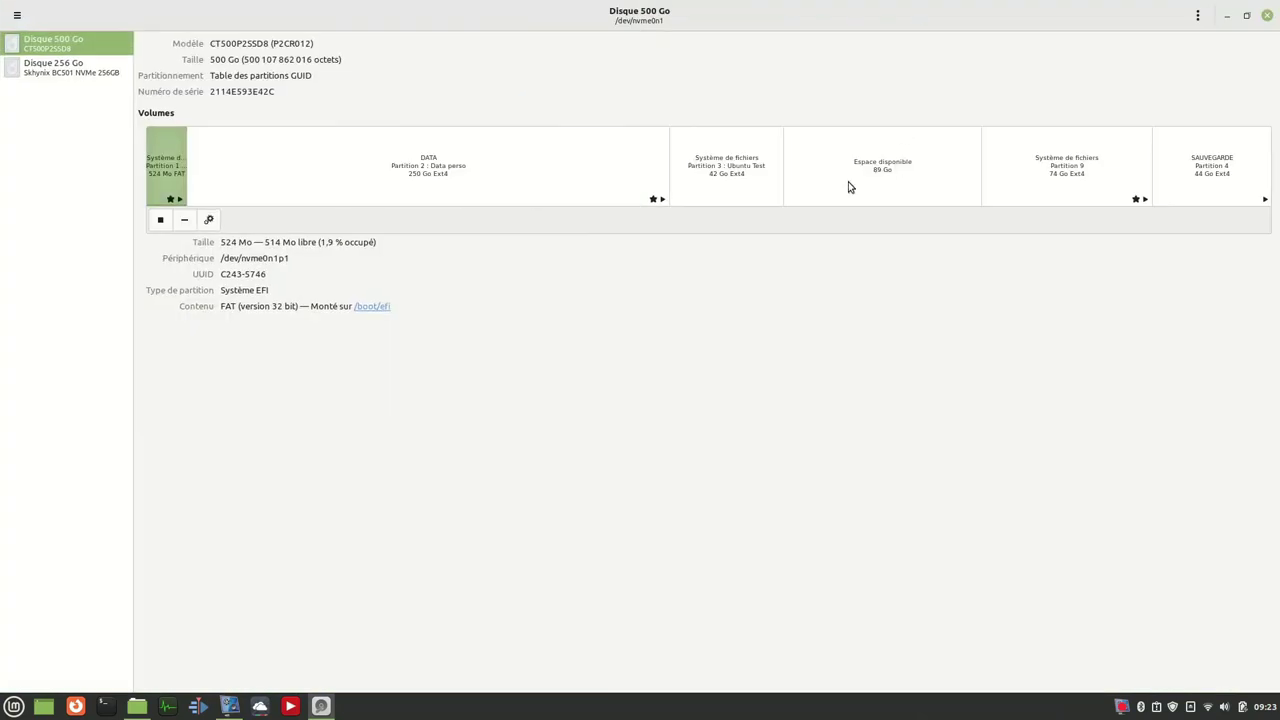
click(907, 144)
click(868, 180)
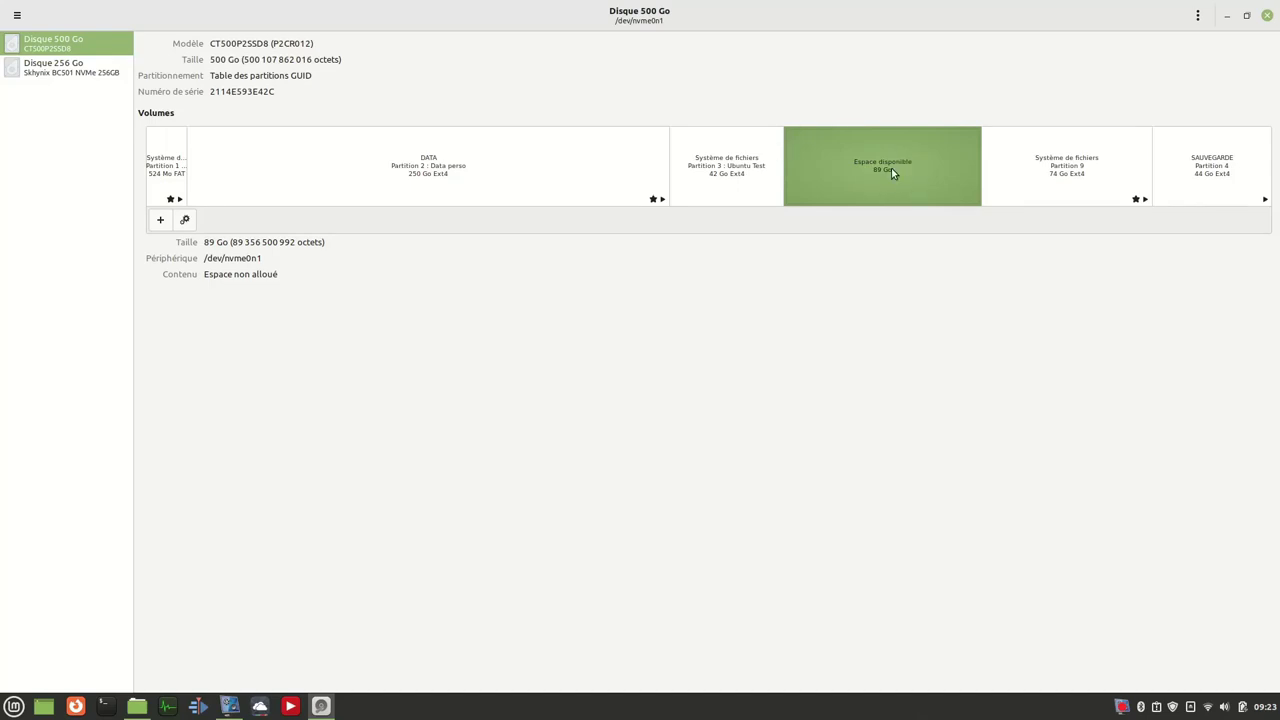
click(739, 172)
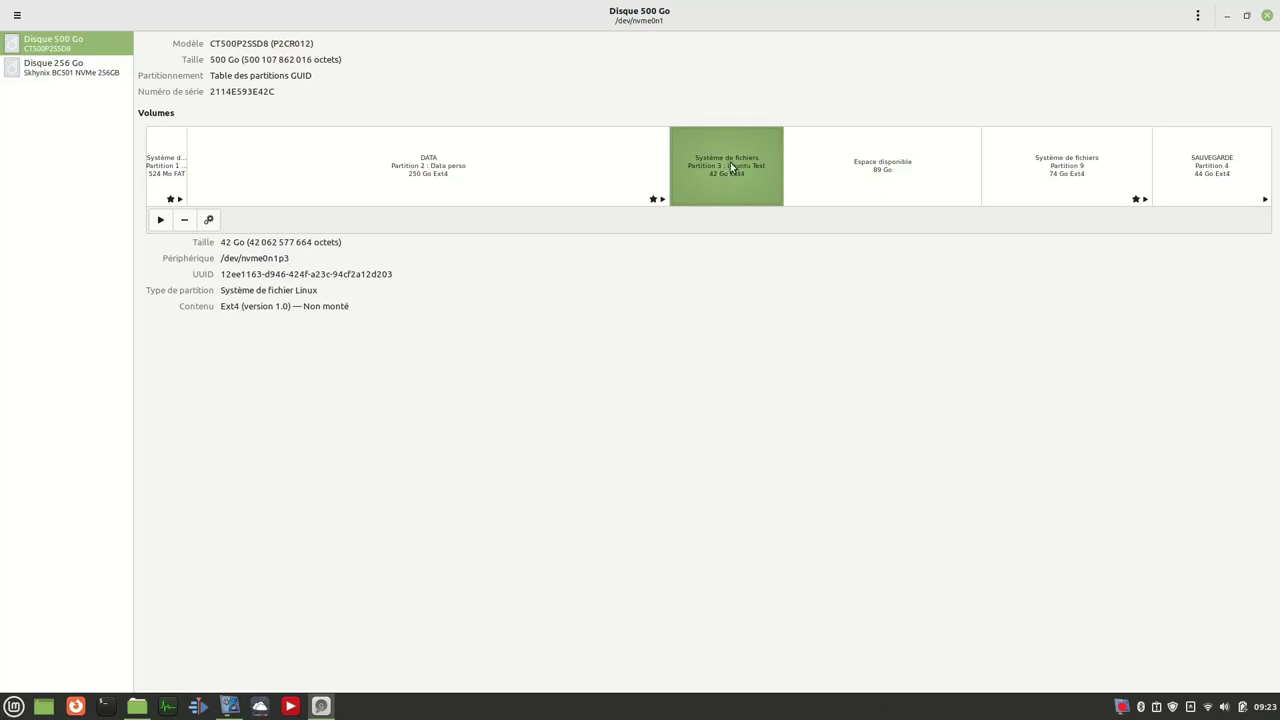
click(826, 172)
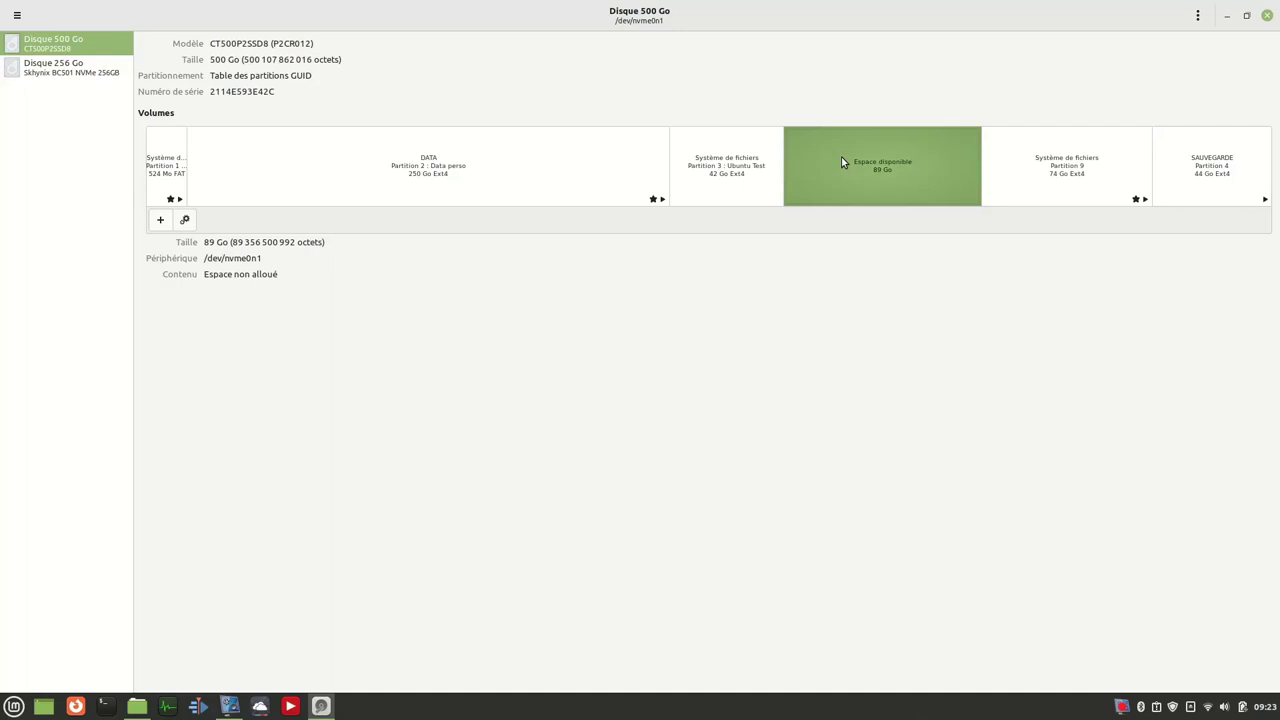
click(1228, 17)
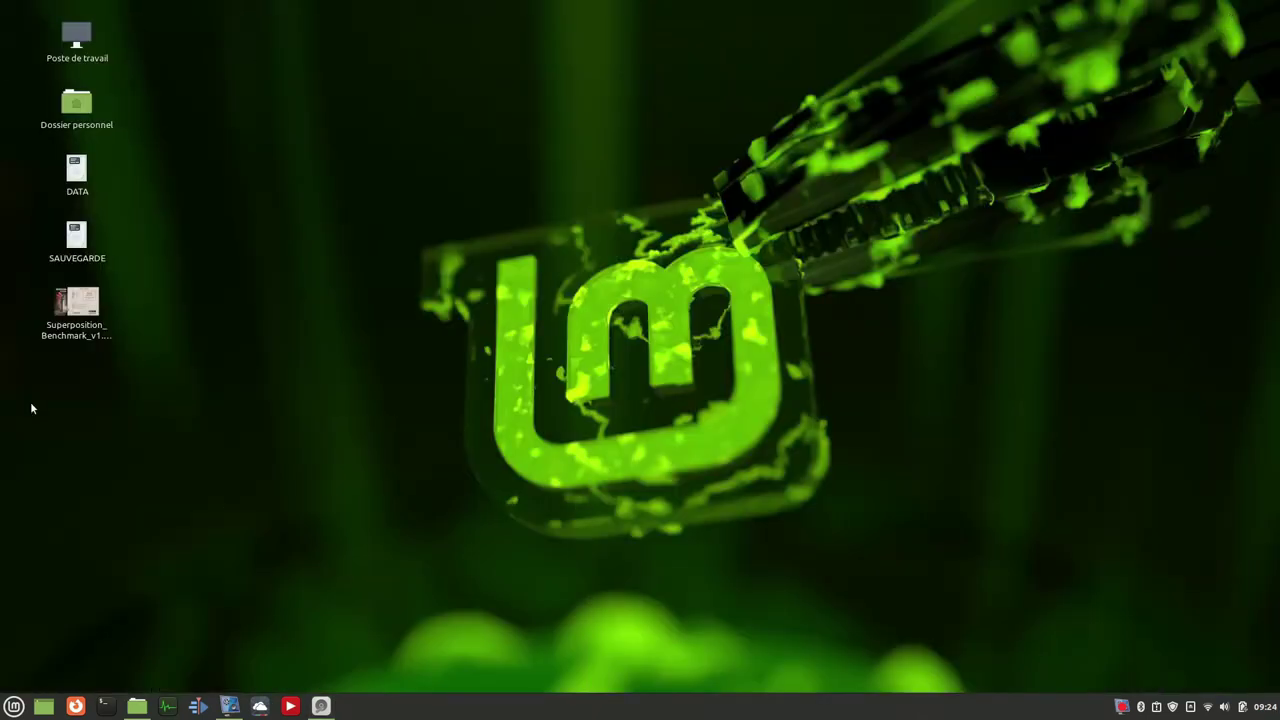
Open the Superposition benchmark image on the desktop to examine its results, and close the viewer.
double_click(76, 311)
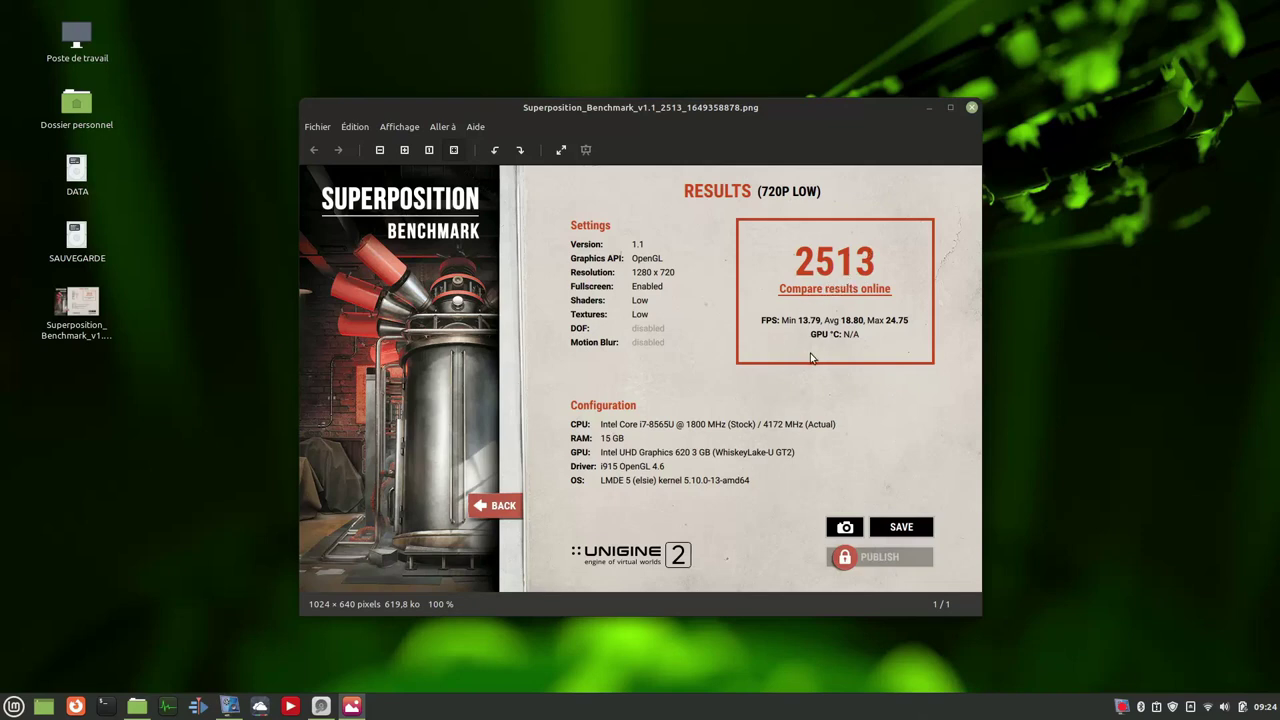
click(973, 108)
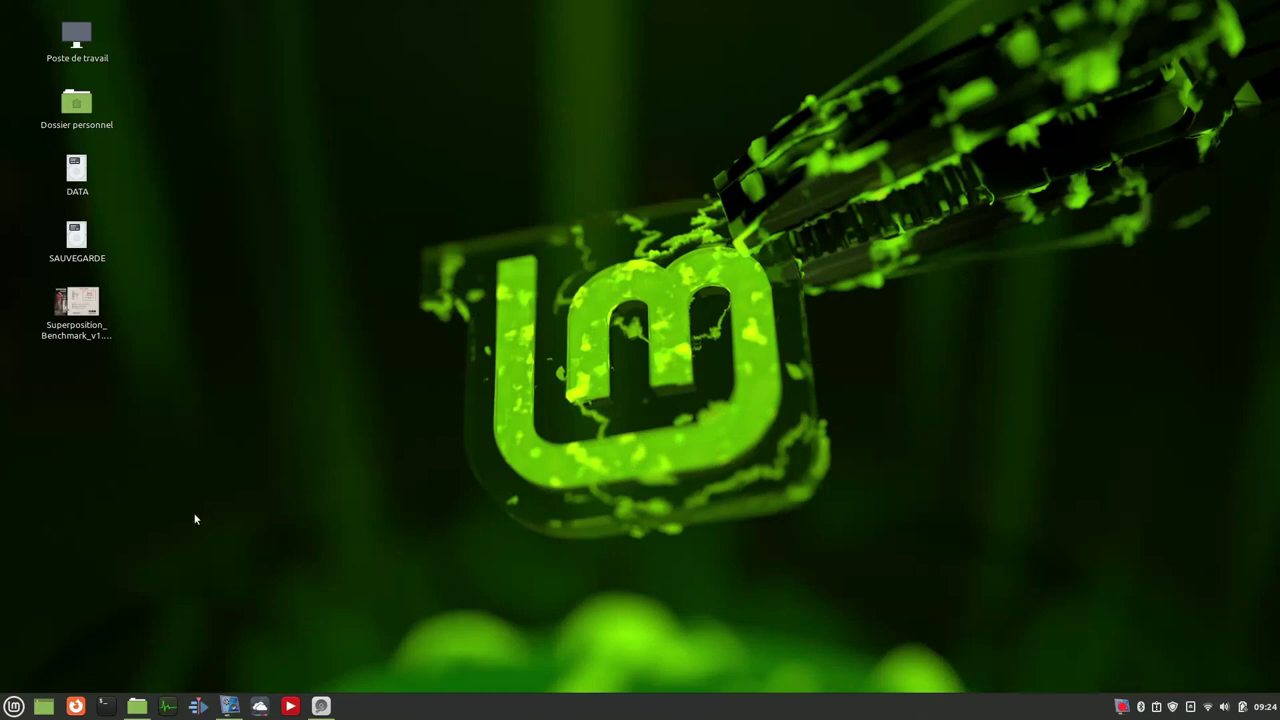
Launch Éditeur de texte from the Accessoires category, examine its About information, and close the editor.
click(14, 706)
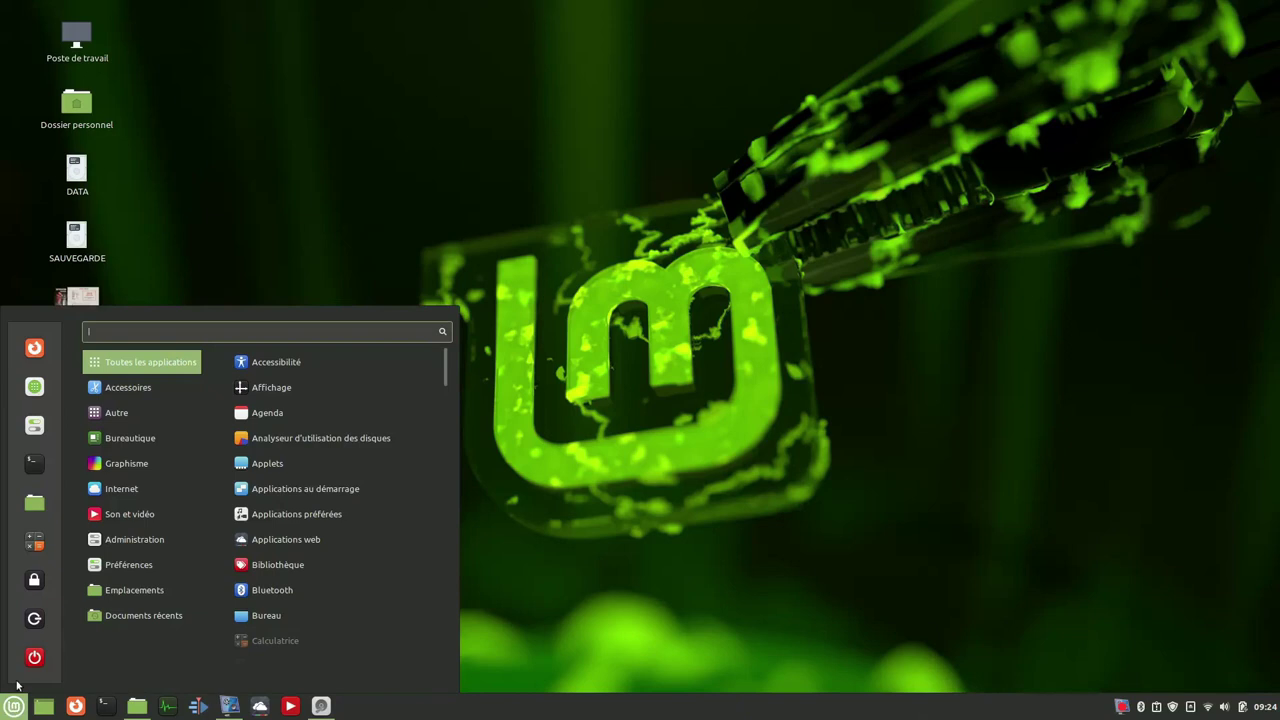
mouse_move(164, 395)
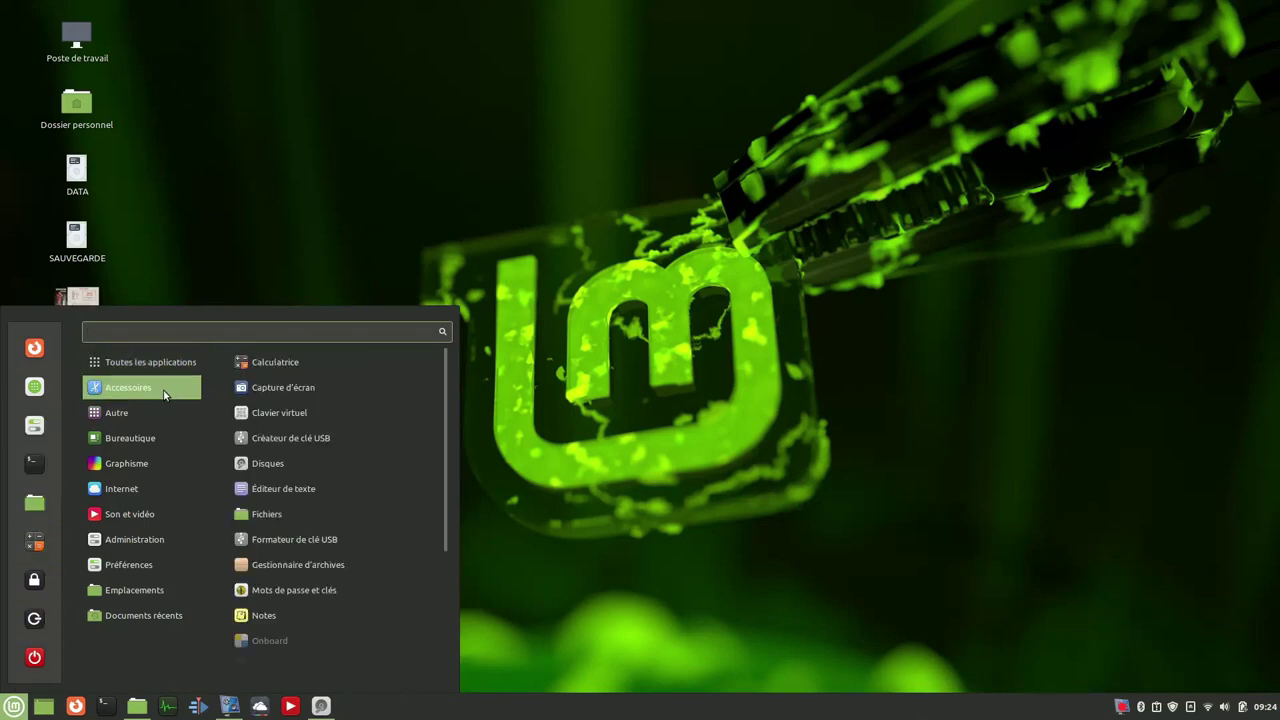
click(299, 496)
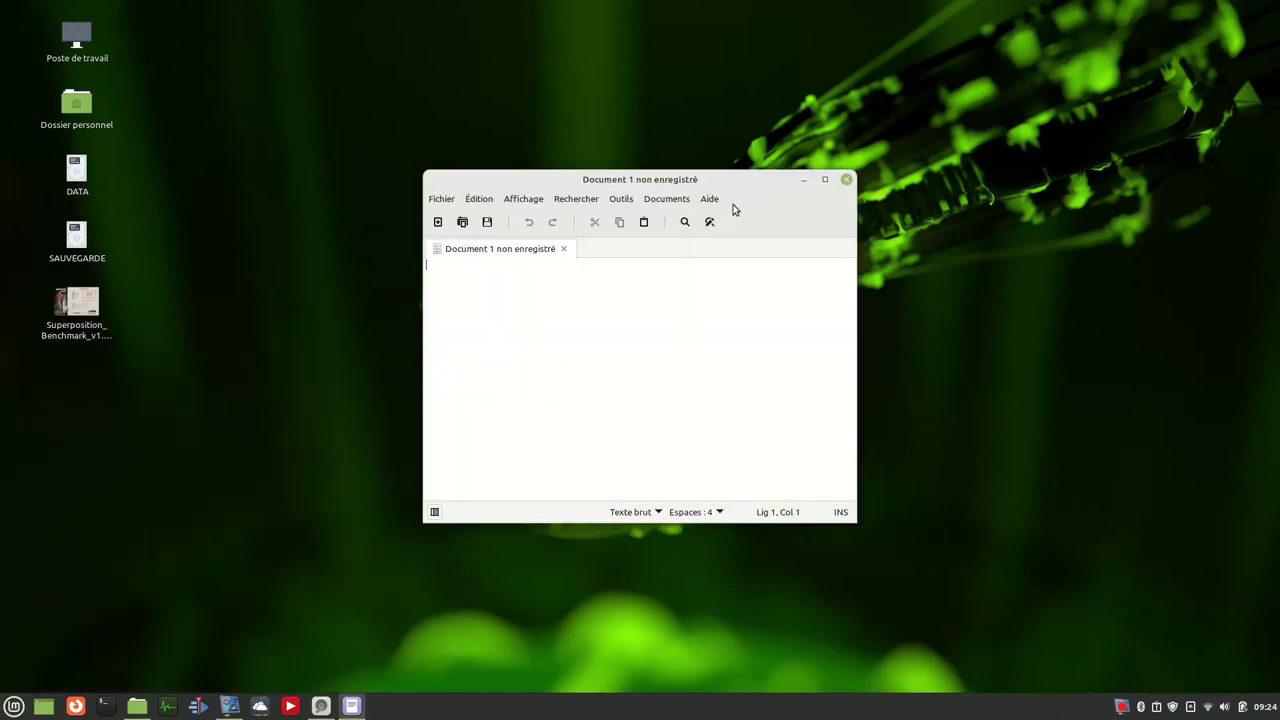
click(711, 199)
click(722, 254)
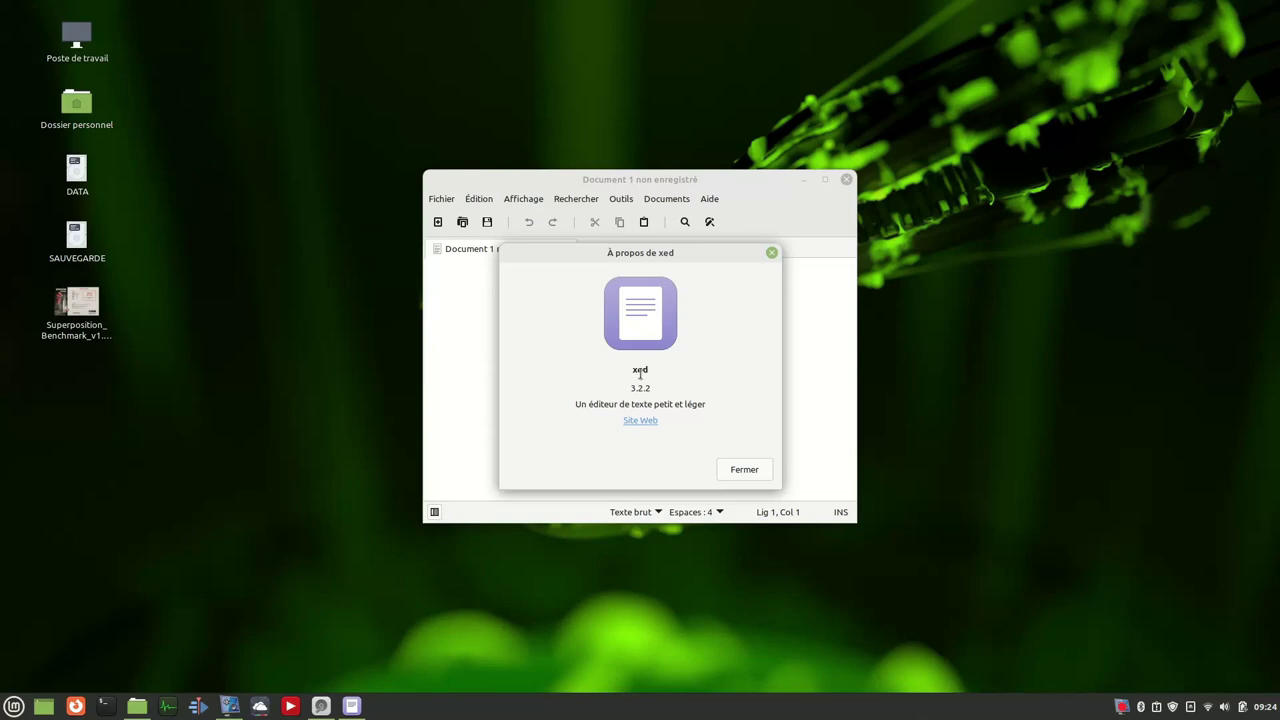
drag(629, 372, 655, 373)
click(740, 468)
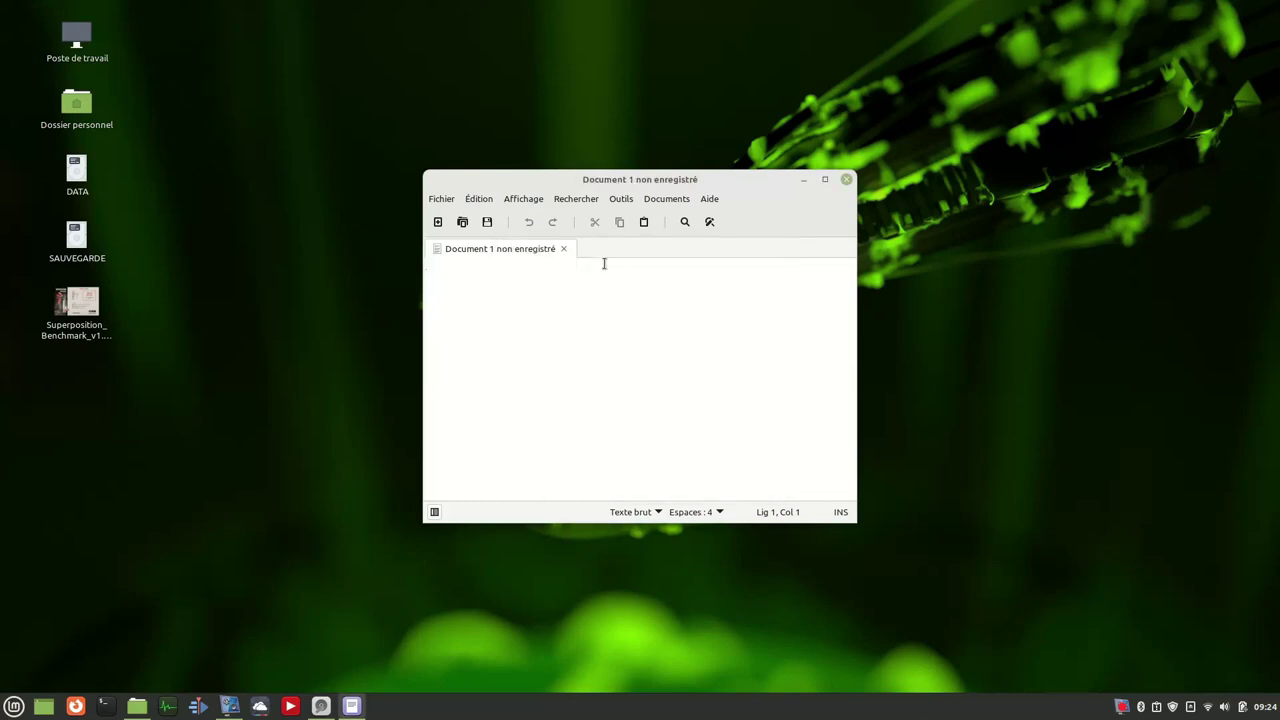
click(846, 180)
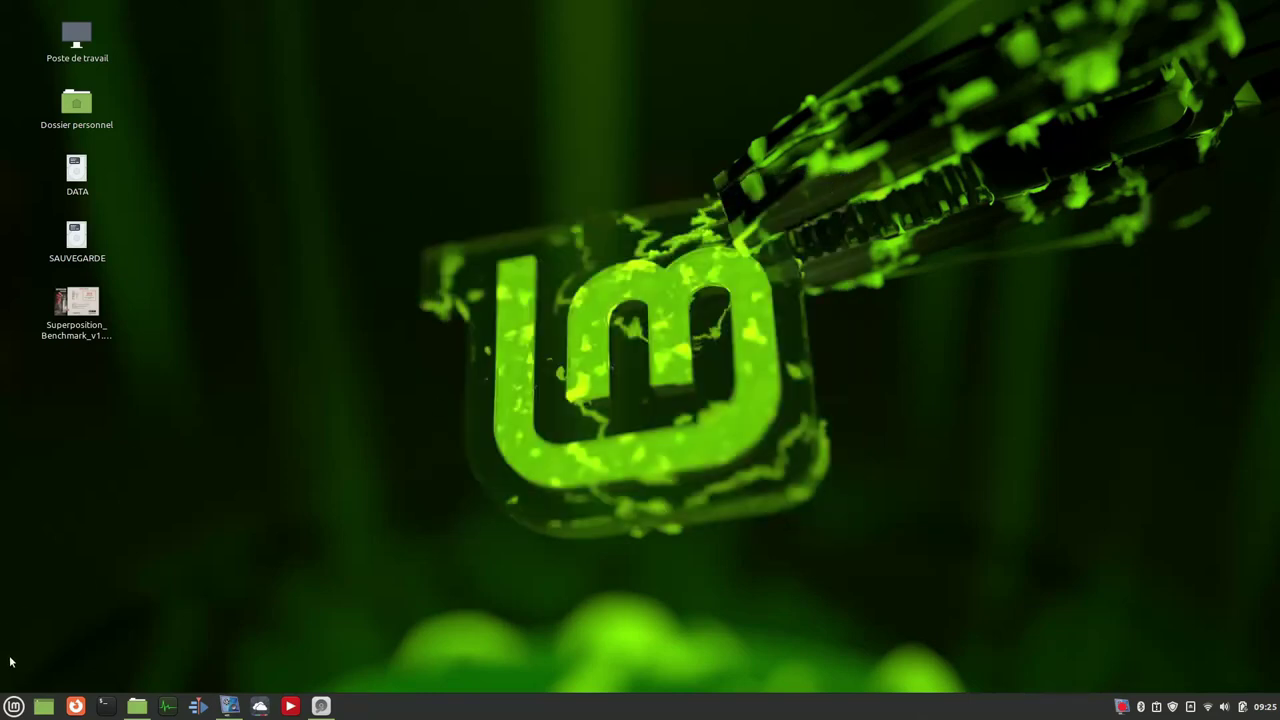
Launch the Redshift colour temperature tool from the Accessoires category and check its status in the system tray.
click(14, 706)
mouse_move(120, 488)
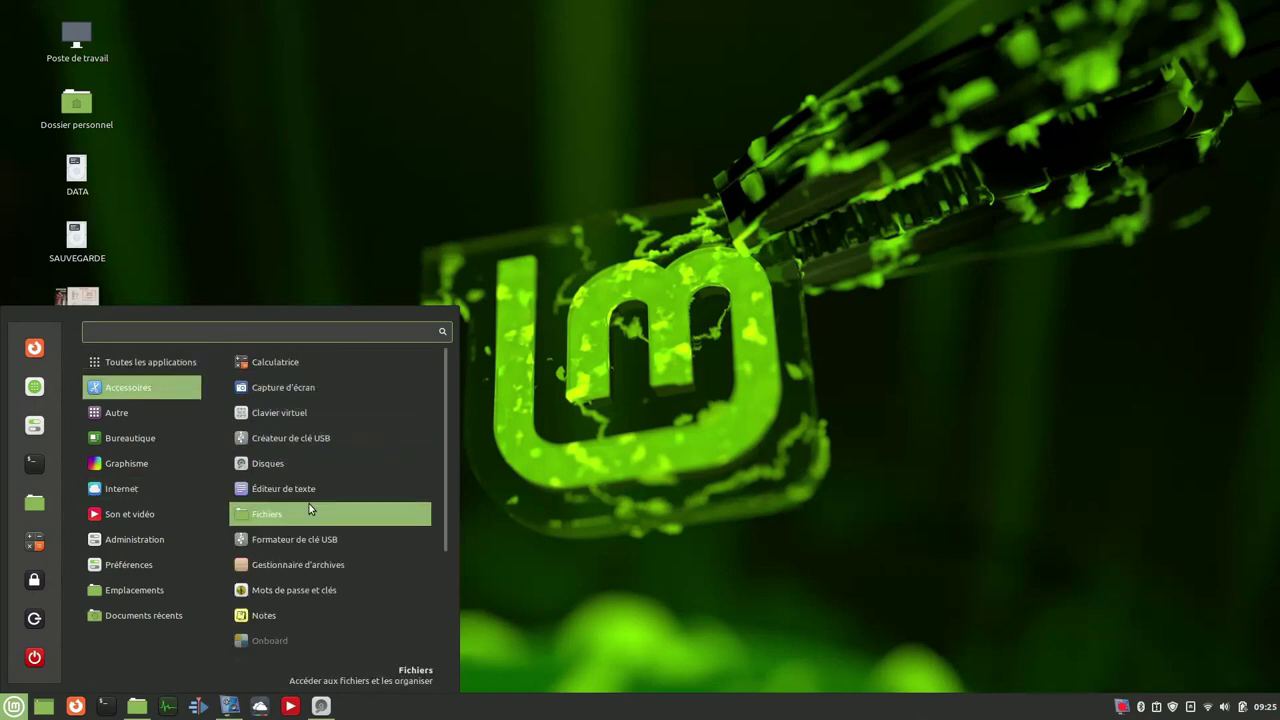
scroll(309, 597, down, 3)
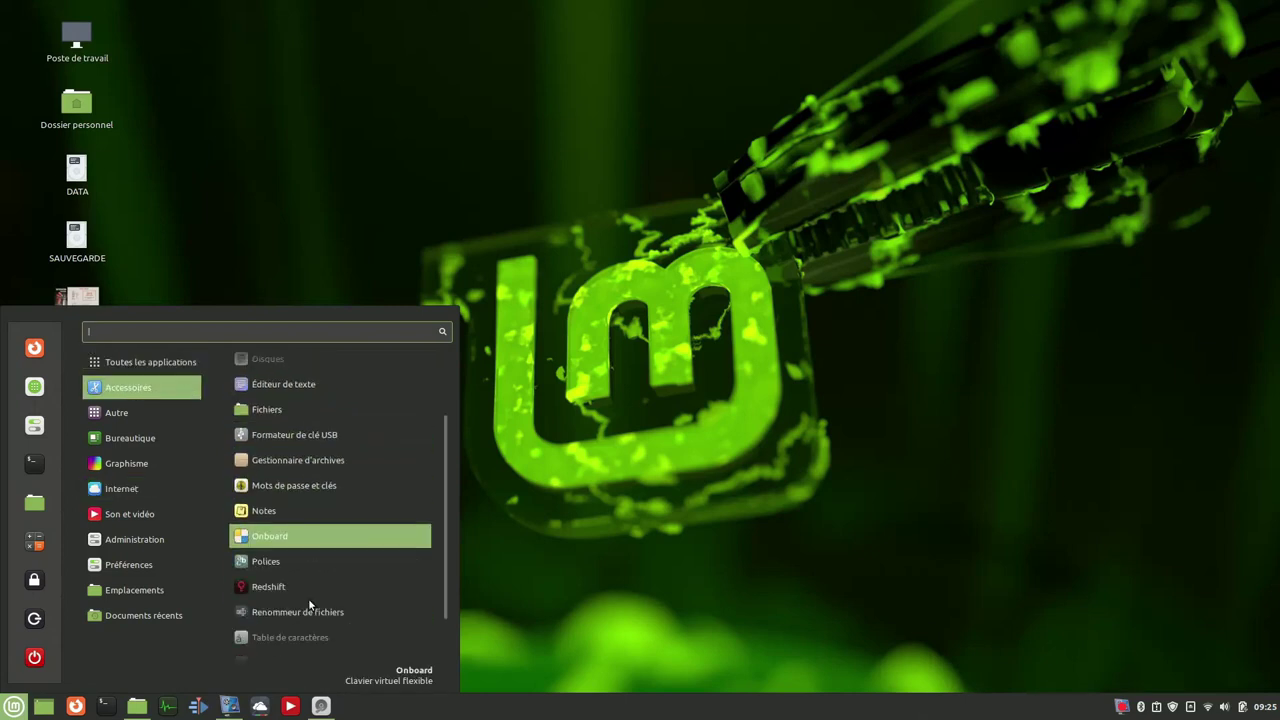
scroll(308, 598, down, 2)
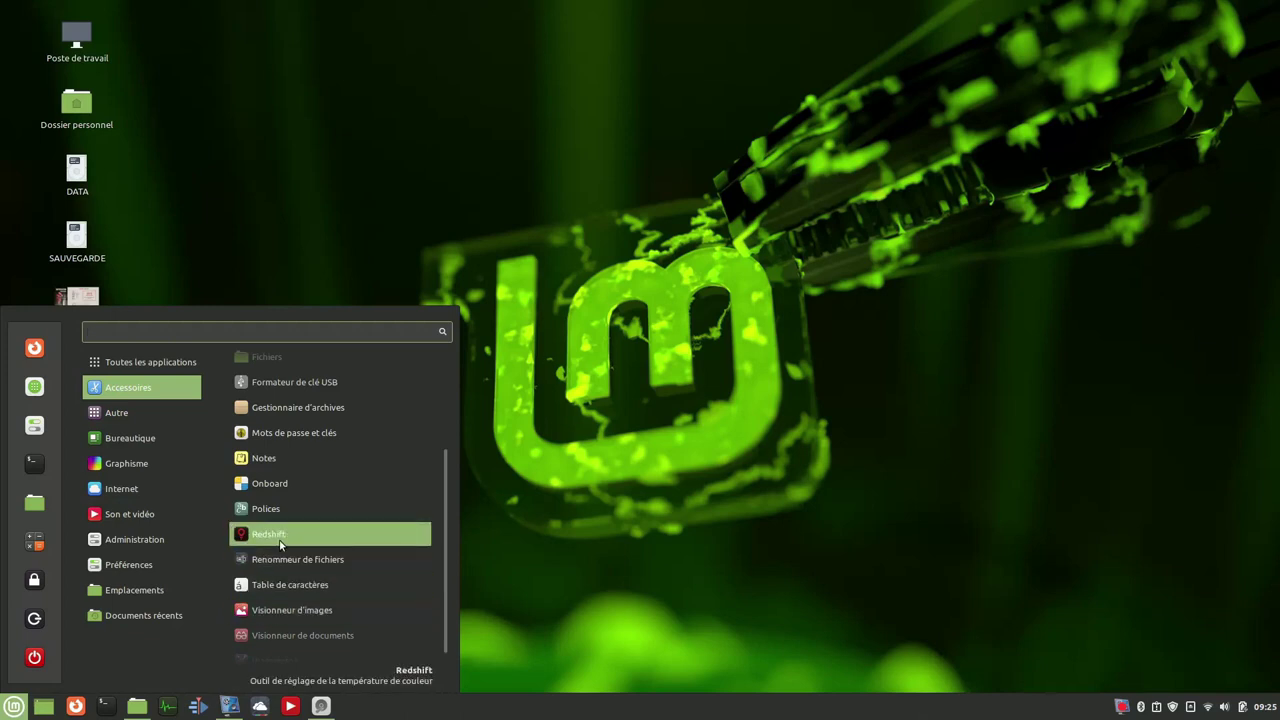
click(281, 544)
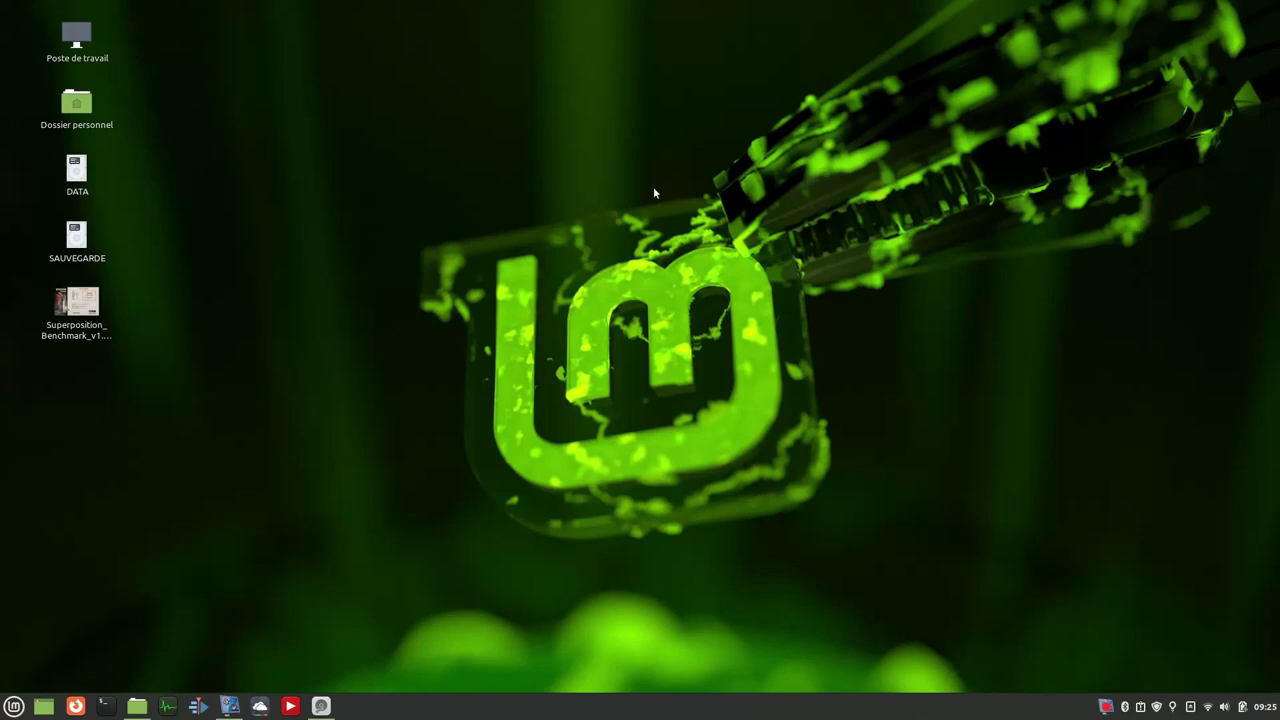
click(1172, 708)
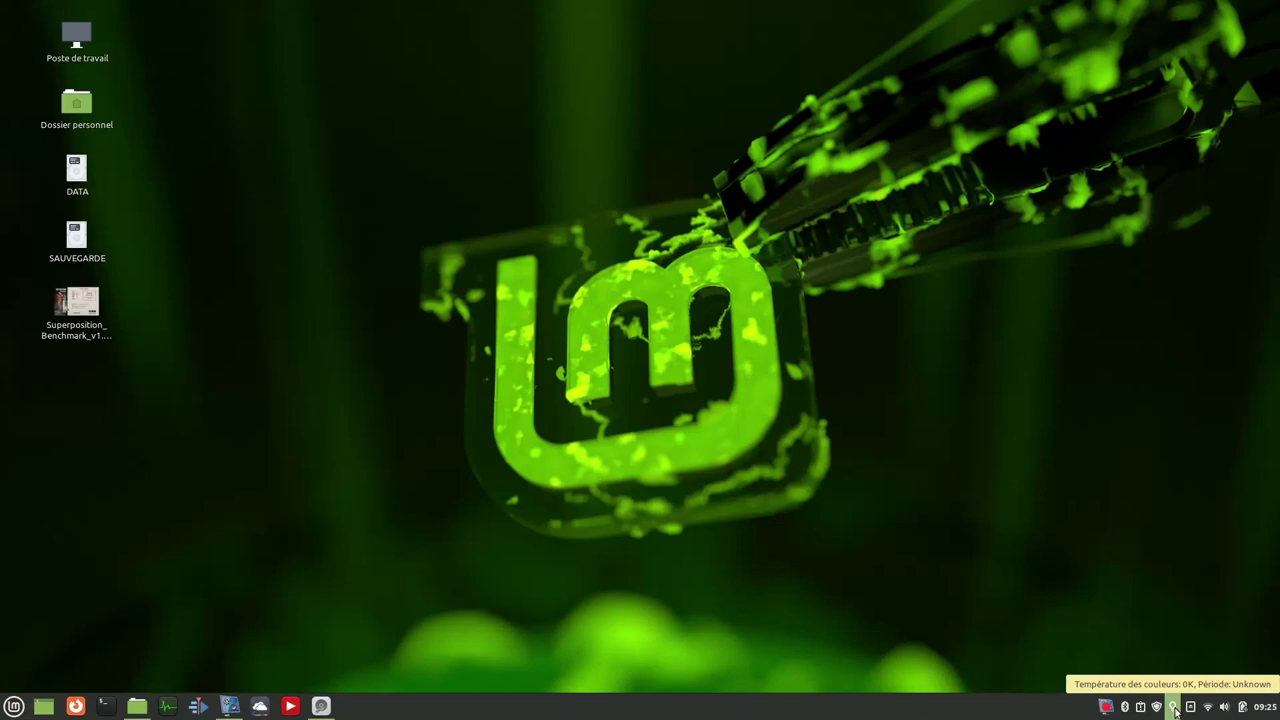
View Redshift's suspend durations, deactivate its colour adjustment, and quit the tool.
right_click(1174, 708)
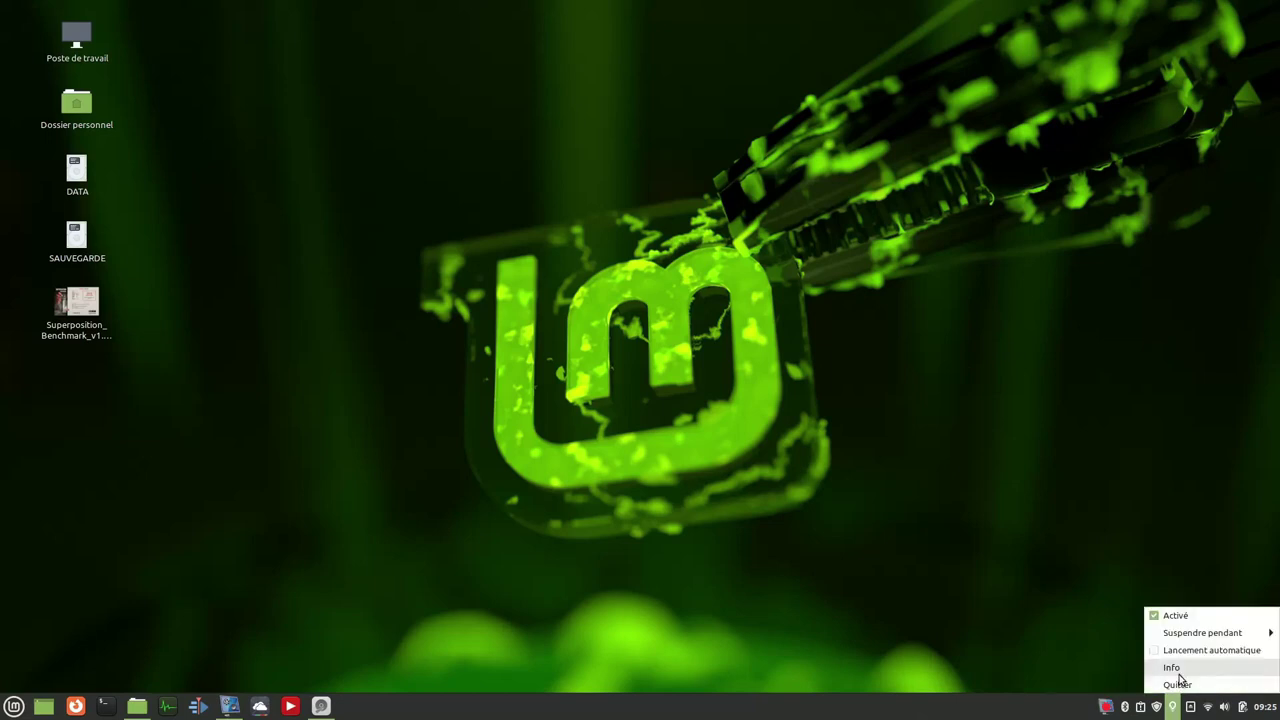
mouse_move(1203, 632)
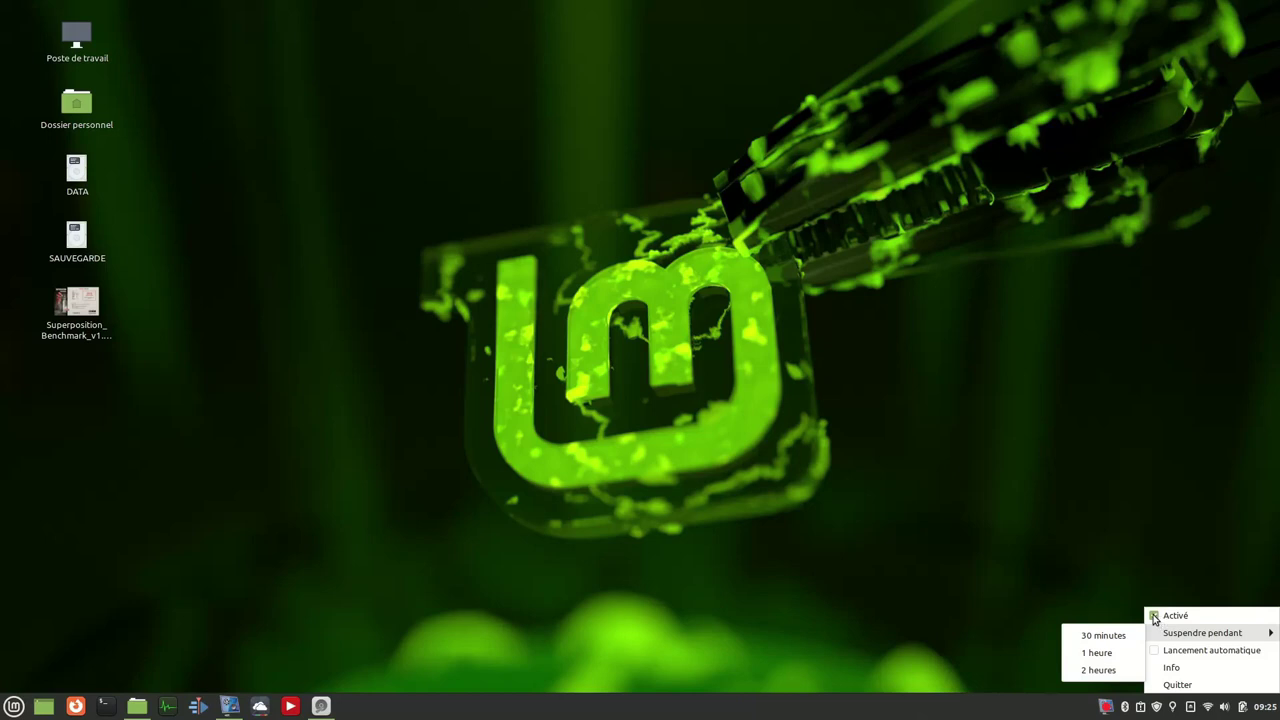
click(1156, 617)
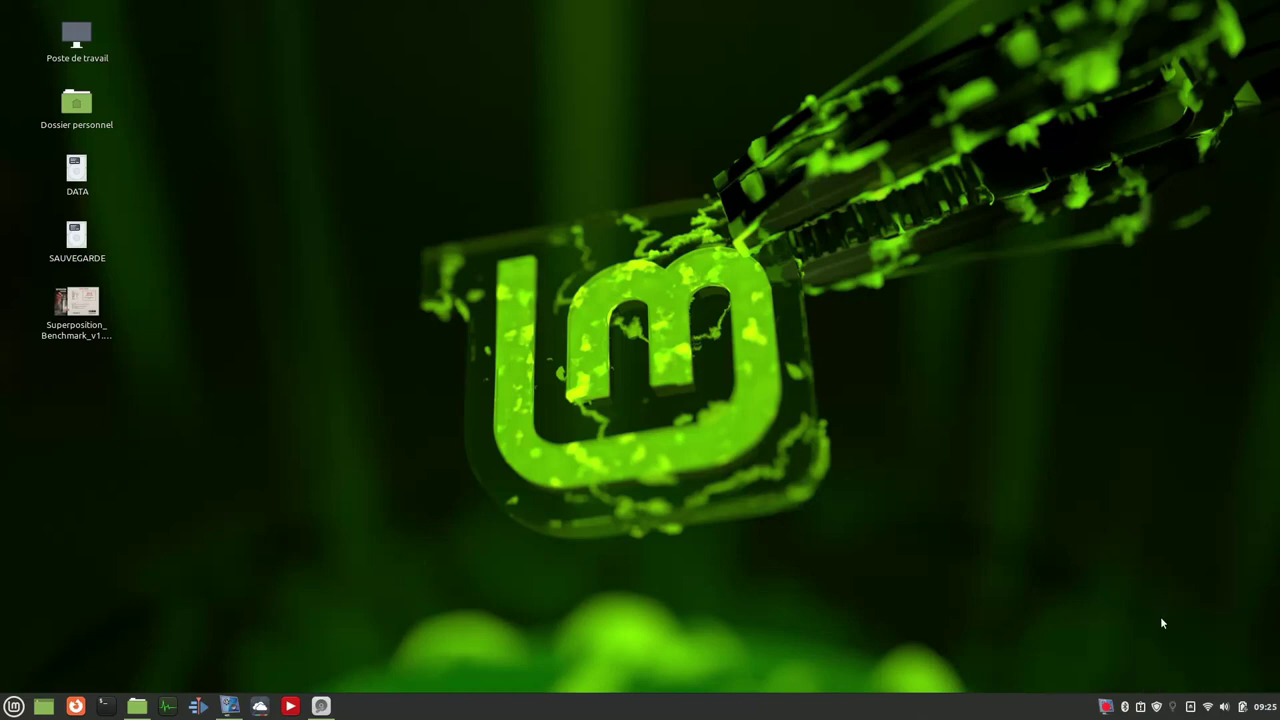
right_click(1172, 706)
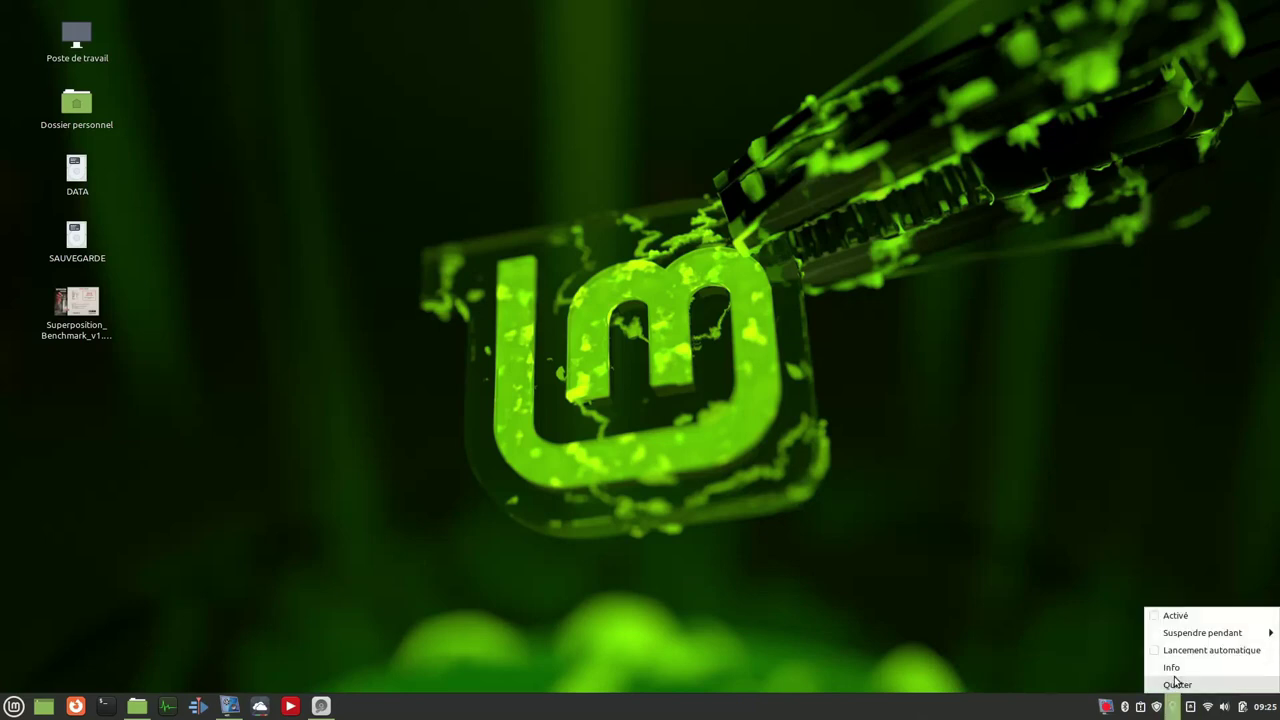
click(1180, 684)
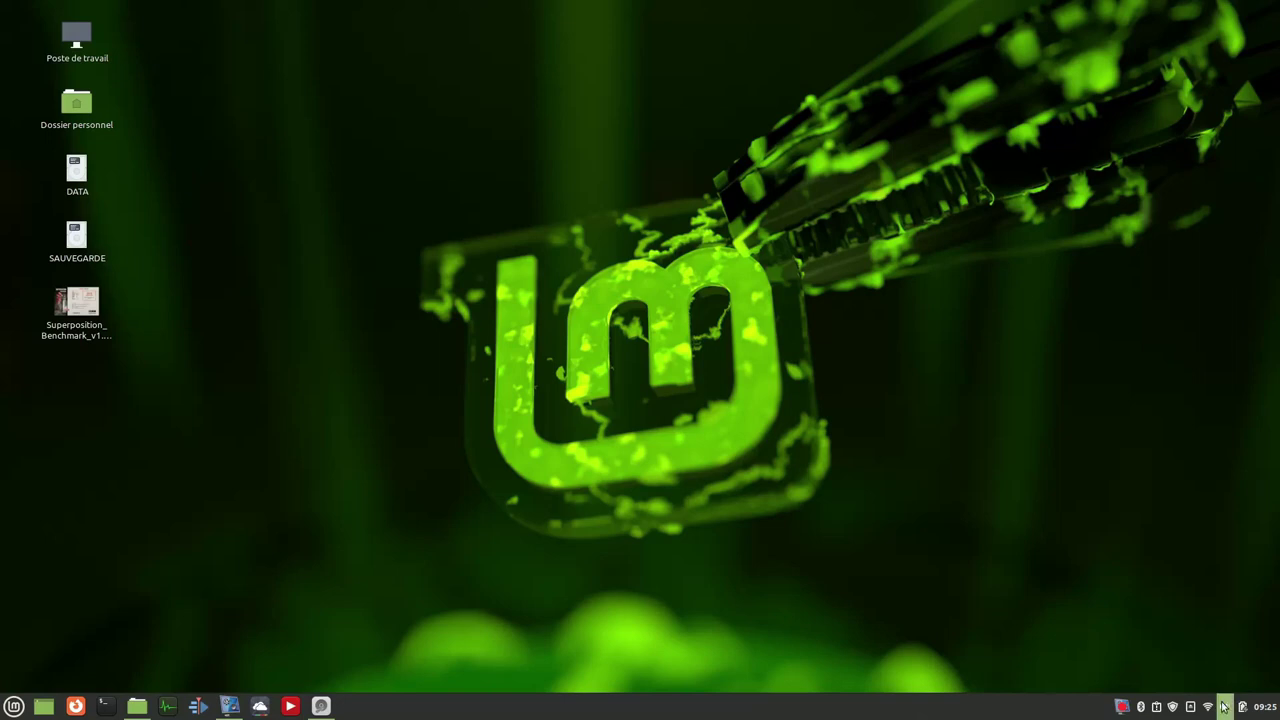
Launch Warpinator from the Accessoires category, view its network file transfer window, and close it.
click(16, 708)
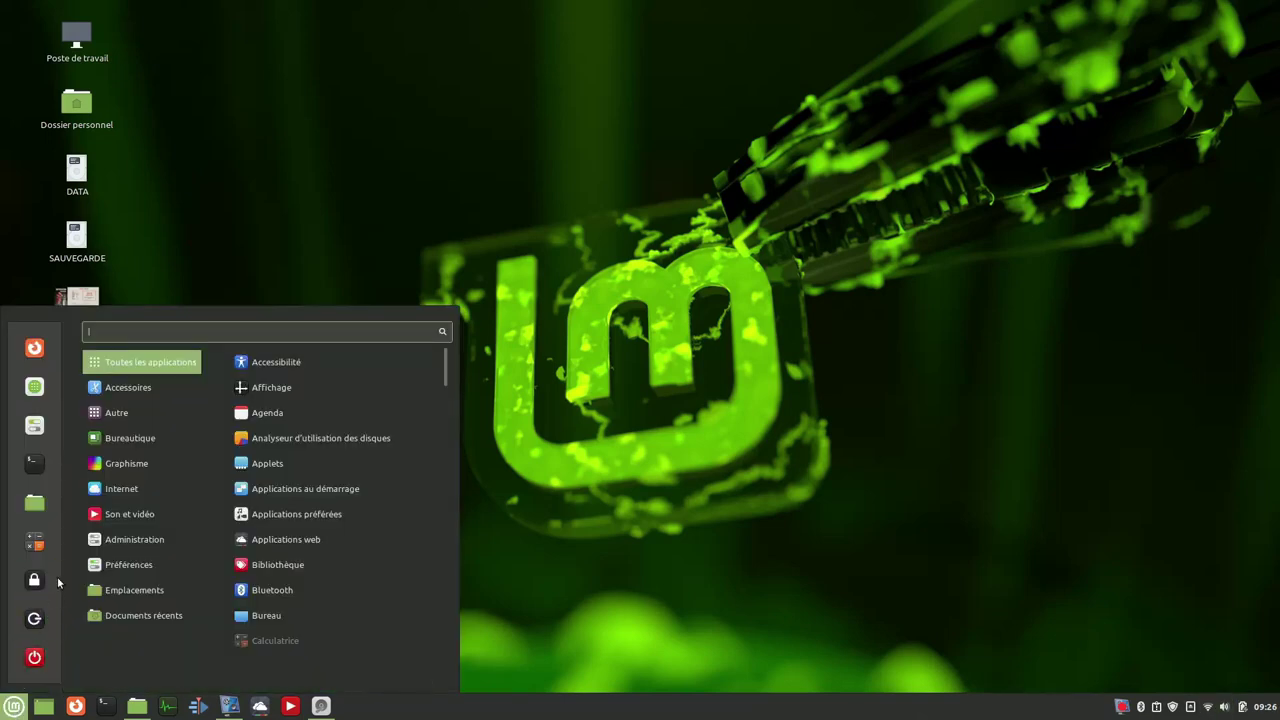
mouse_move(185, 417)
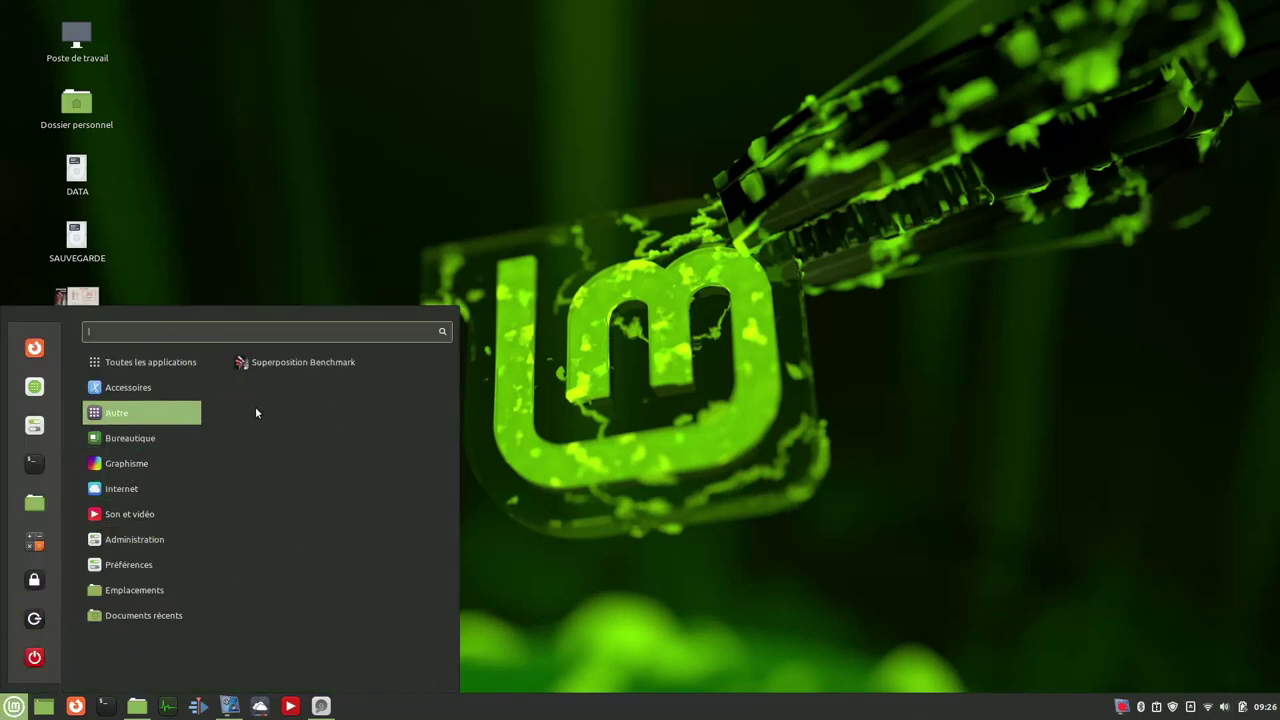
mouse_move(140, 387)
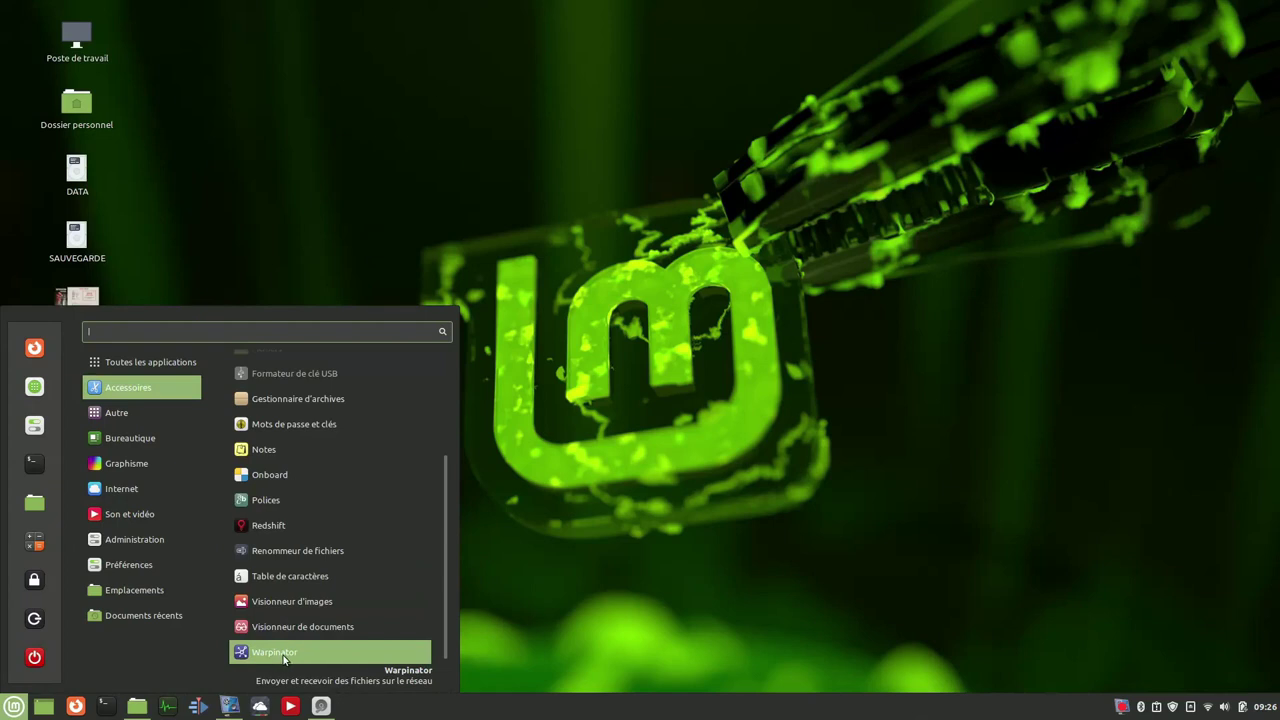
click(285, 657)
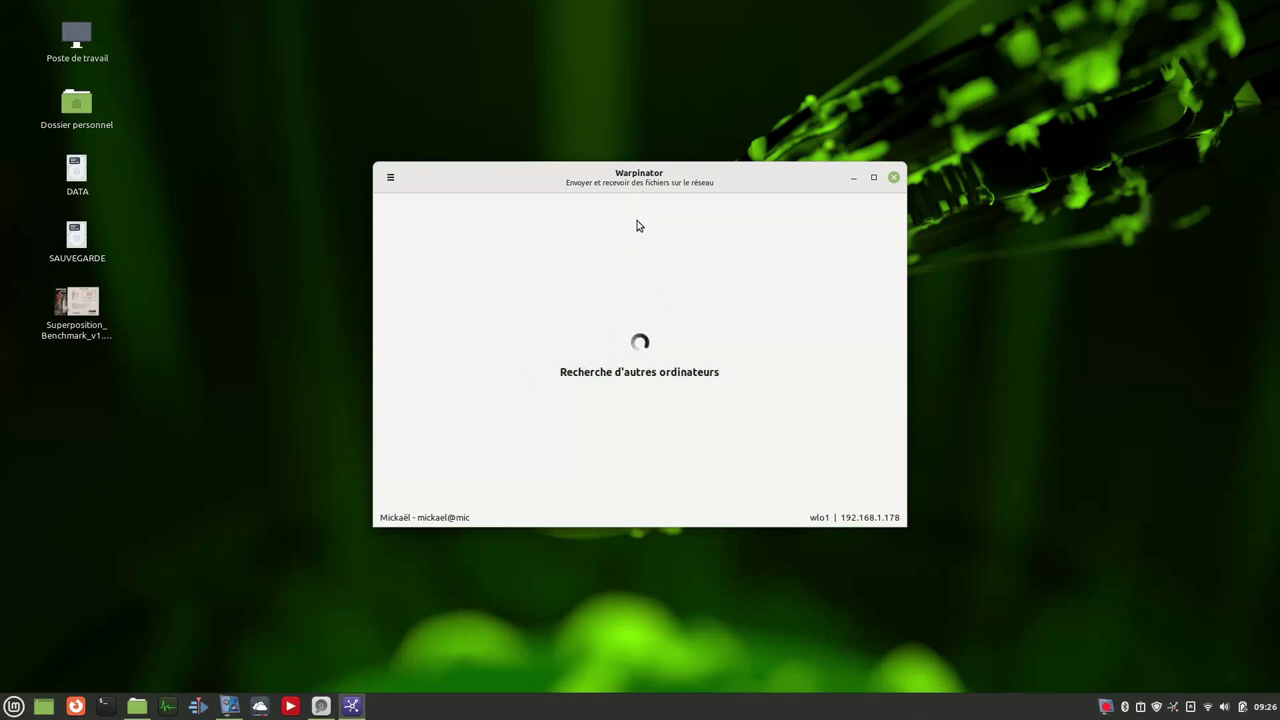
click(894, 179)
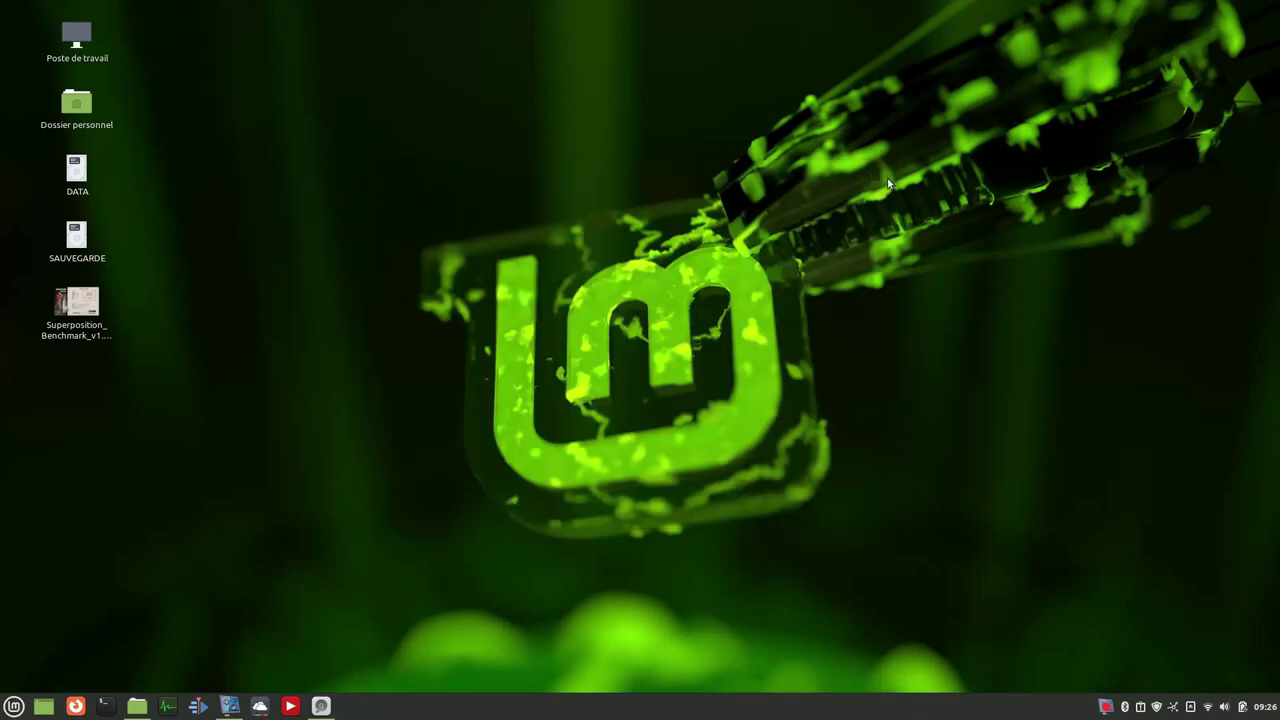
Launch Superposition Benchmark from the Autre category, set the performance preset to 720p Low, and start the benchmark run.
click(14, 706)
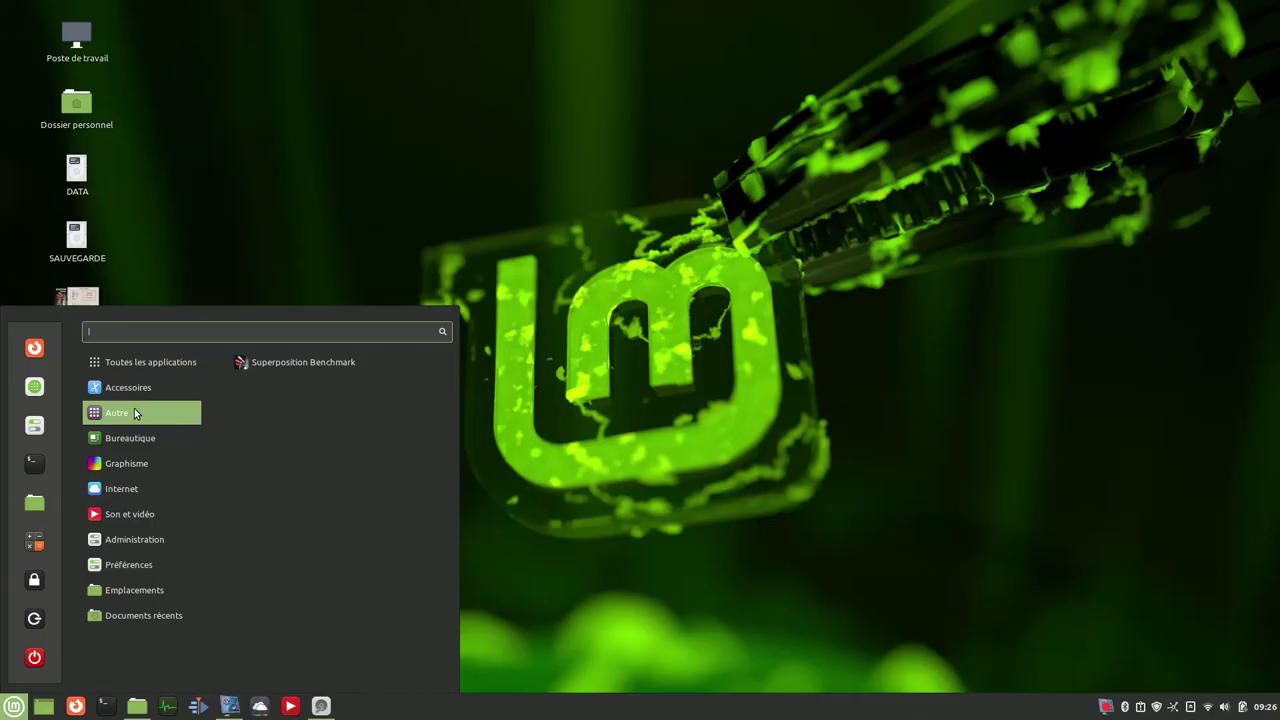
mouse_move(160, 413)
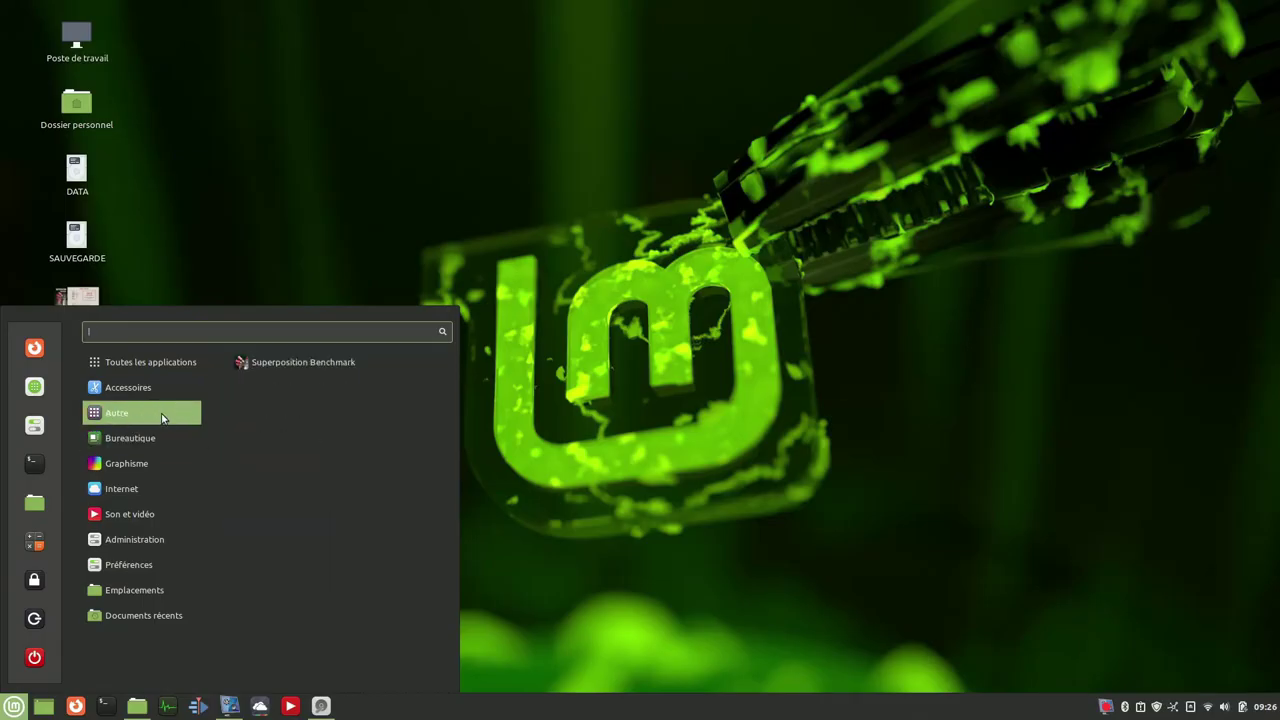
click(340, 366)
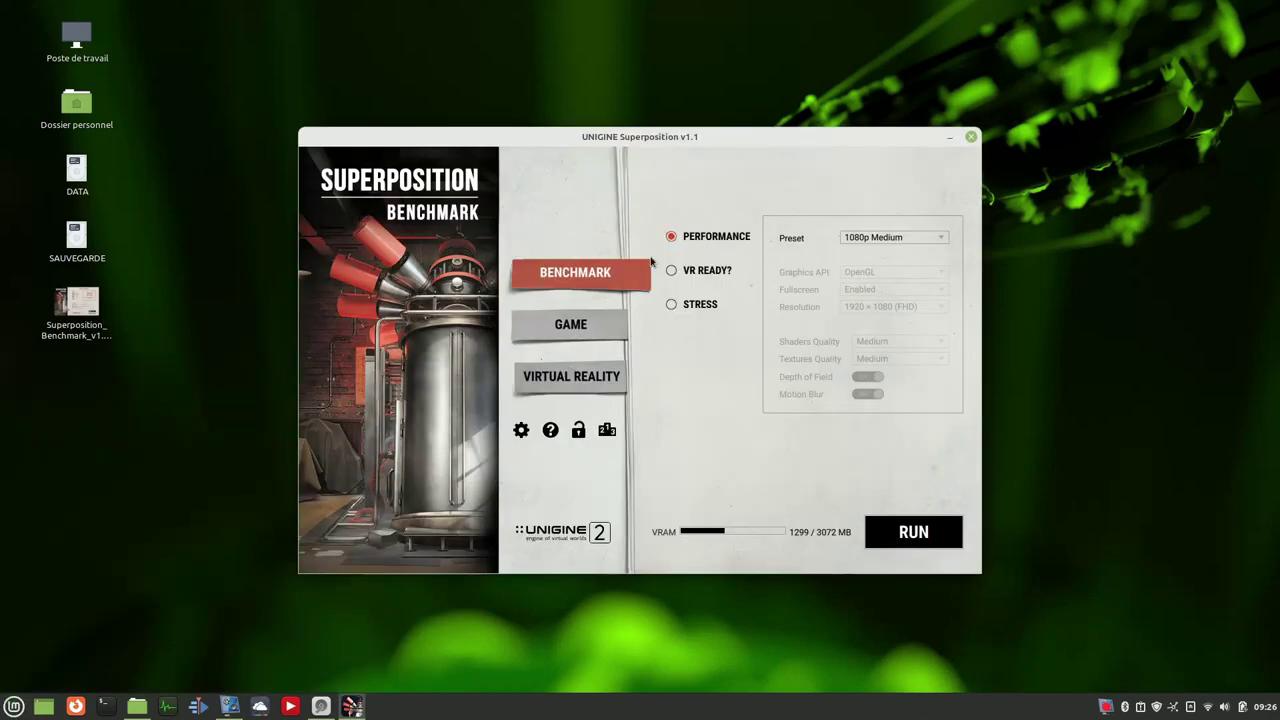
click(906, 239)
click(887, 264)
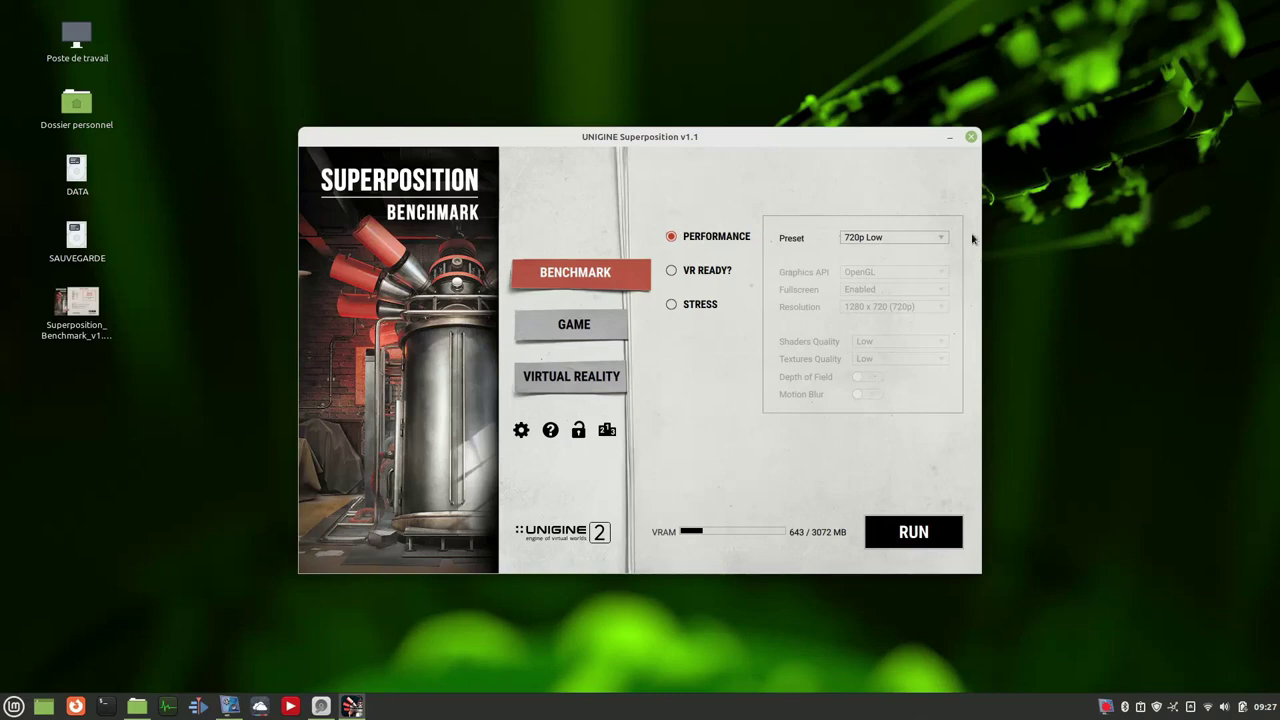
click(913, 537)
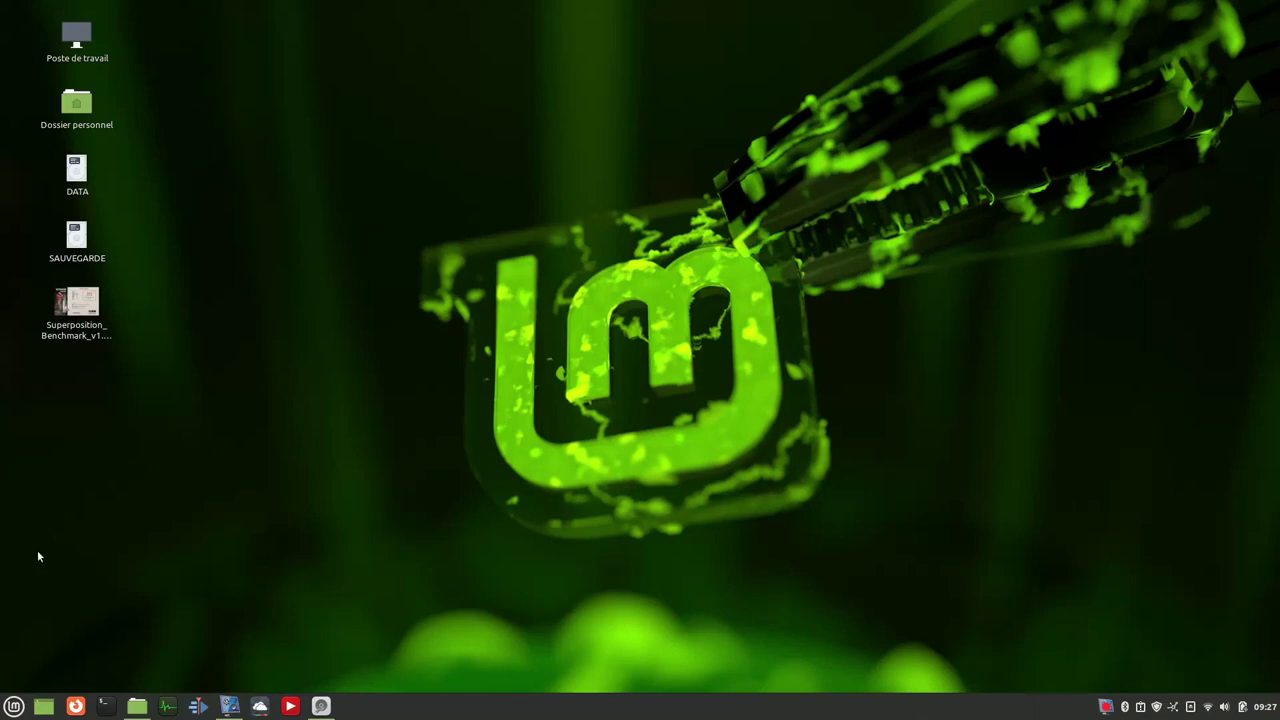
Launch LibreOffice Writer from the Bureautique category, check the LibreOffice version information, and close the suite.
click(10, 708)
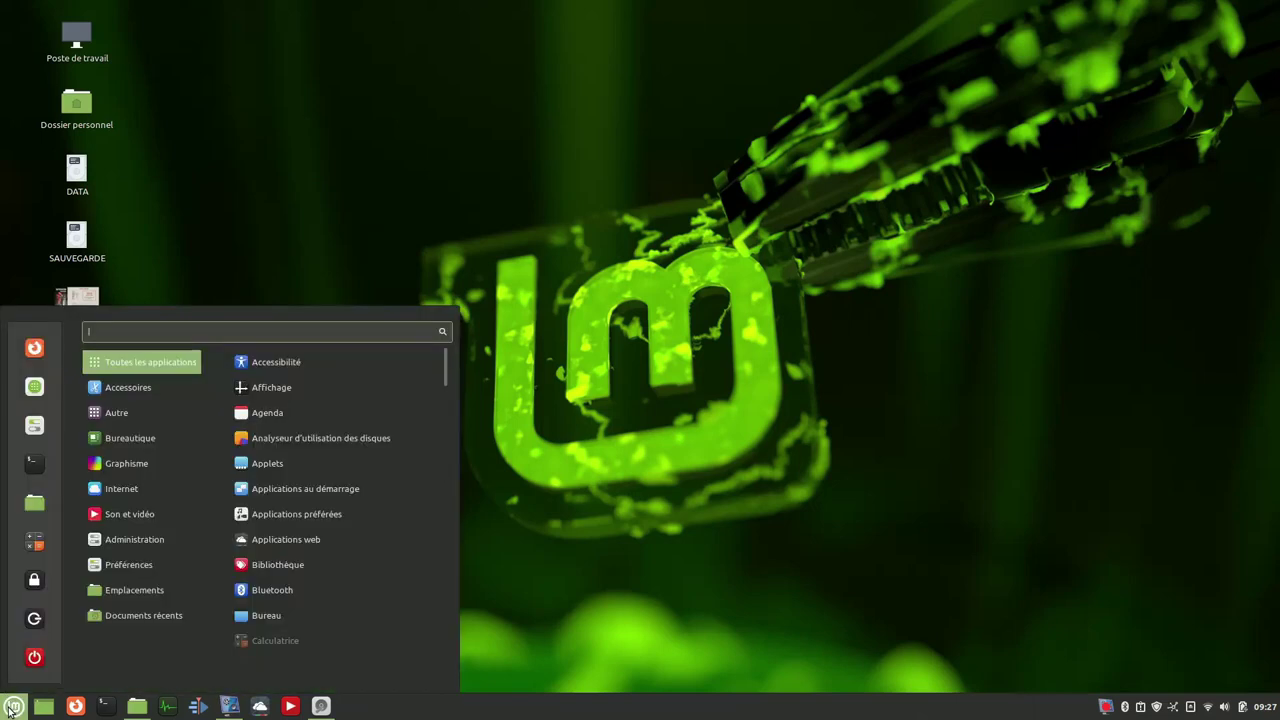
mouse_move(136, 450)
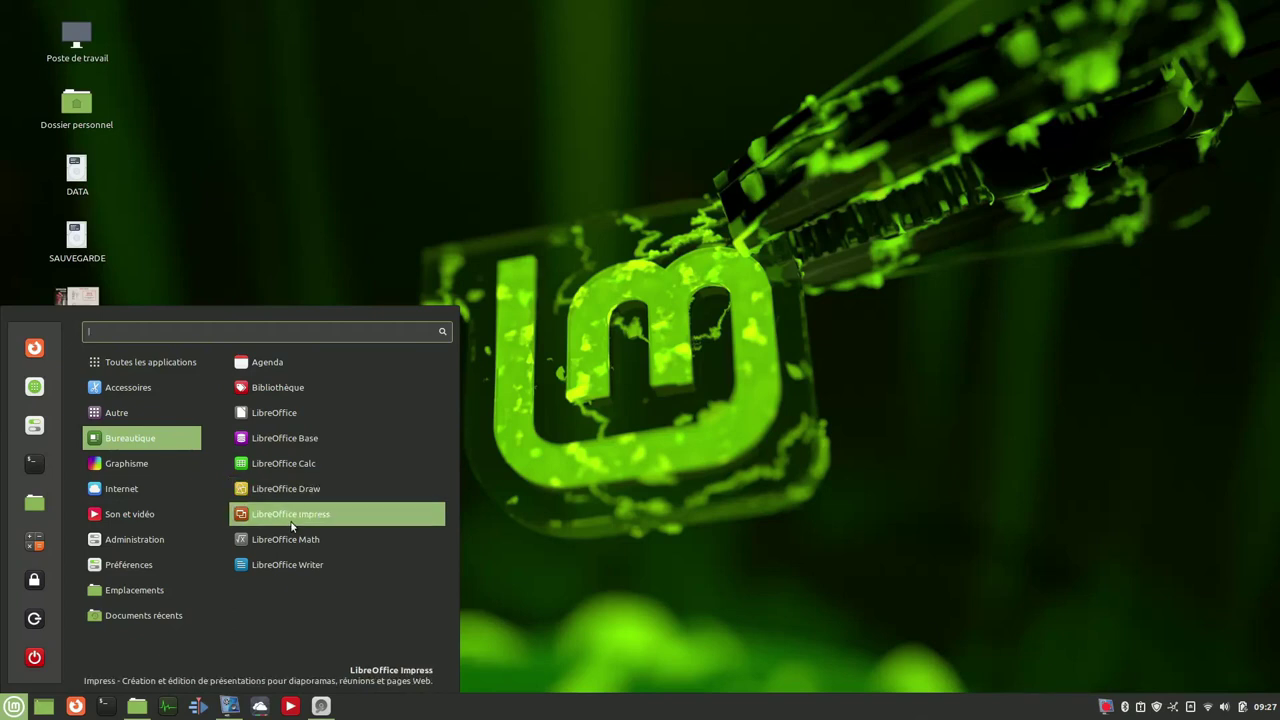
click(303, 569)
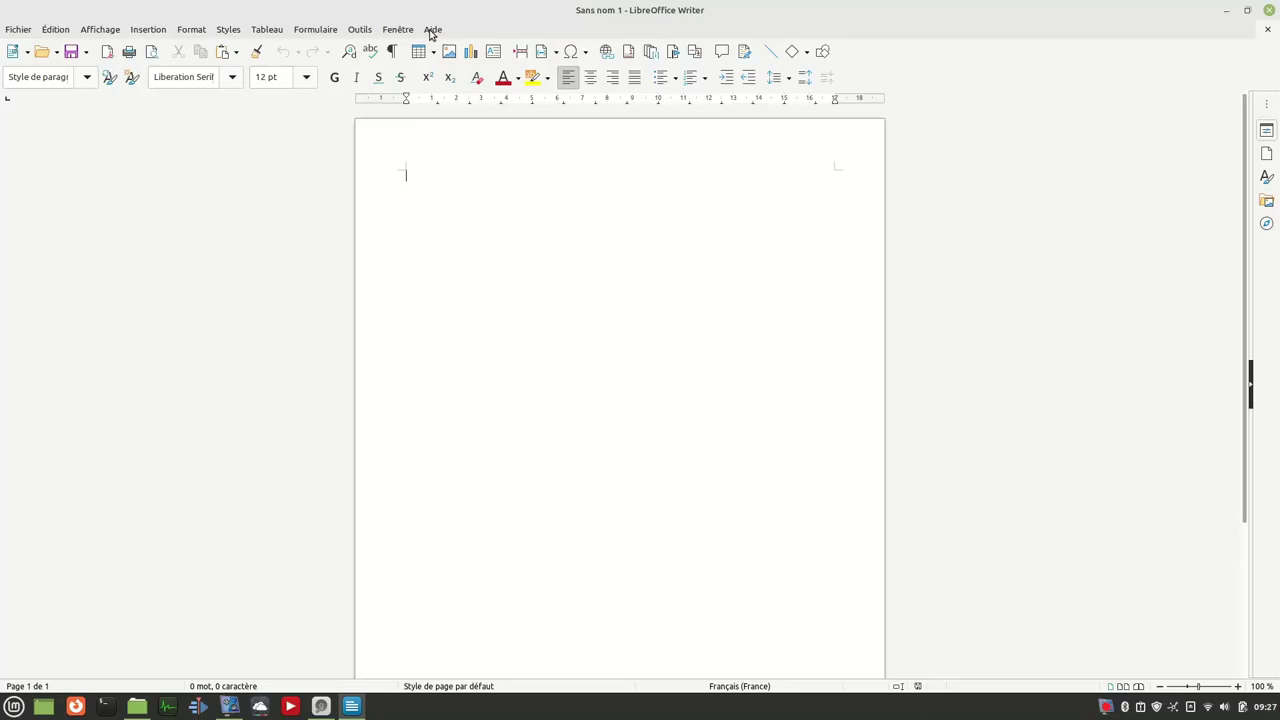
click(432, 30)
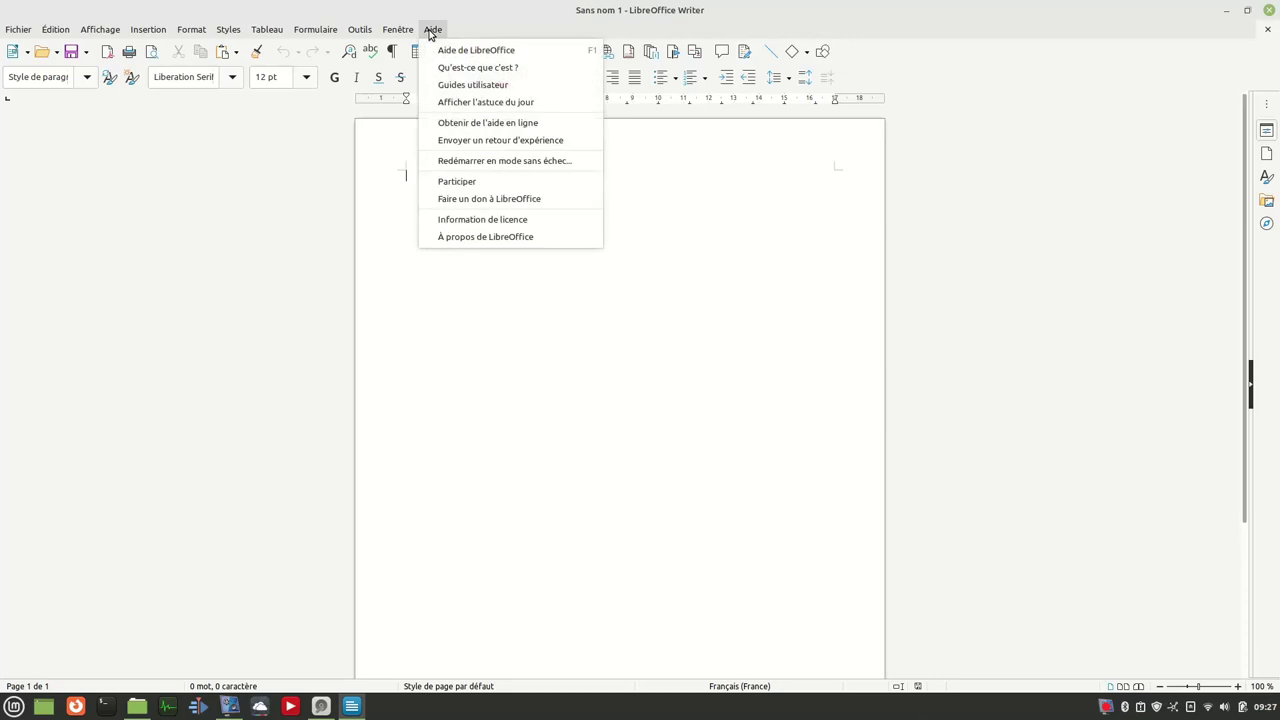
click(473, 240)
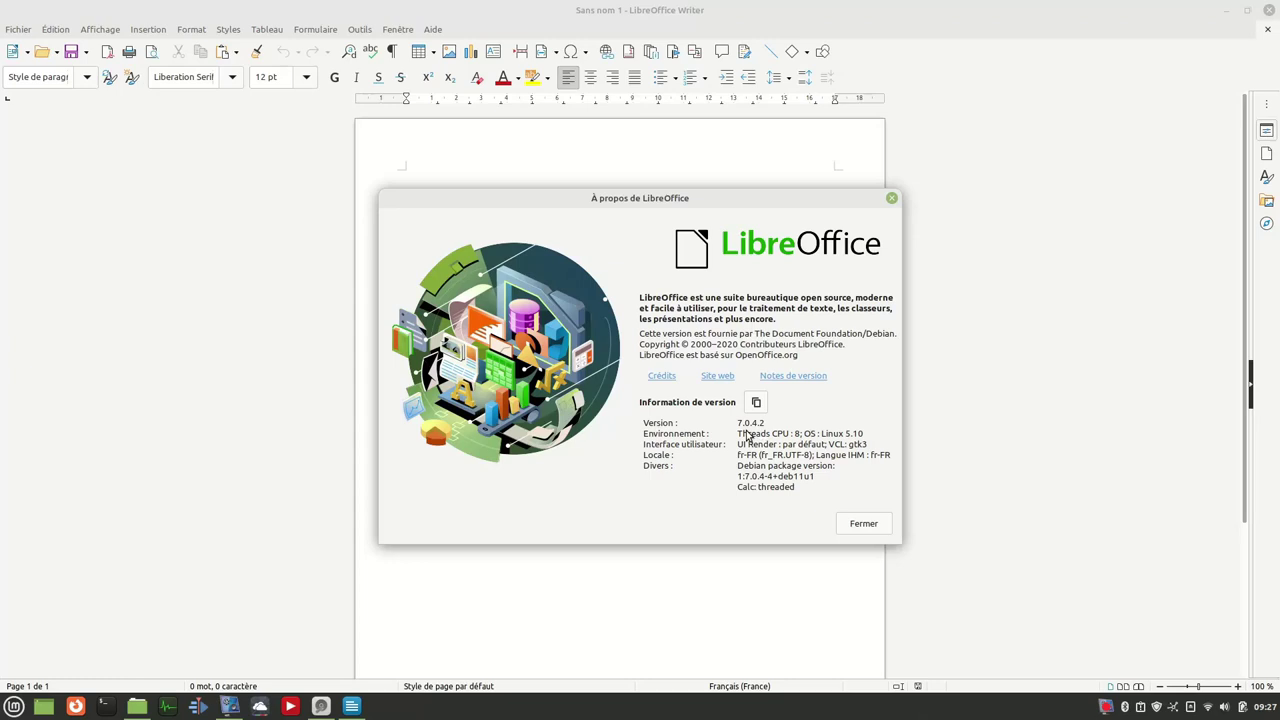
click(884, 527)
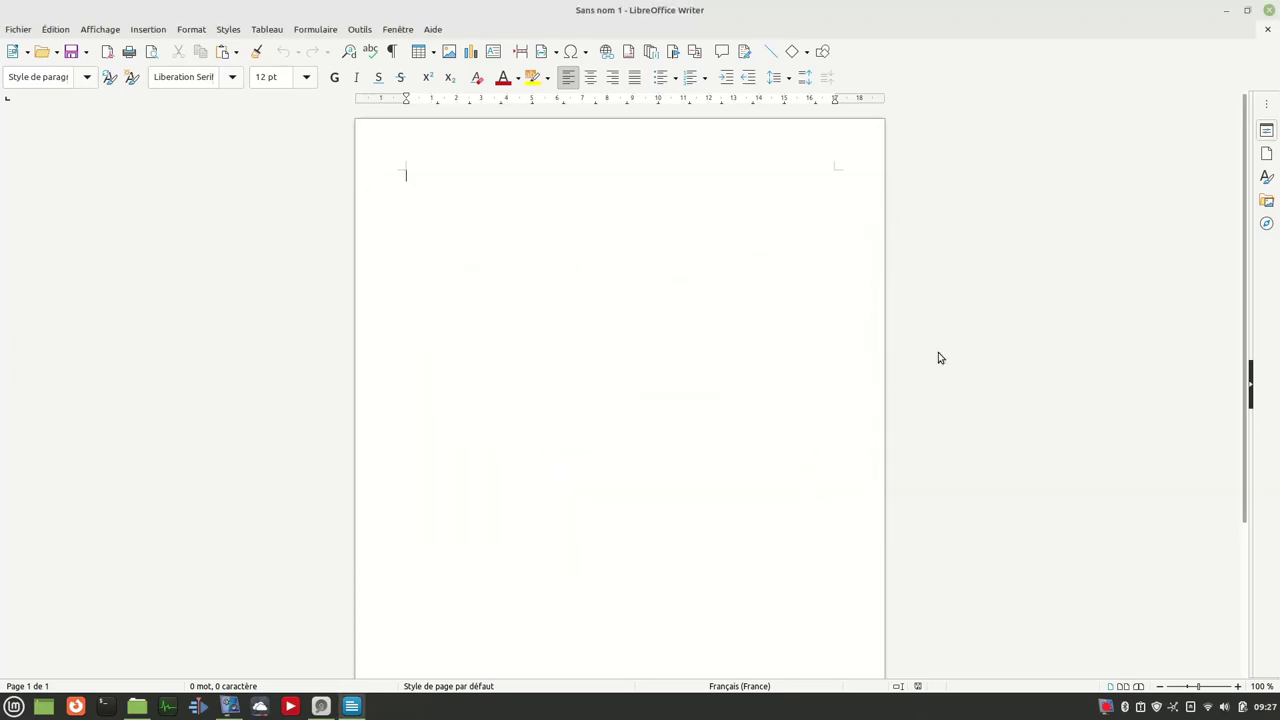
click(1269, 10)
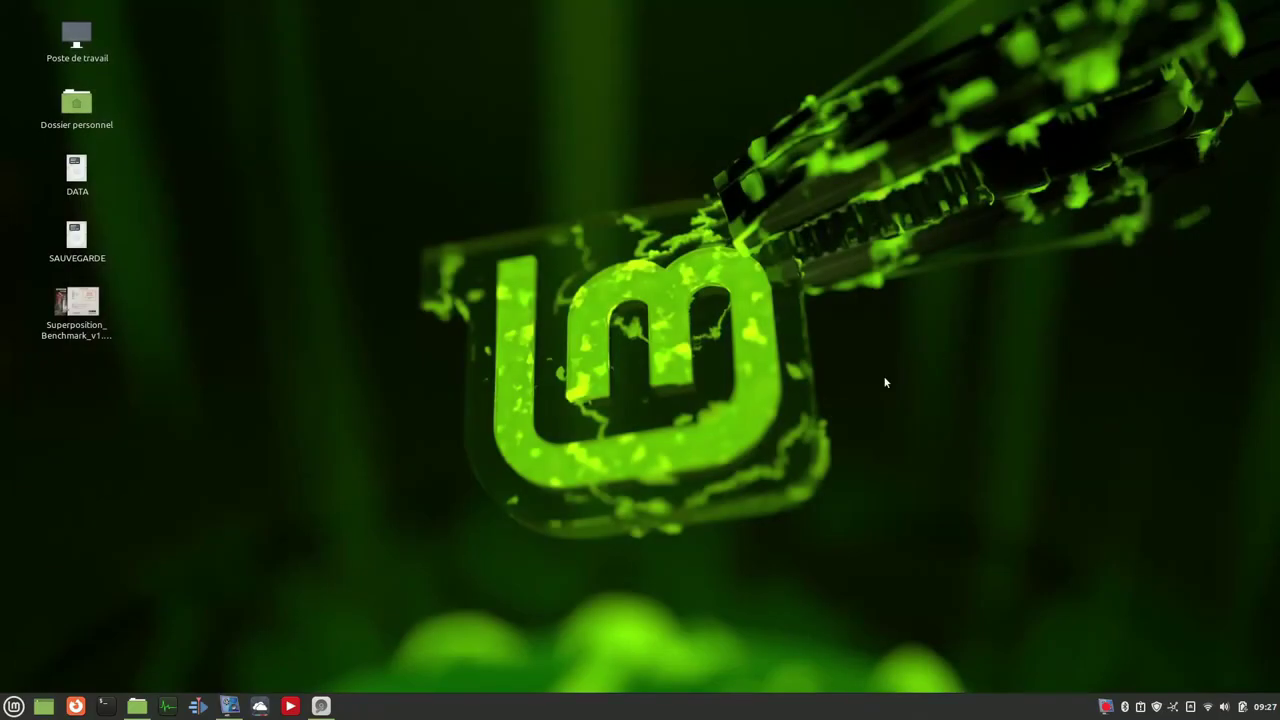
Look through the Graphisme and Internet application categories, launch htop, and sort its process list by command.
click(14, 706)
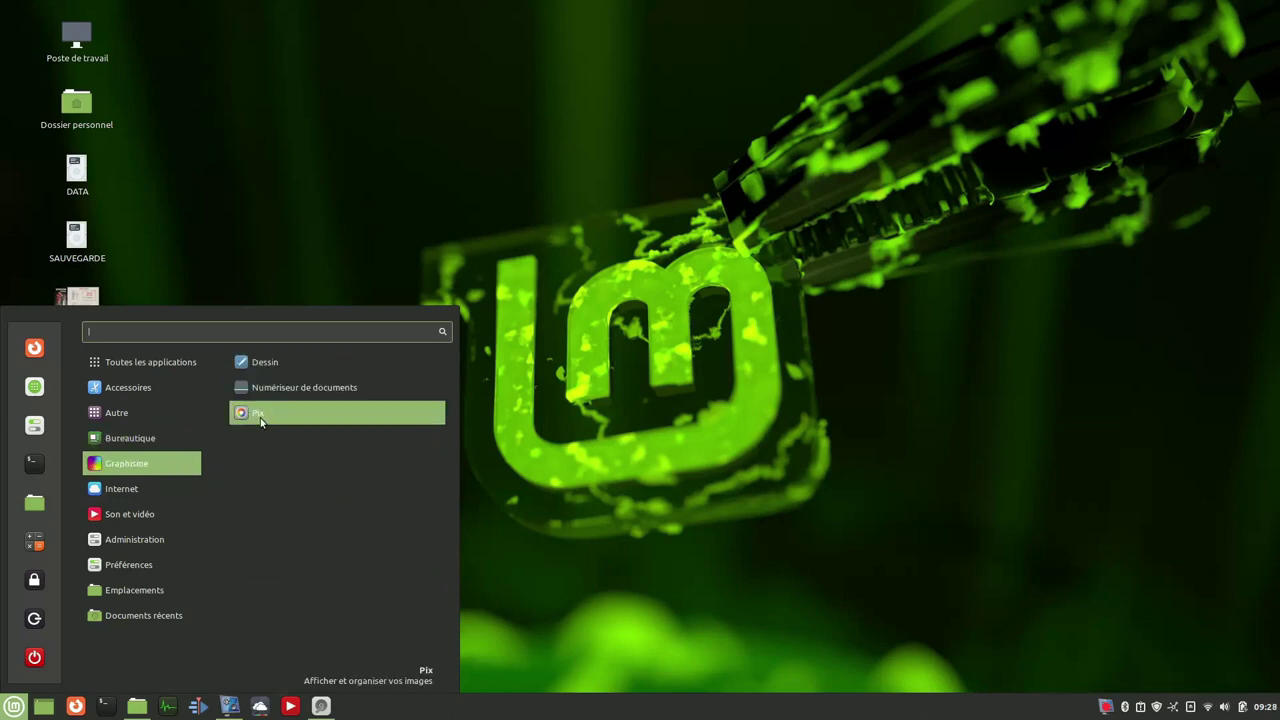
mouse_move(150, 490)
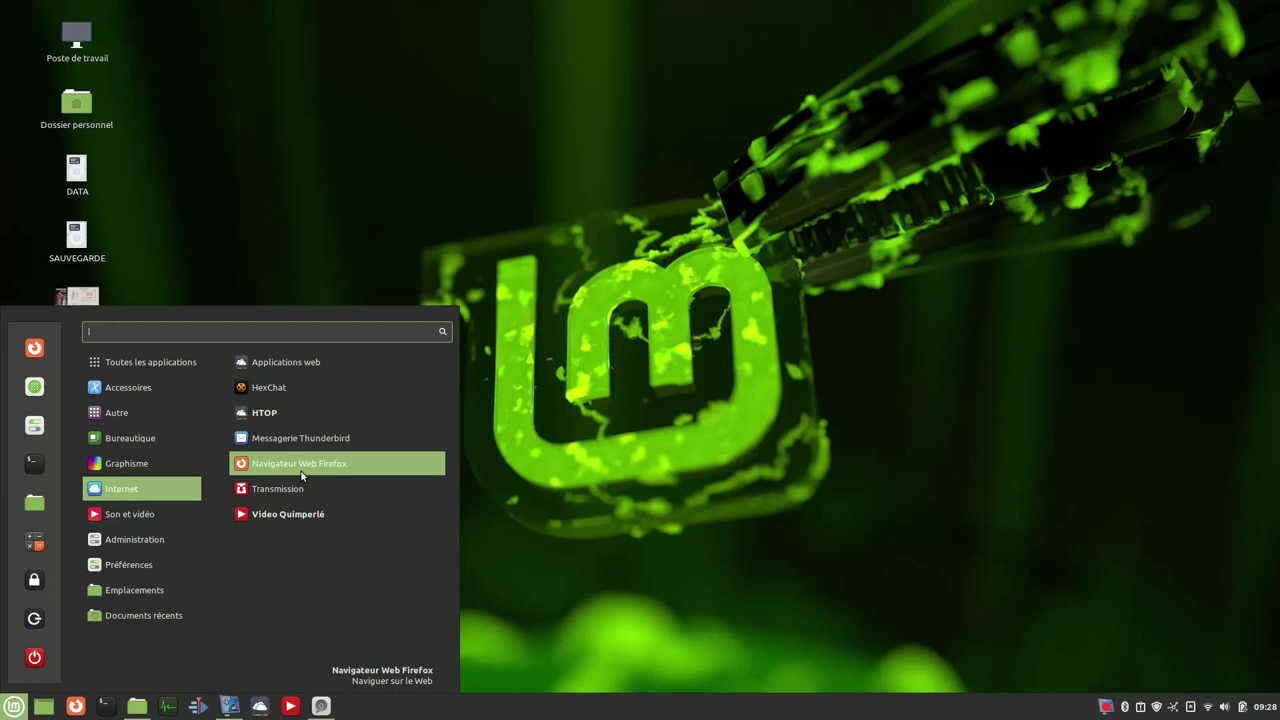
click(167, 712)
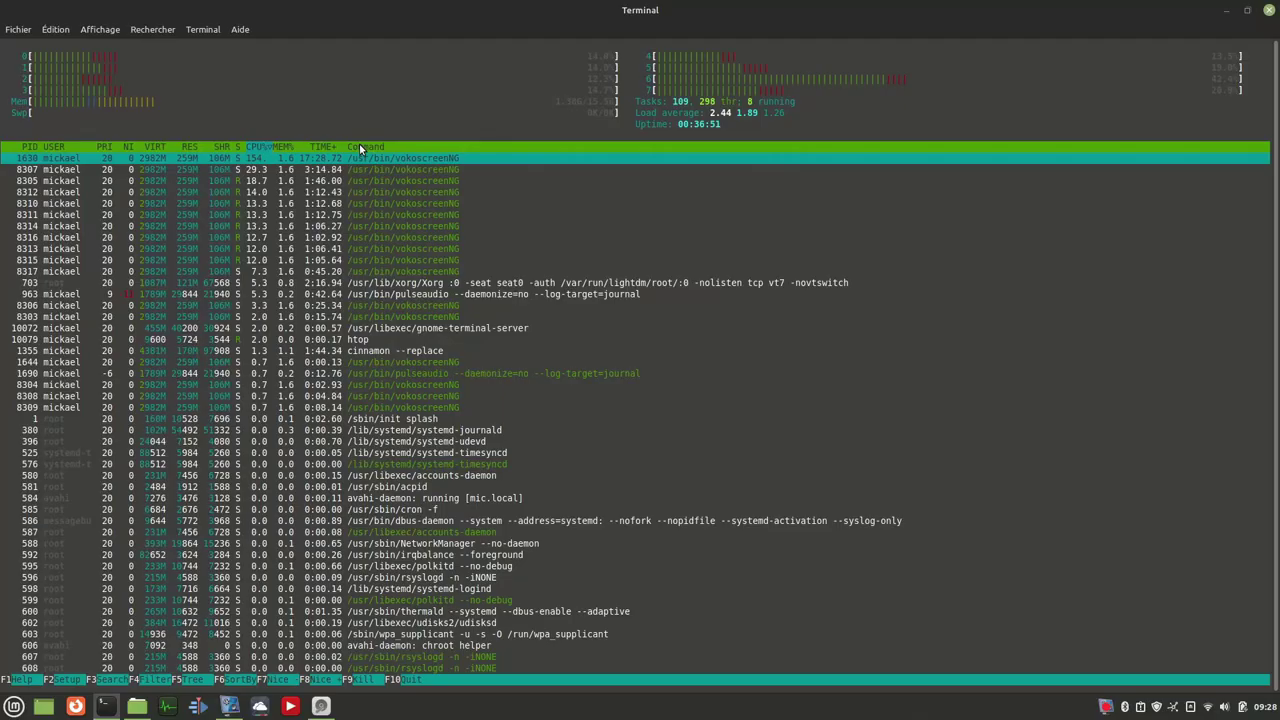
click(370, 147)
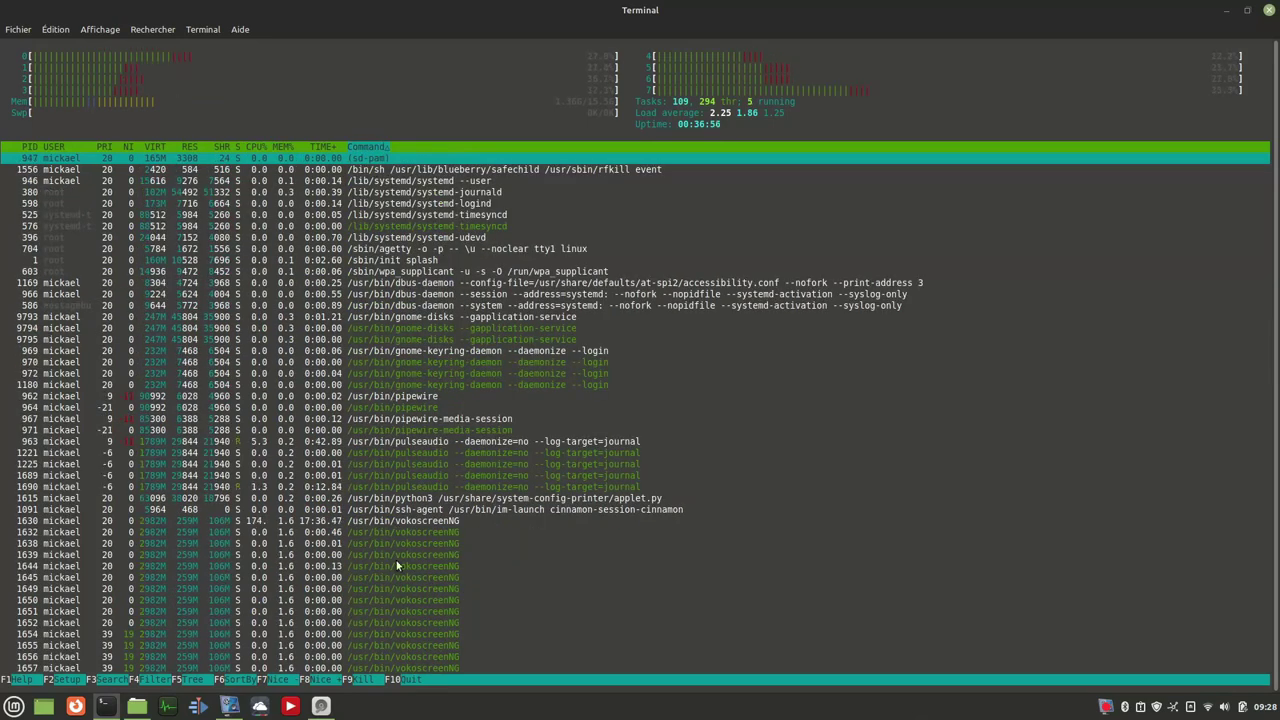
Launch Firefox, examine its processes in a second htop window at full size, and close that window.
click(79, 712)
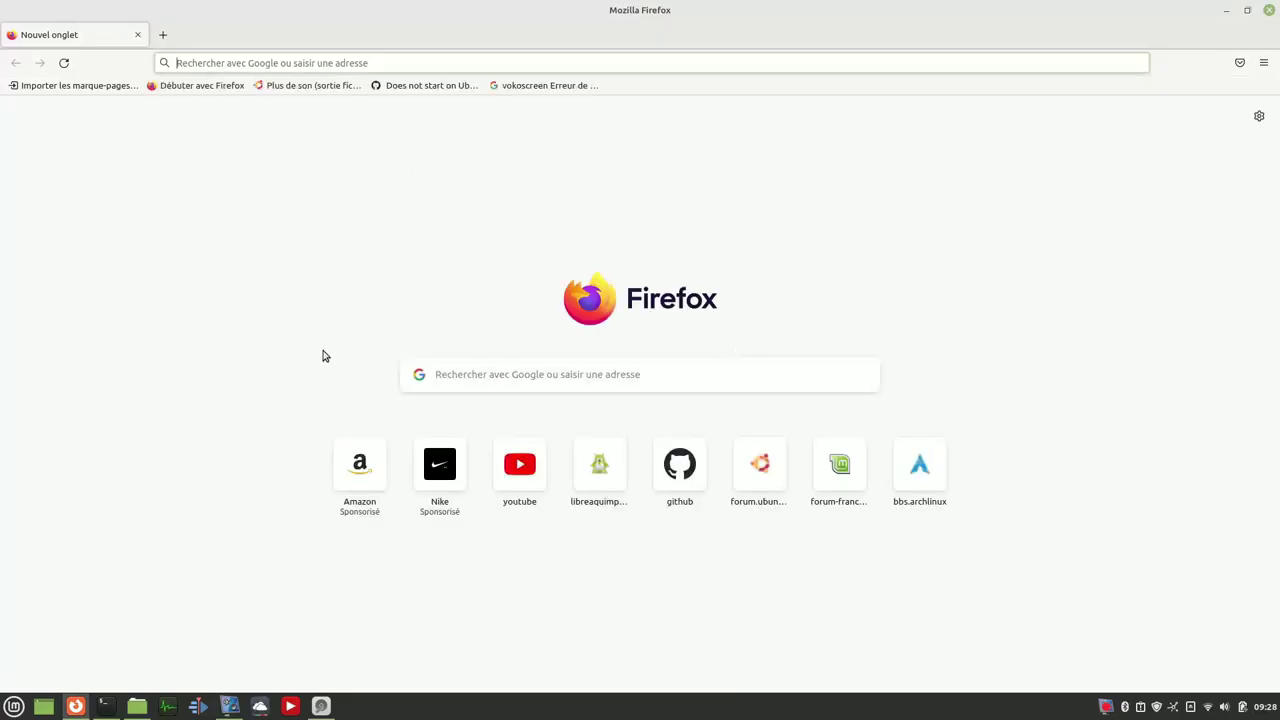
click(104, 706)
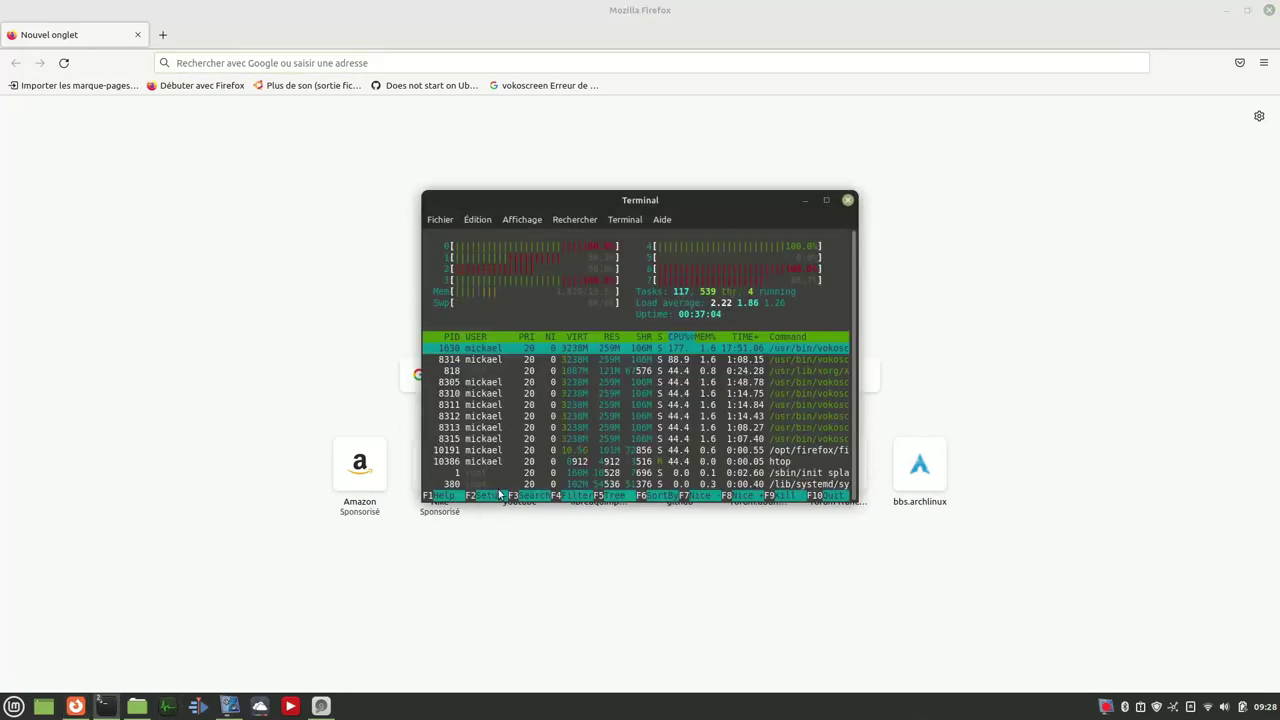
click(826, 200)
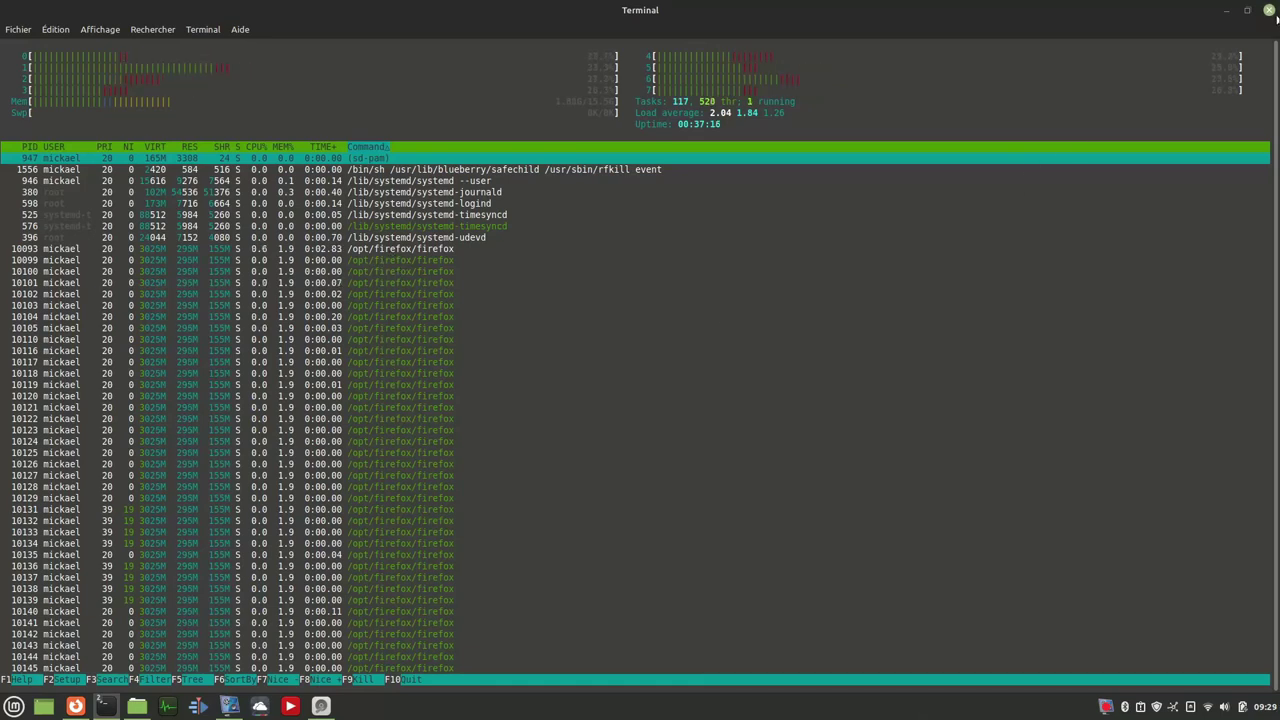
click(1269, 10)
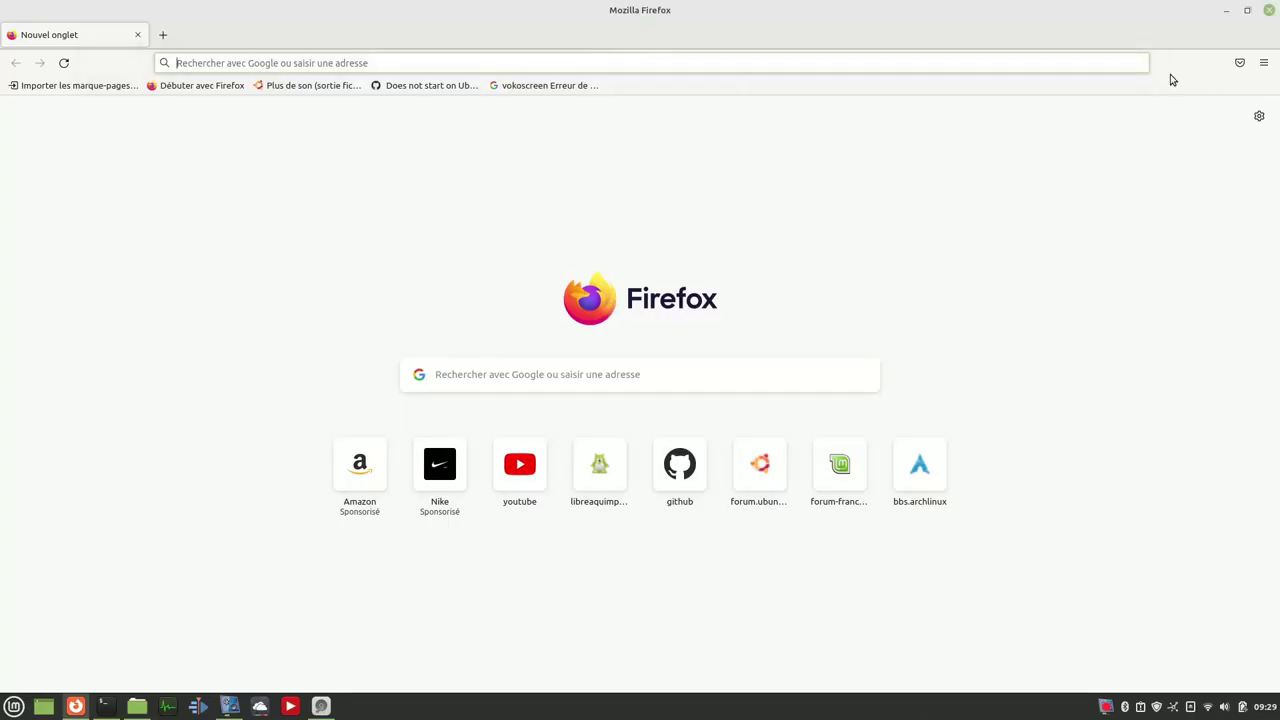
Check the Firefox version information and close both the browser and the remaining htop window.
click(1264, 63)
click(1148, 438)
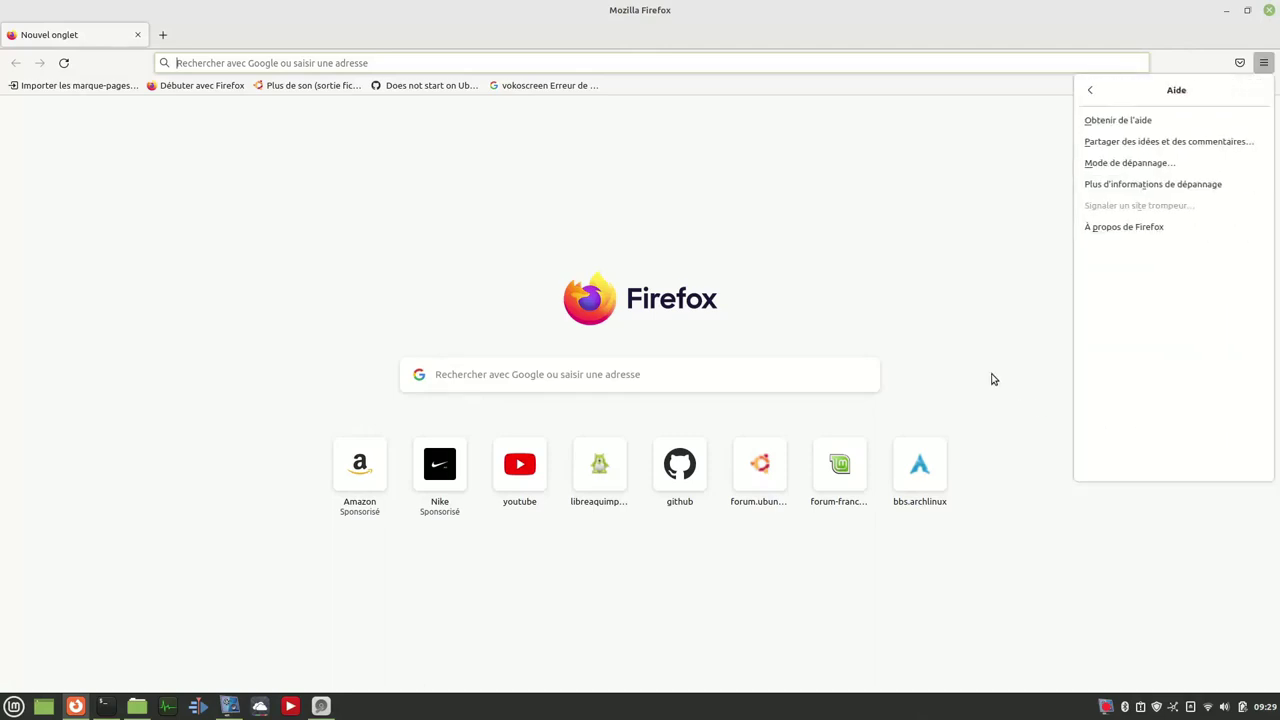
click(1122, 230)
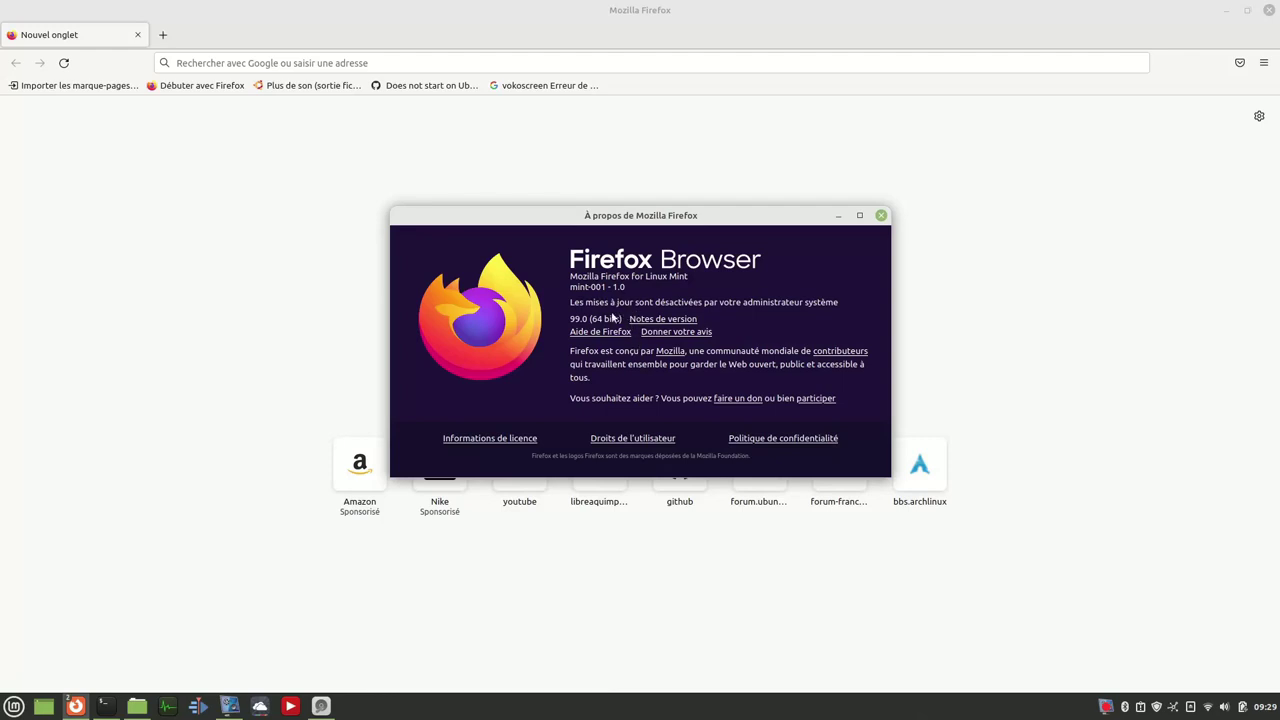
click(881, 215)
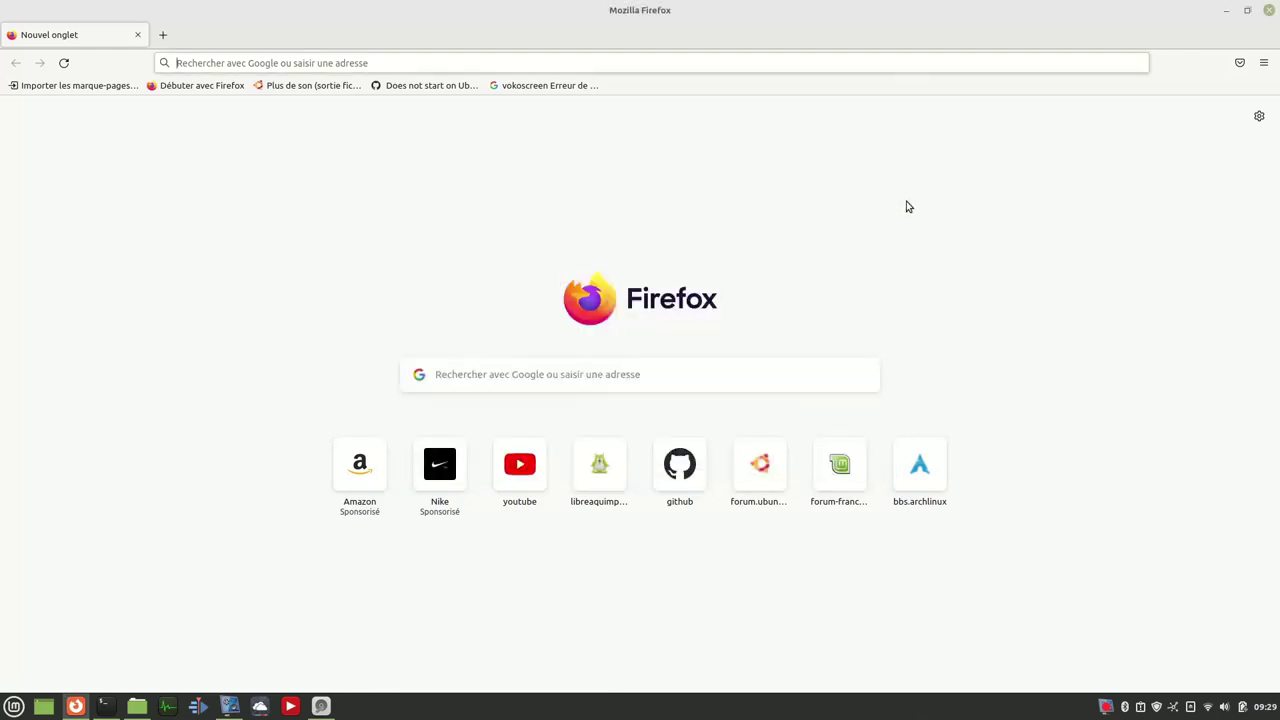
click(1266, 12)
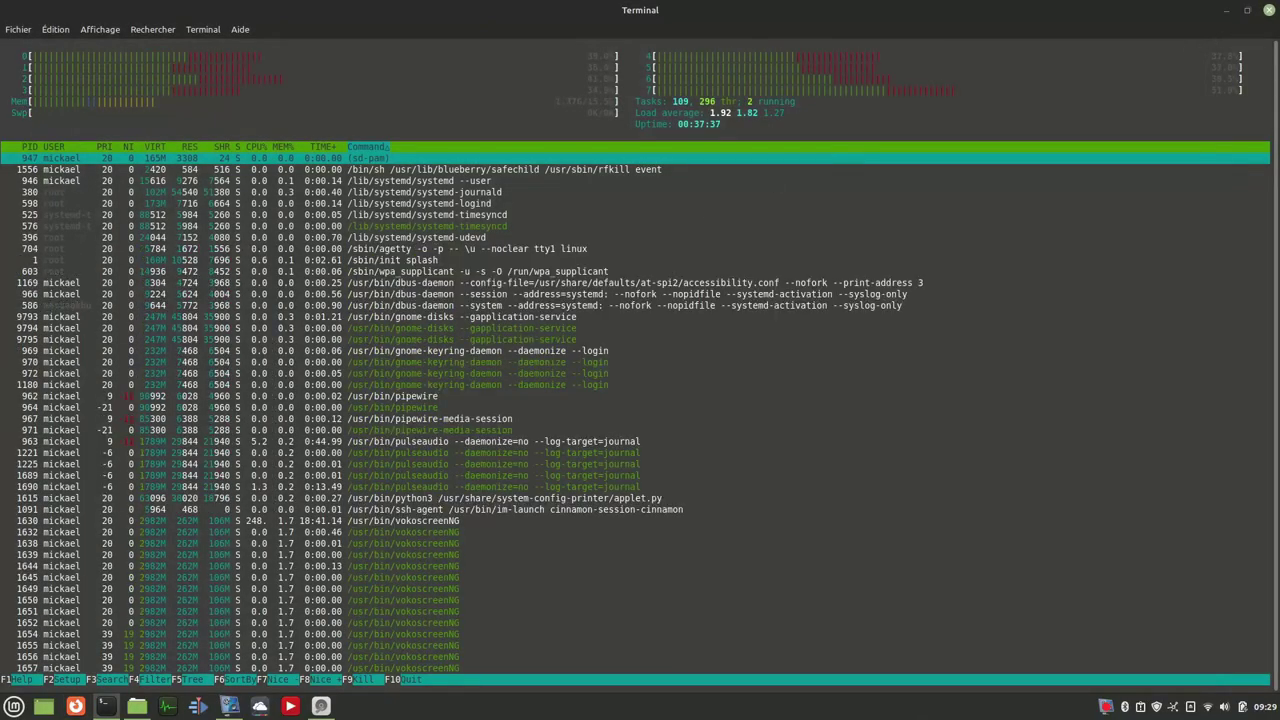
click(1268, 12)
Launch the Video Quimperlé web app from the Internet category, add a new browser tab, and close the window.
click(14, 706)
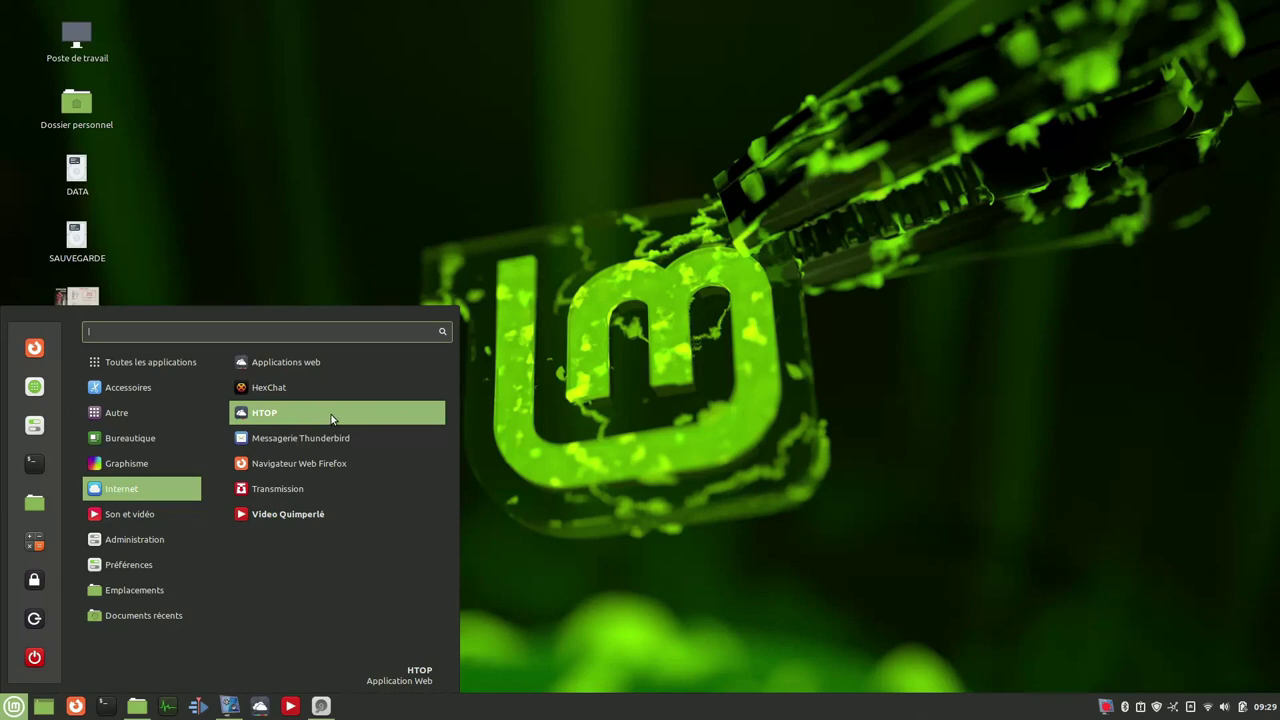
click(315, 510)
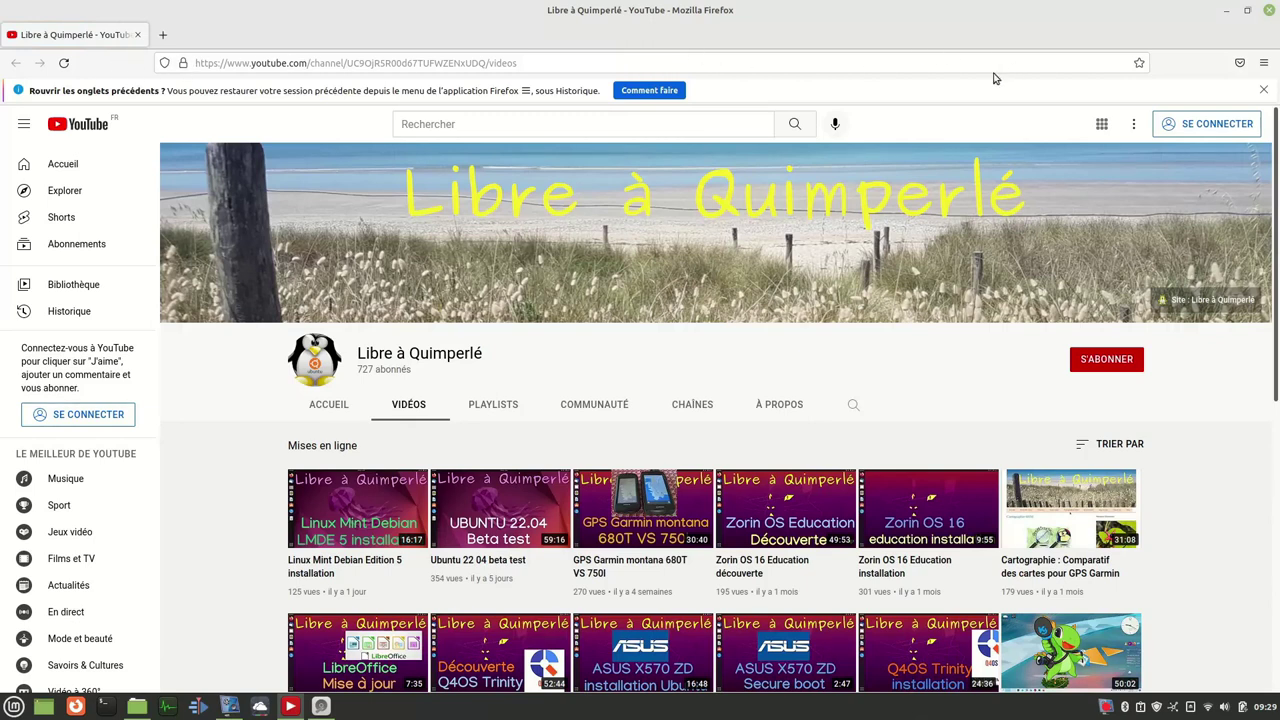
click(162, 34)
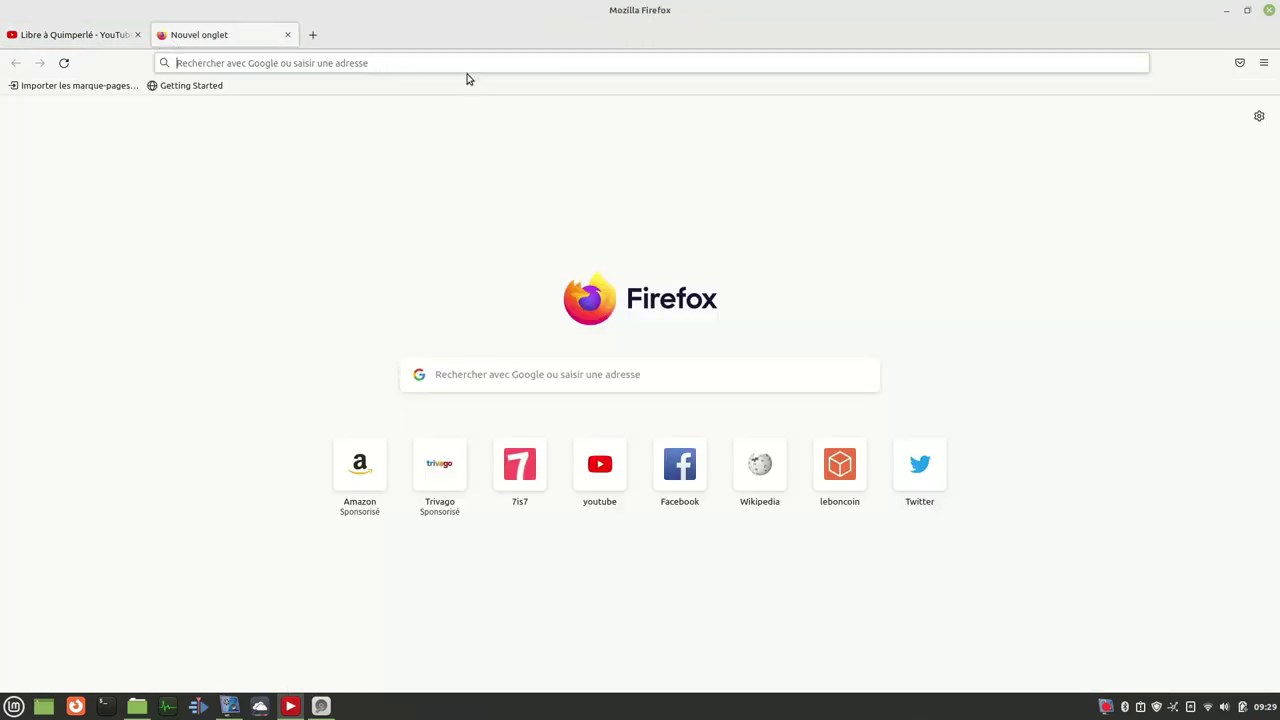
click(1269, 10)
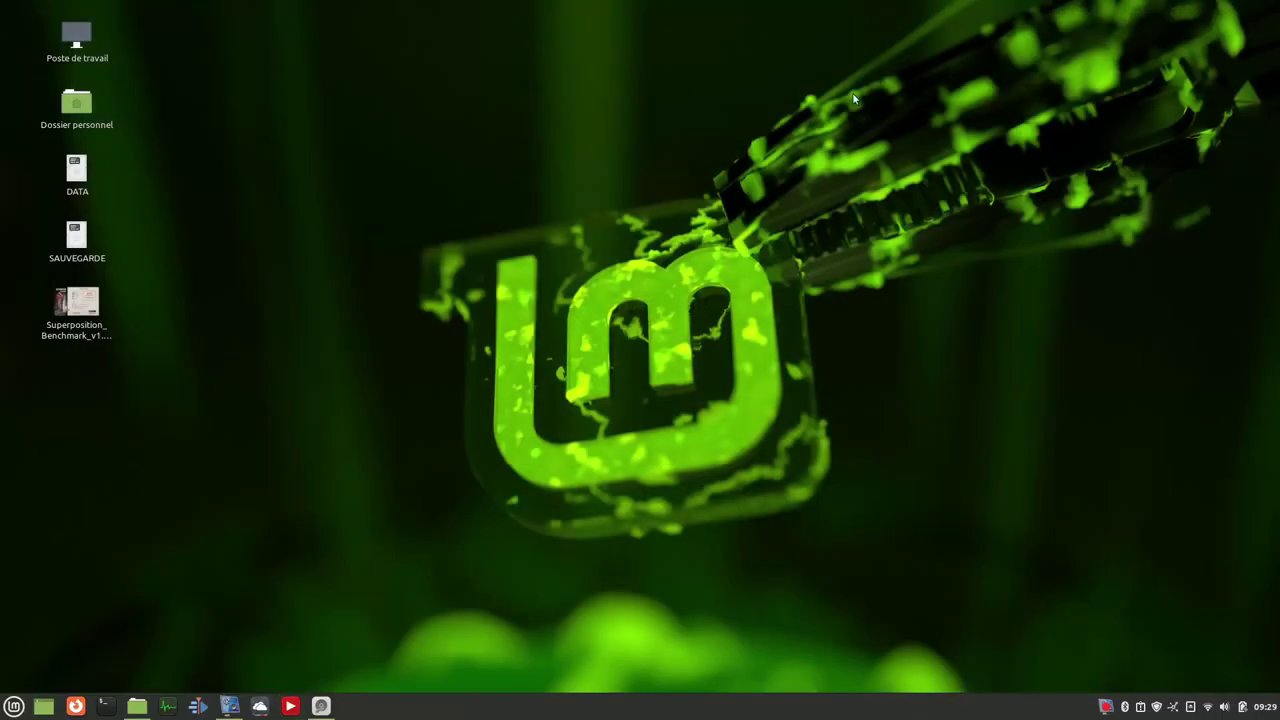
Launch Hypnotix from the Son et vidéo category.
click(14, 710)
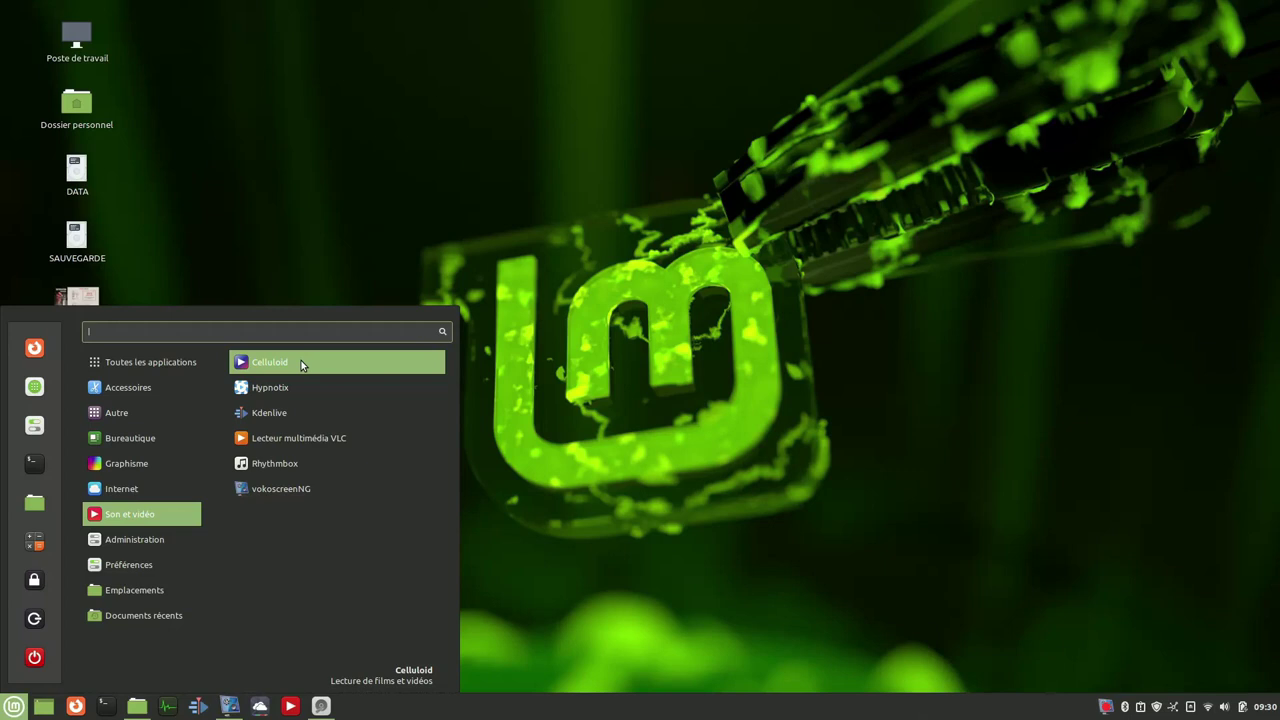
mouse_move(97, 475)
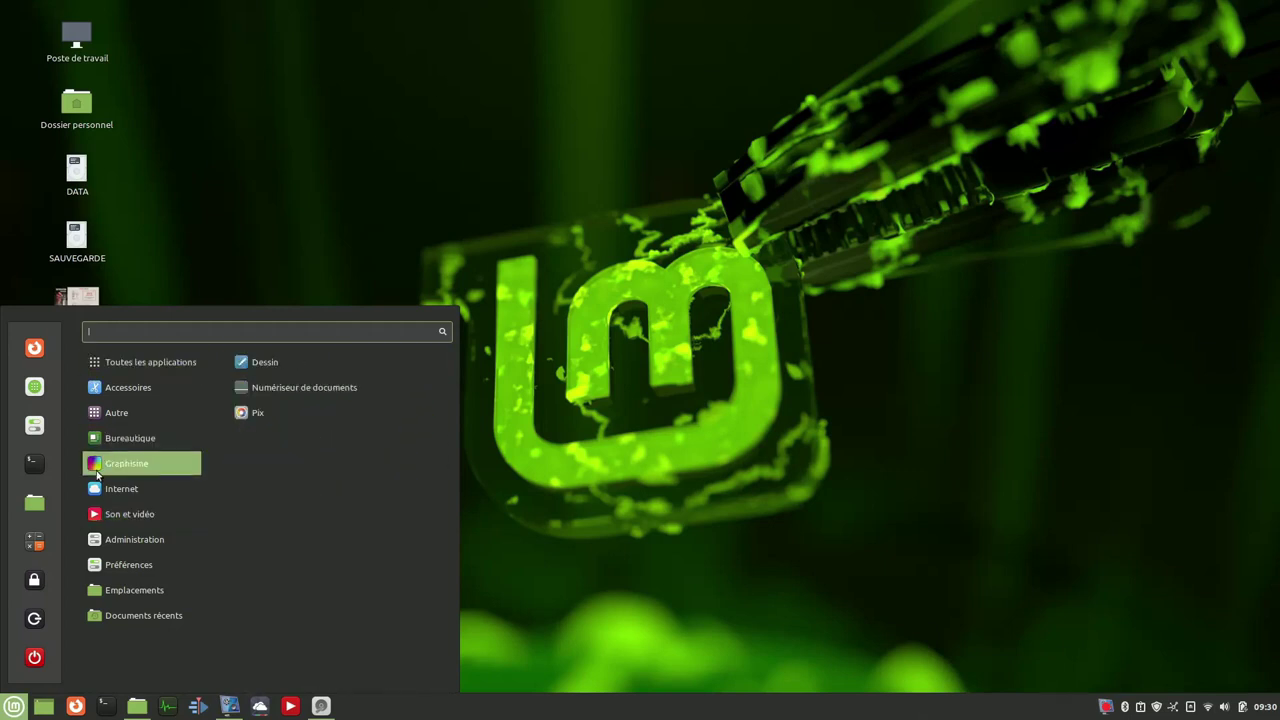
mouse_move(128, 520)
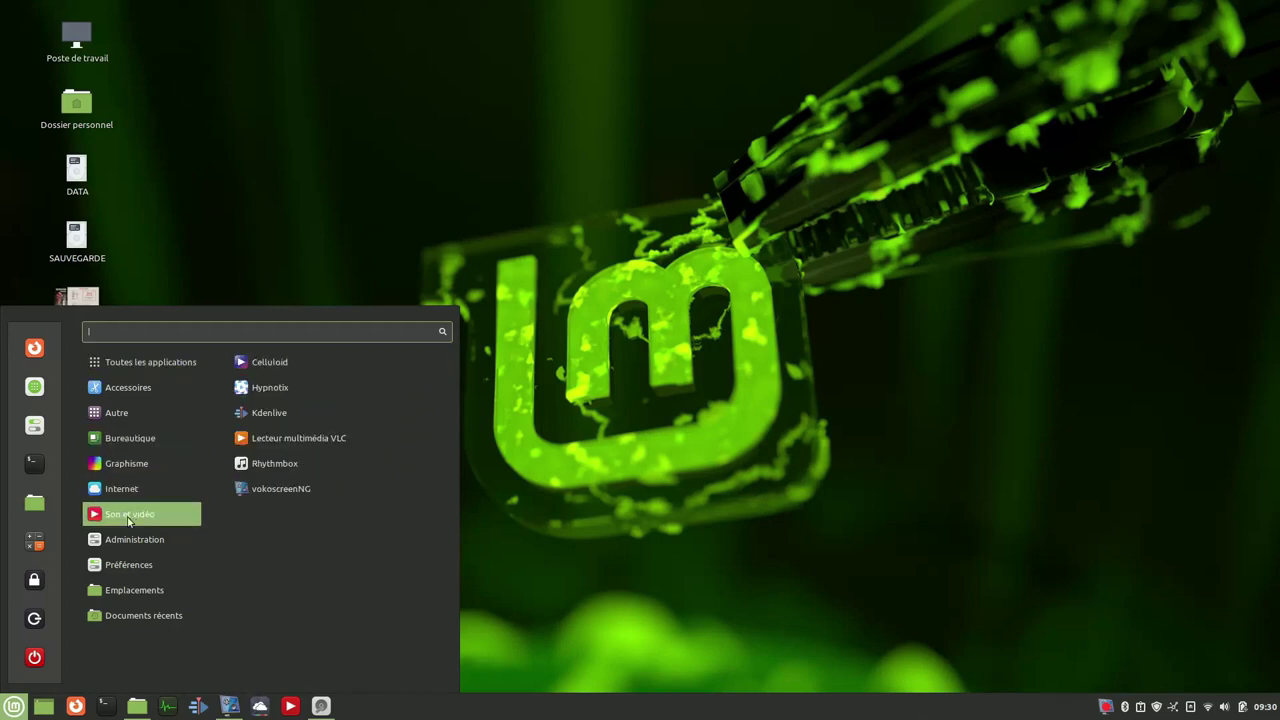
click(303, 388)
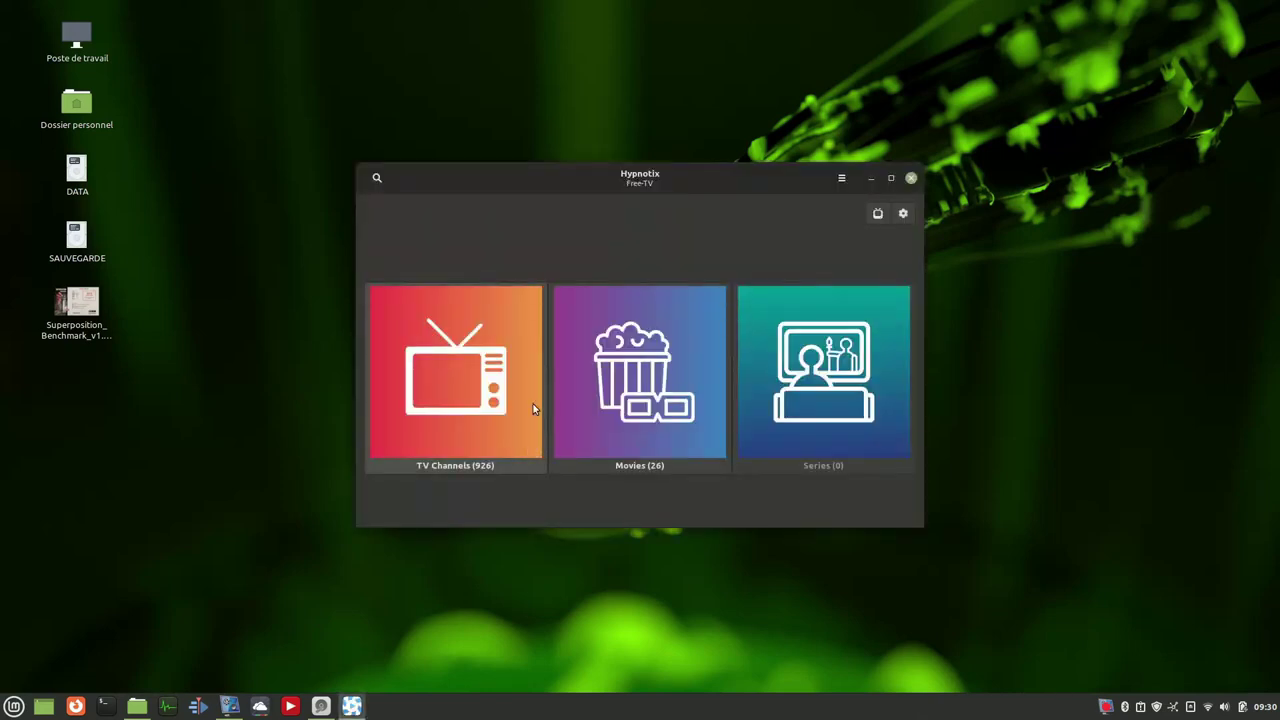
Play the 34 Kanal channel from the Ukraine group of TV channels and close Hypnotix.
click(474, 389)
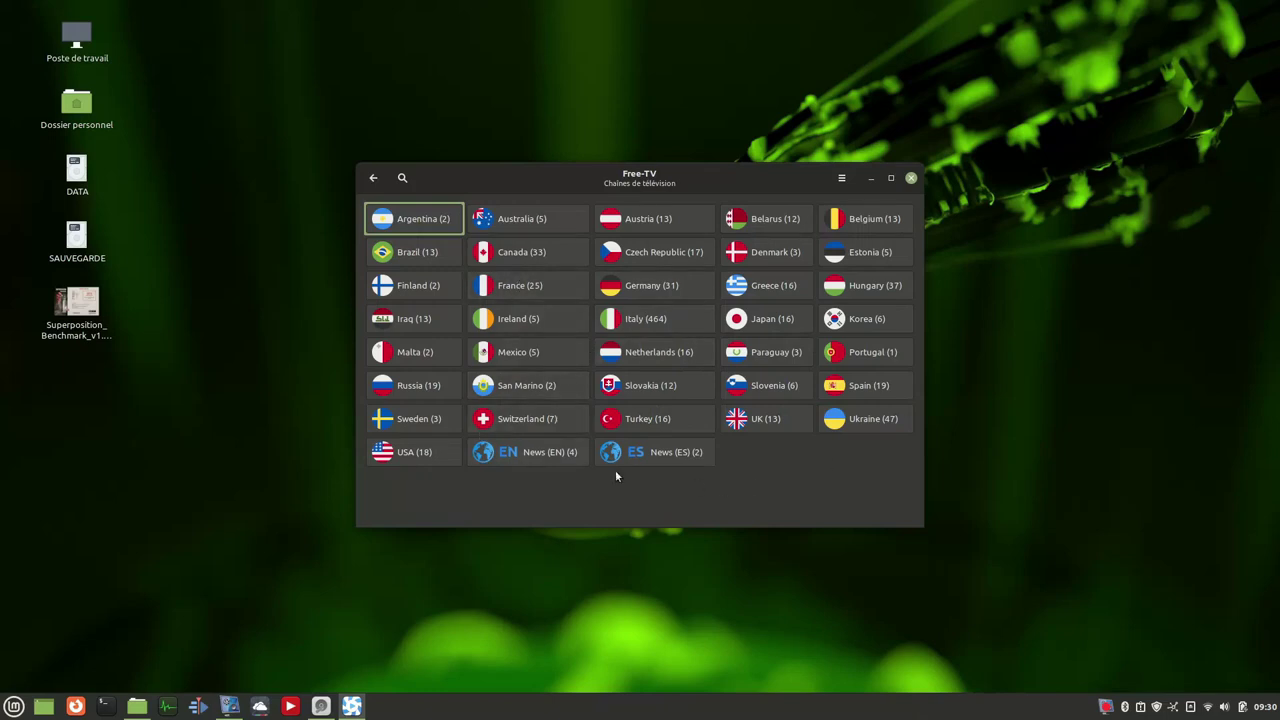
click(856, 424)
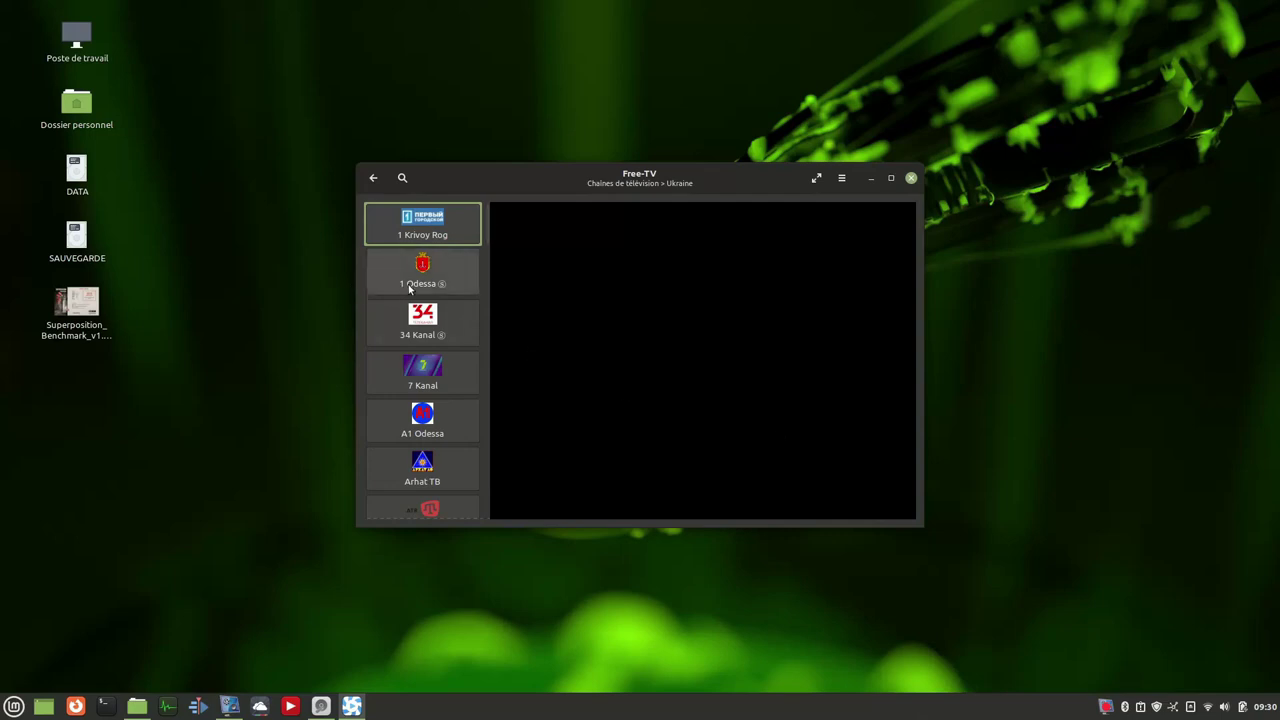
click(410, 322)
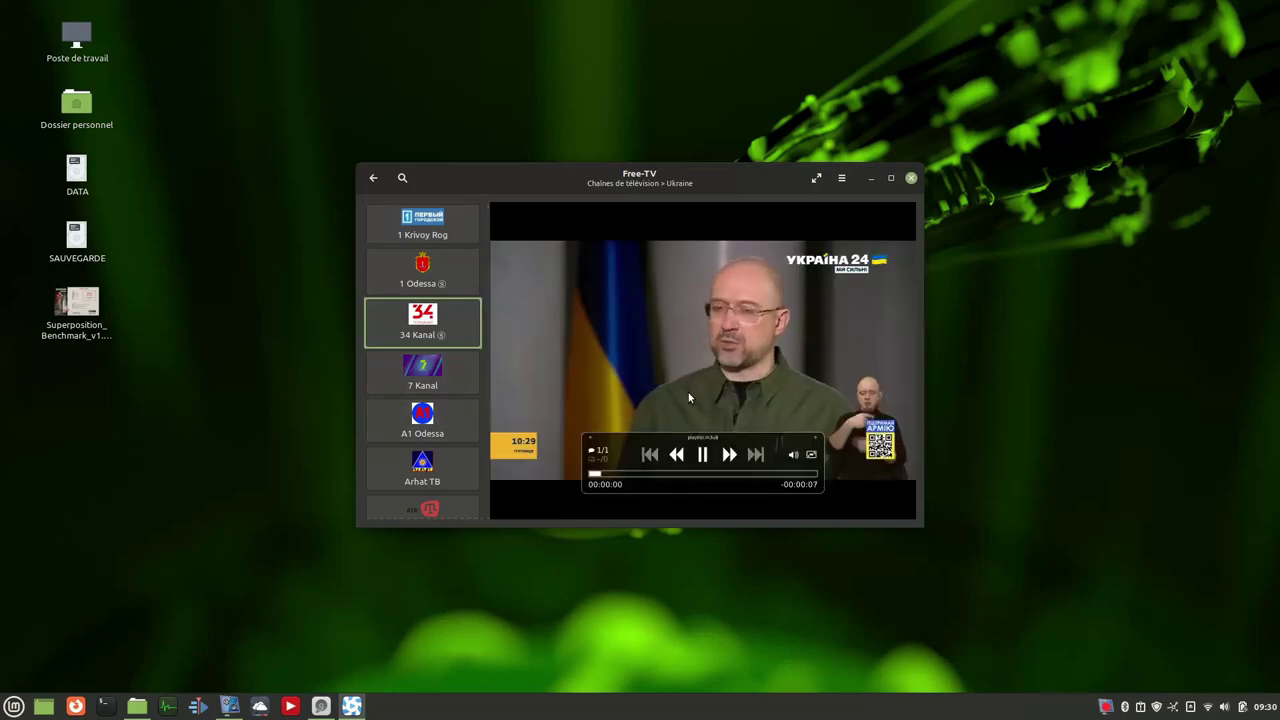
click(910, 178)
Set Lecteur multimédia VLC as the preferred video application in Applications préférées and close the settings.
key(super)
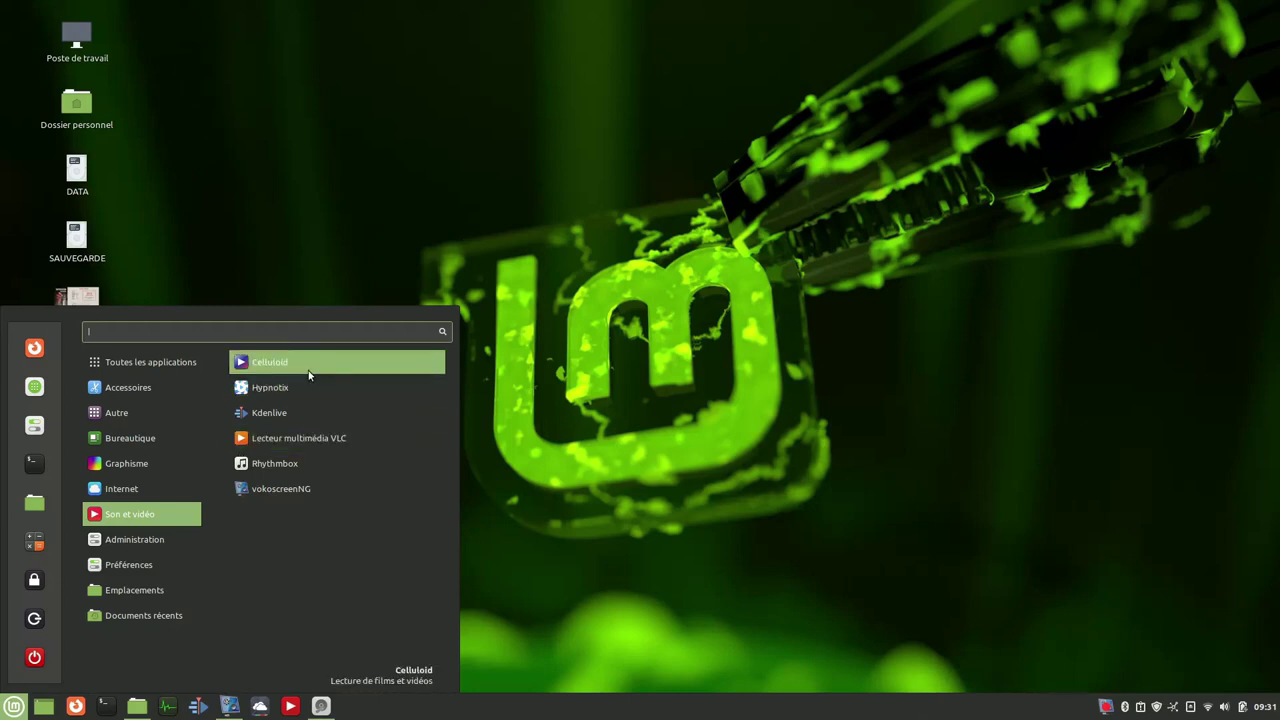
mouse_move(192, 498)
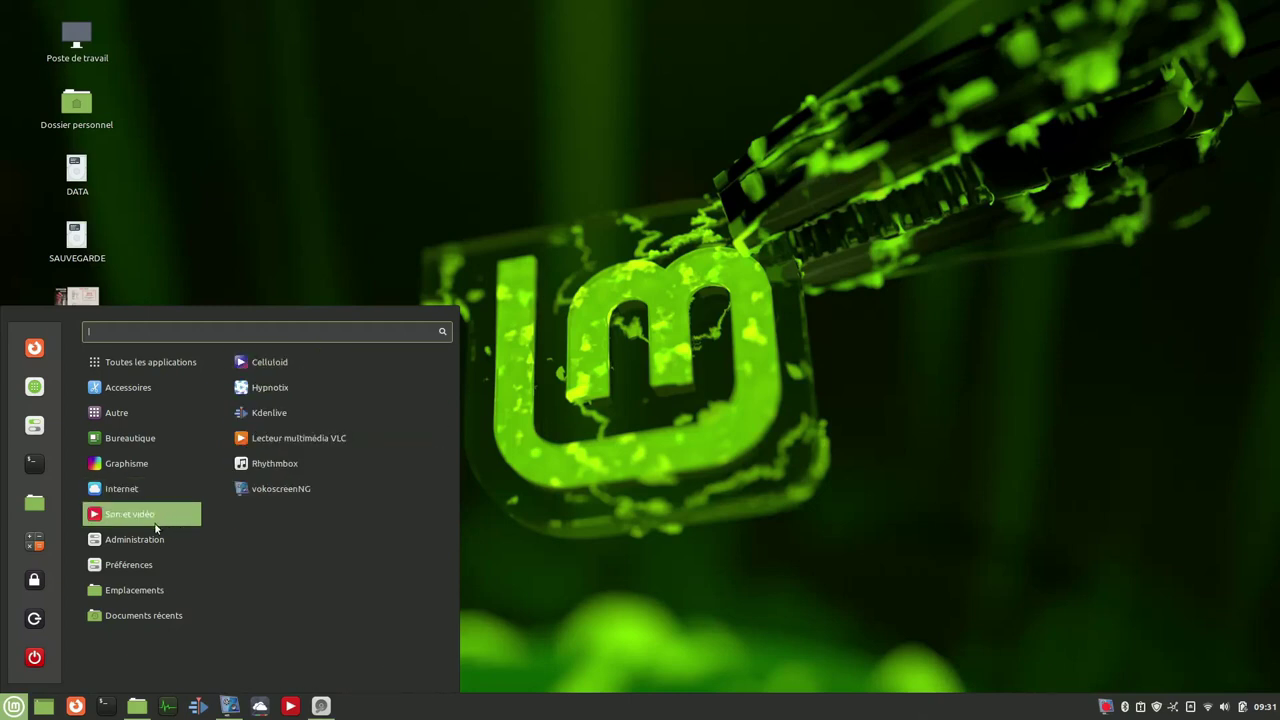
mouse_move(135, 570)
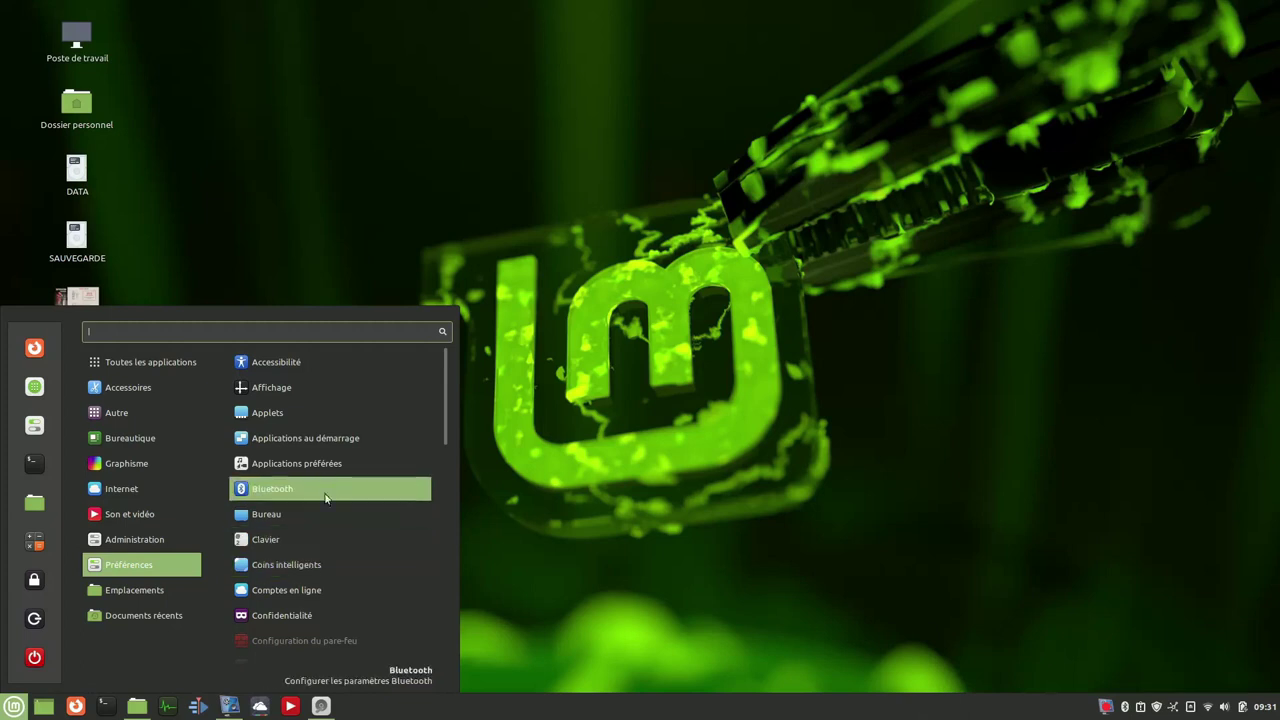
click(344, 467)
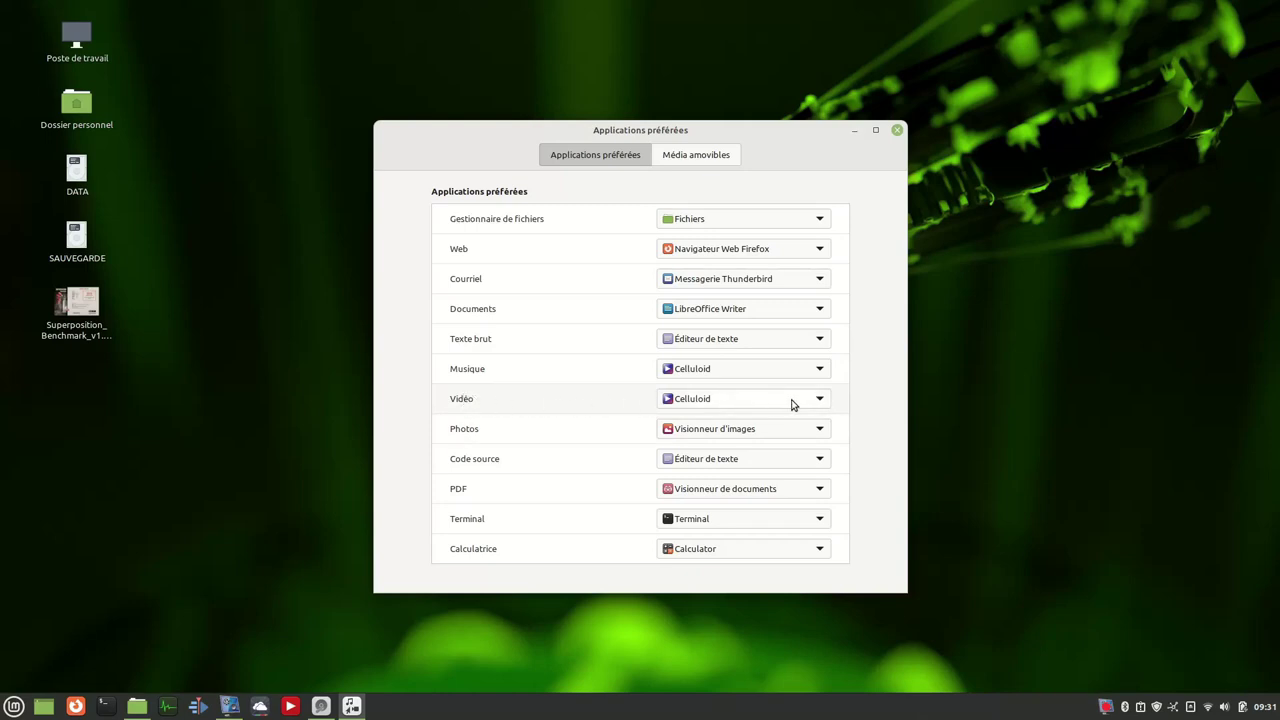
click(791, 404)
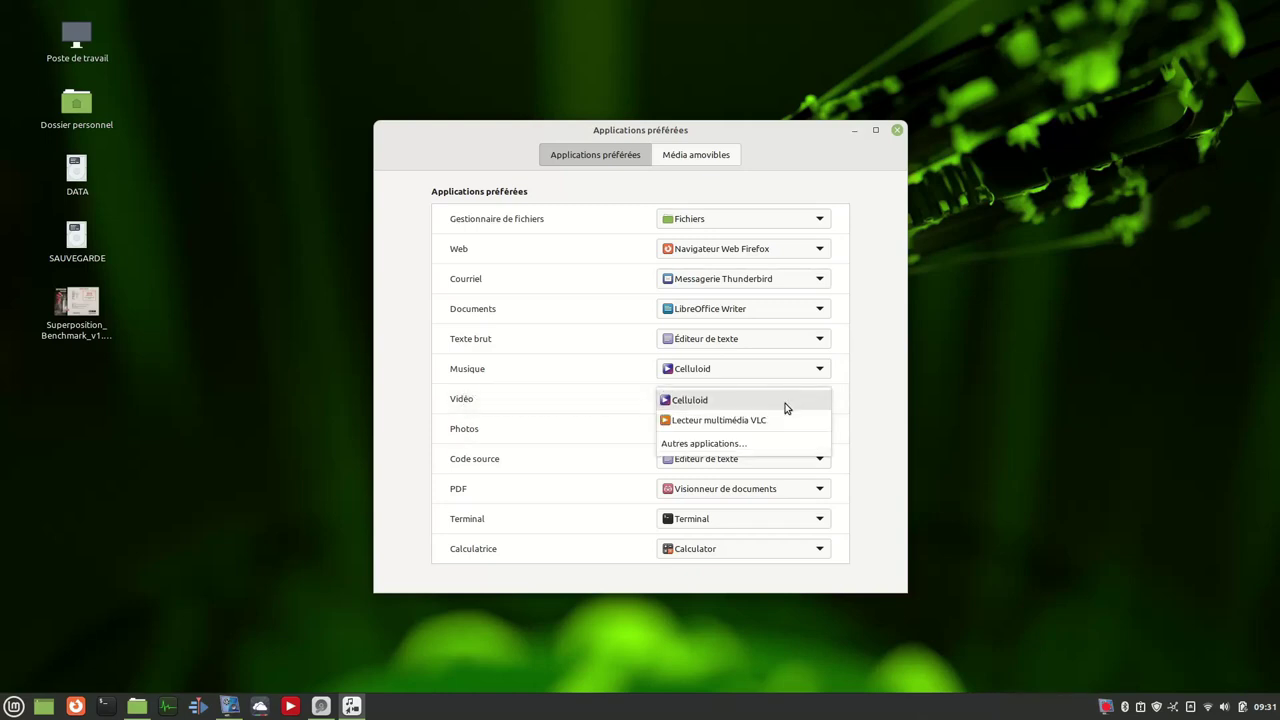
click(716, 422)
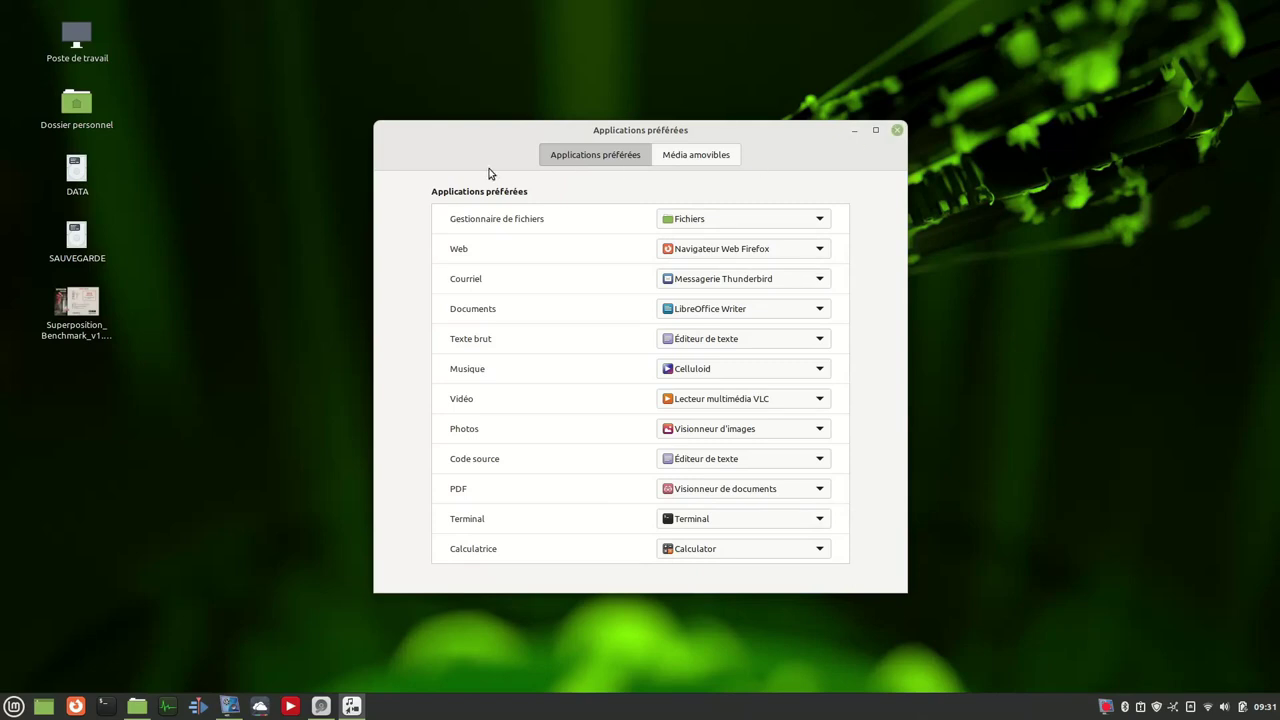
click(897, 131)
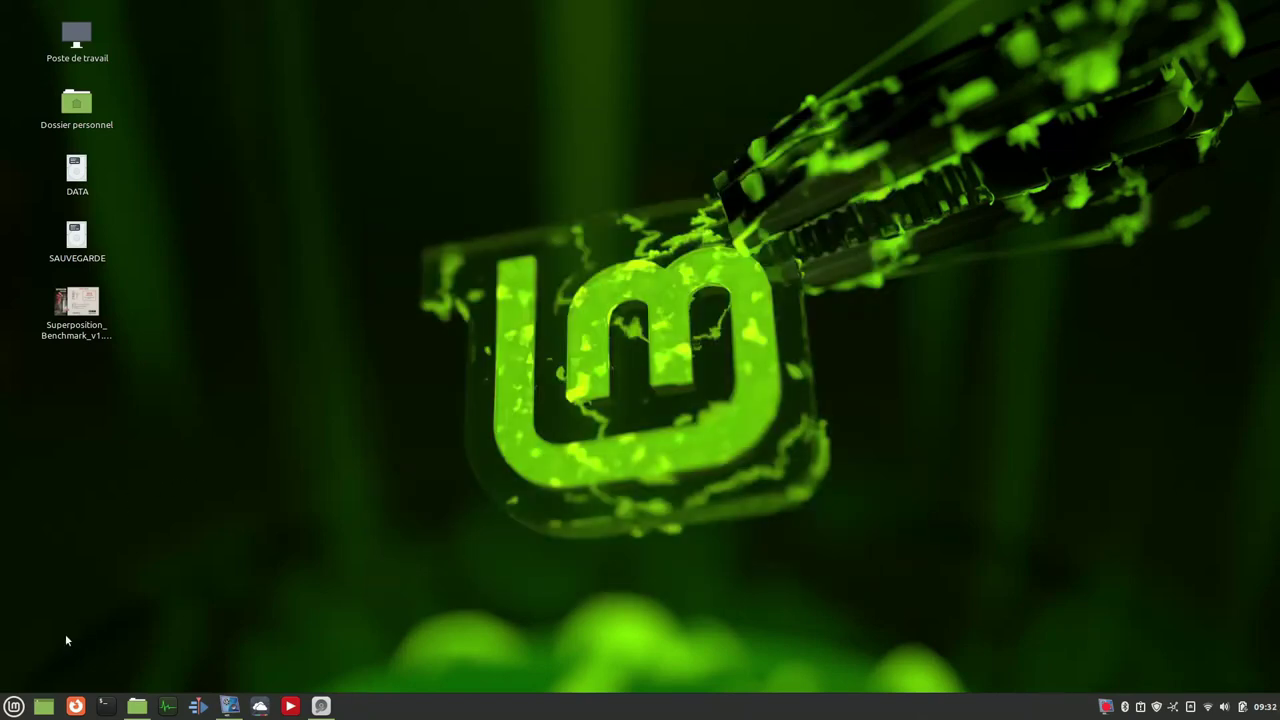
Launch Gestionnaire de mises à jour from the Administration category and open Sources de logiciels, authenticating with the account password.
click(14, 706)
mouse_move(116, 521)
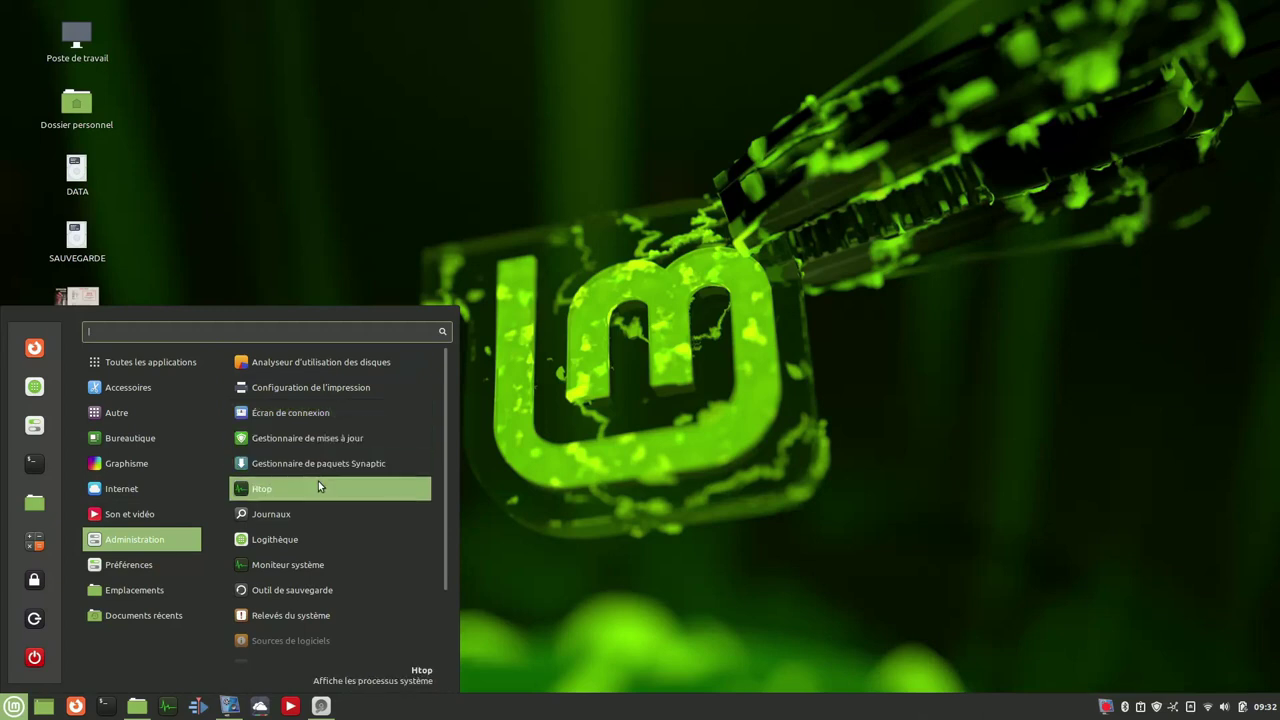
click(342, 444)
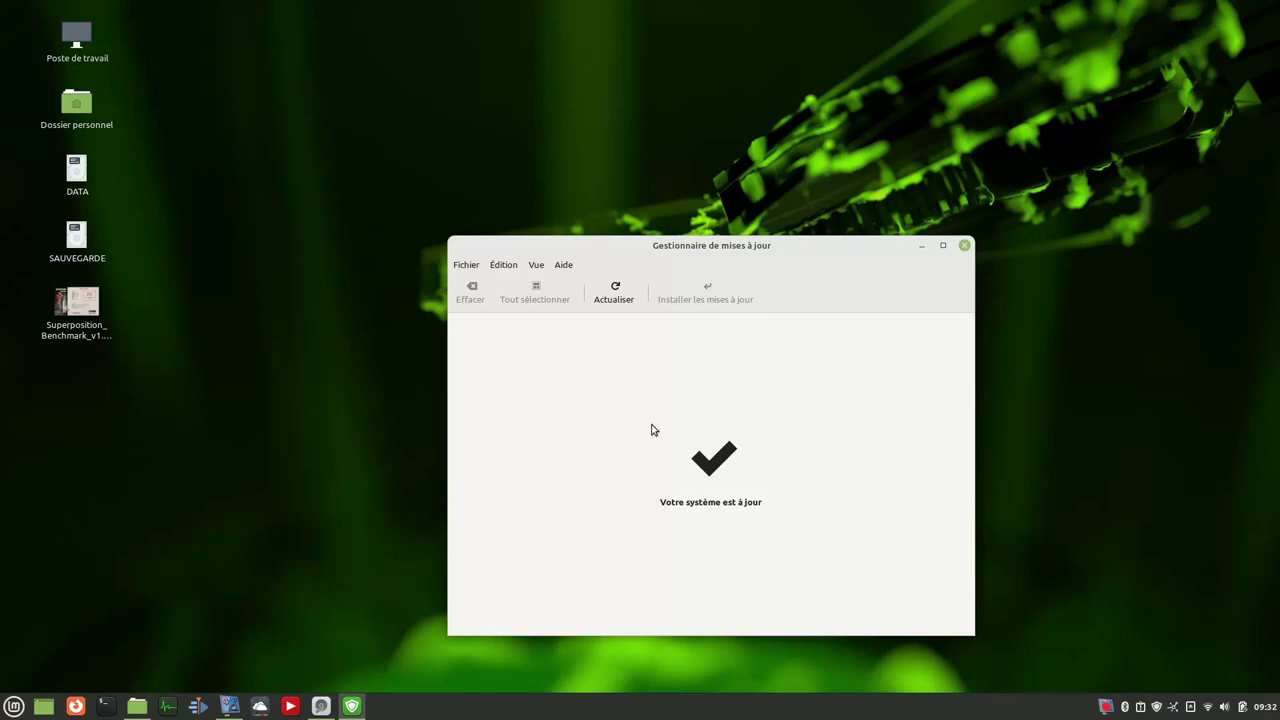
click(513, 271)
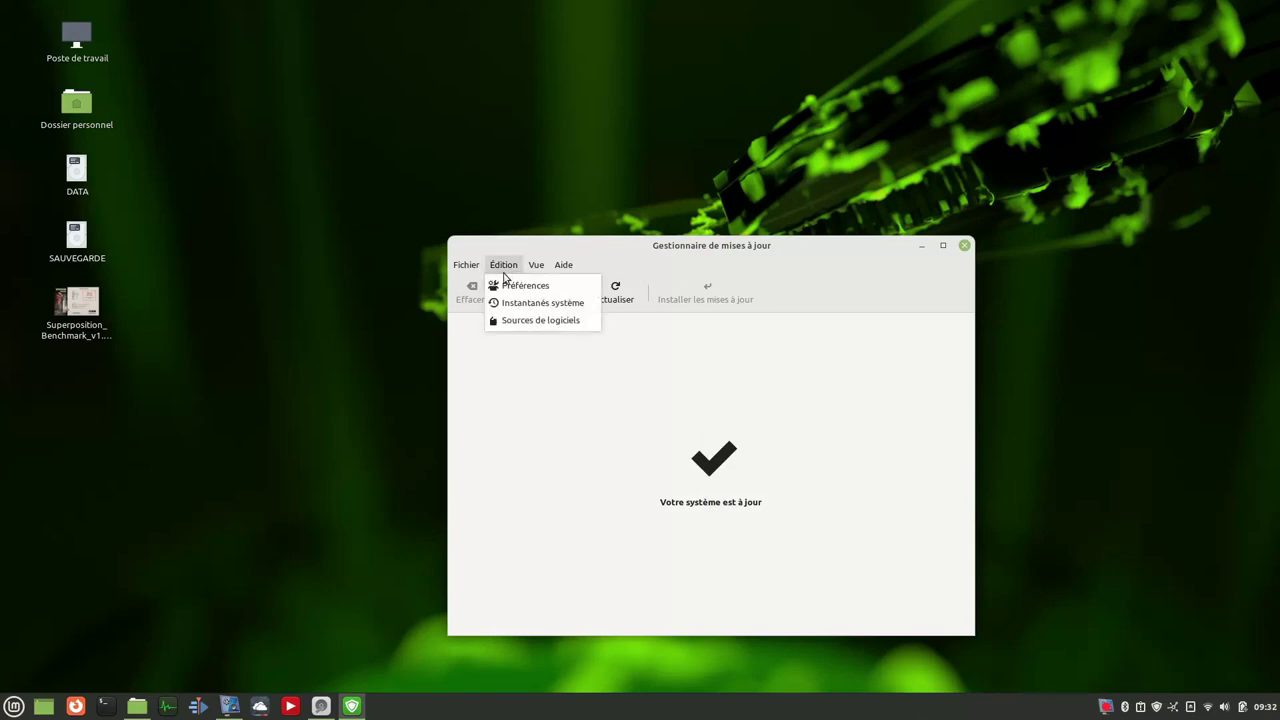
click(548, 322)
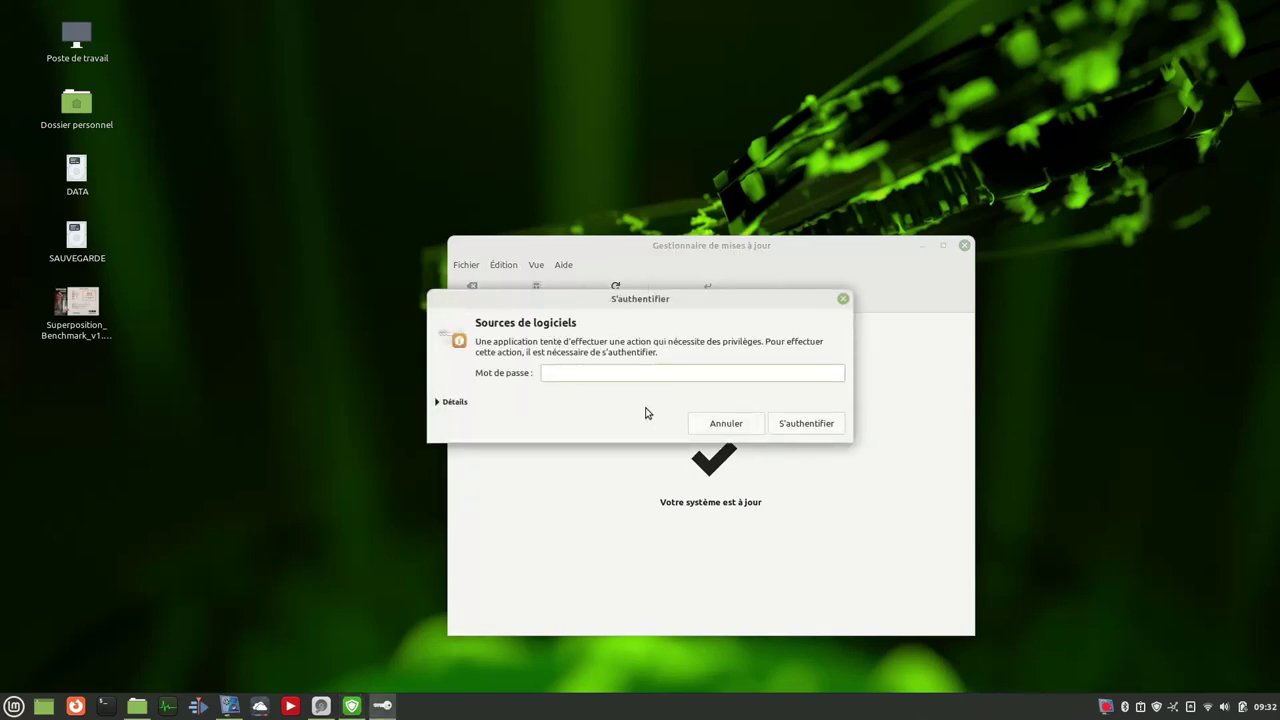
key(Return)
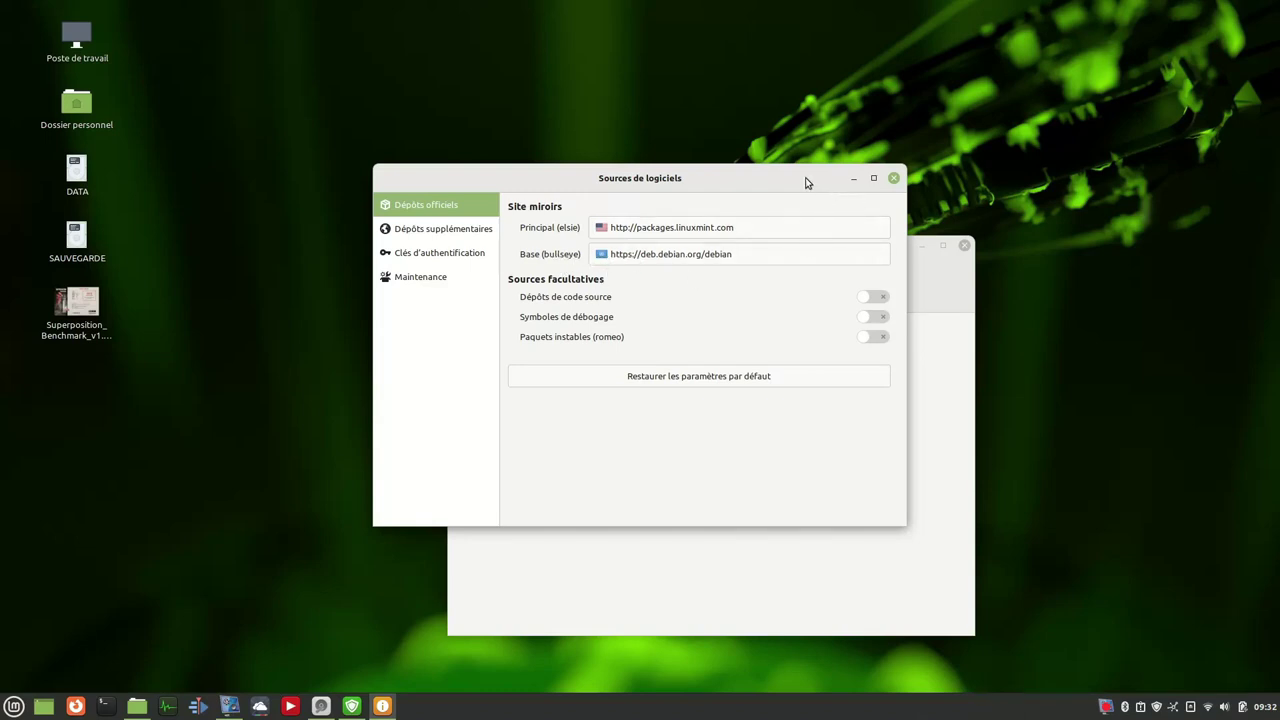
Review the Dépôts supplémentaires and Maintenance sections of Sources de logiciels and close it.
click(446, 231)
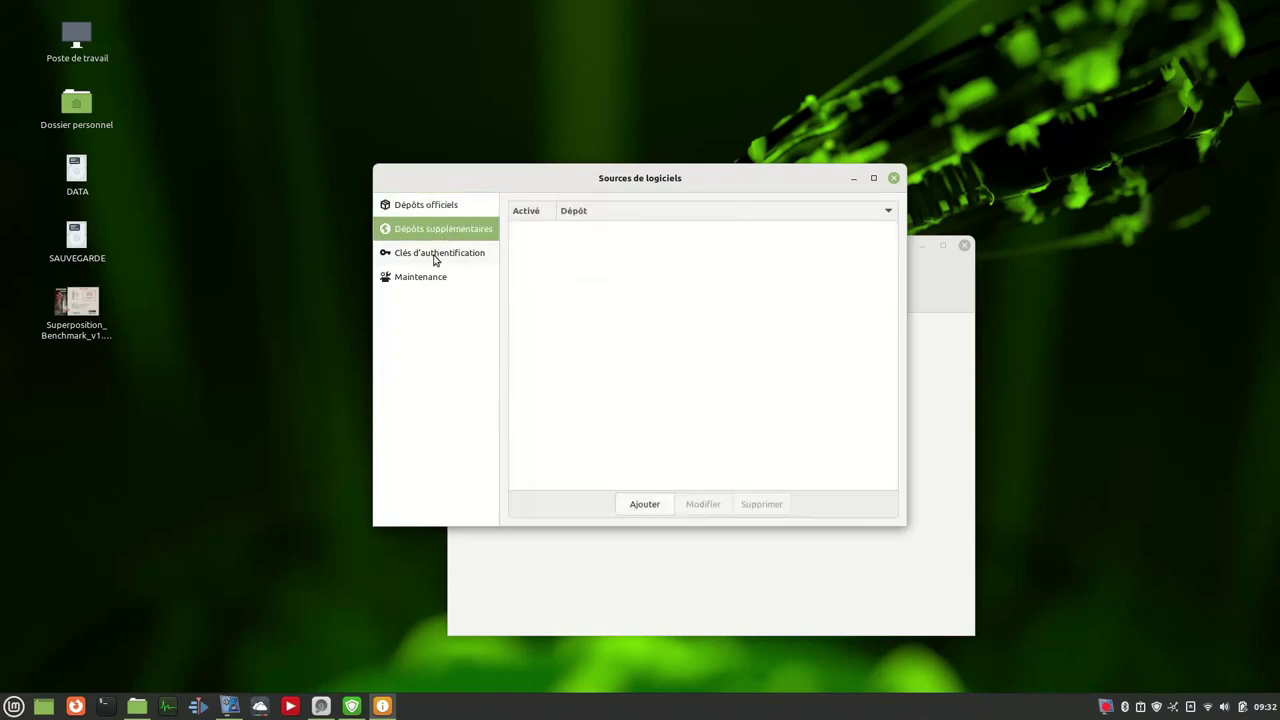
click(428, 278)
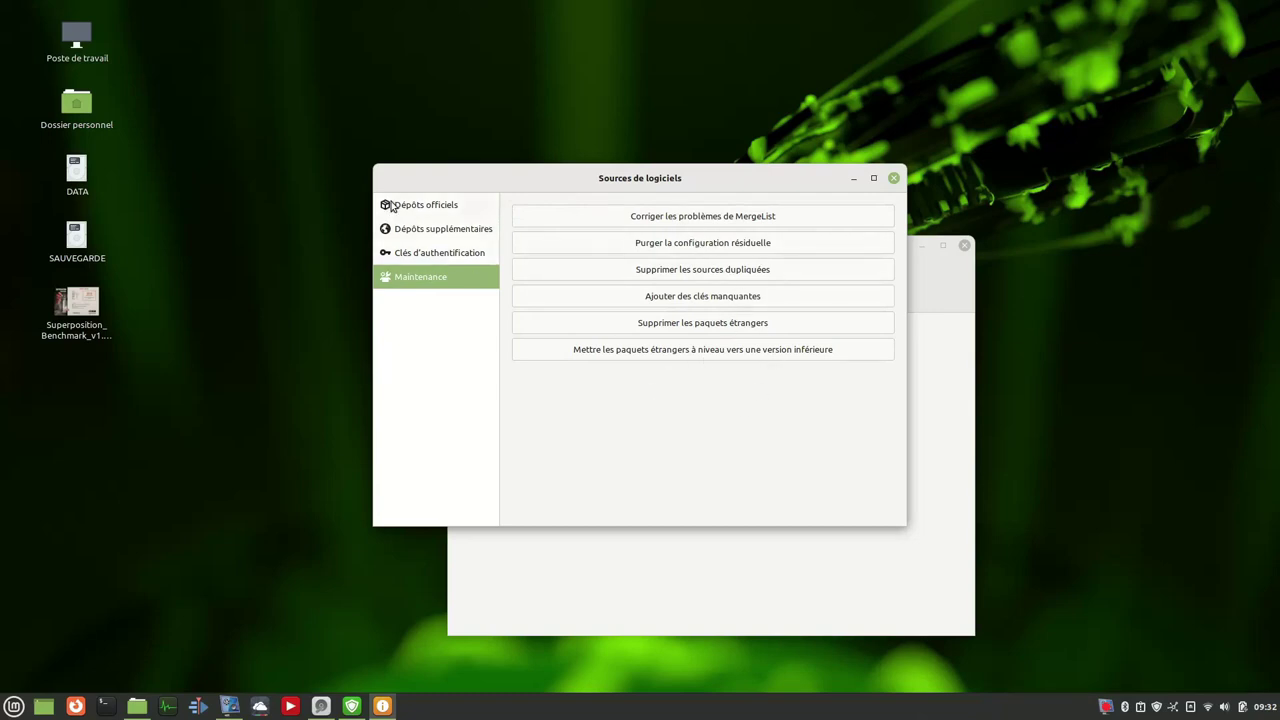
click(893, 178)
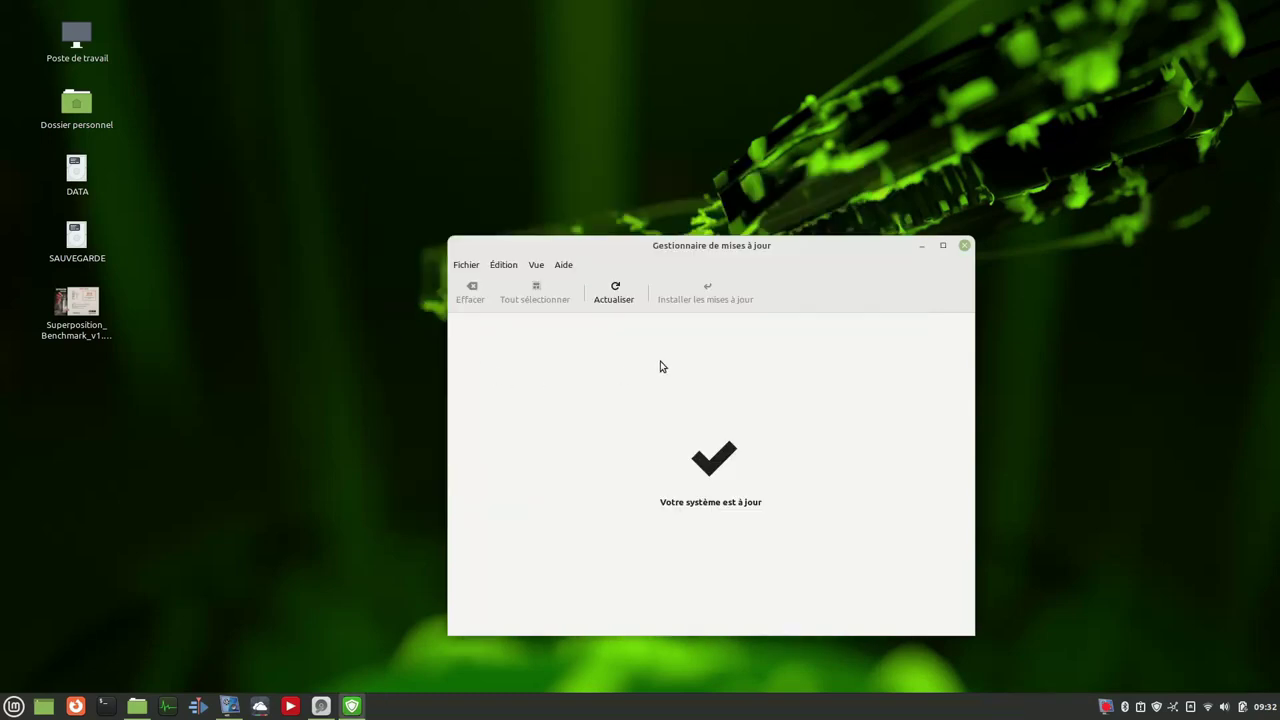
Close Gestionnaire de mises à jour and open the Linux Mint application launcher.
click(503, 268)
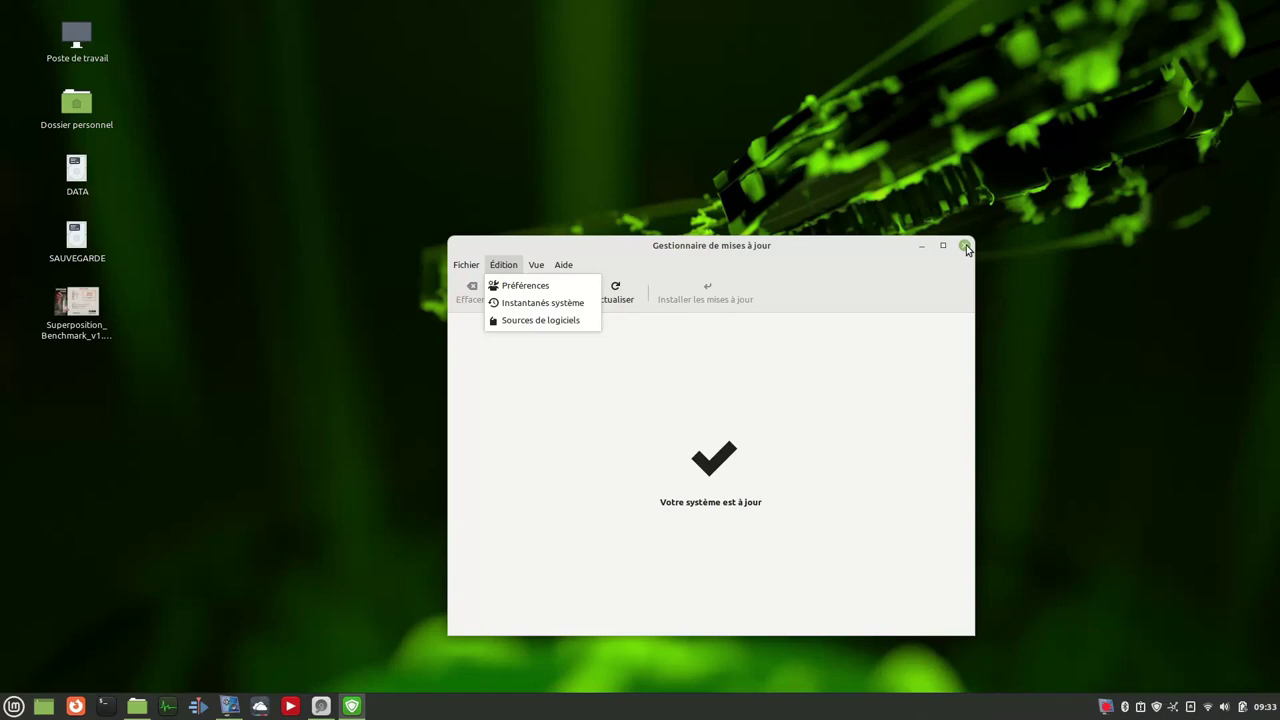
click(921, 246)
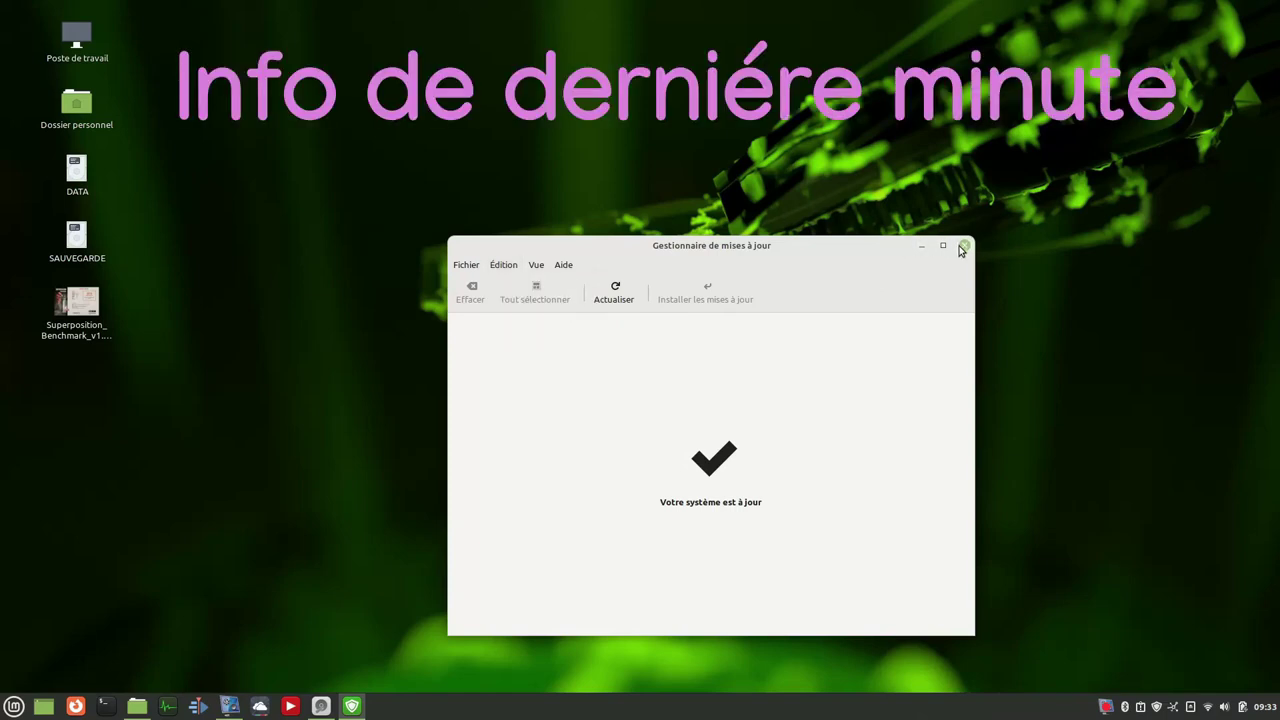
click(964, 246)
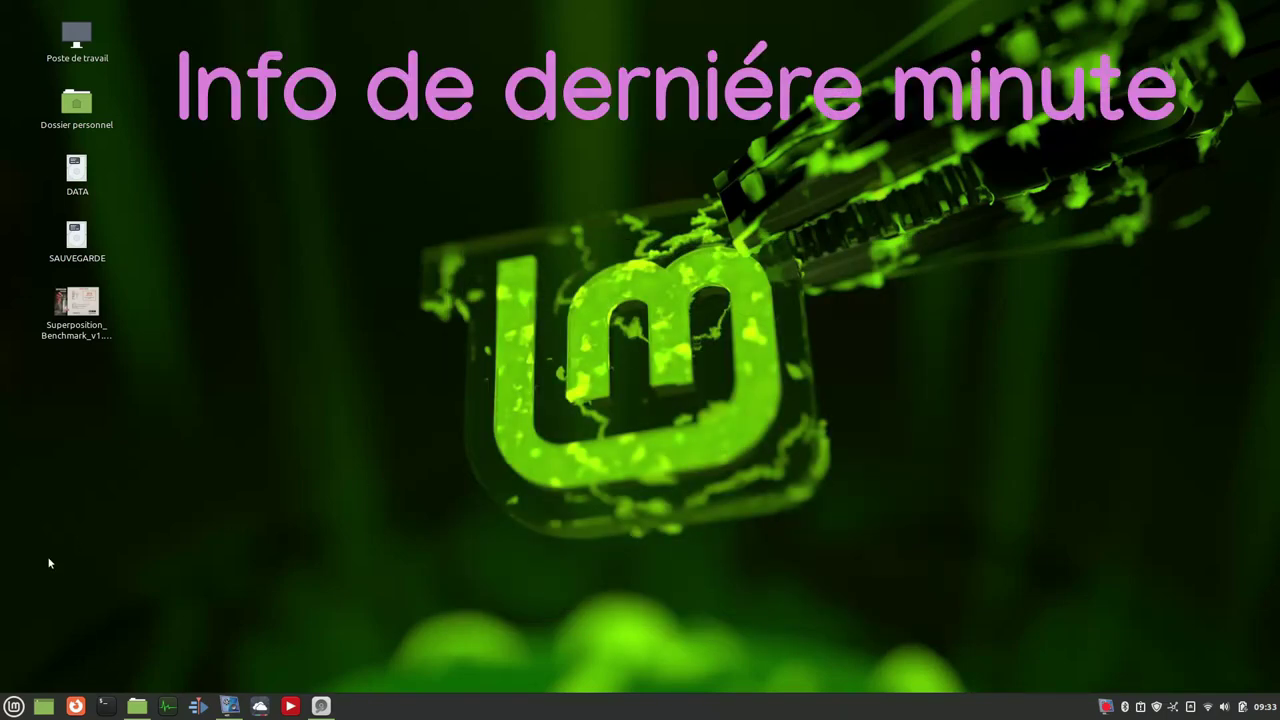
click(14, 706)
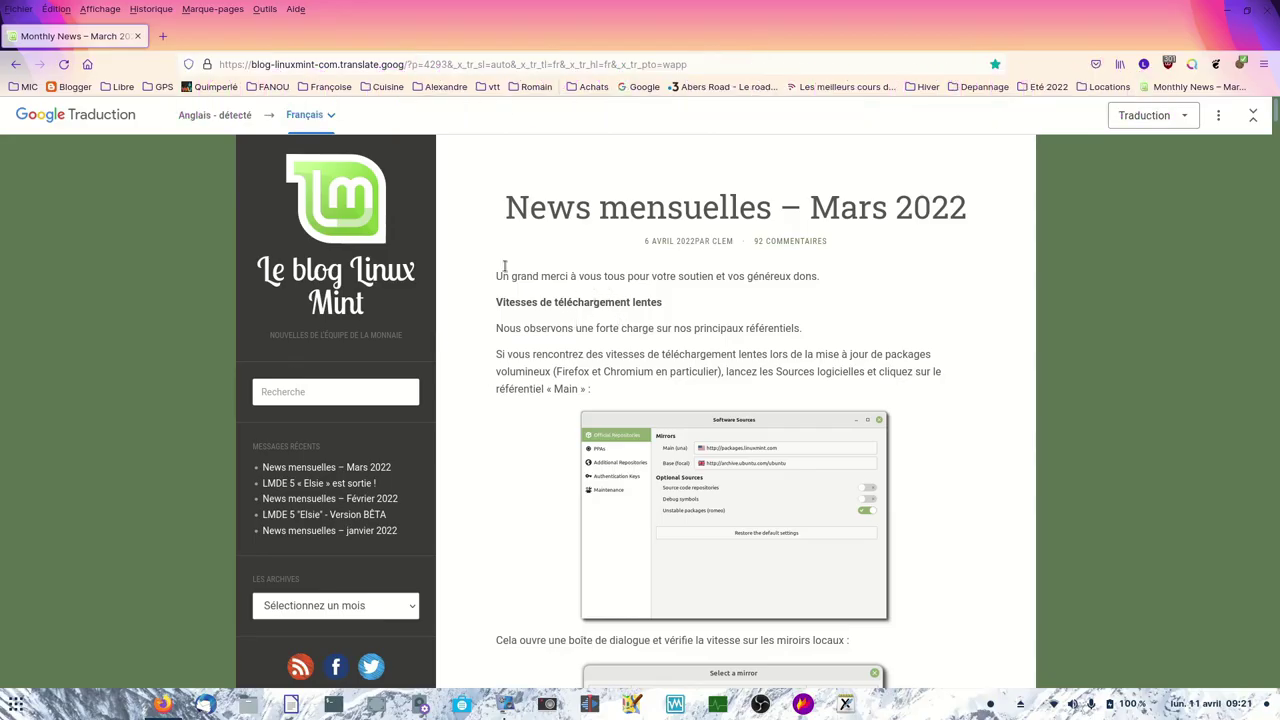
In Firefox, read the Linux Mint blog's March 2022 news on slow downloads, Linux Mint 21, the upgrade tool and LMDE 4.
mouse_move(700, 212)
scroll(715, 410, down, 3)
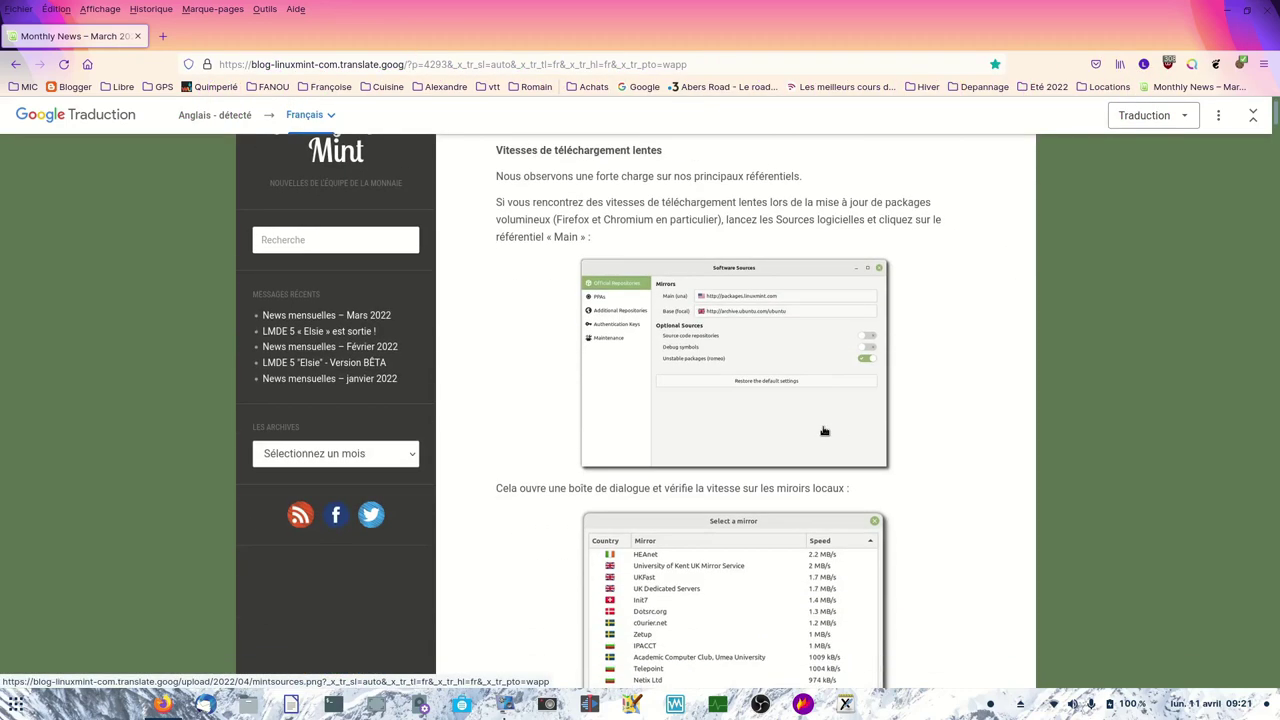
scroll(770, 460, down, 5)
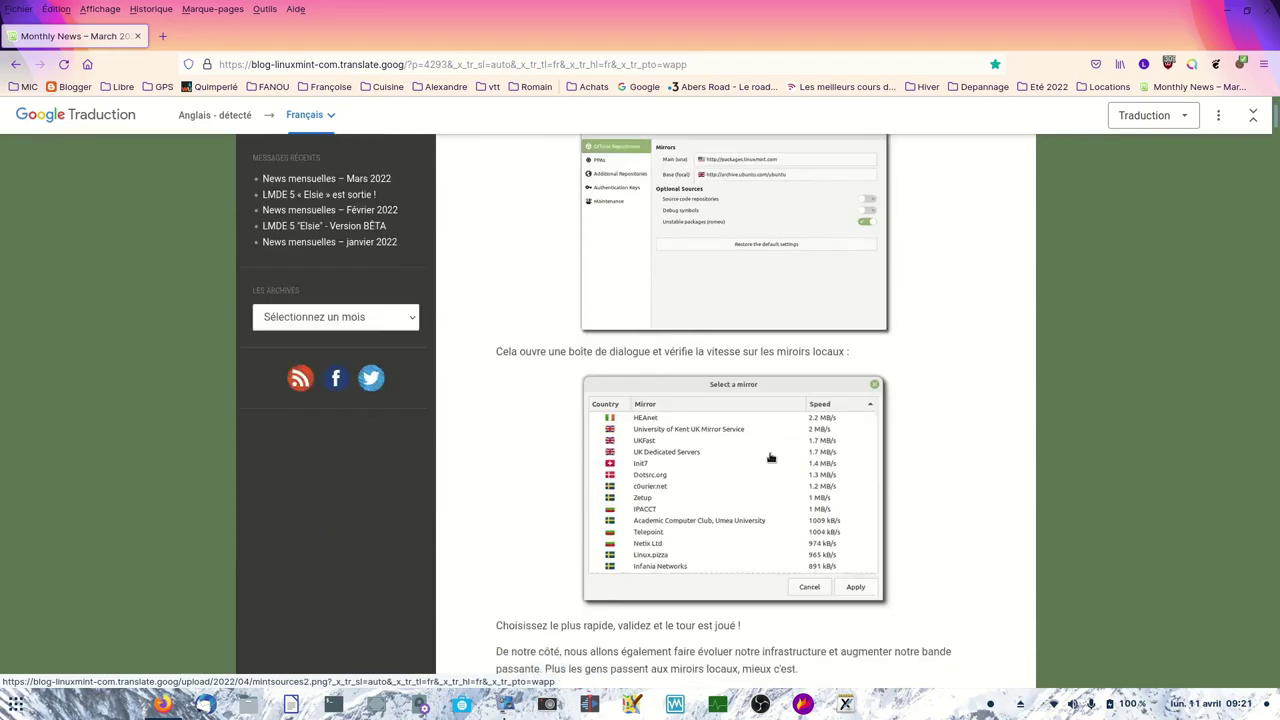
scroll(770, 457, down, 6)
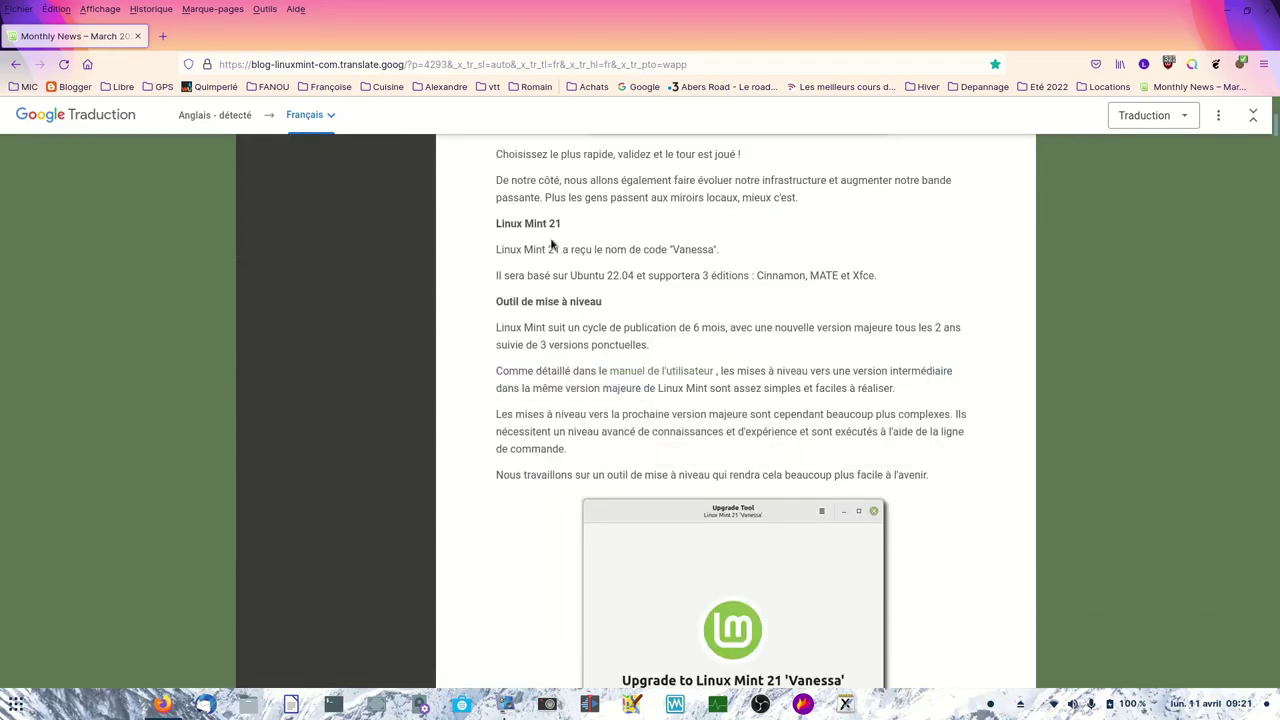
scroll(743, 595, down, 3)
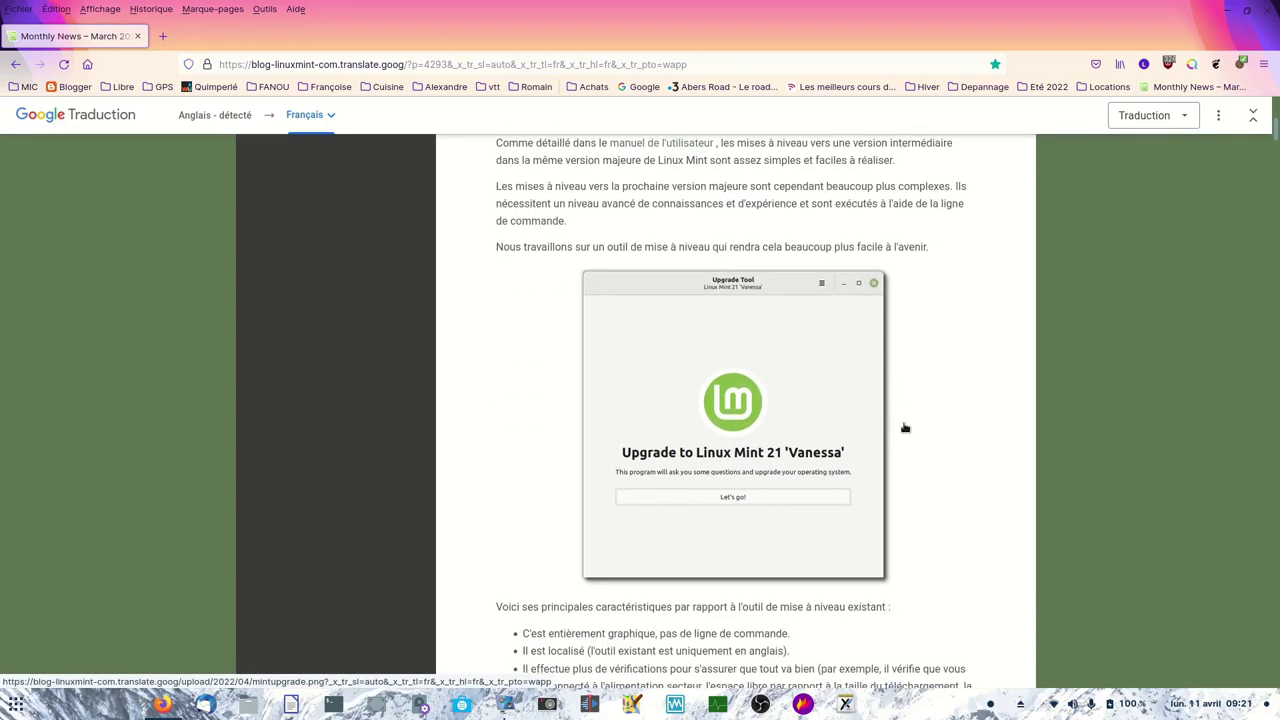
scroll(914, 432, down, 9)
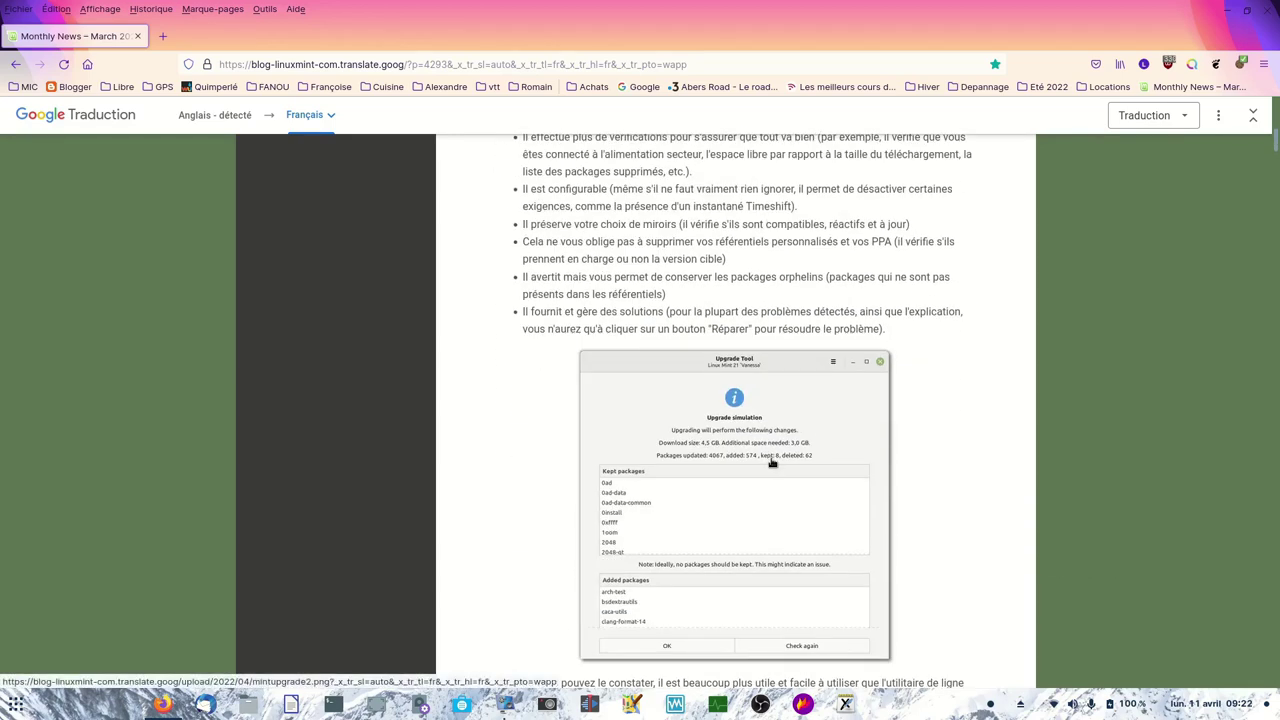
scroll(765, 460, down, 2)
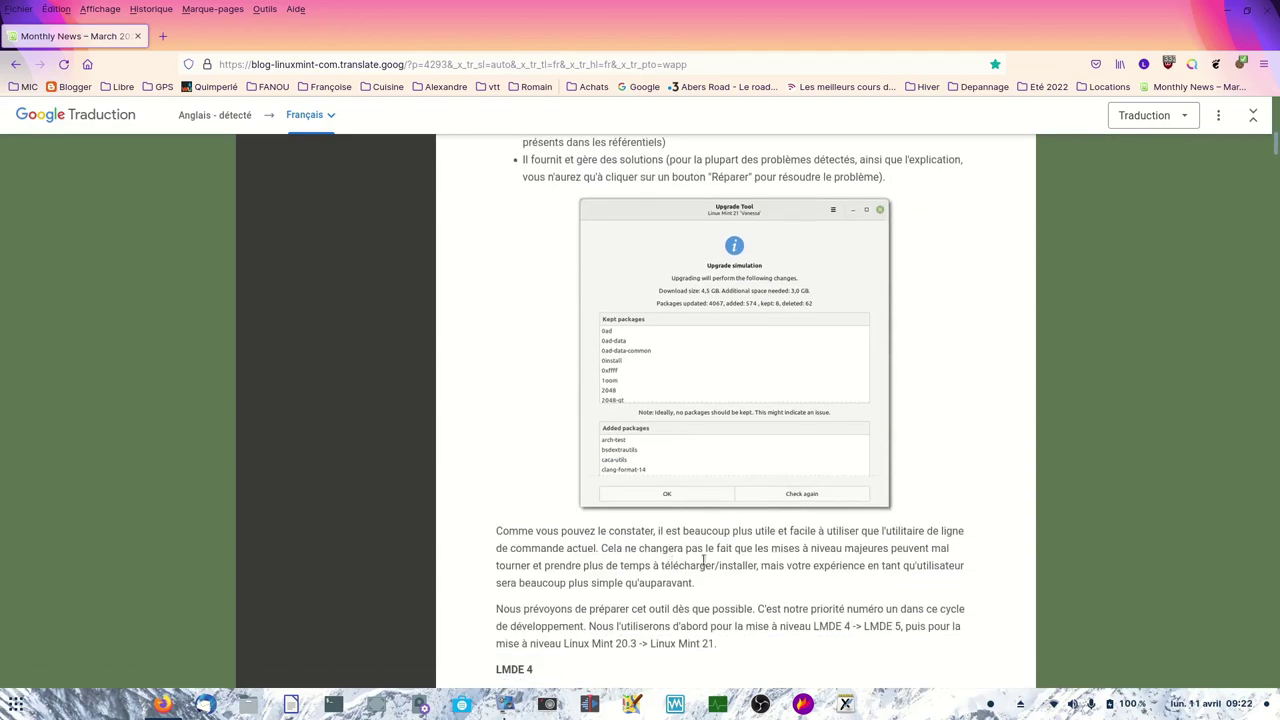
mouse_move(904, 641)
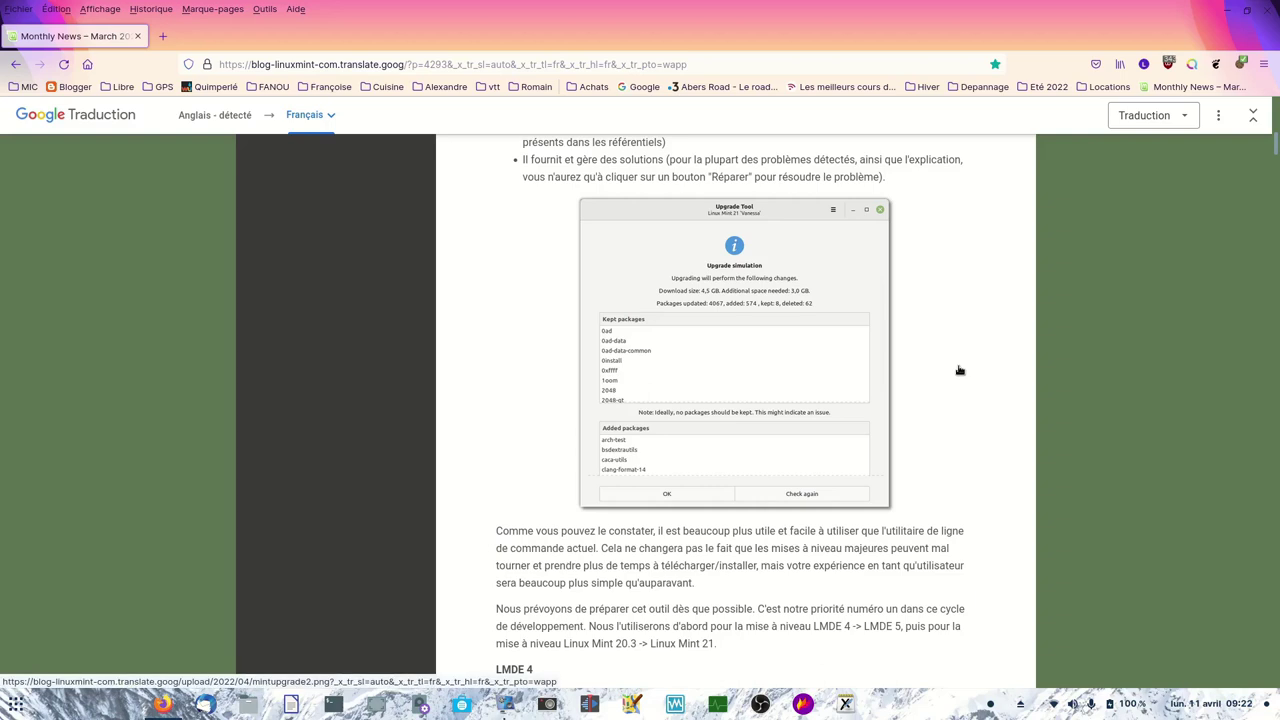
scroll(695, 563, down, 2)
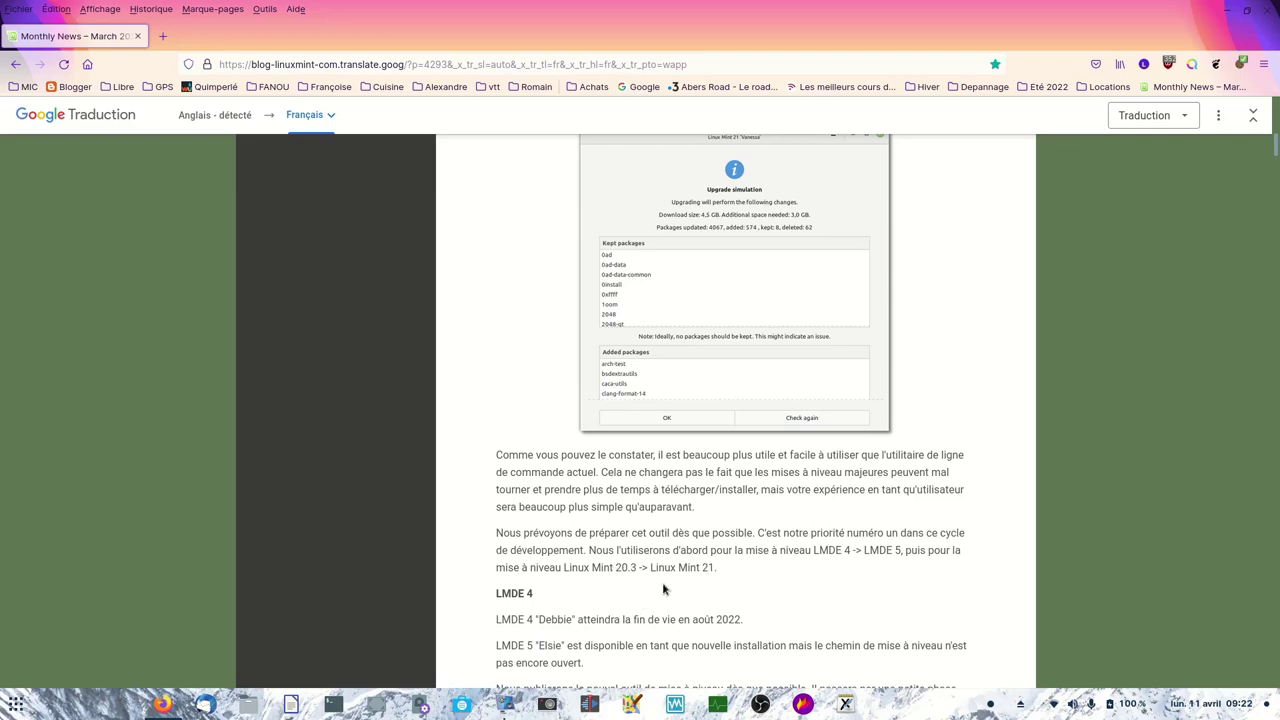
scroll(845, 596, down, 3)
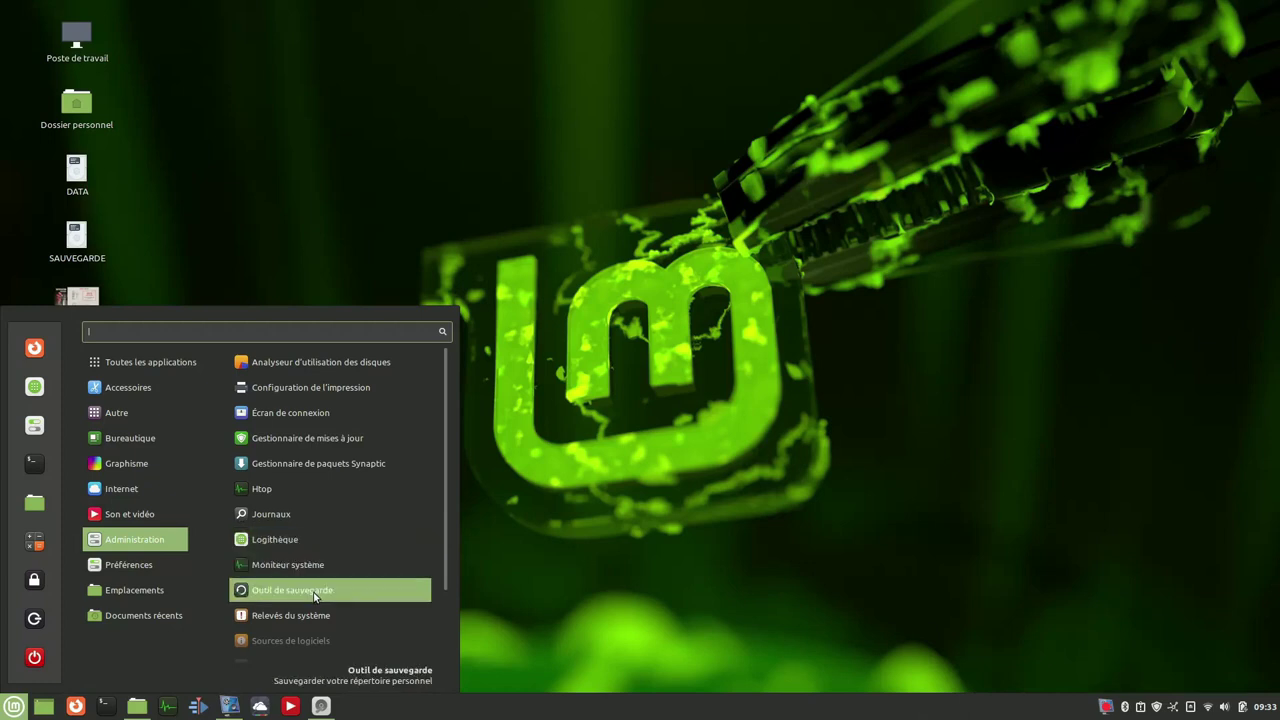
Launch Outil de sauvegarde from the Administration category and start a backup of Données personnelles.
scroll(315, 597, down, 2)
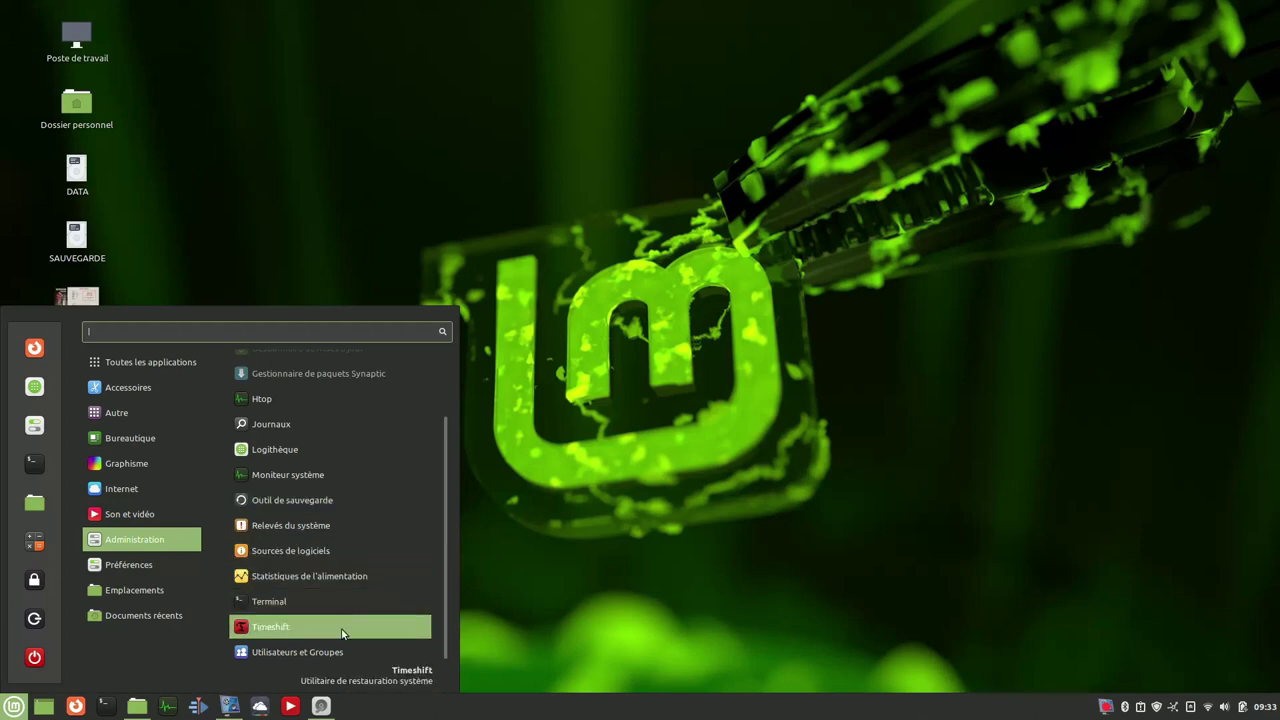
click(350, 504)
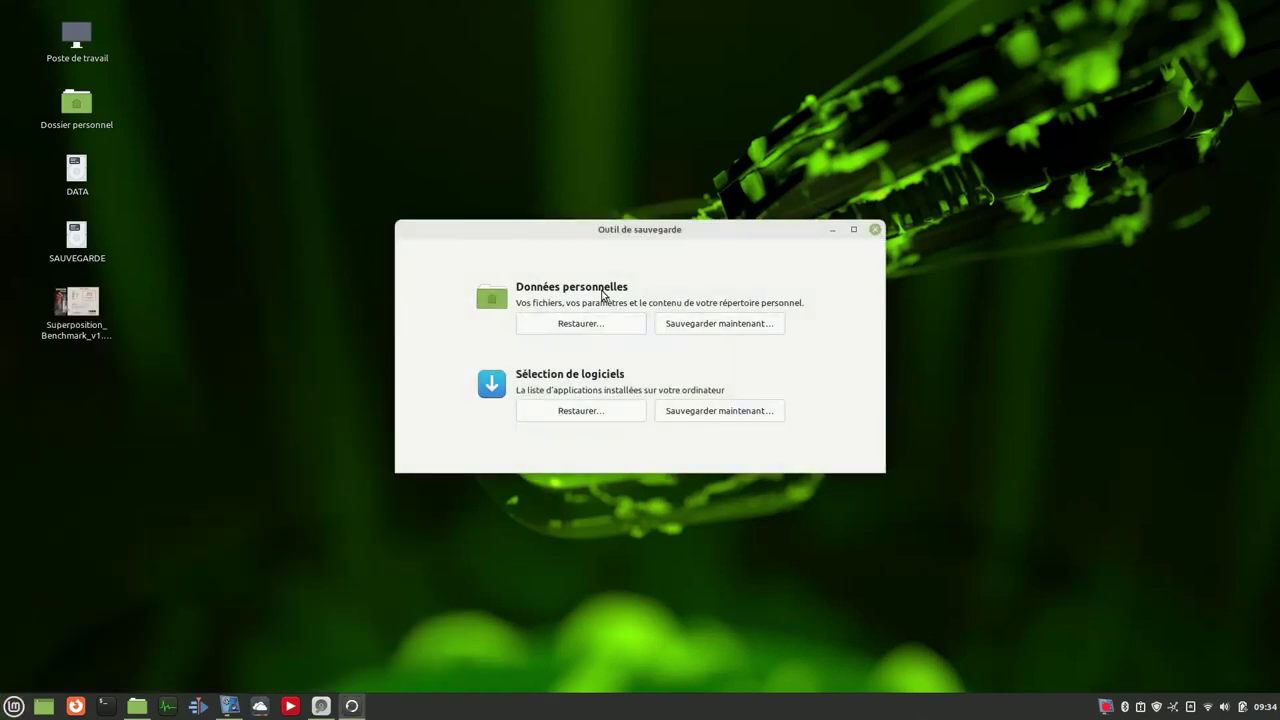
click(745, 324)
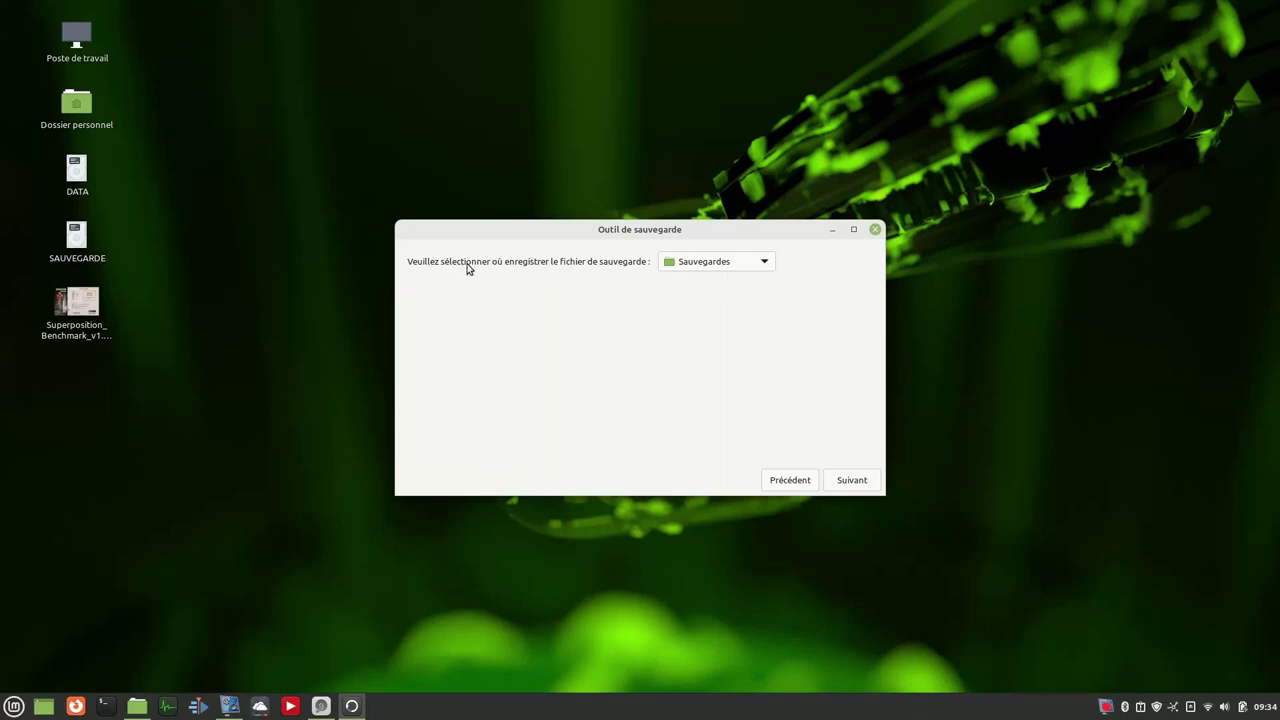
Set the backup destination to the SAUVEGARDE volume, and switch it to the DATA volume.
click(764, 264)
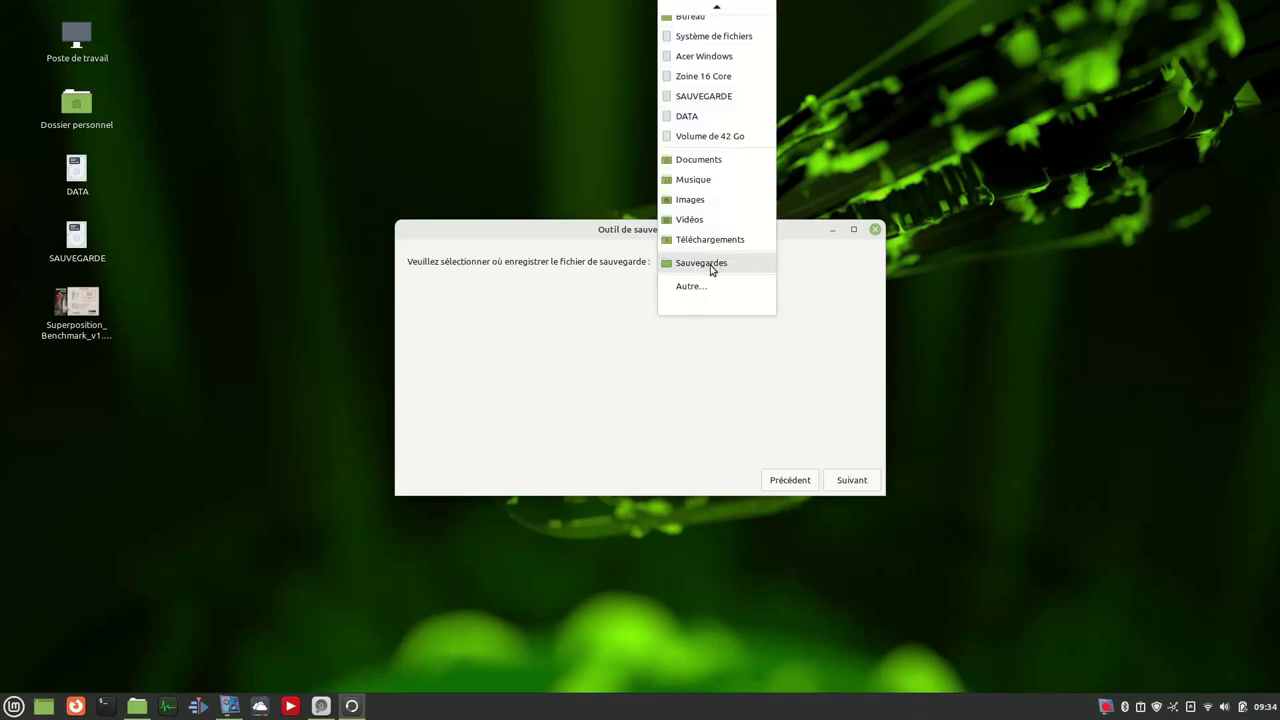
scroll(718, 35, up, 1)
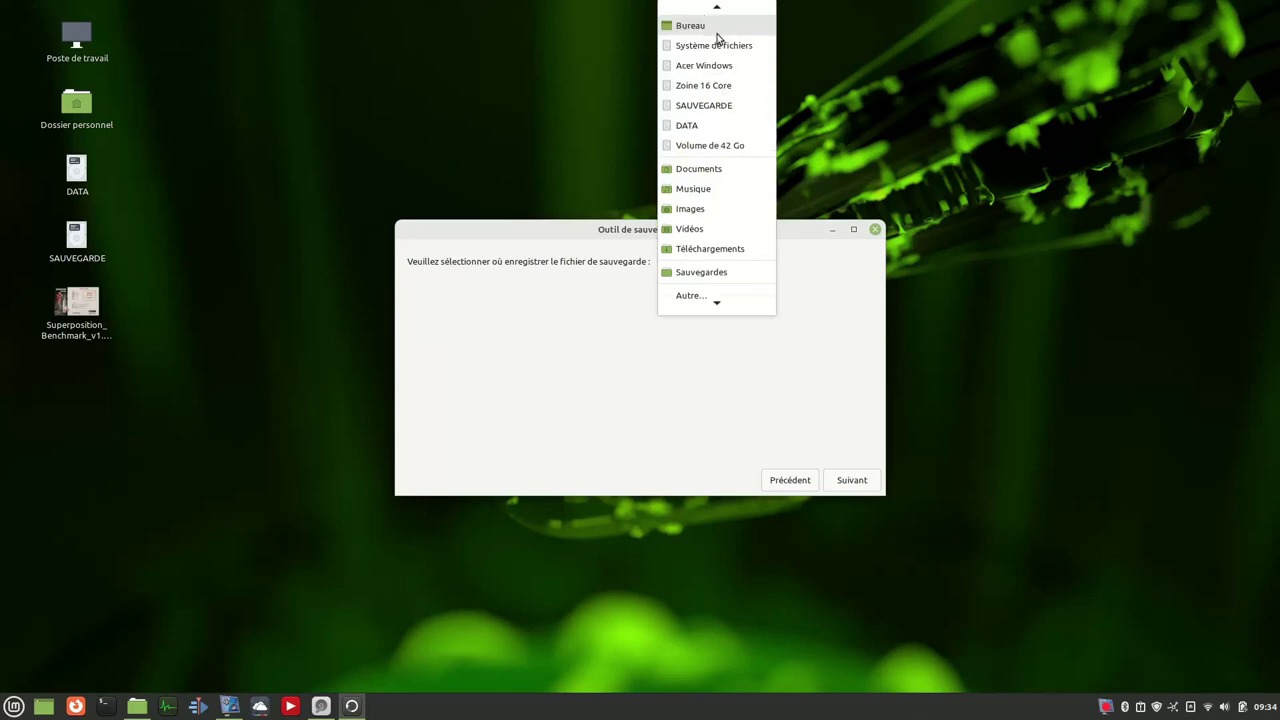
click(693, 106)
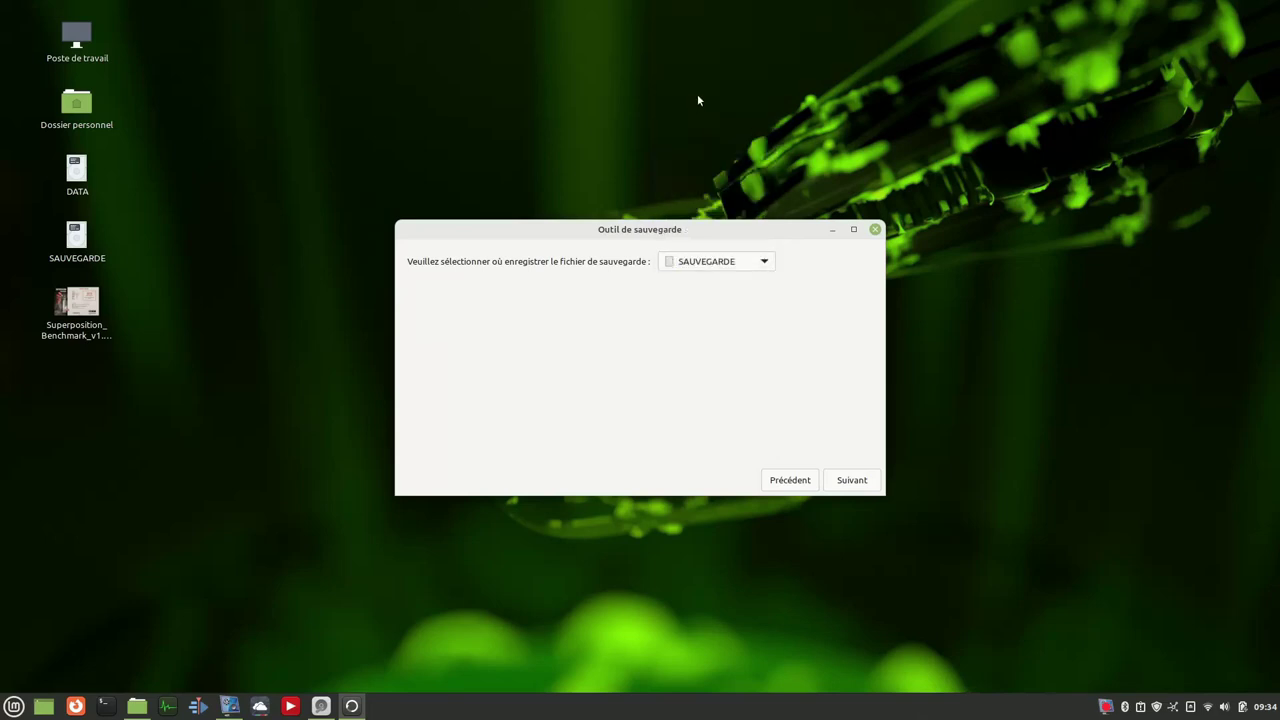
click(764, 262)
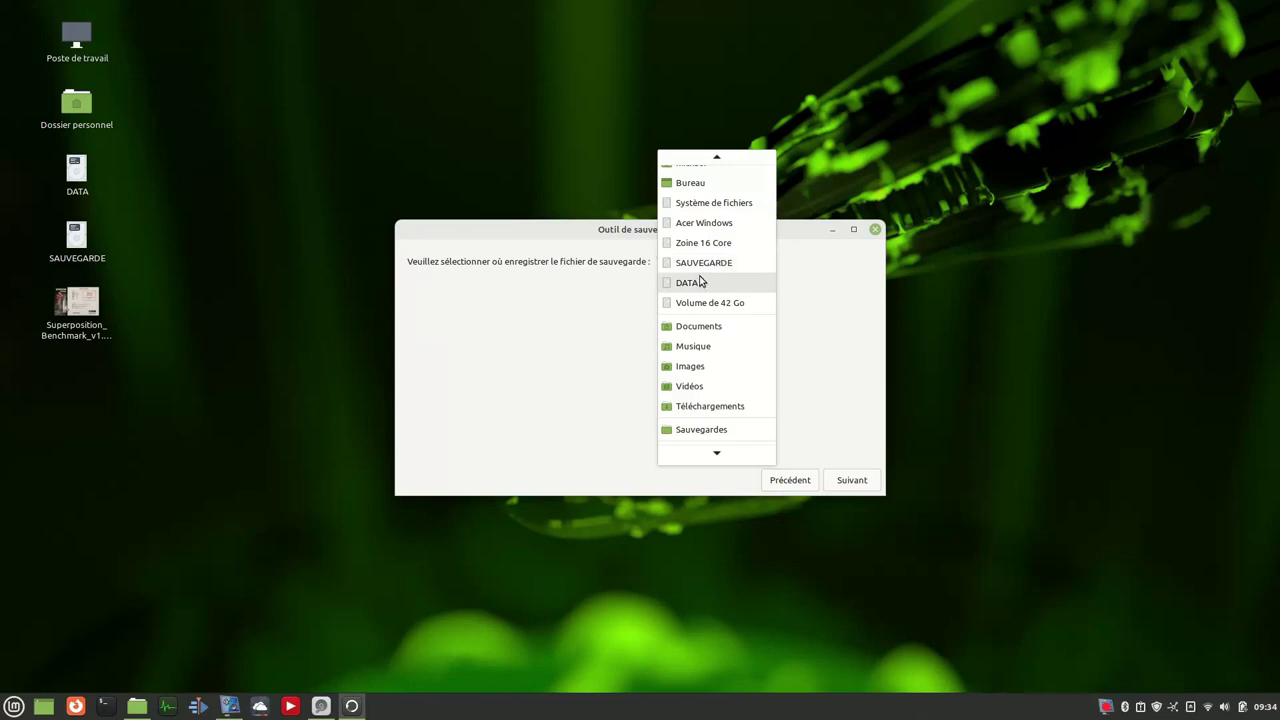
click(701, 284)
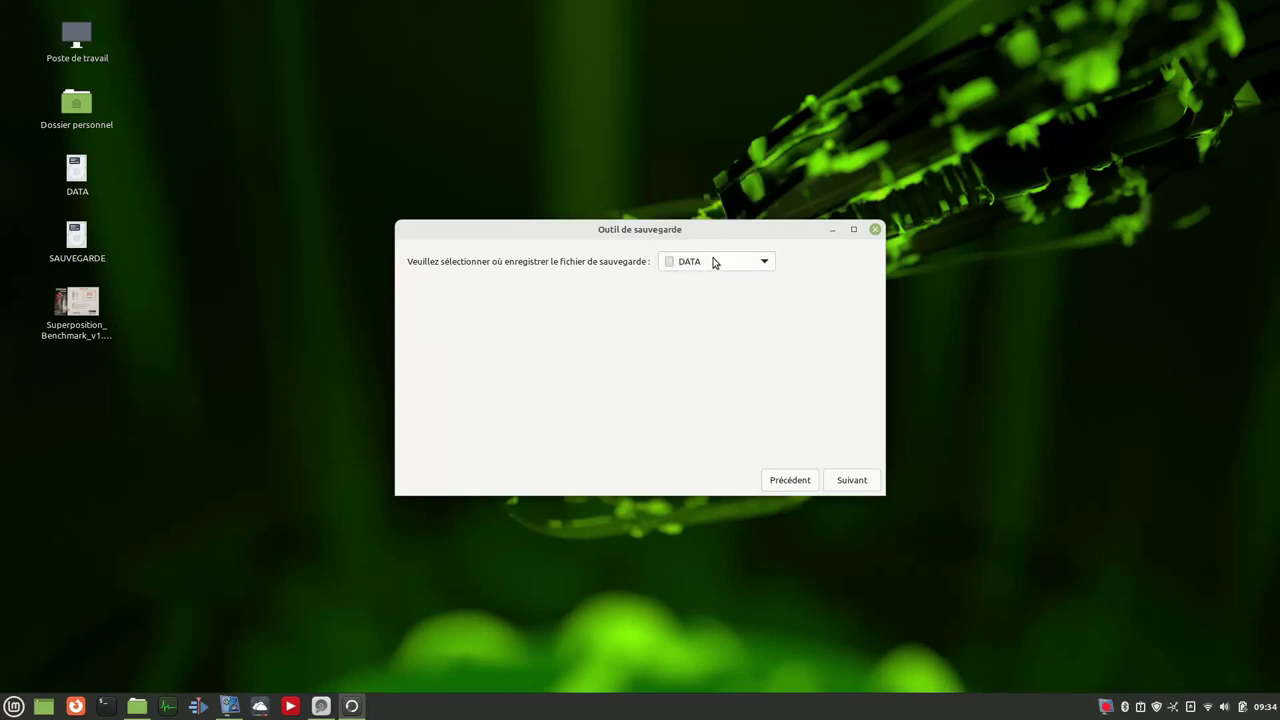
Browse other locations, including DATA and its VIDEOS folder, choose the SAUVEGARDE volume as backup destination and continue to the exclusions.
click(764, 266)
scroll(705, 290, down, 1)
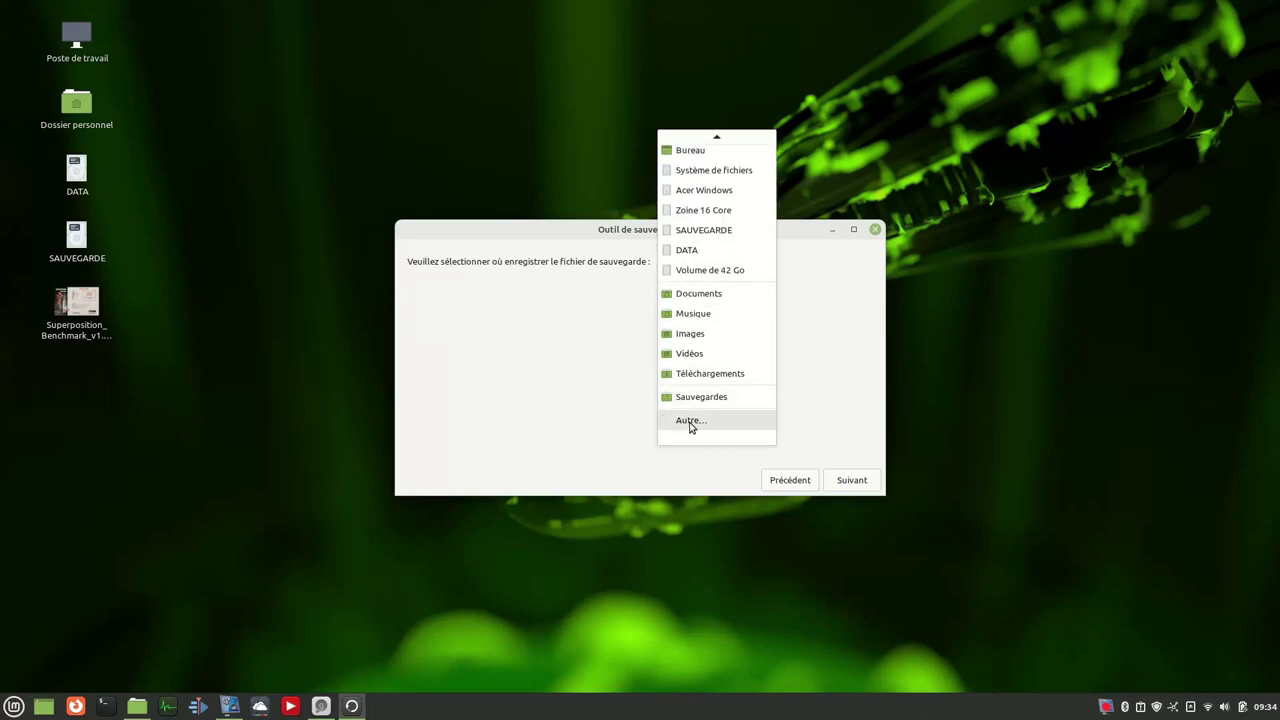
click(689, 421)
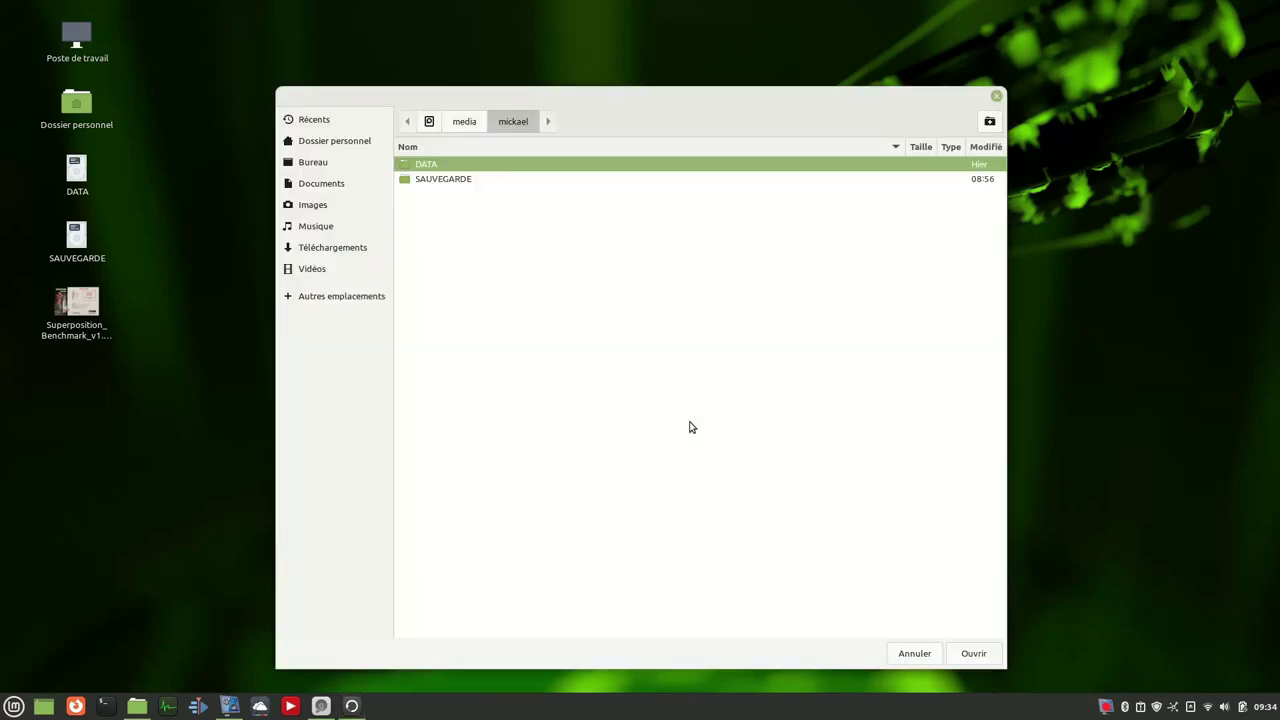
double_click(418, 167)
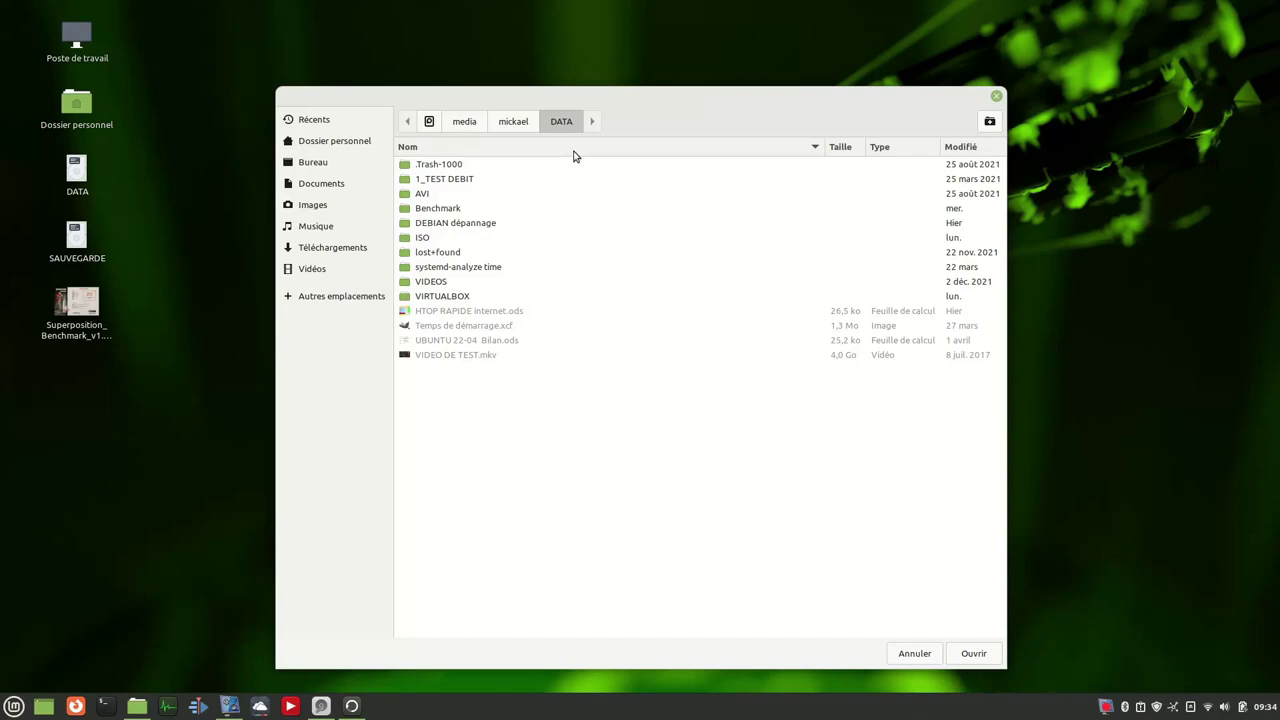
double_click(434, 283)
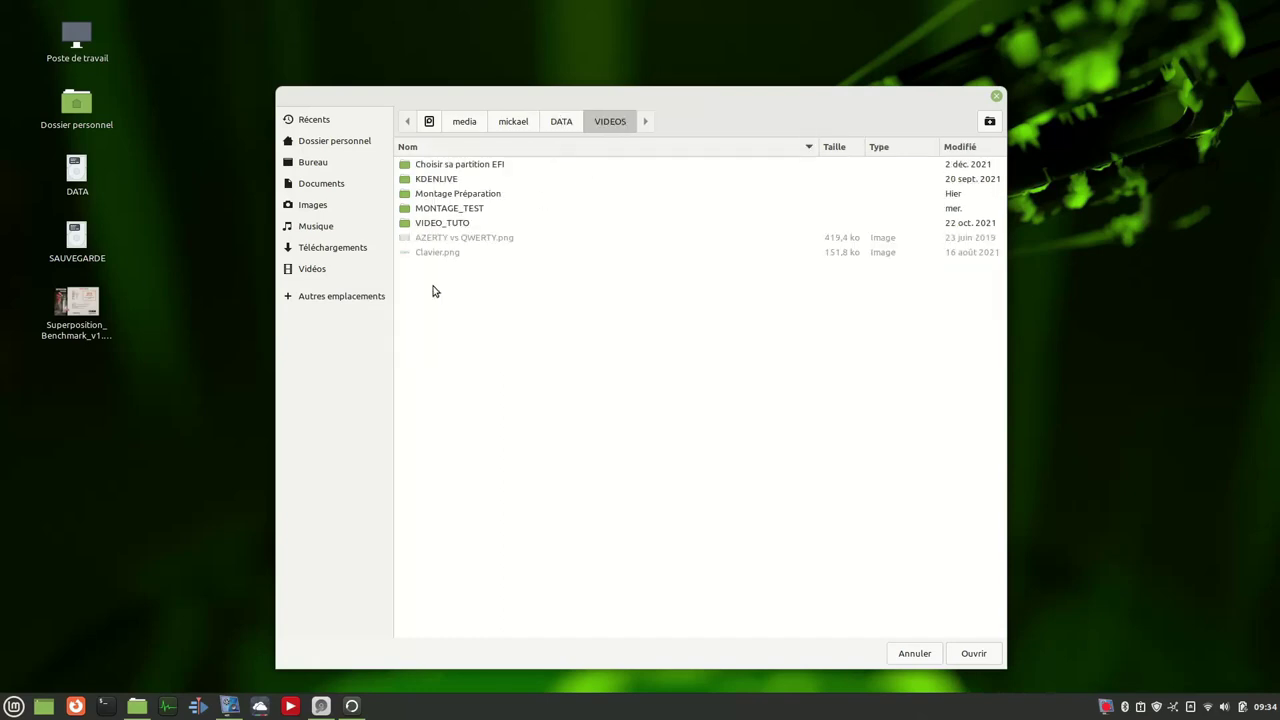
click(558, 122)
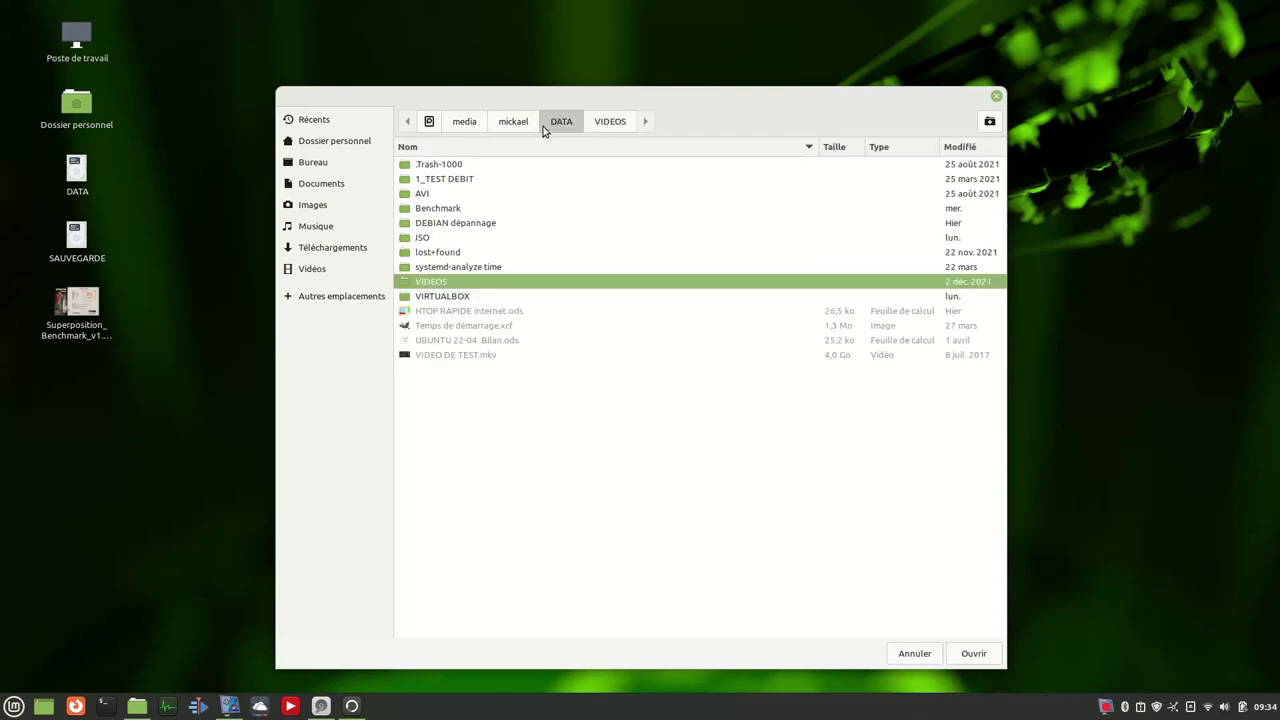
click(512, 124)
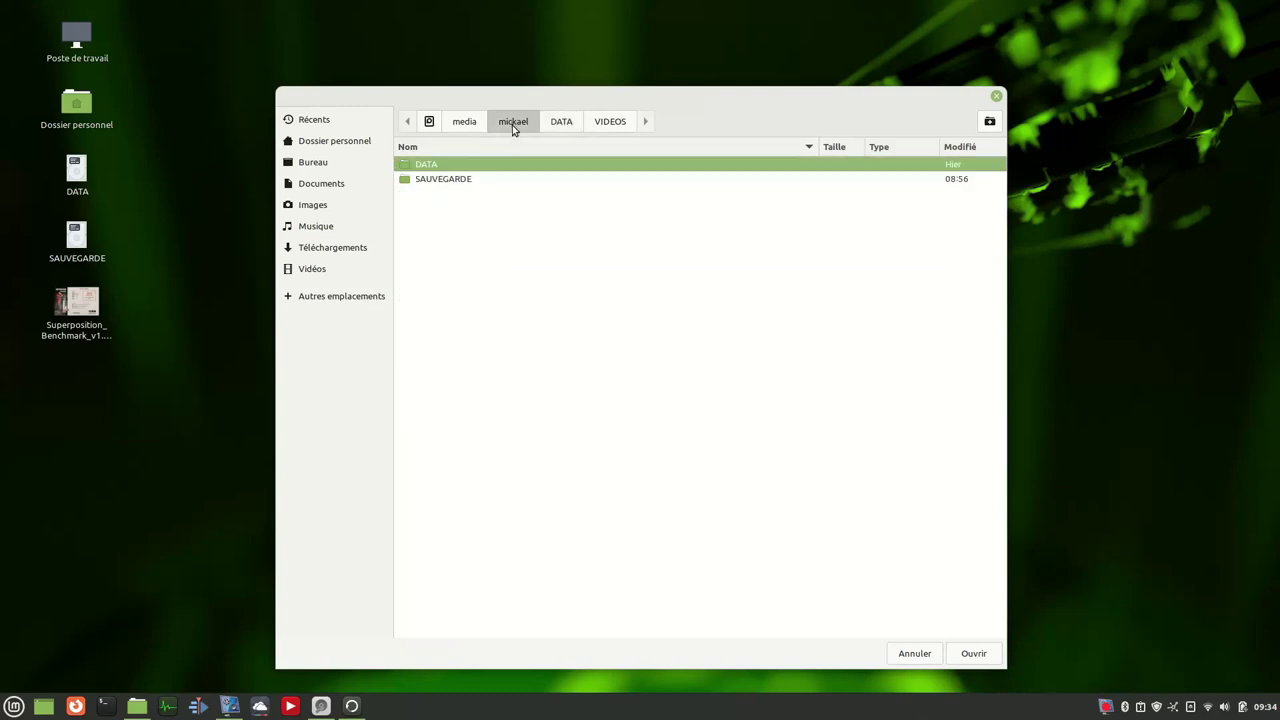
double_click(433, 180)
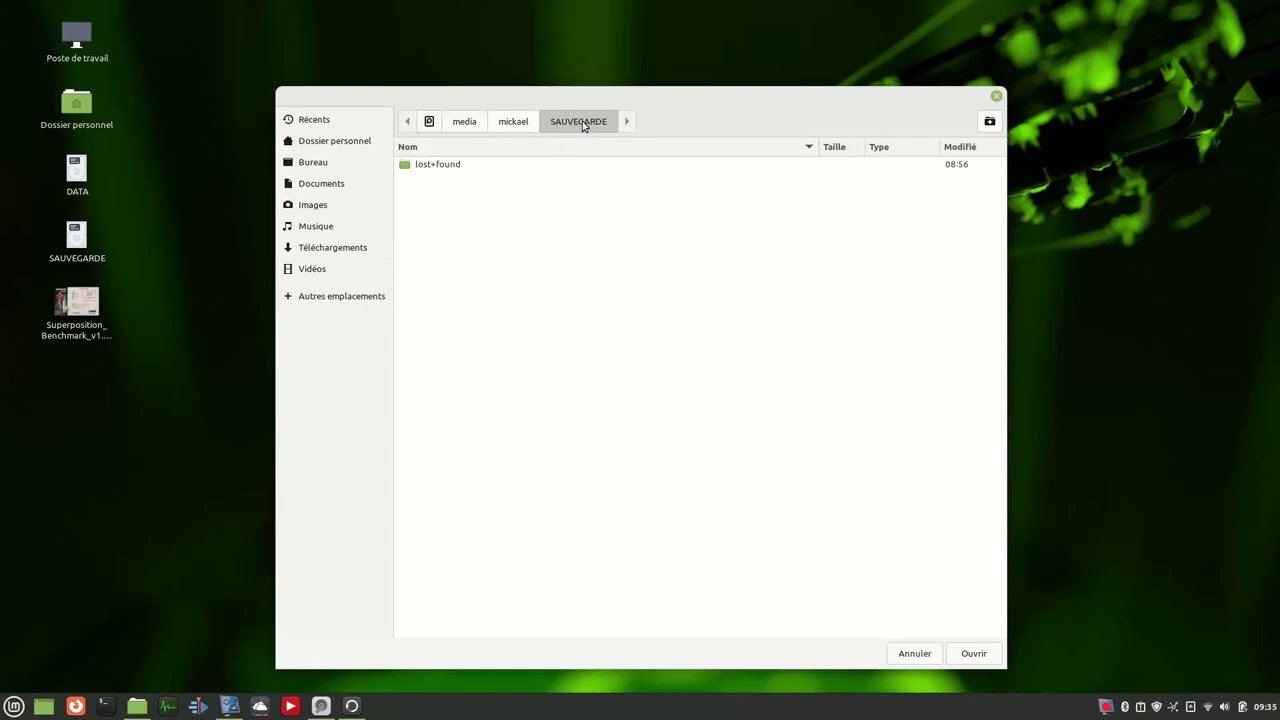
click(973, 654)
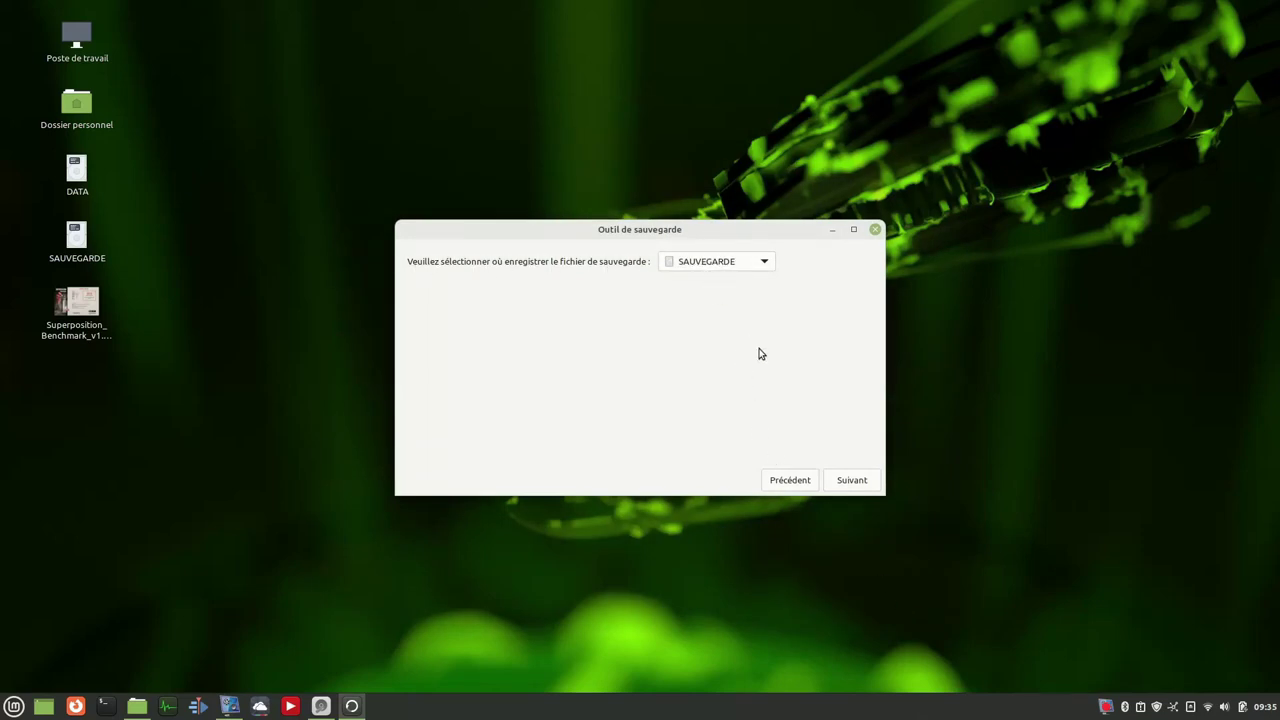
click(850, 480)
Select the excluded Documents/Sauvegardes entry and open Documents in Dossier personnel to locate that folder.
click(440, 273)
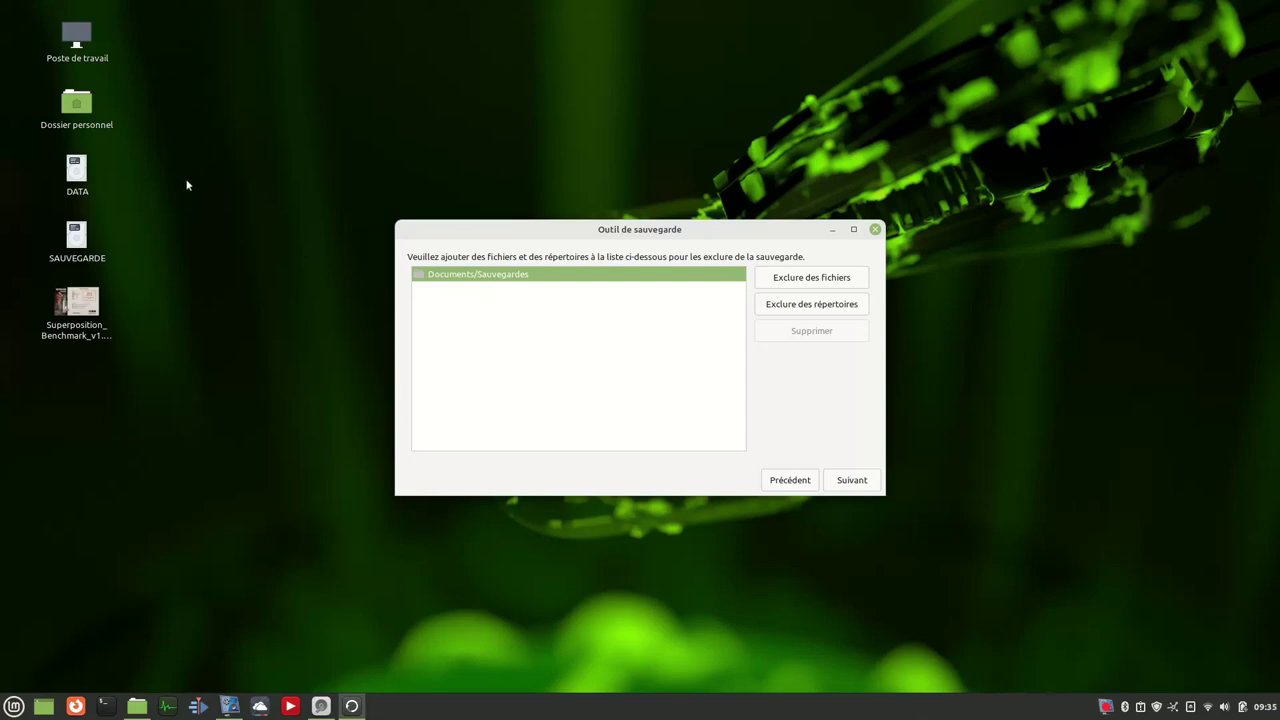
double_click(59, 103)
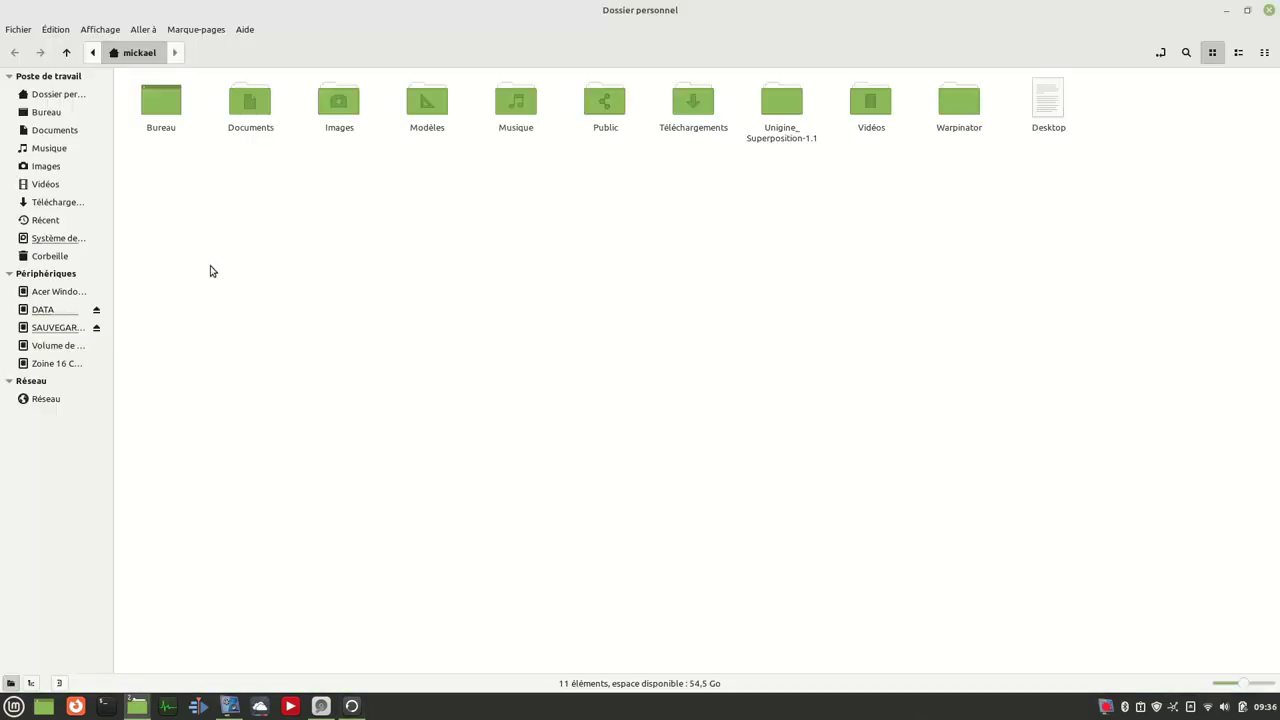
double_click(251, 110)
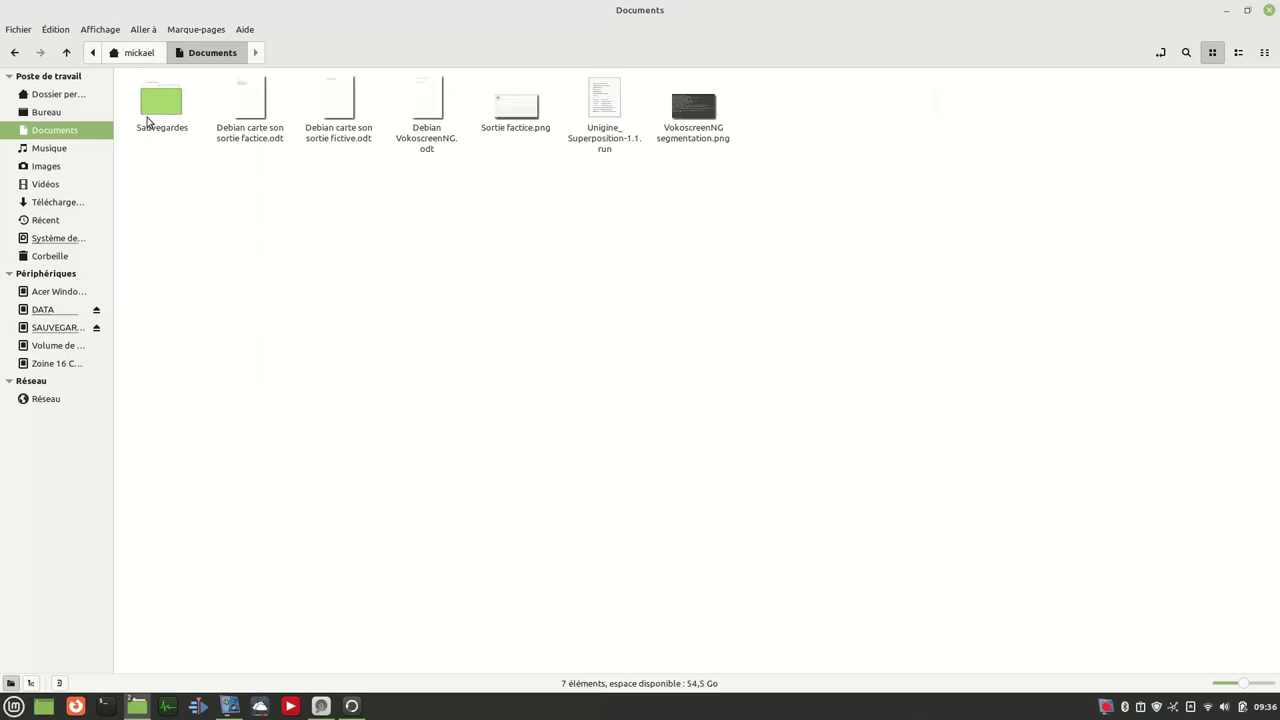
Close the Documents folder and continue the backup past the exclusions to the hidden files and folders to include.
click(1268, 10)
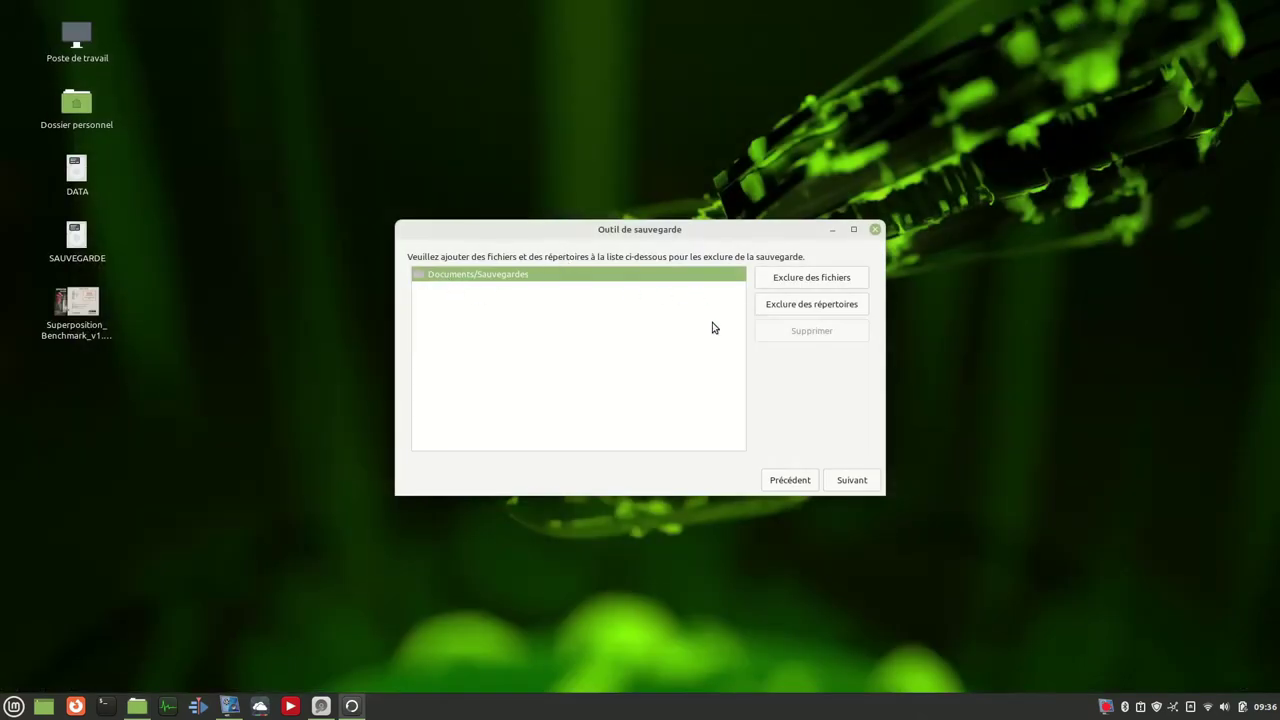
click(852, 480)
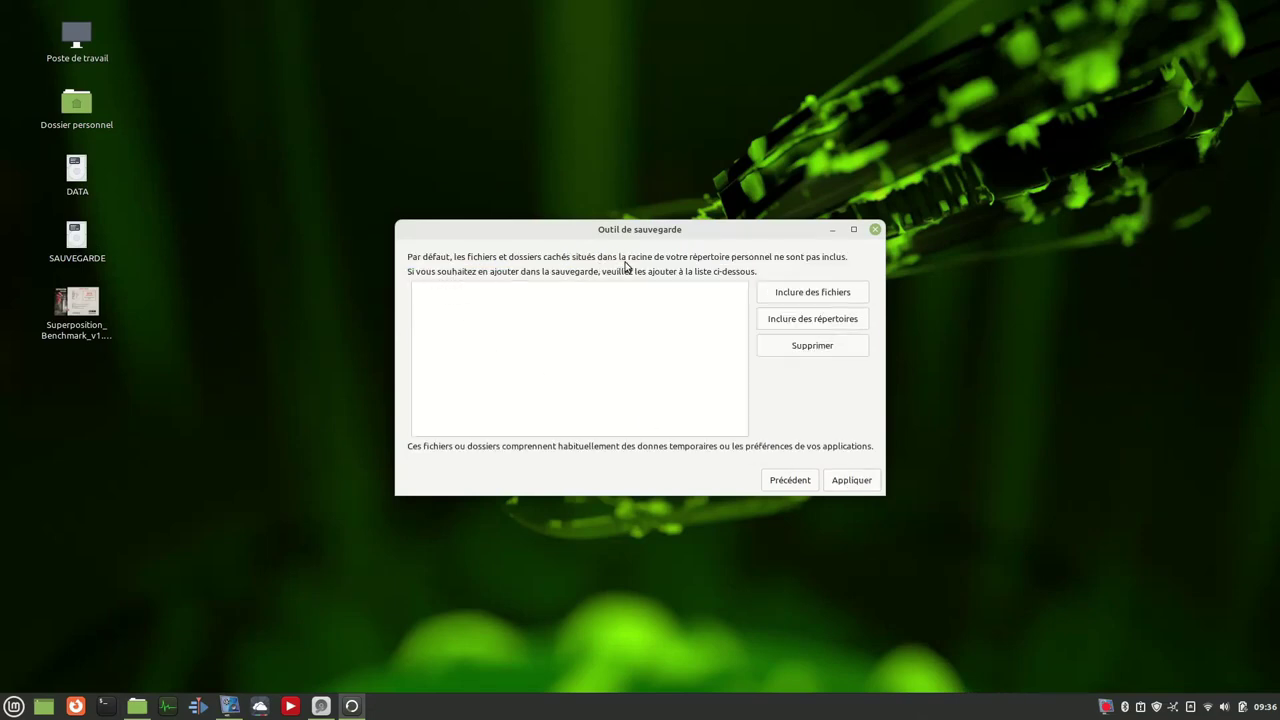
click(810, 297)
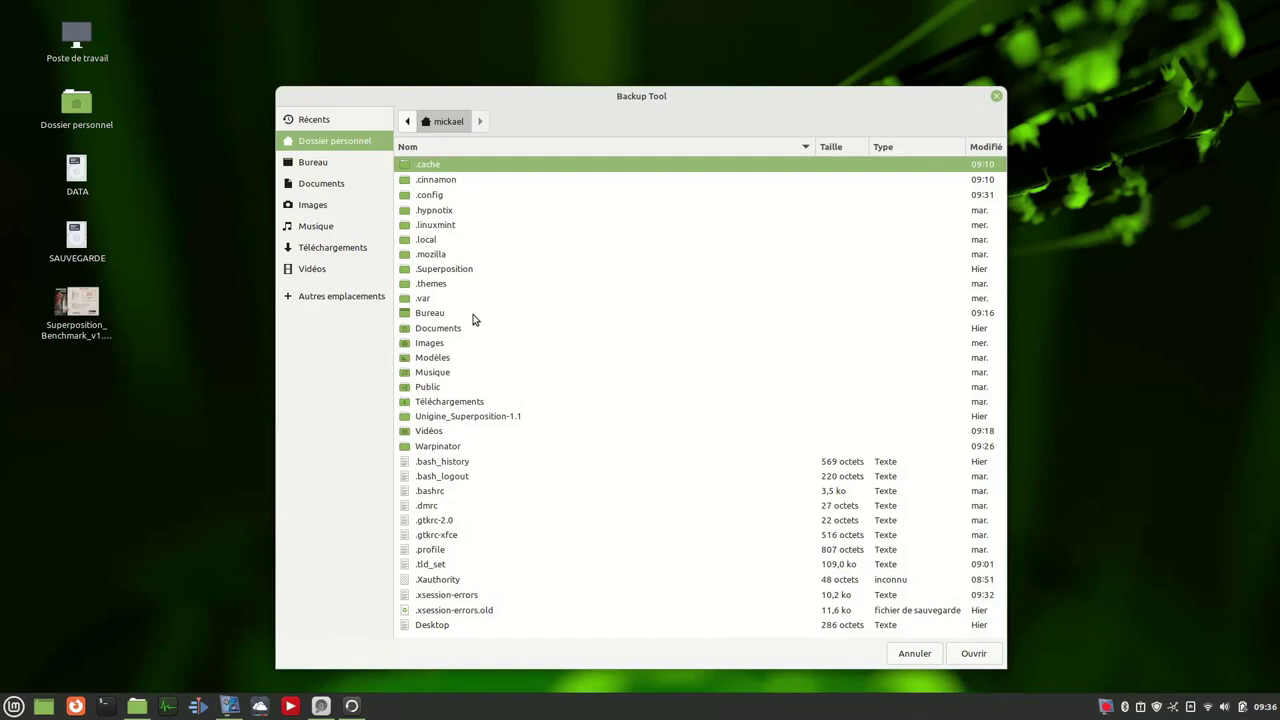
click(433, 257)
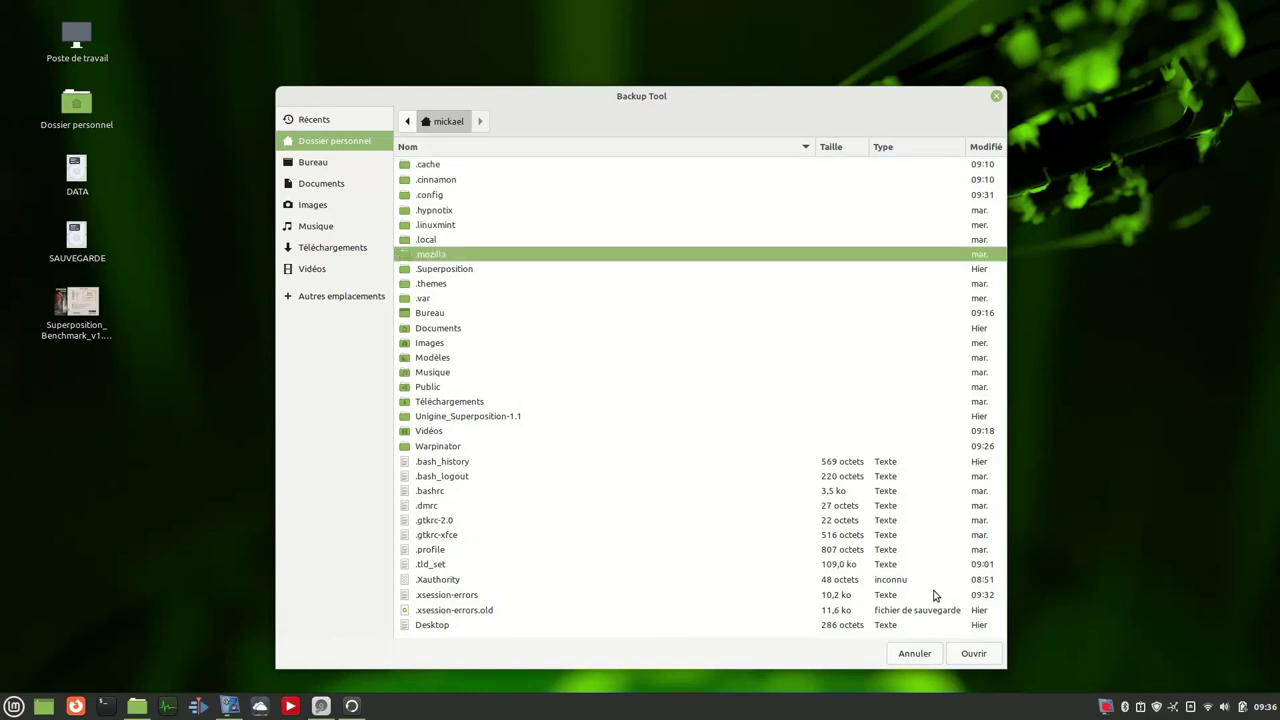
click(963, 657)
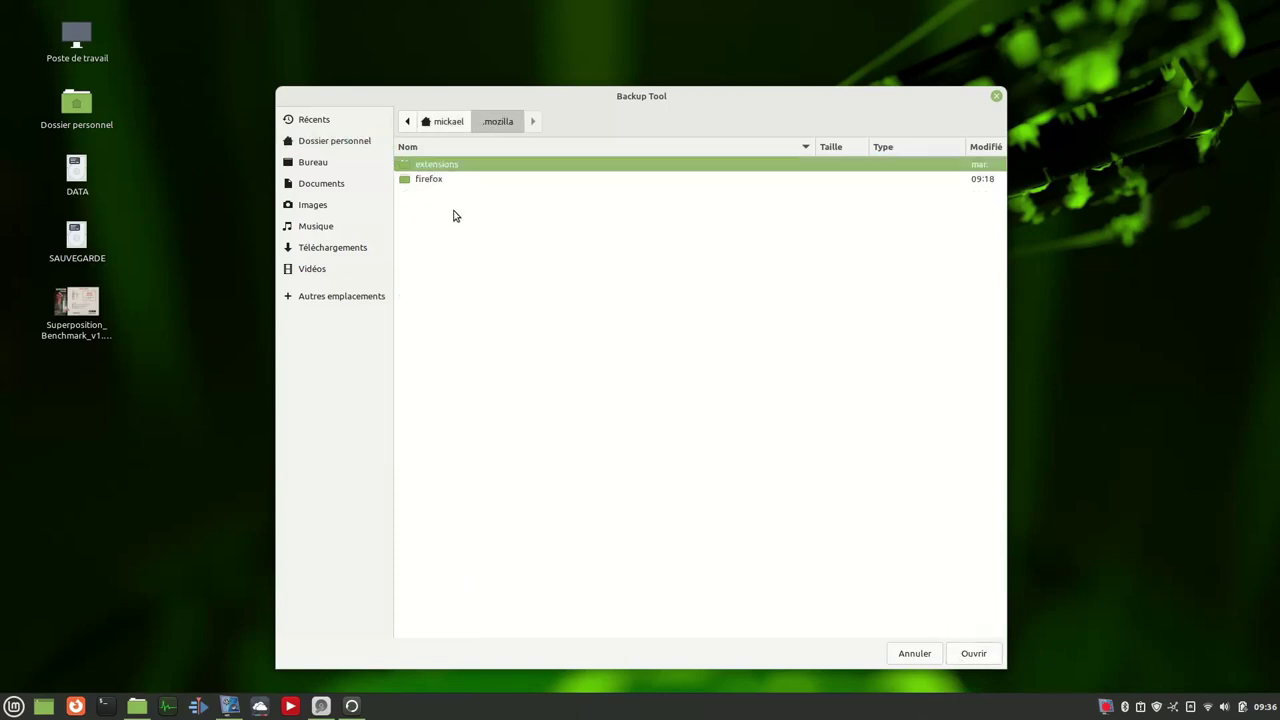
click(973, 657)
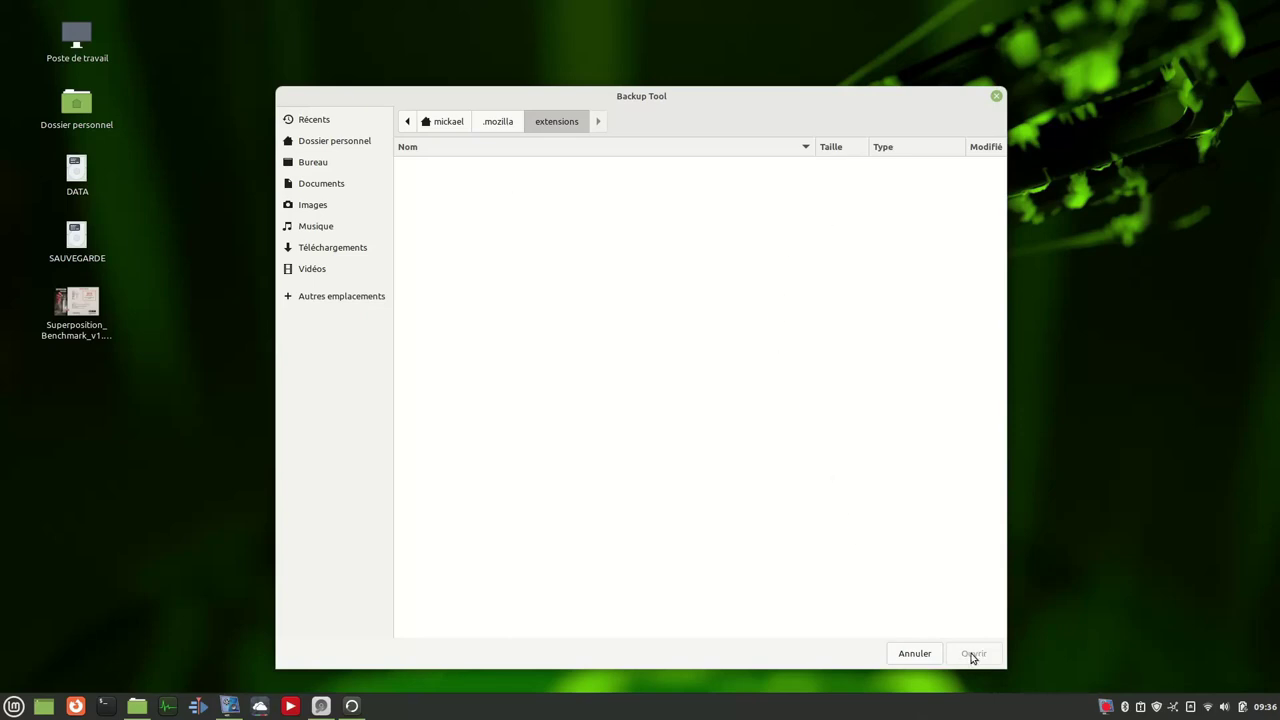
click(914, 655)
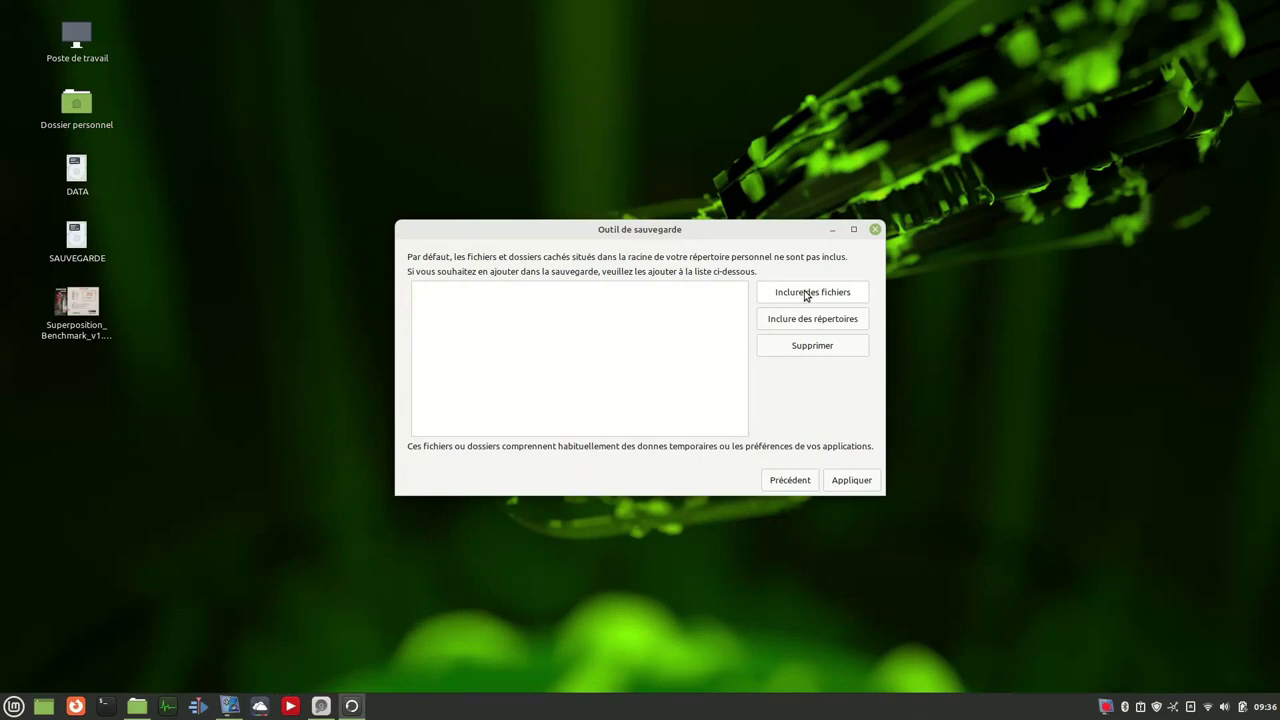
Include the hidden .mozilla directory in the backup and start saving the personal data.
click(811, 323)
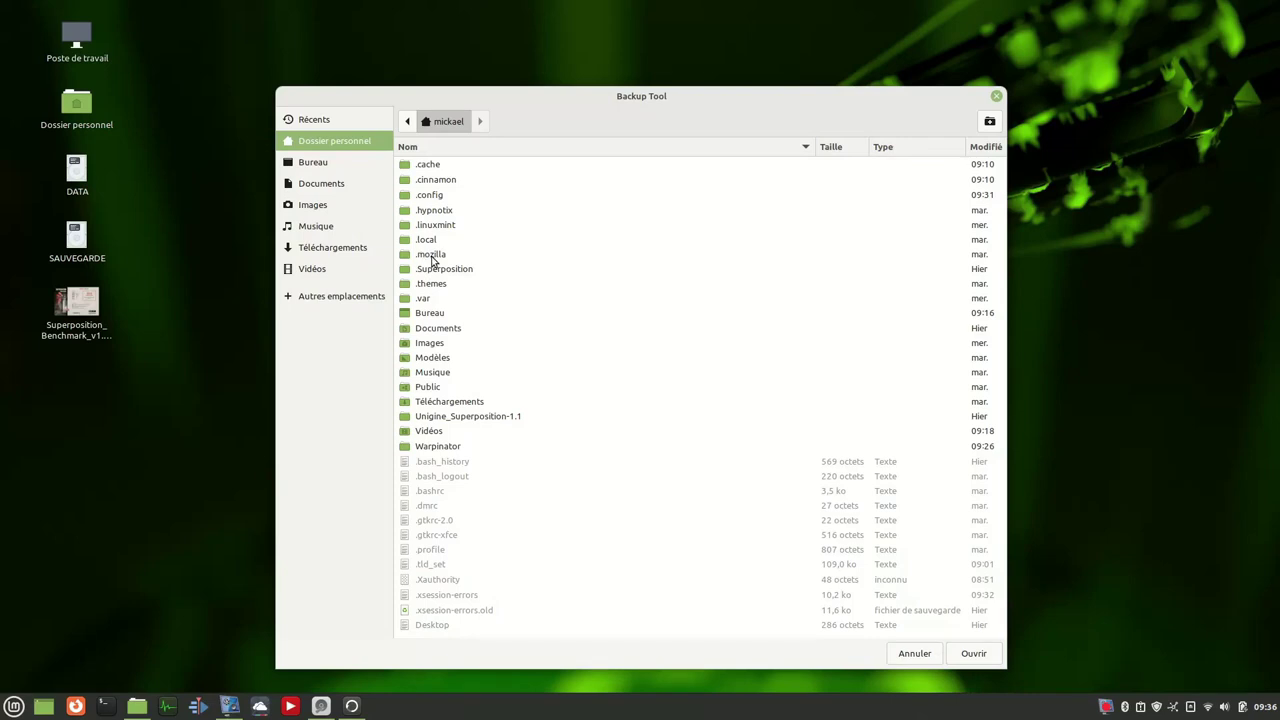
click(432, 257)
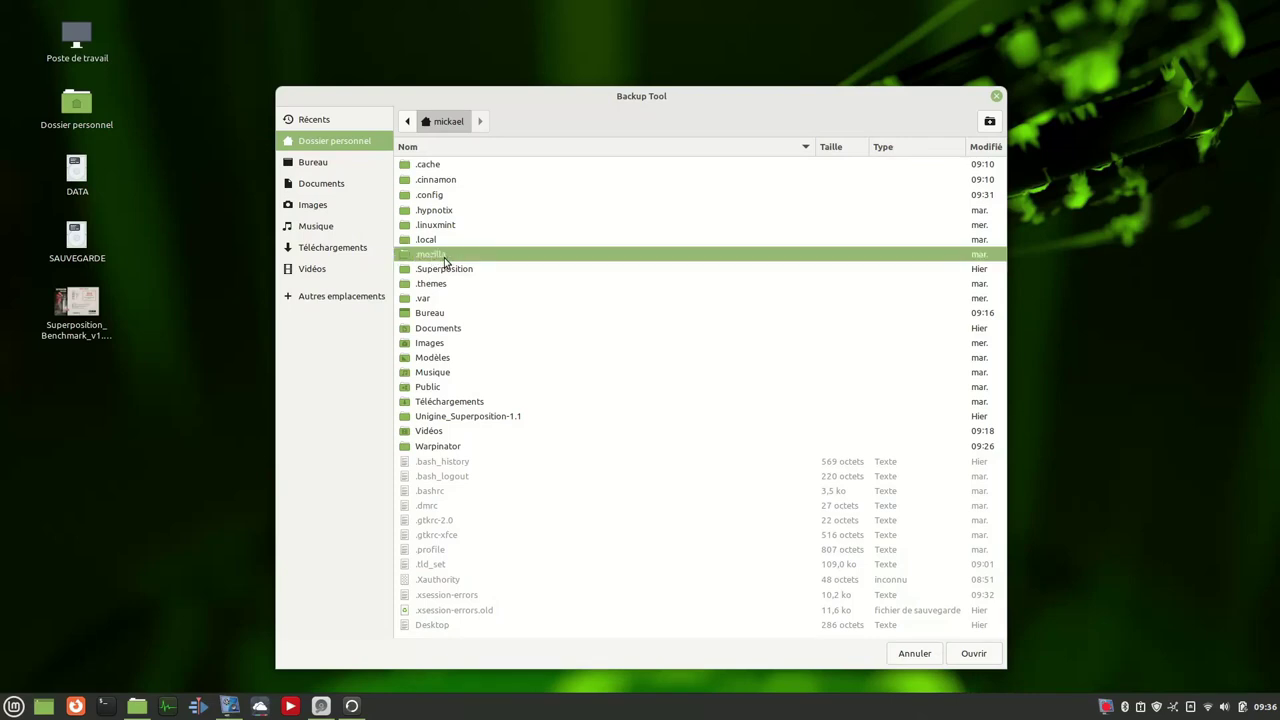
click(973, 655)
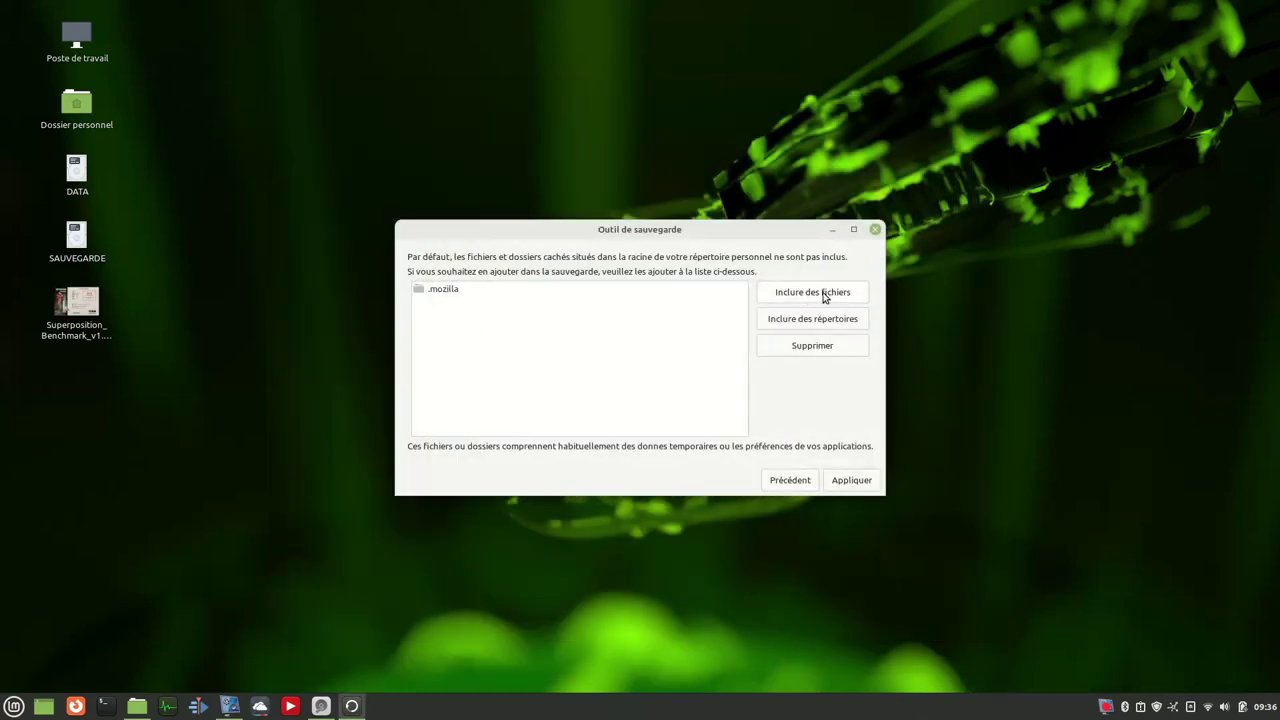
click(851, 481)
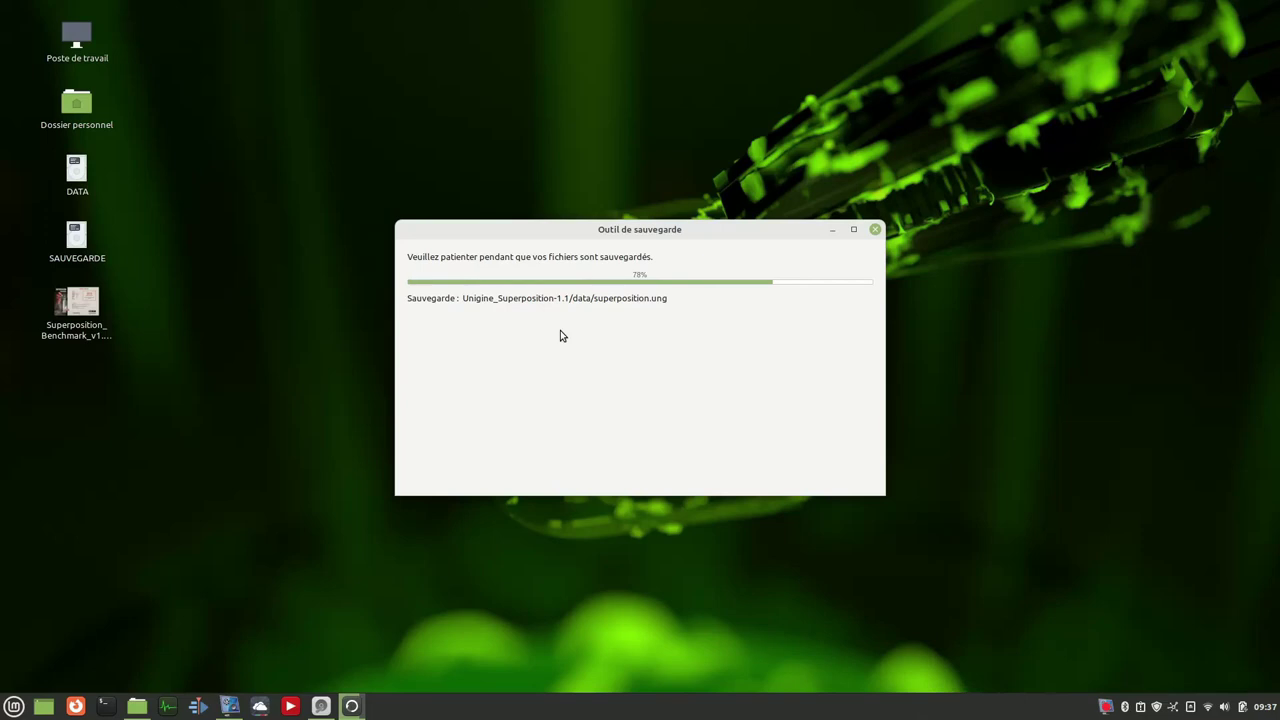
View the contents of Dossier personnel while the backup runs, and close the folder and the finished backup tool.
double_click(78, 124)
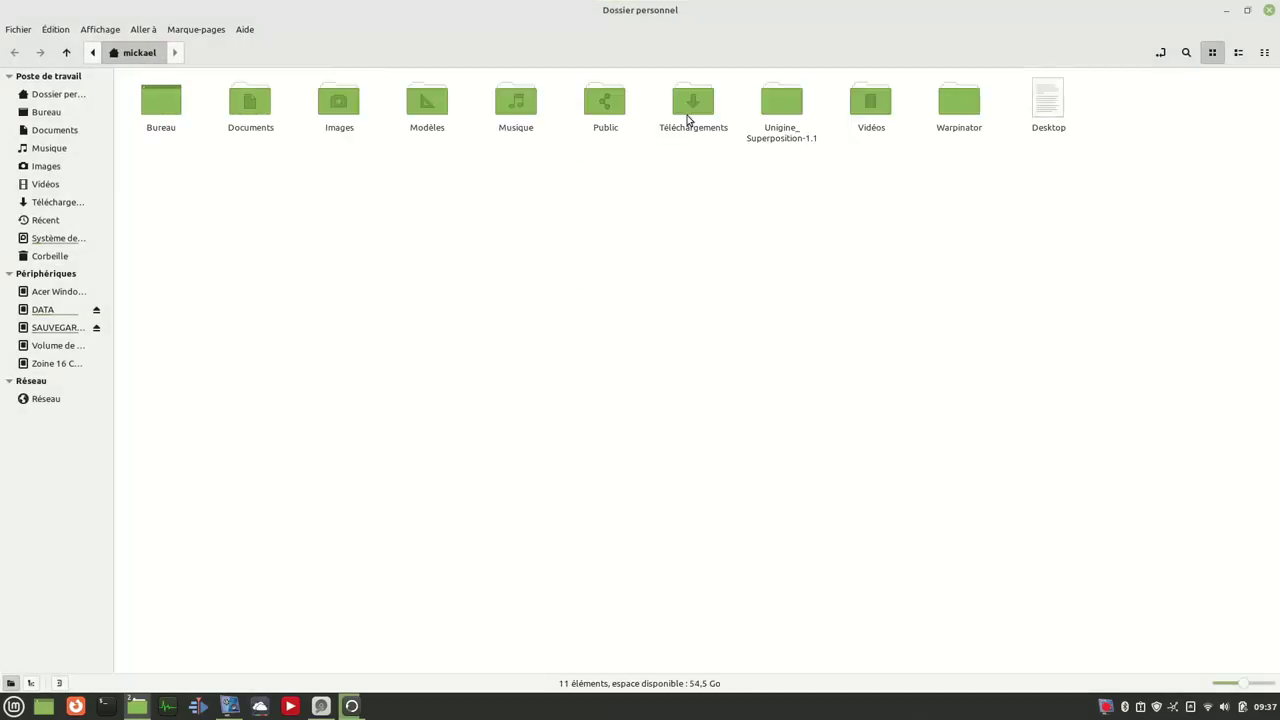
click(1271, 10)
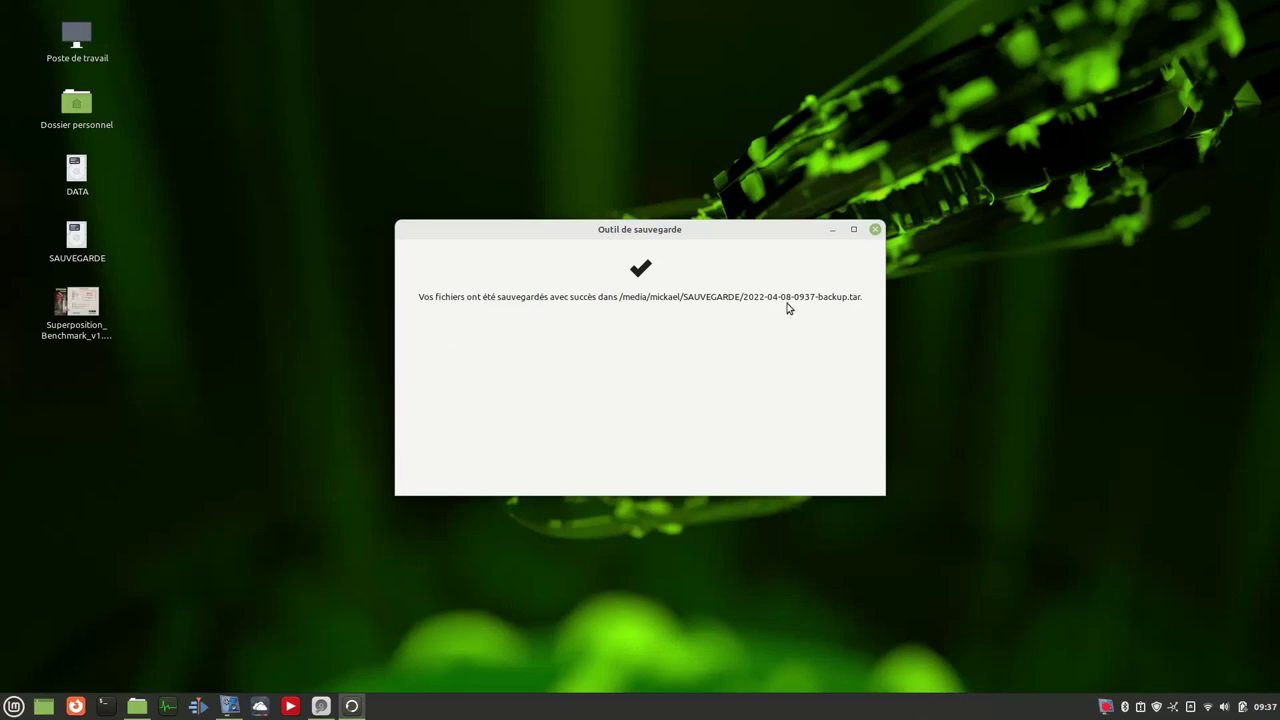
click(876, 229)
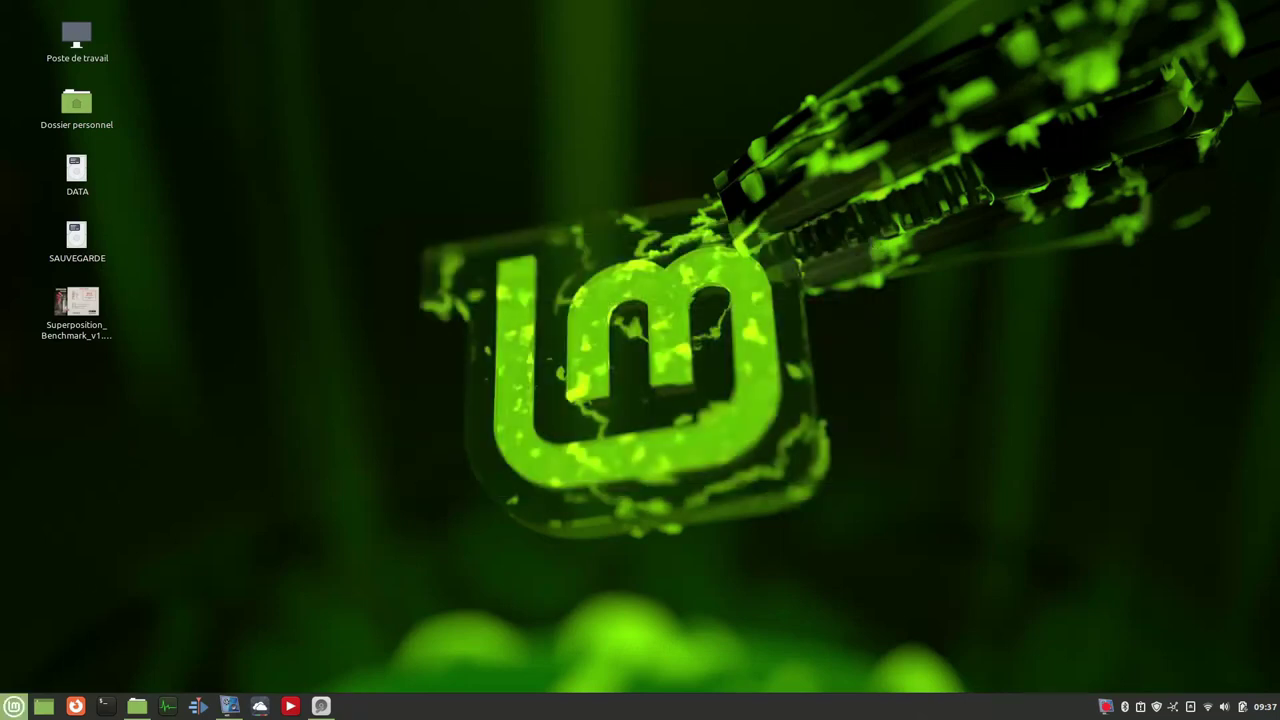
Launch Outil de sauvegarde from the Administration category and start restoring the personal data.
click(14, 706)
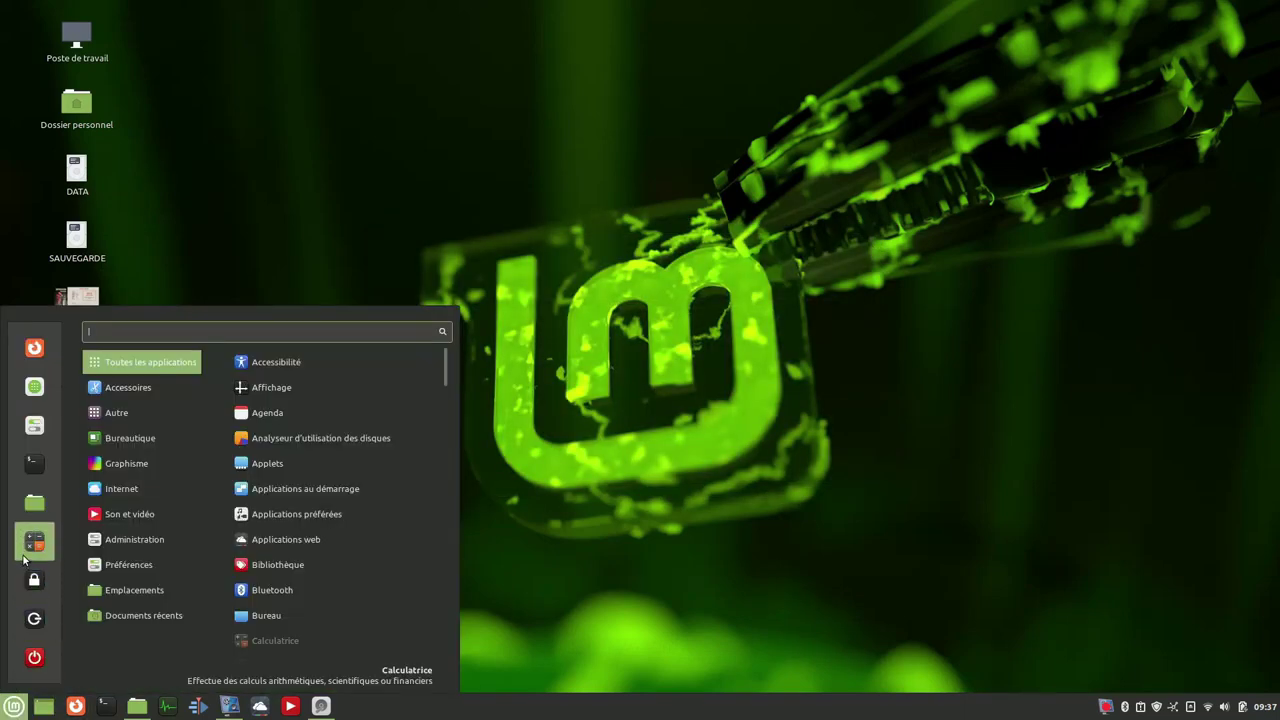
mouse_move(118, 548)
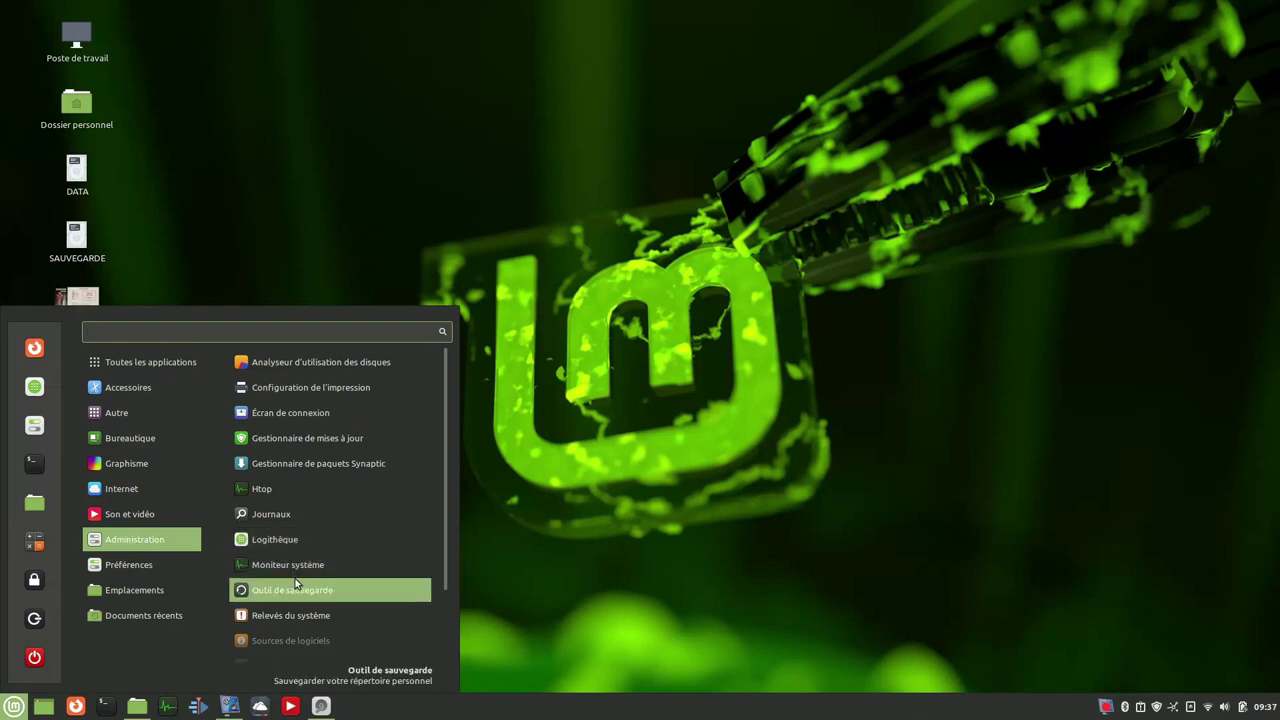
scroll(293, 582, down, 2)
click(320, 539)
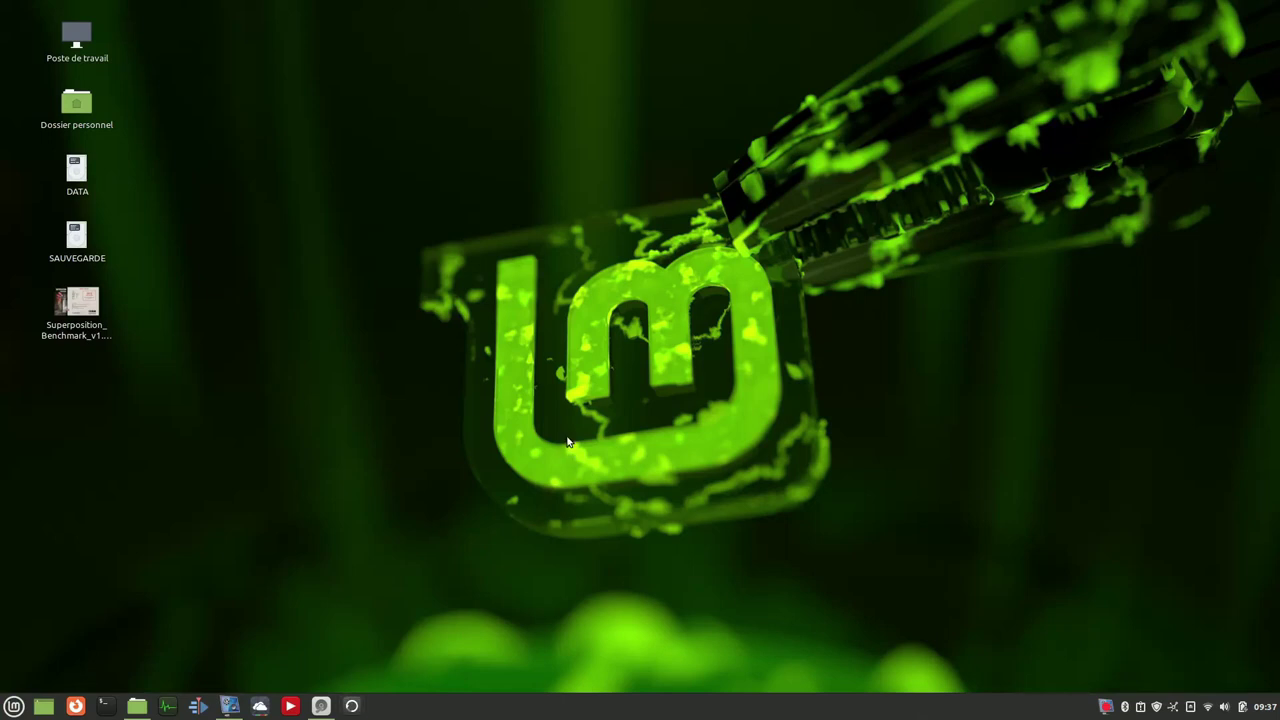
click(580, 325)
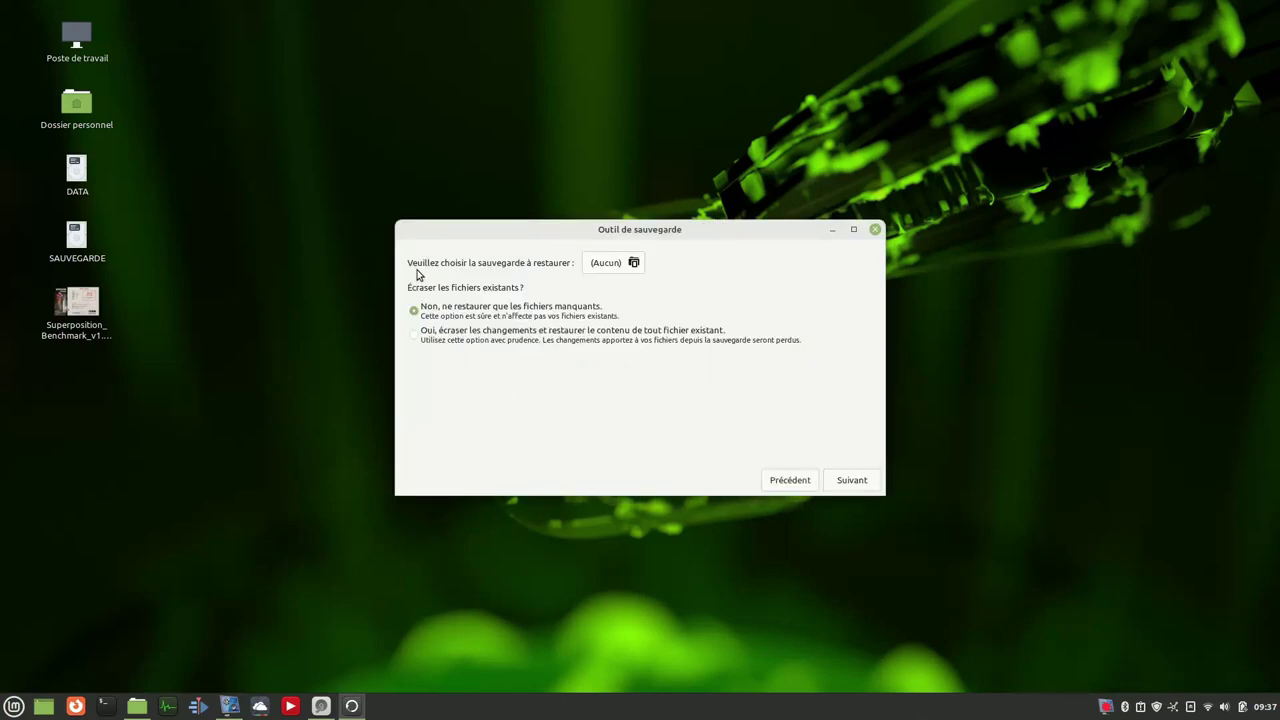
click(633, 263)
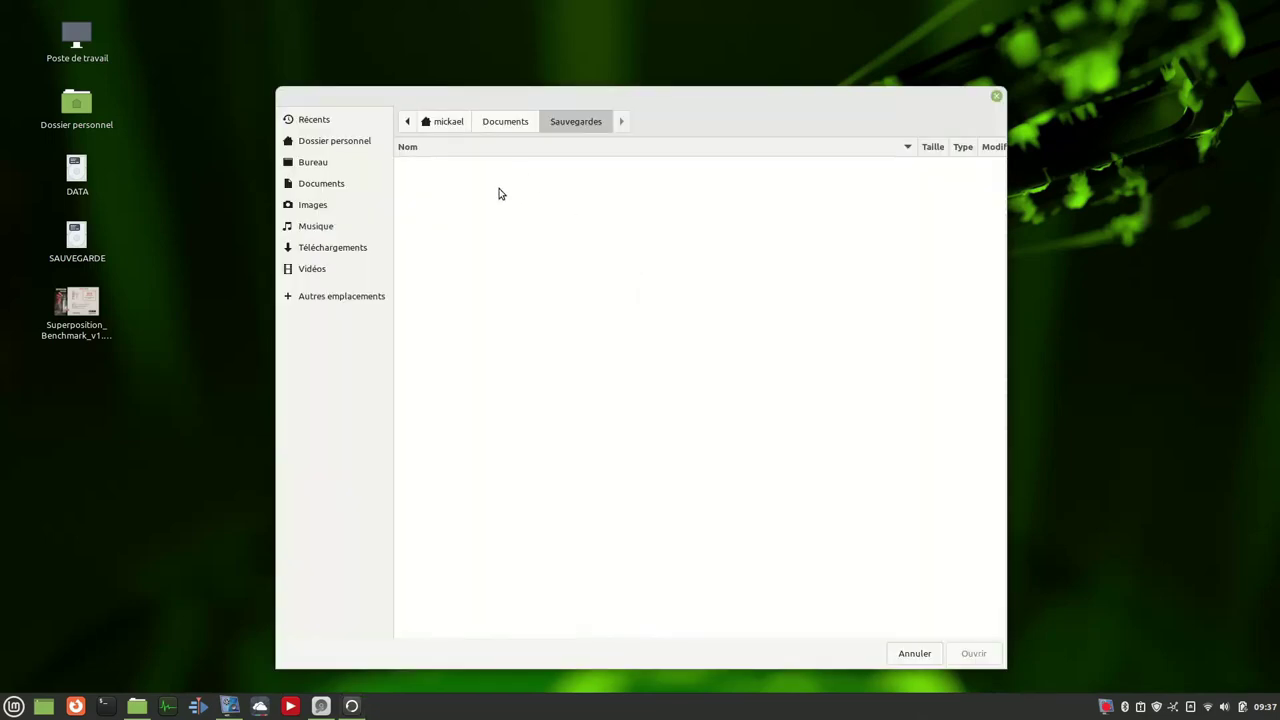
click(289, 303)
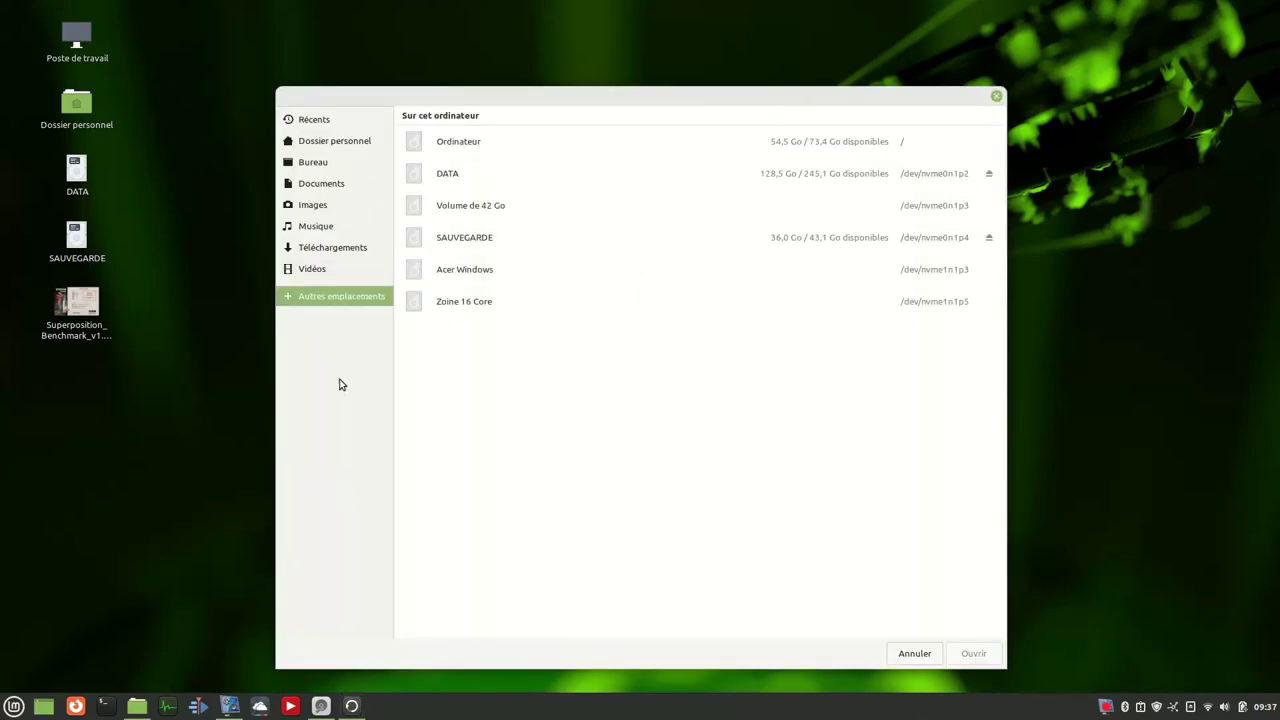
click(468, 245)
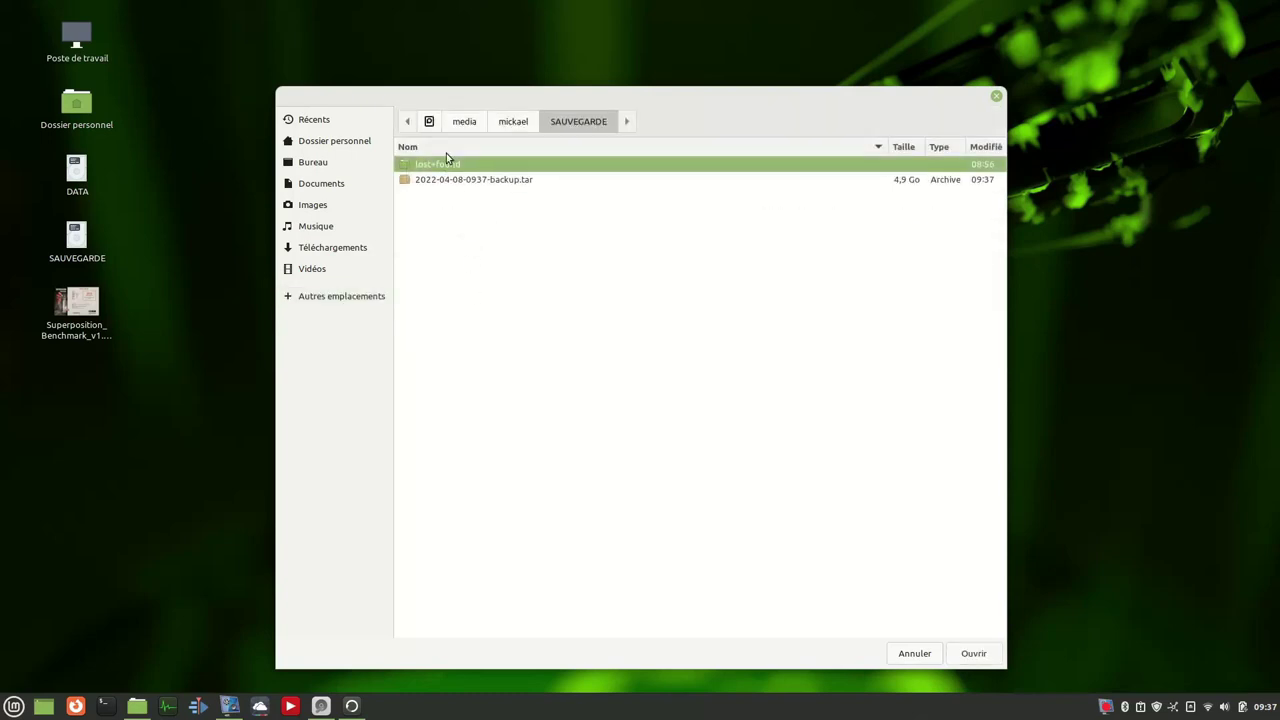
click(481, 184)
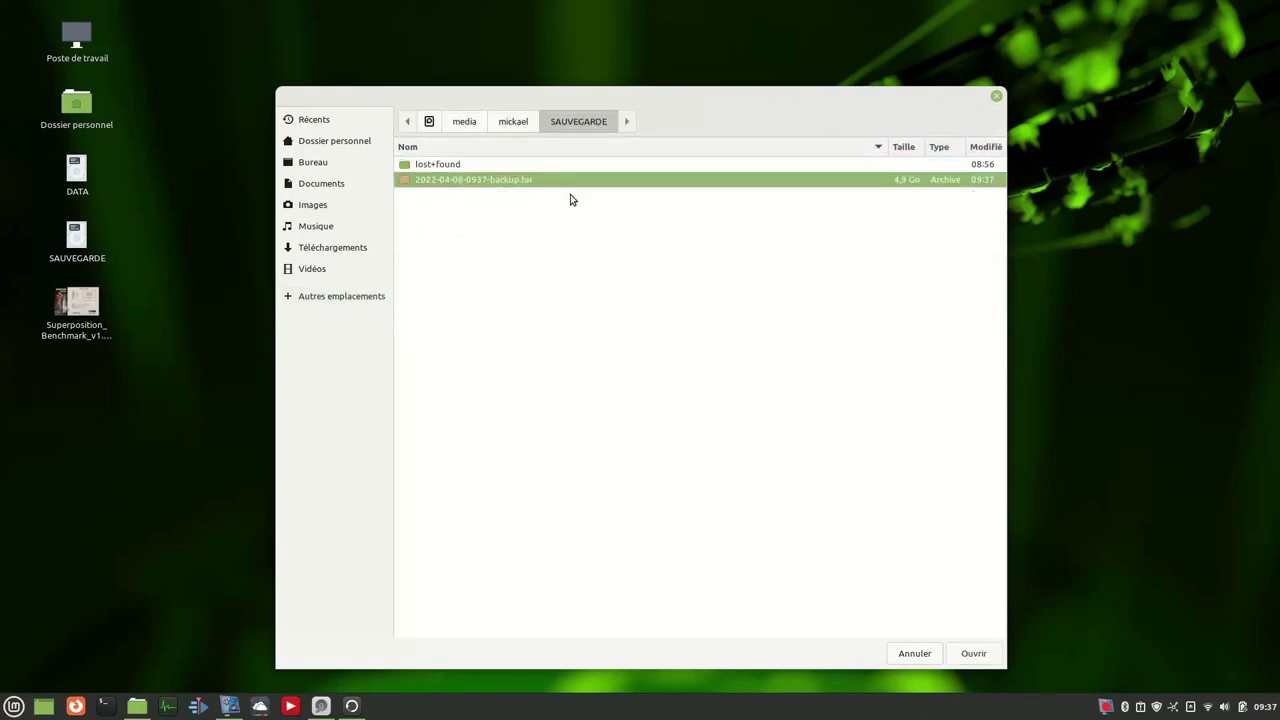
click(970, 653)
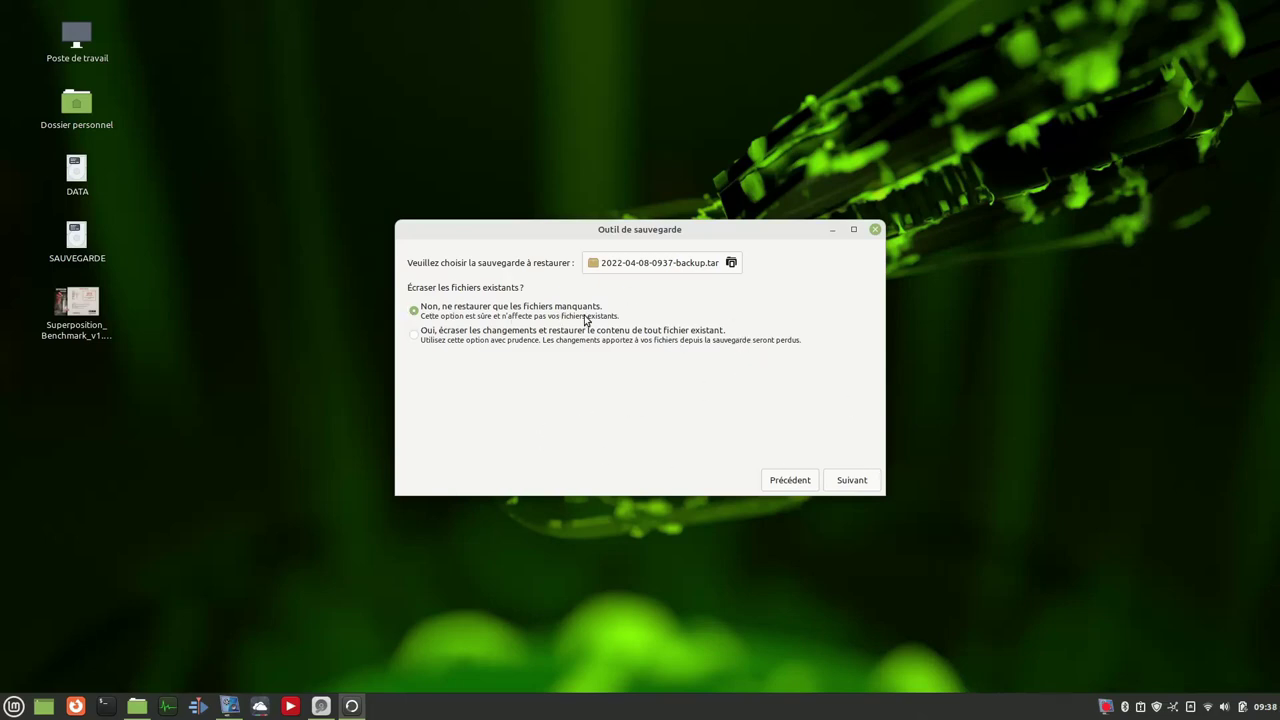
Delete Sortie factice.png and VokoscreenNG segmentation.png from the Images folder in Dossier personnel, and close the folder.
double_click(77, 108)
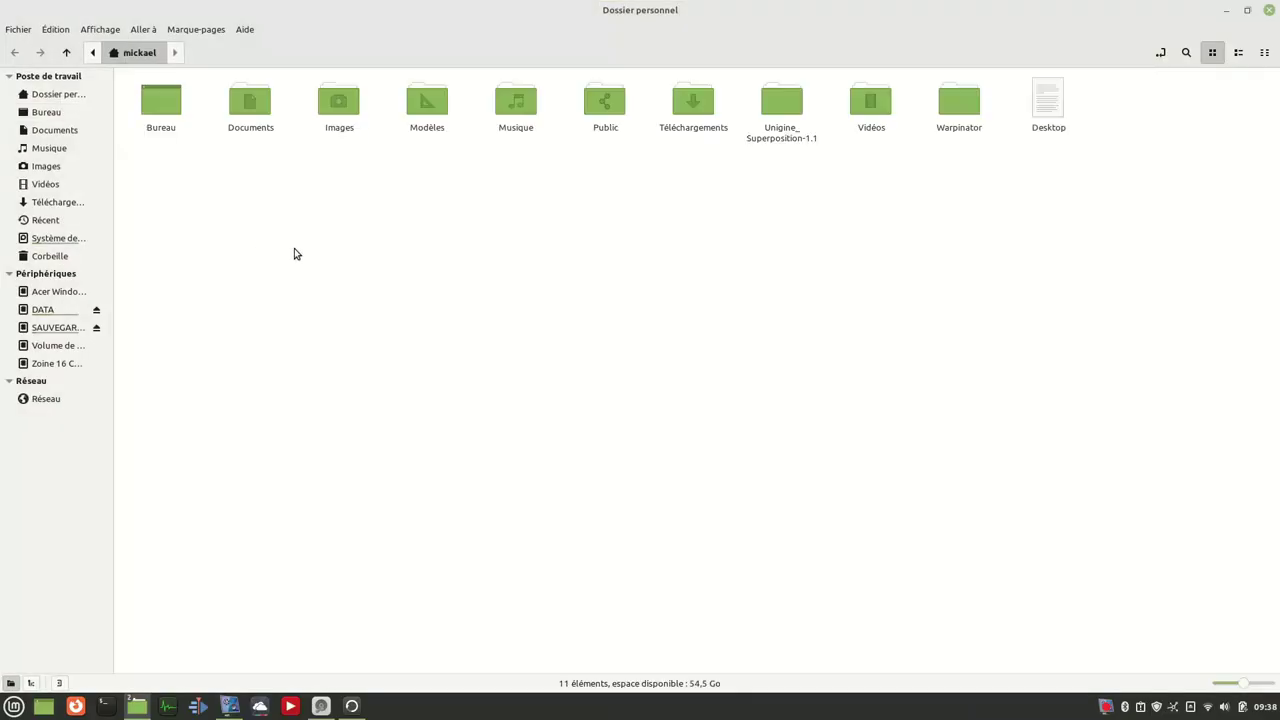
double_click(338, 114)
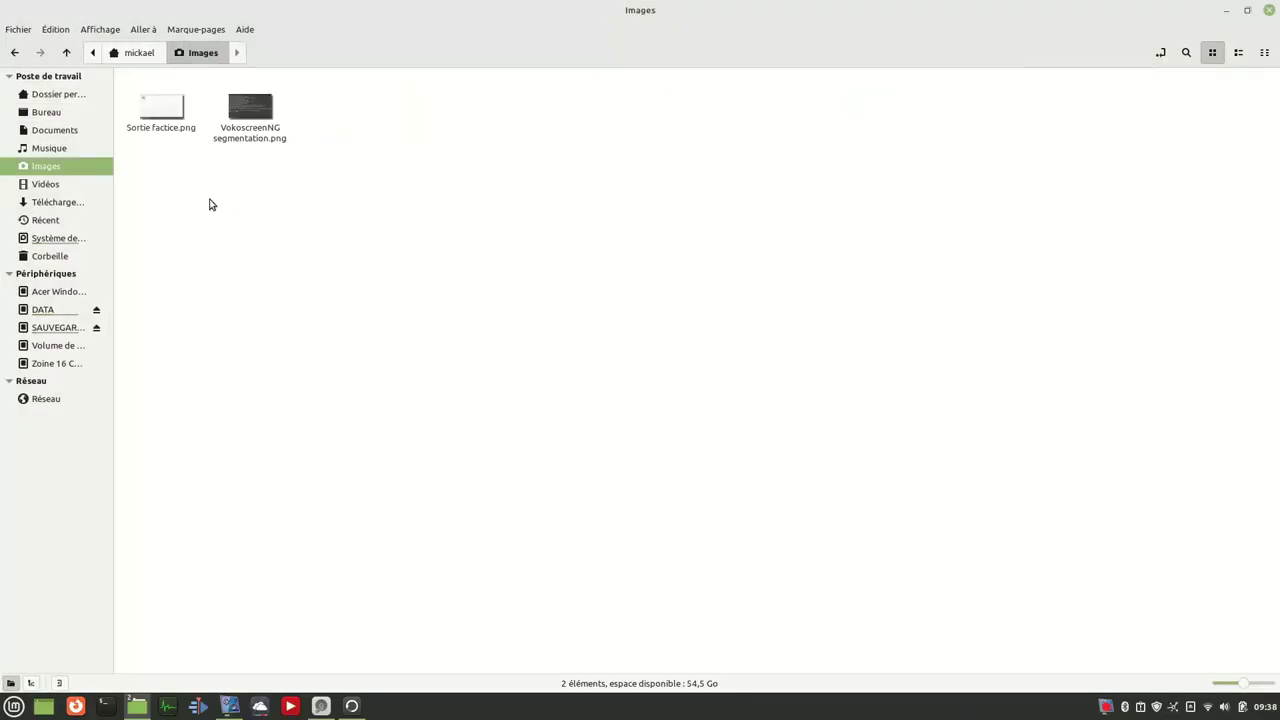
drag(169, 176, 300, 116)
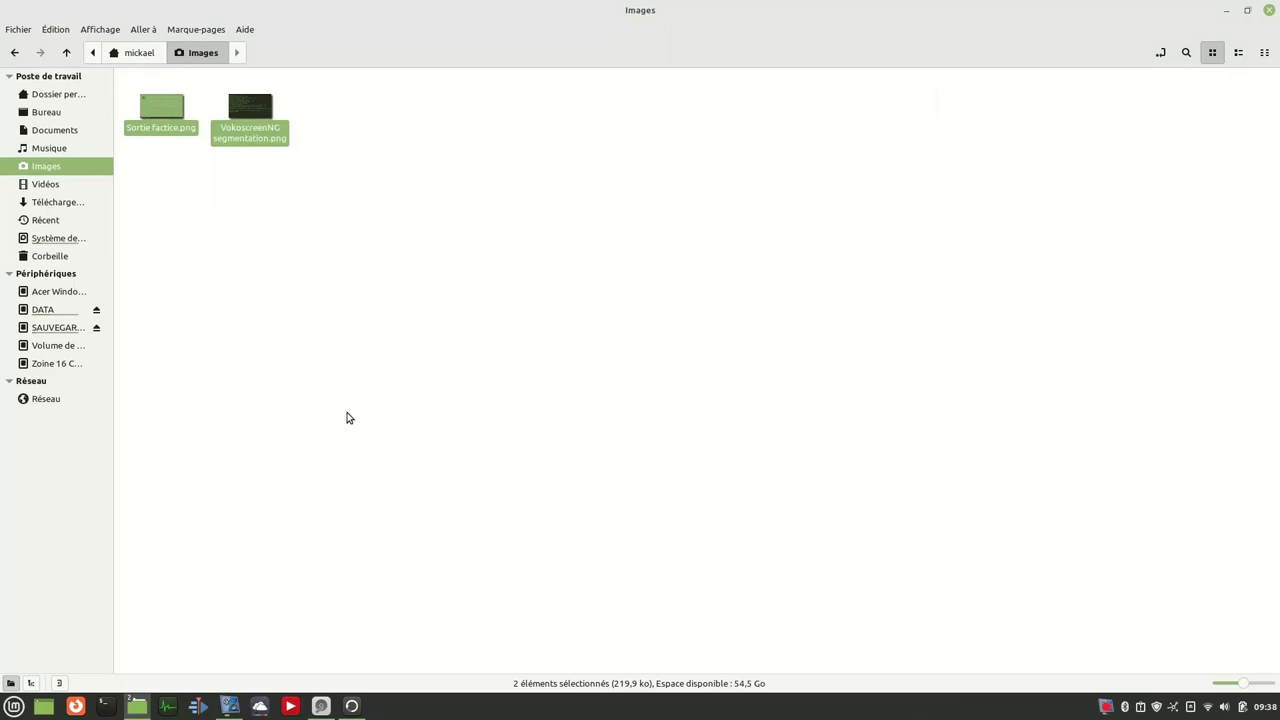
key(Delete)
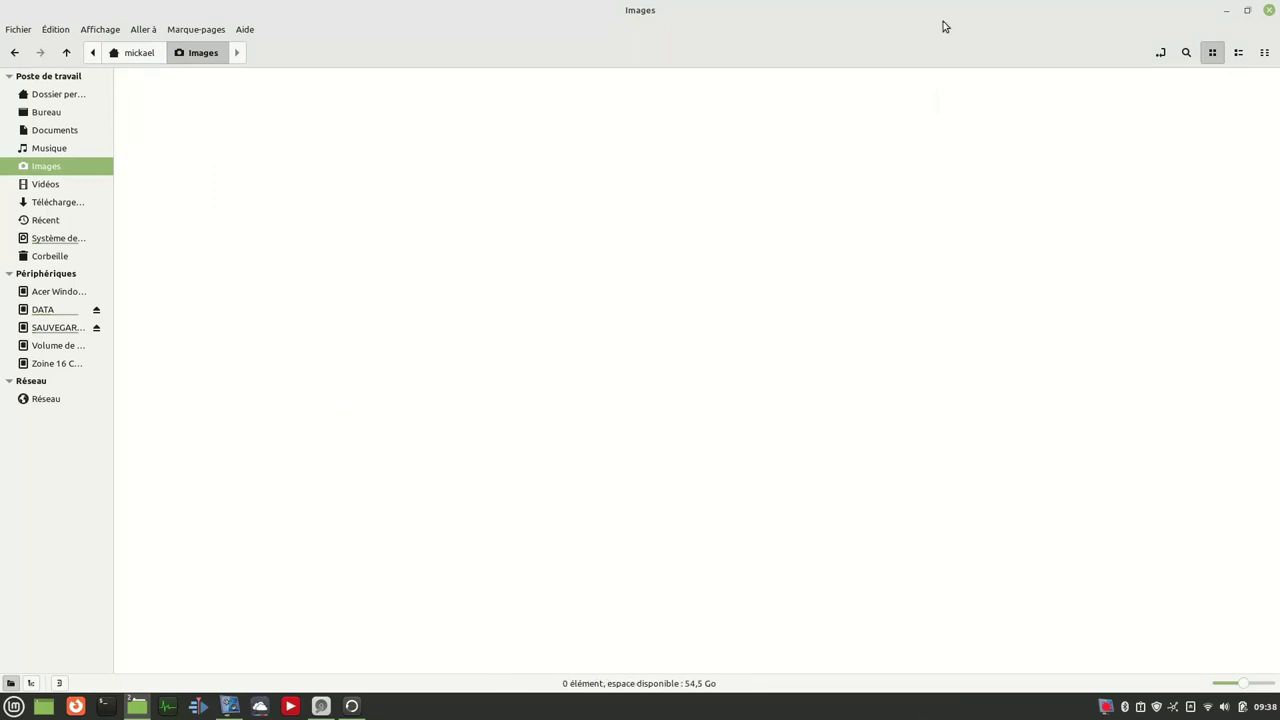
click(1269, 10)
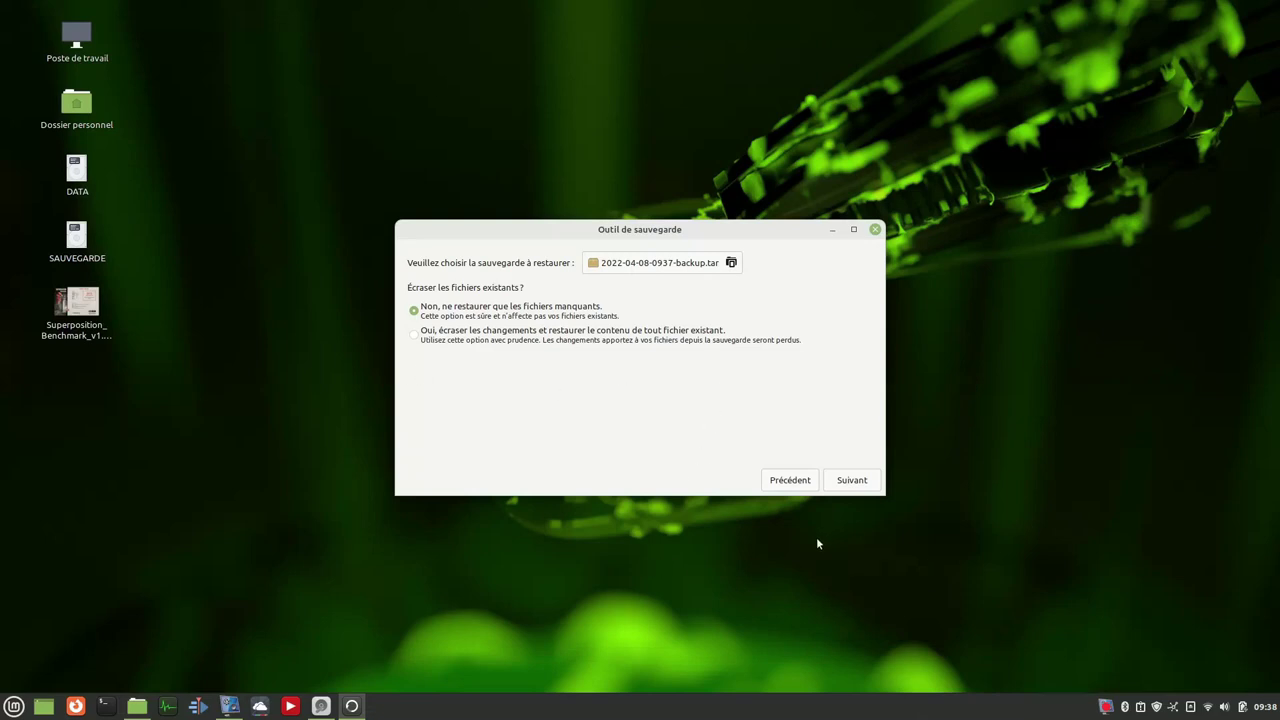
Restore only the missing files from the backup, close the tool and check the Images folder in Dossier personnel.
click(851, 480)
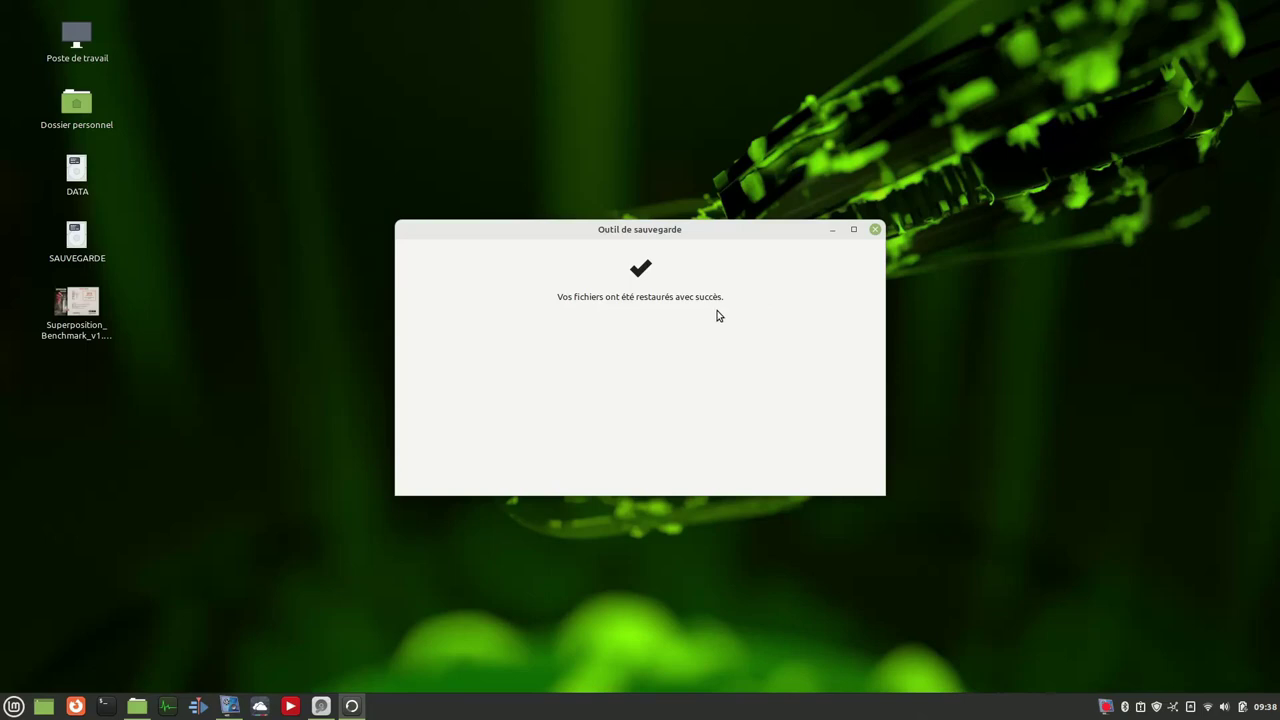
click(875, 229)
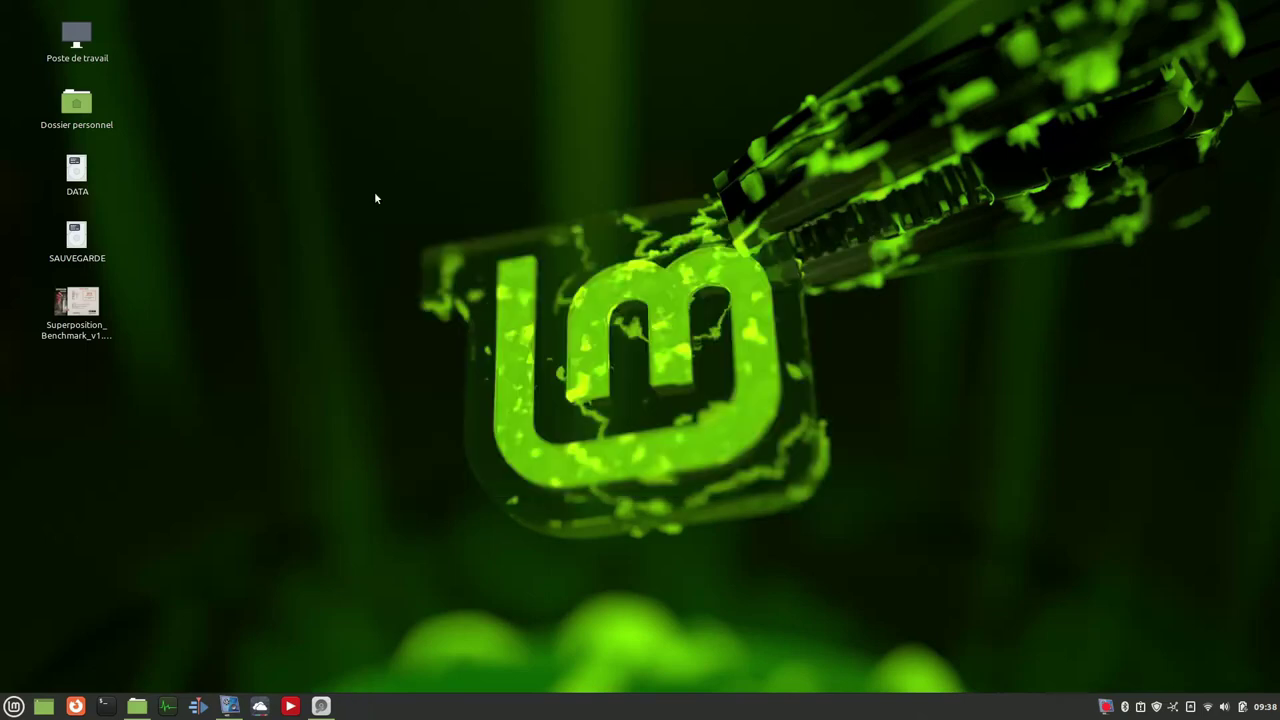
double_click(76, 104)
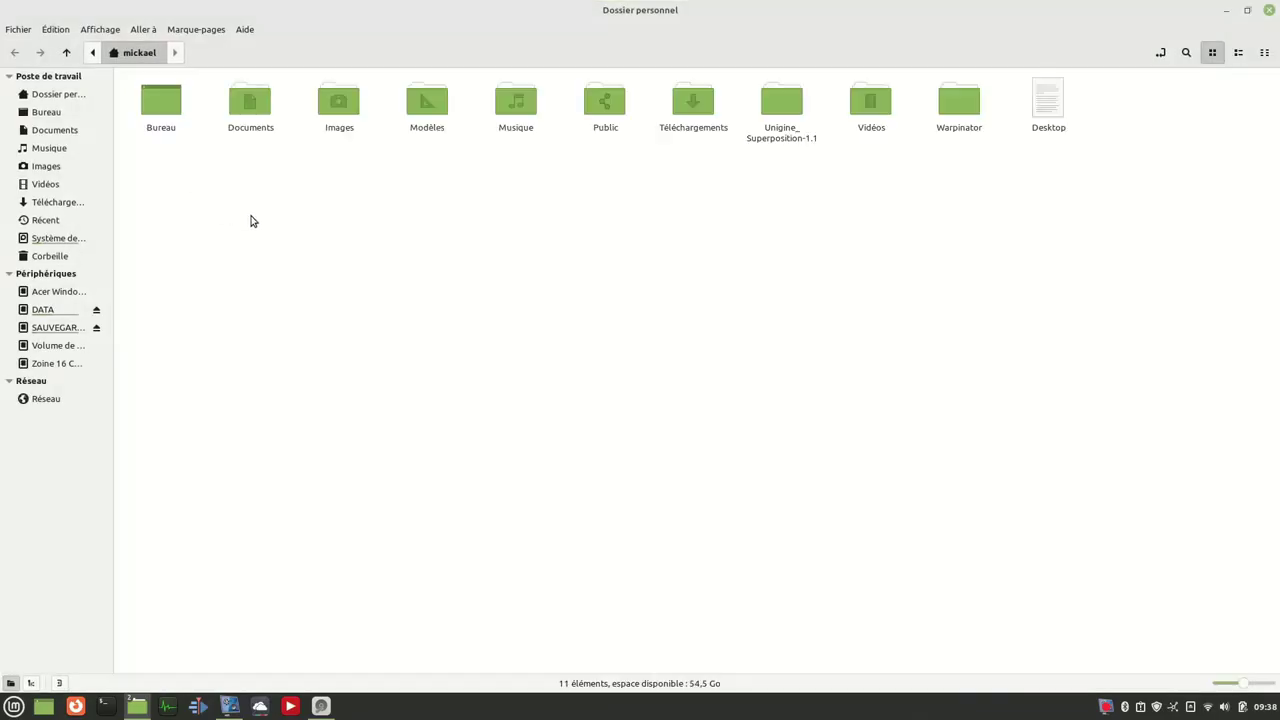
double_click(335, 104)
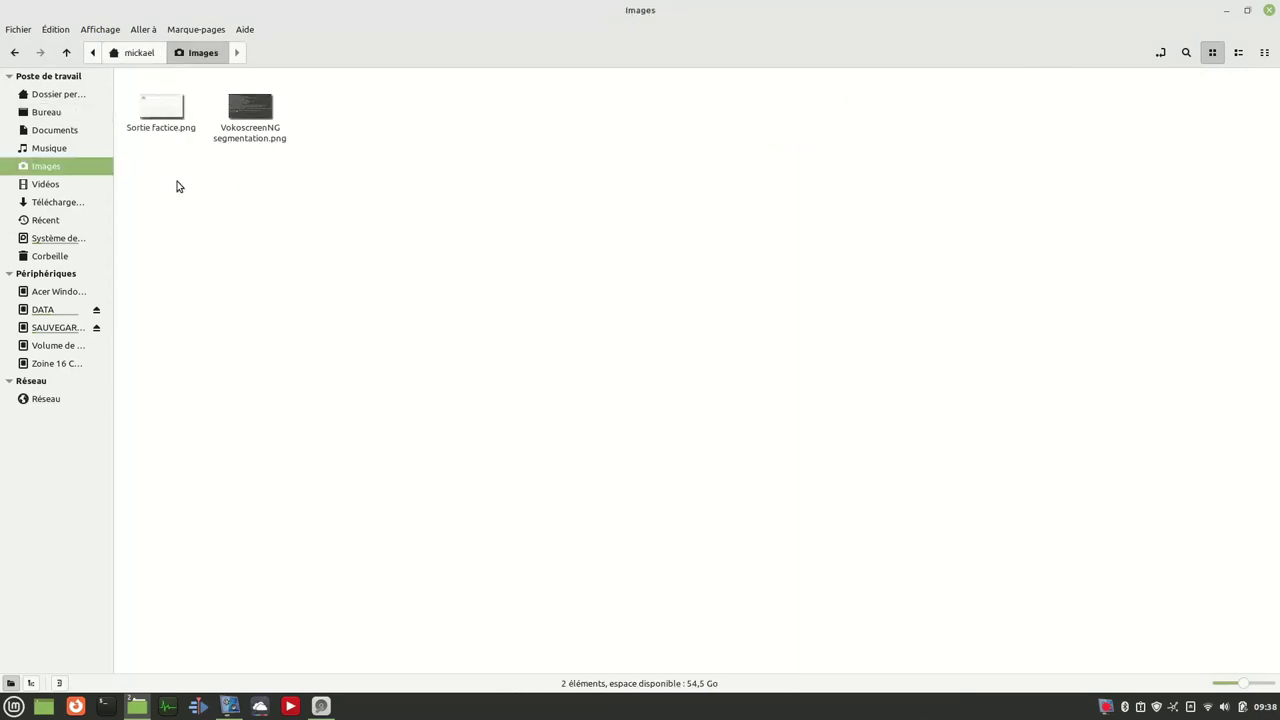
click(1271, 9)
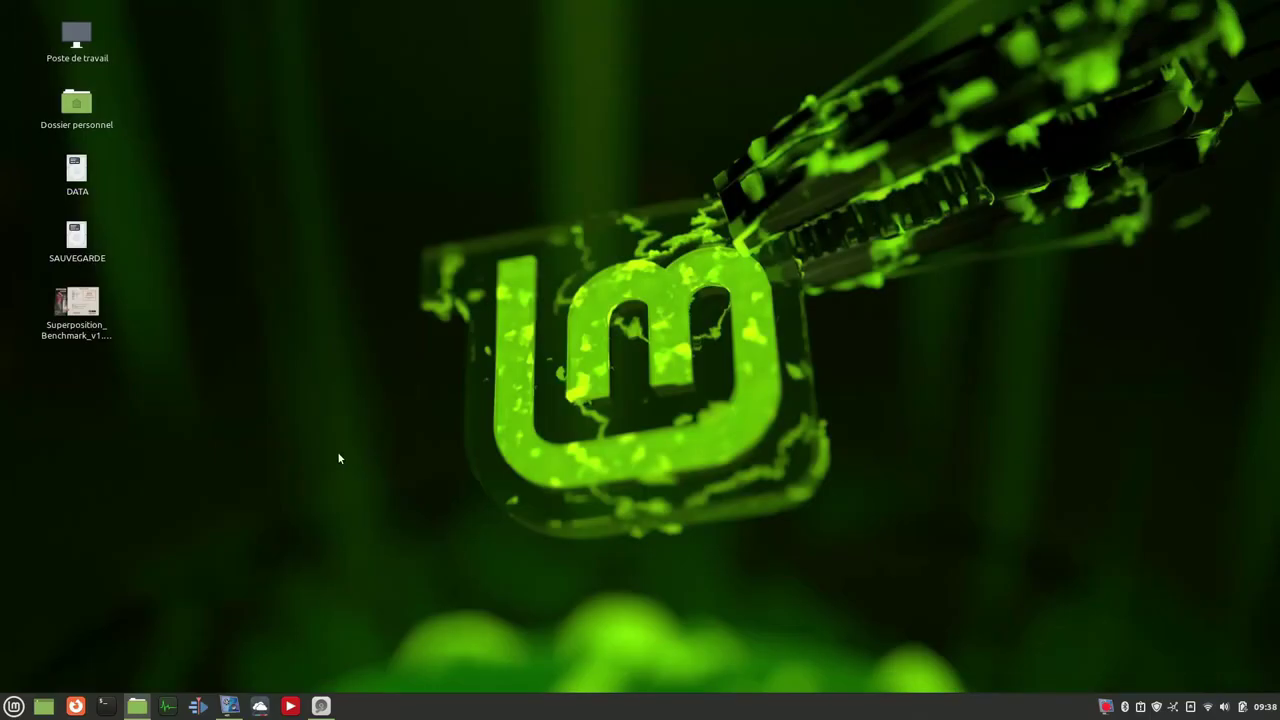
Launch Timeshift from the Administration category and authenticate with the account password.
click(14, 706)
mouse_move(135, 514)
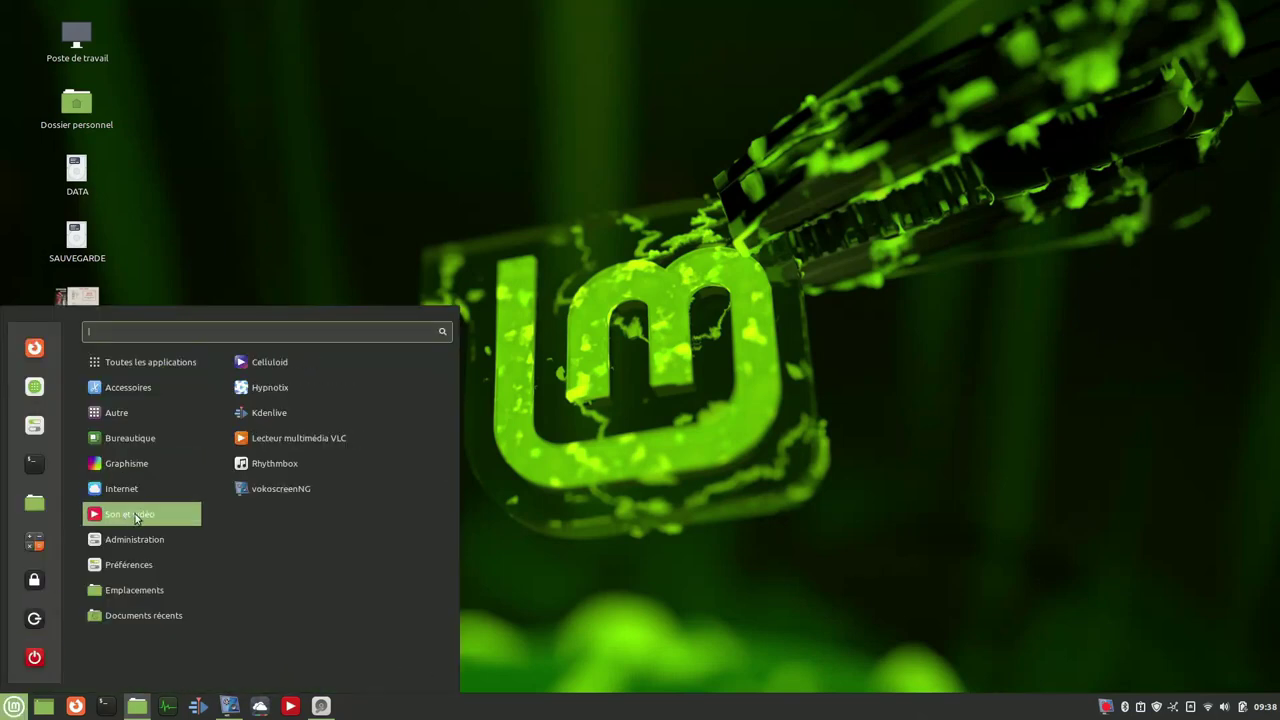
mouse_move(133, 536)
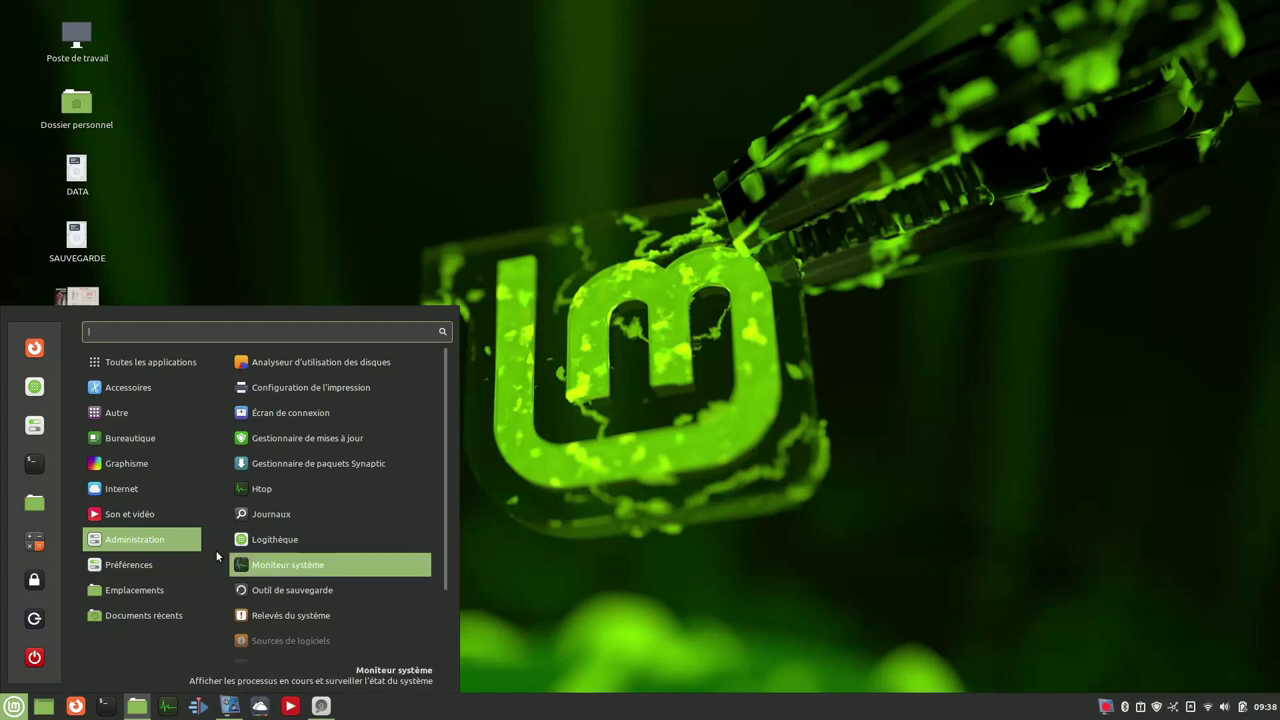
scroll(292, 527, down, 2)
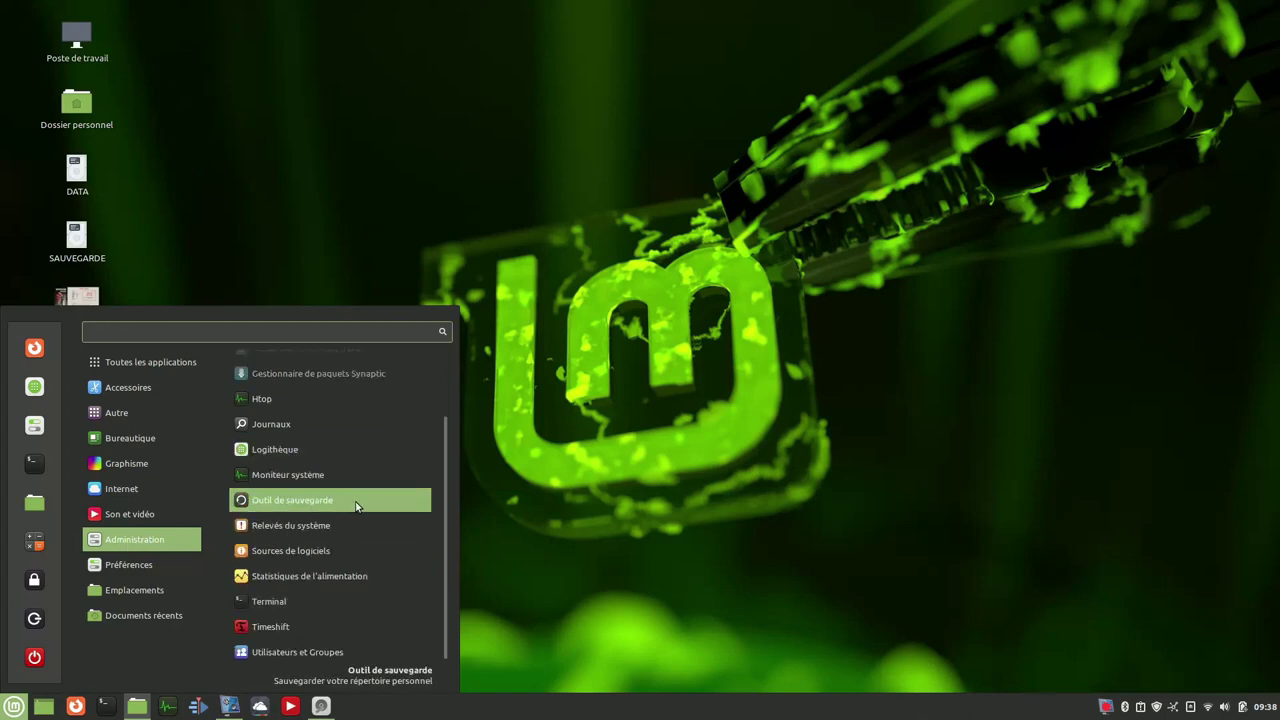
click(285, 627)
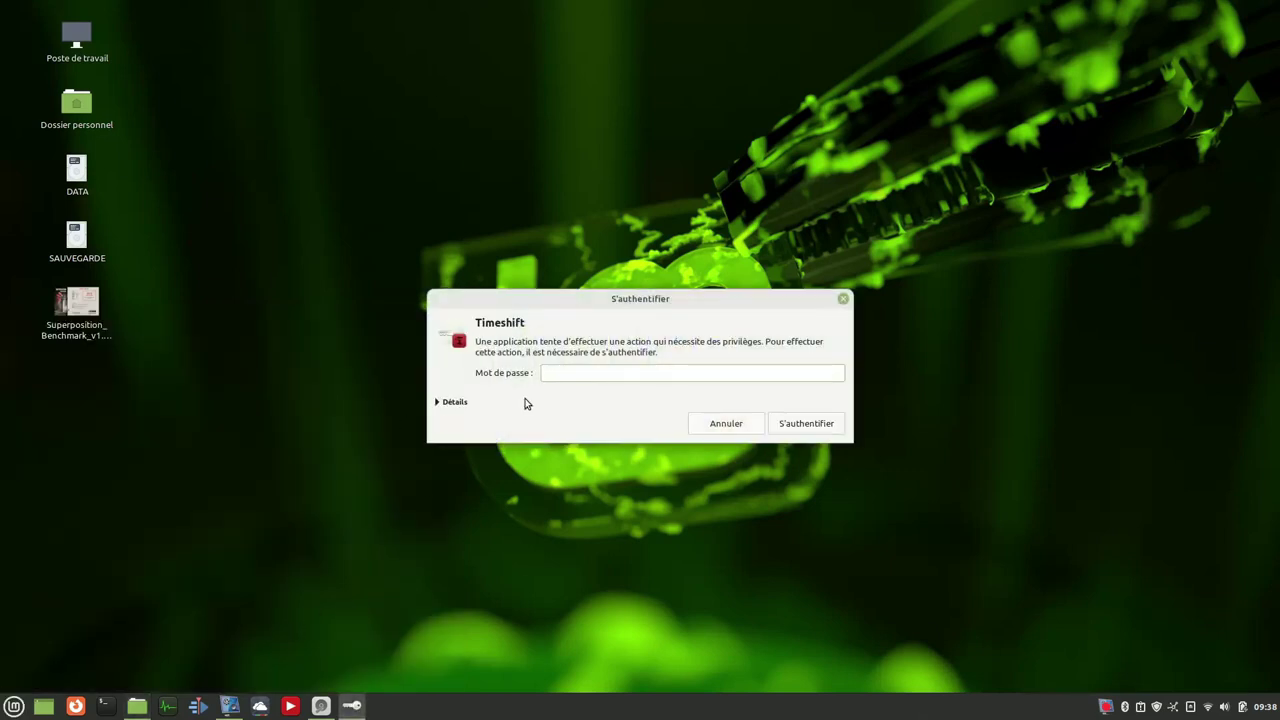
key(Return)
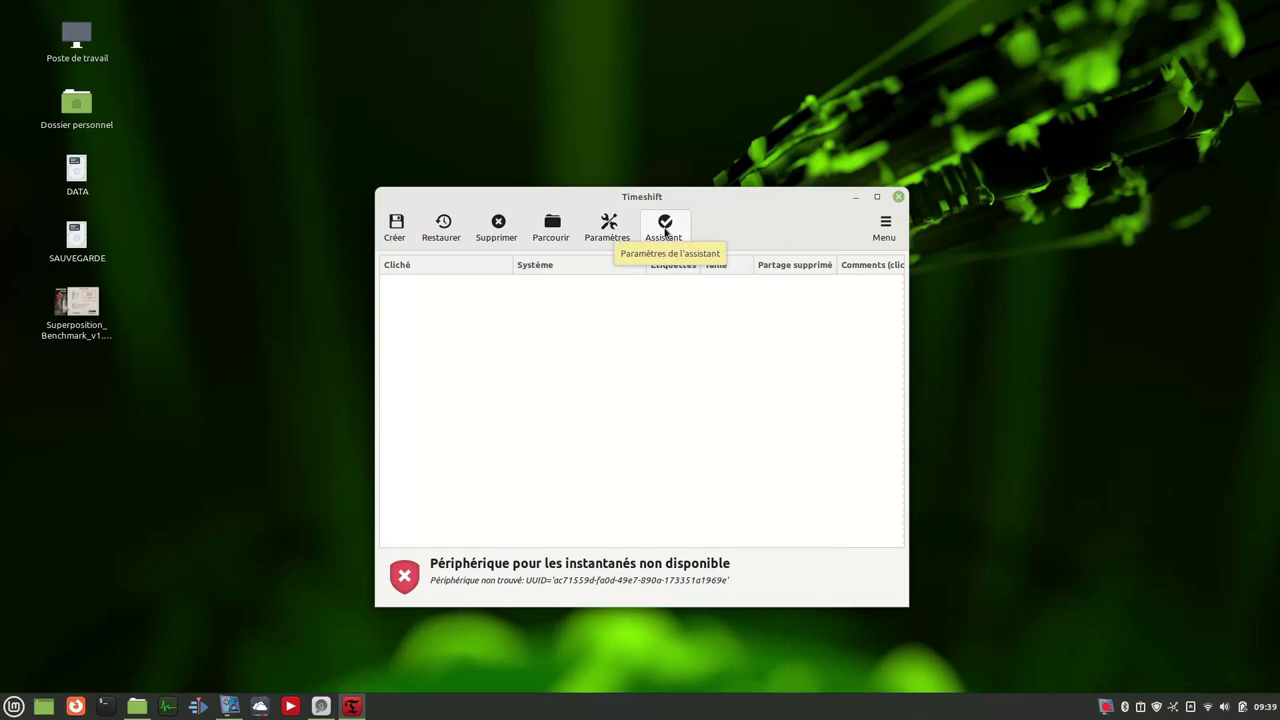
Start the Timeshift setup assistant, keep RSYNC as the snapshot type and choose nvme0n1p4 (SAUVEGARDE) as the snapshot location.
click(665, 232)
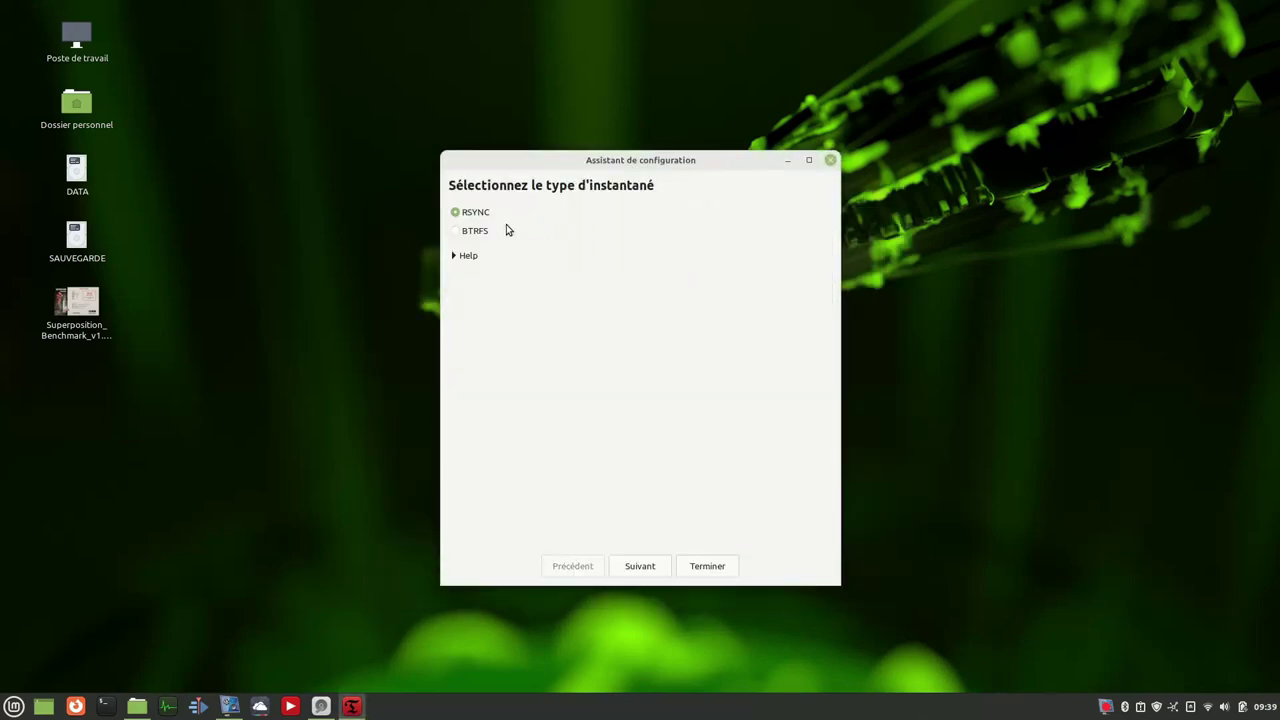
click(645, 565)
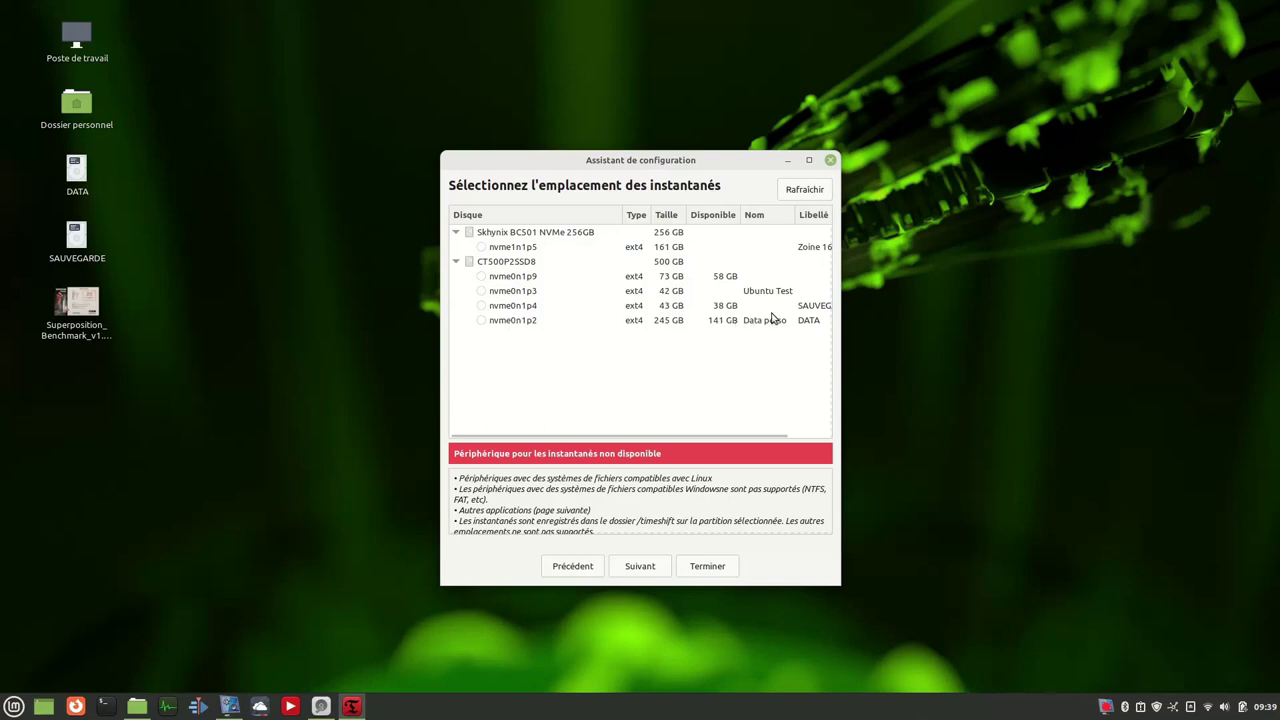
drag(834, 307, 978, 310)
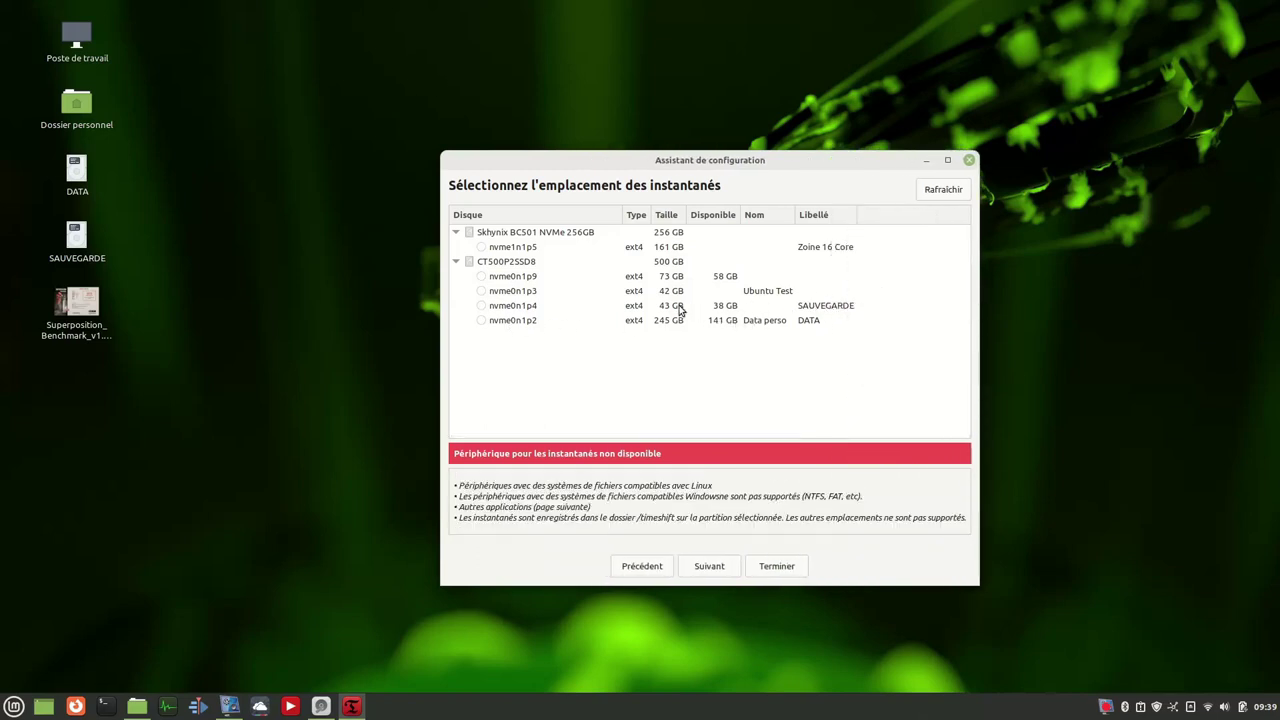
click(485, 311)
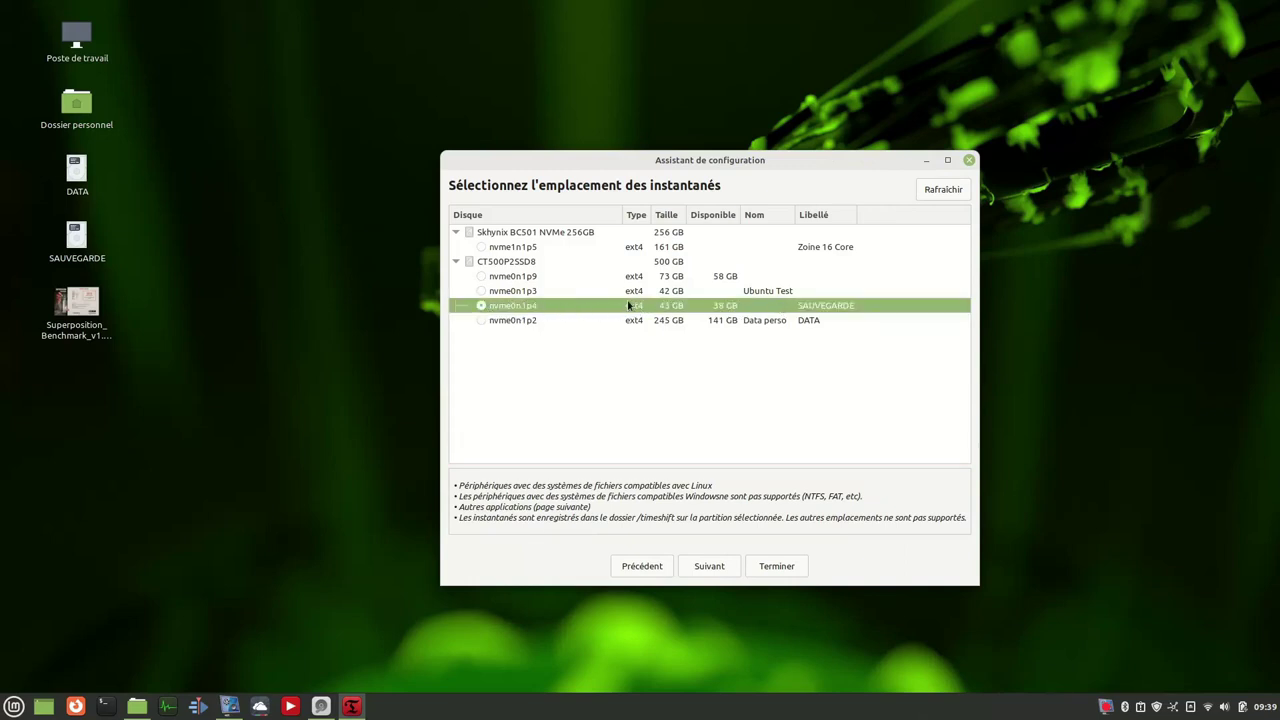
click(708, 567)
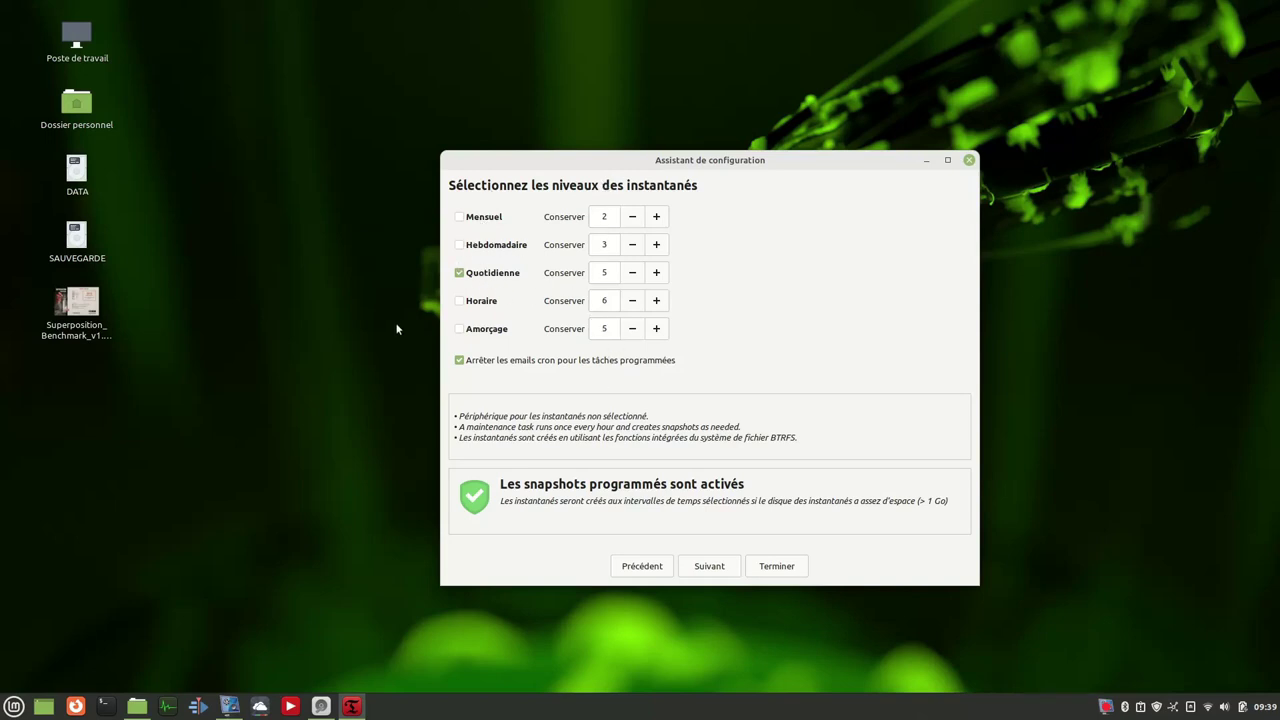
Complete the assistant with daily snapshots and all personal folders excluded, and start creating a system snapshot.
click(717, 572)
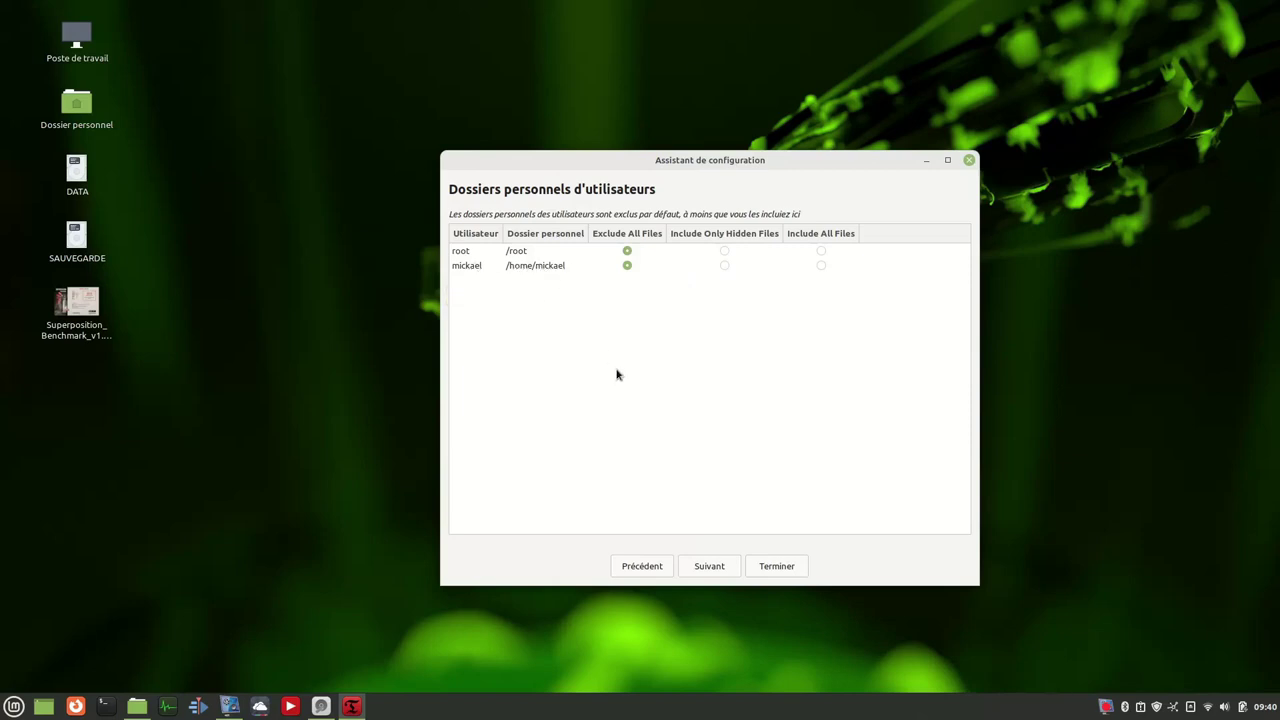
click(707, 567)
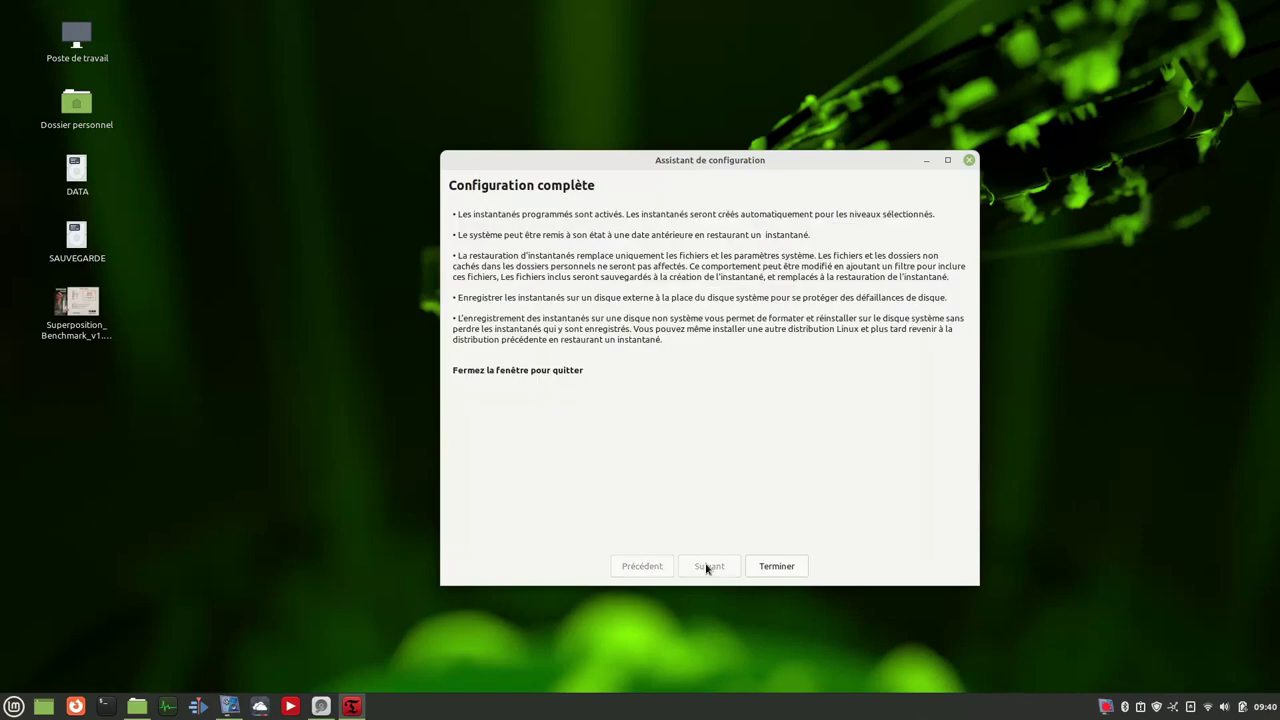
click(773, 567)
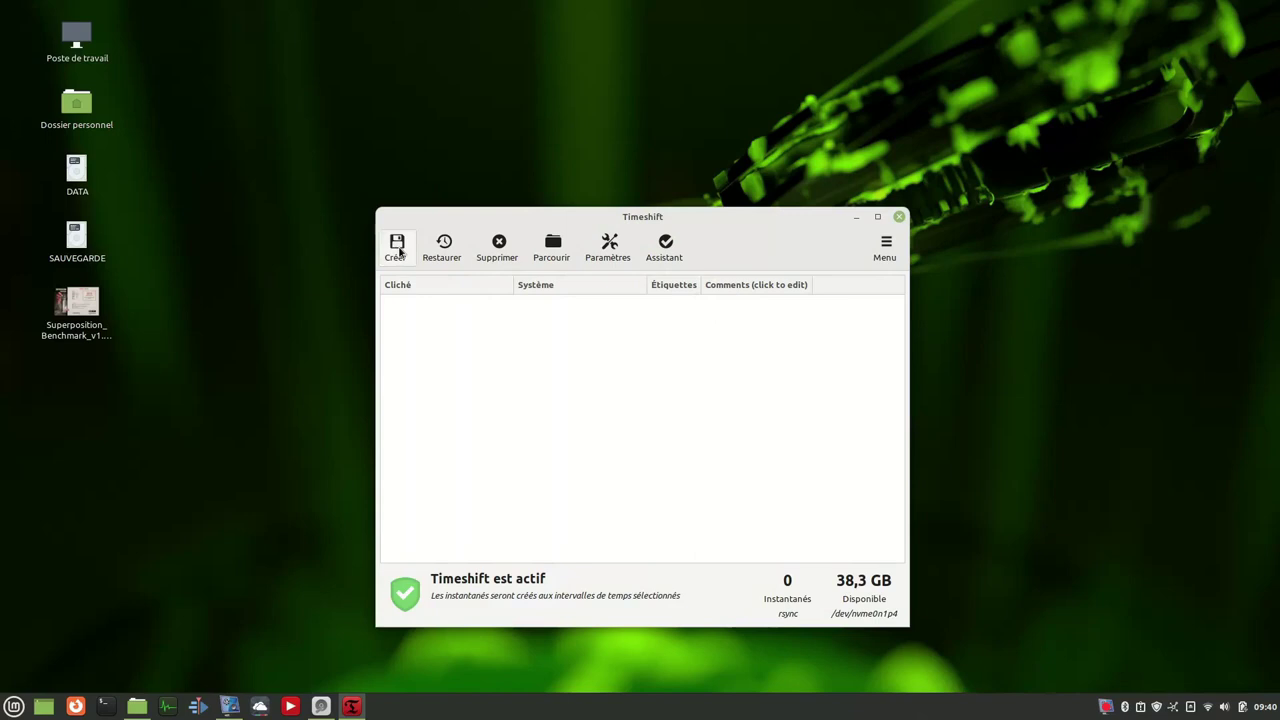
click(397, 248)
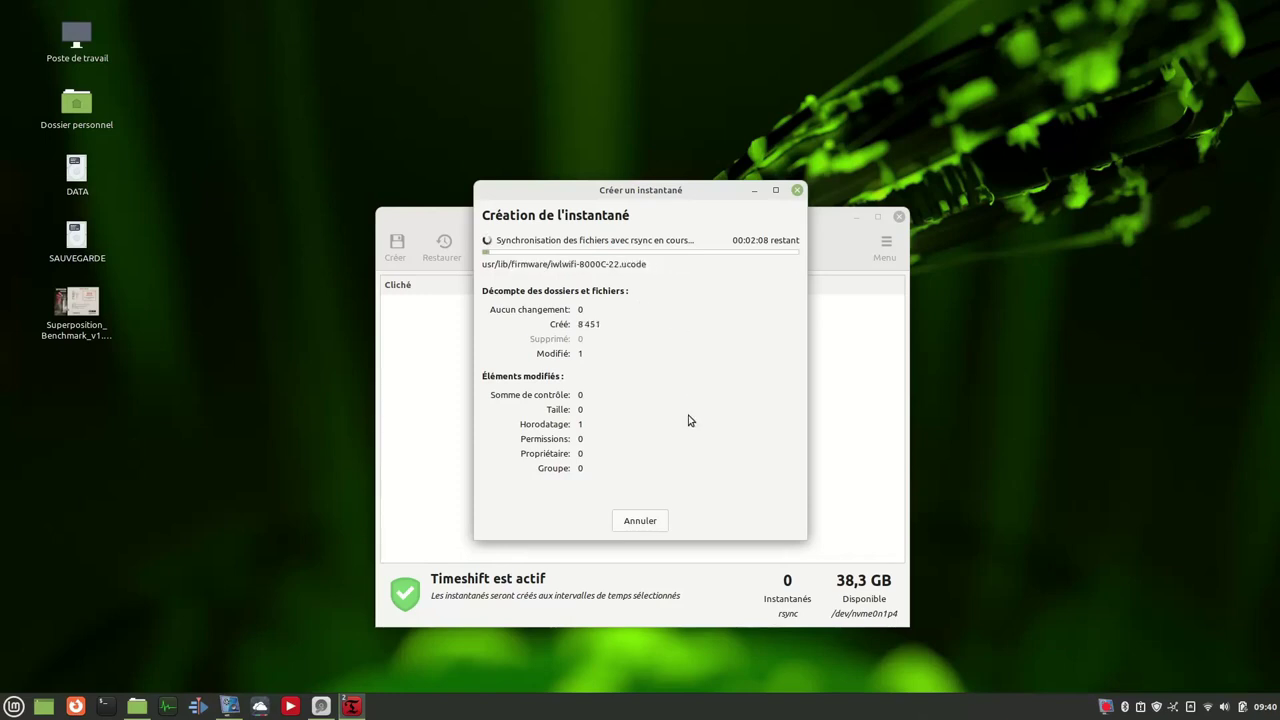
drag(670, 190, 695, 303)
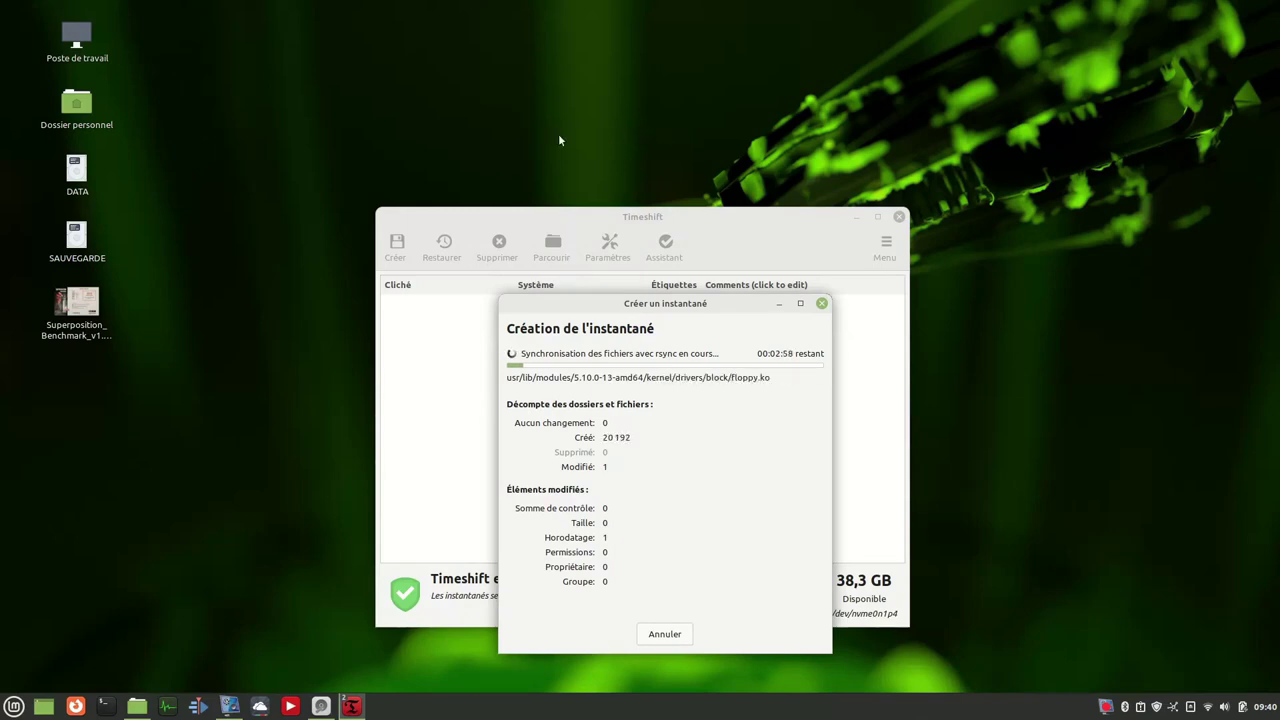
Look through the Administration and Préférences categories, and open Paramètres système in a maximized window.
click(13, 706)
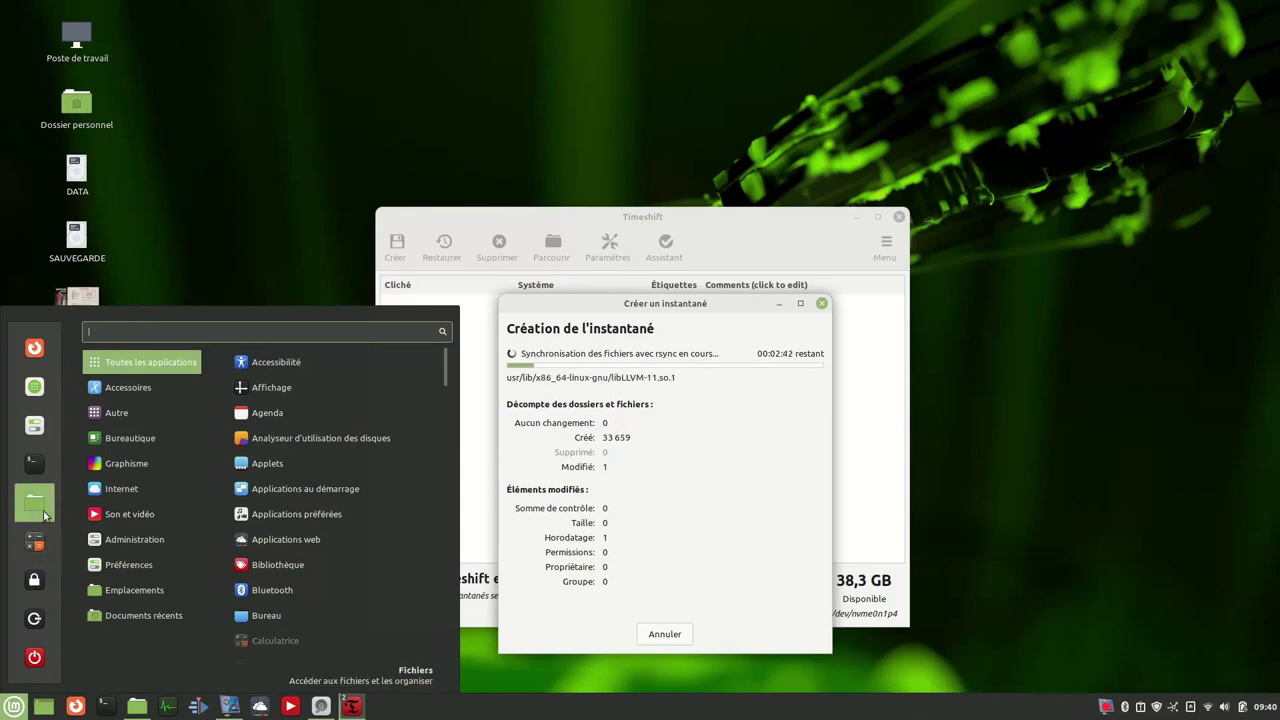
mouse_move(130, 568)
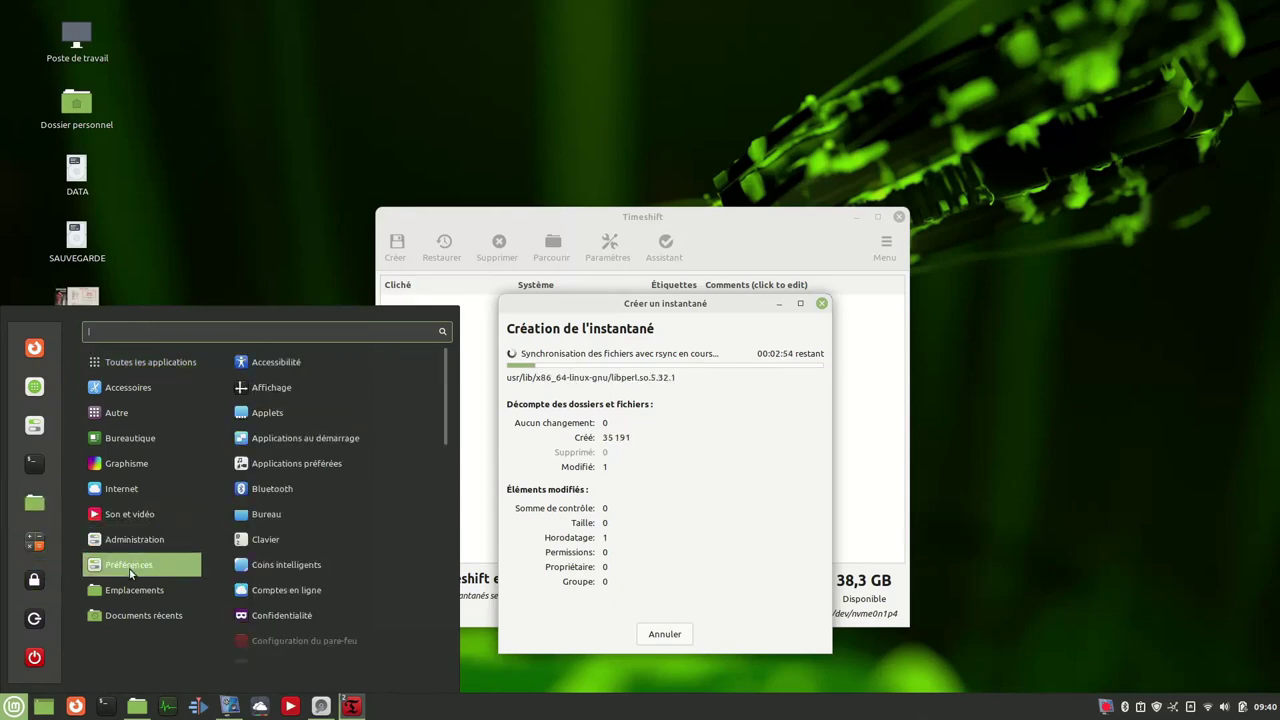
mouse_move(134, 539)
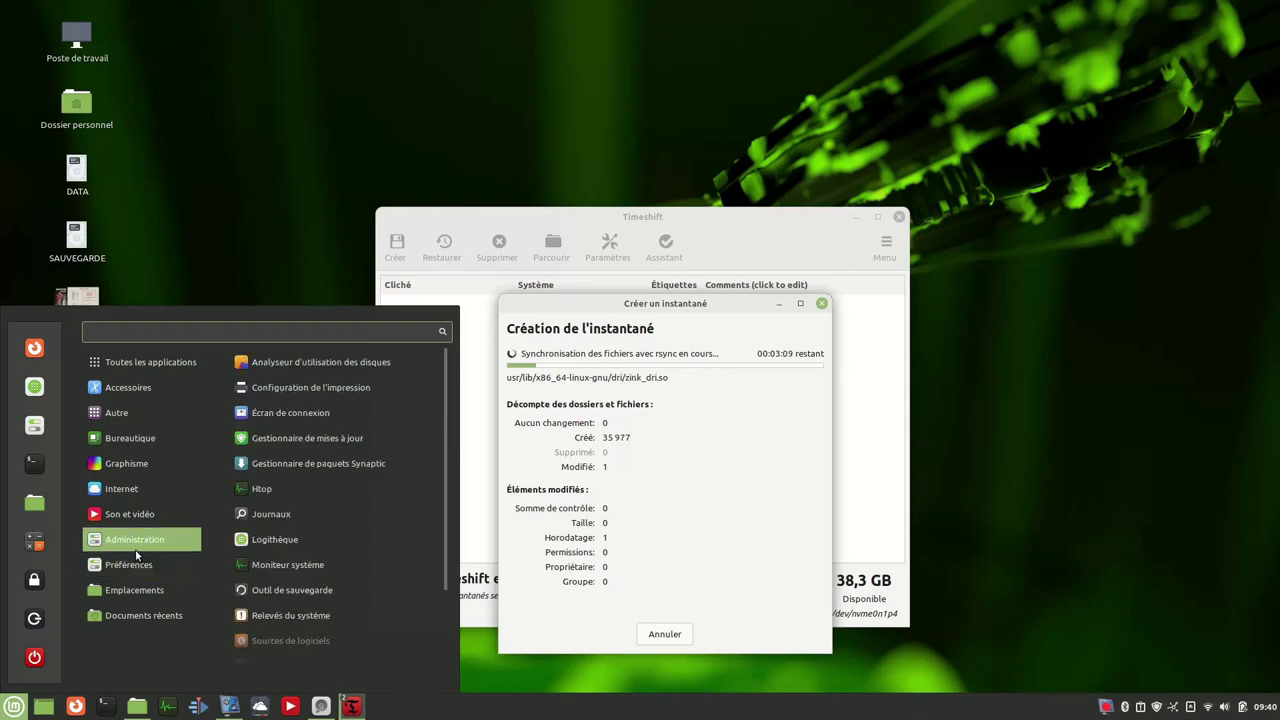
scroll(338, 532, down, 3)
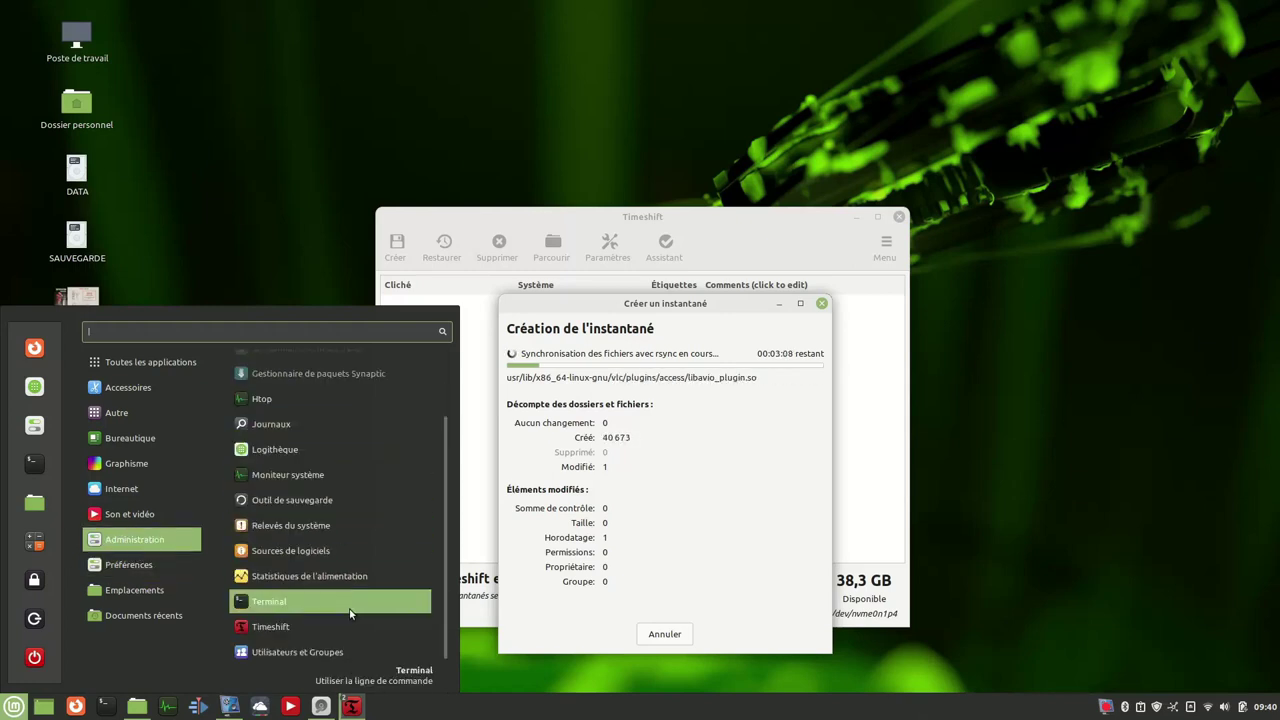
mouse_move(170, 564)
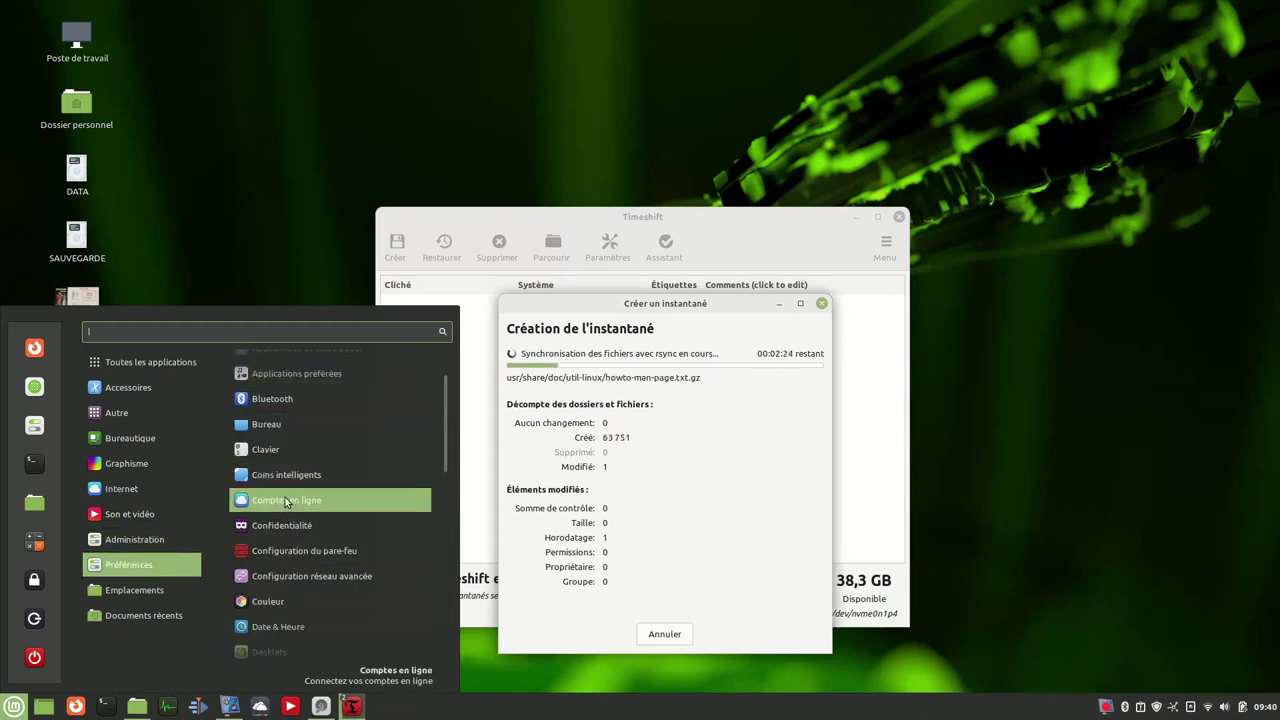
scroll(280, 580, down, 1)
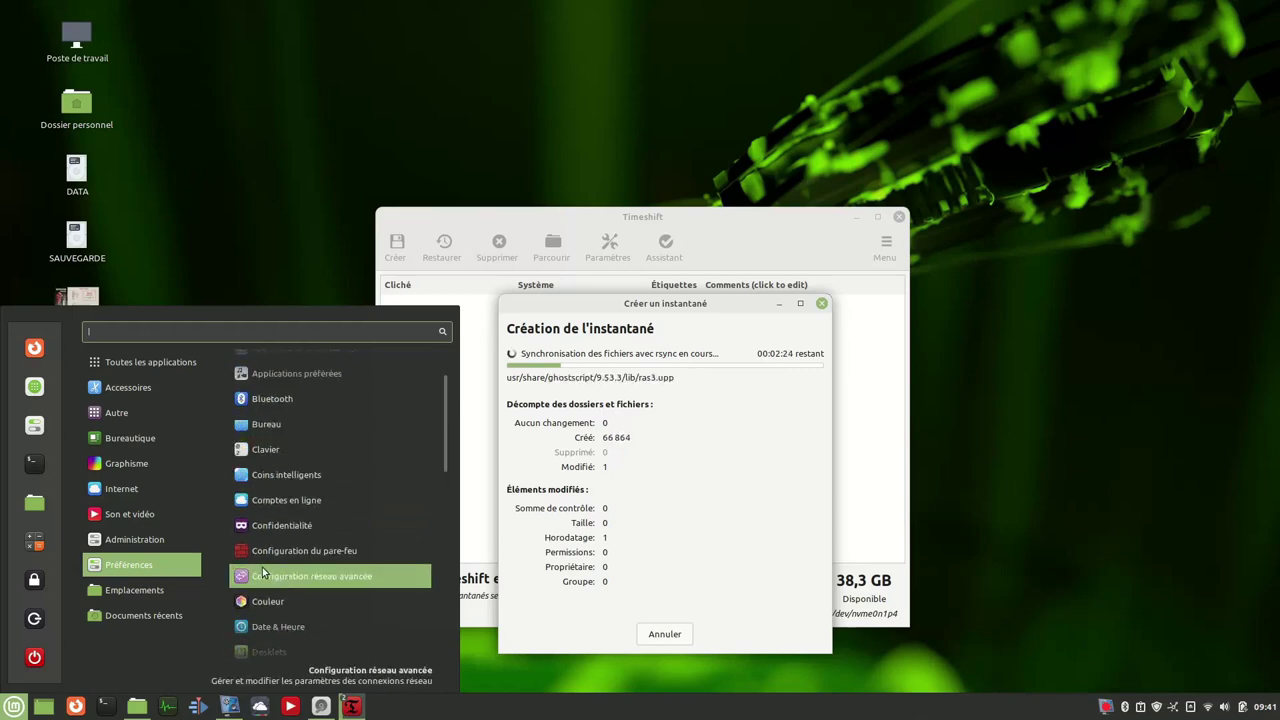
click(34, 428)
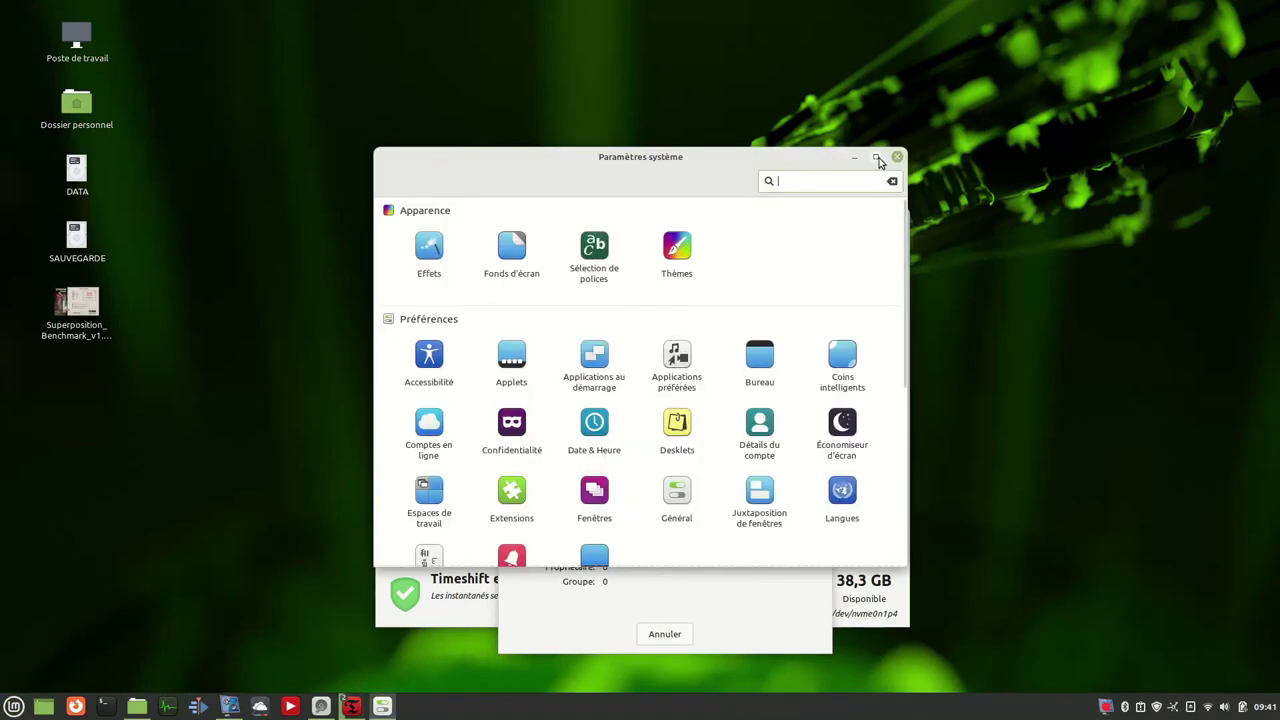
click(876, 157)
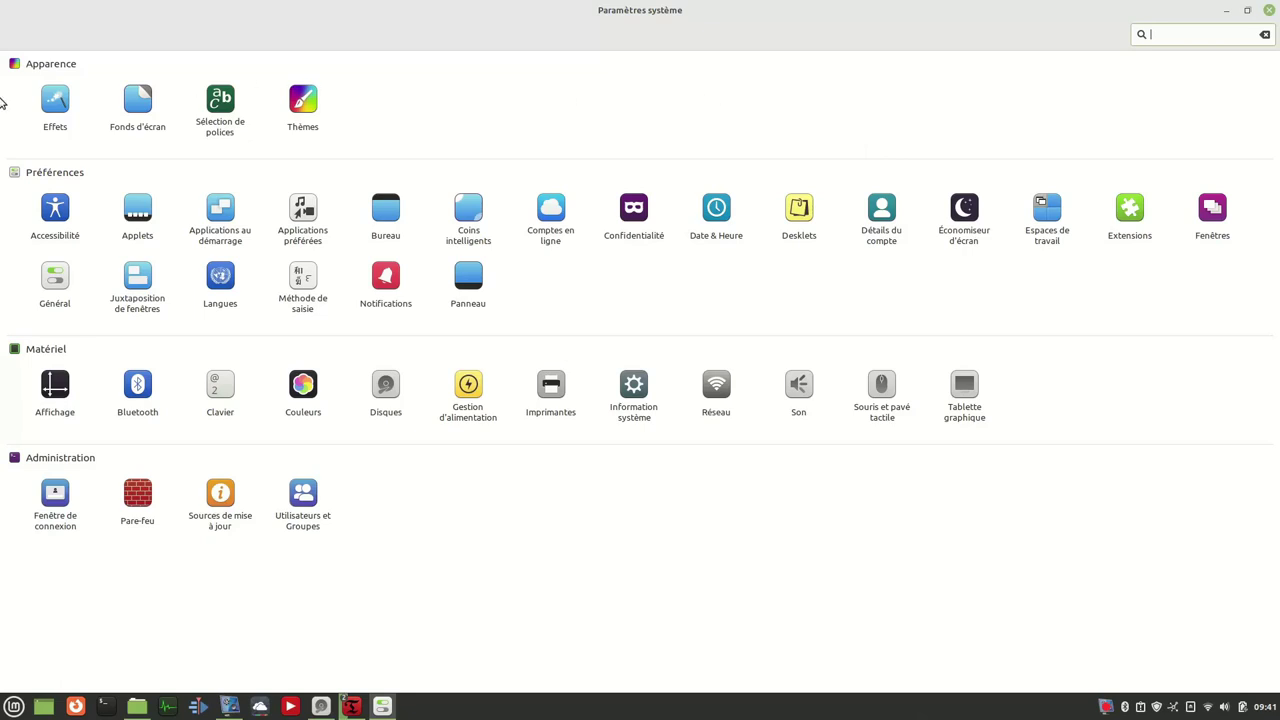
Disable the Cinnamon startup animation, the scrolling-list fade effect, the desktop effects and the window effects in Effets.
click(55, 104)
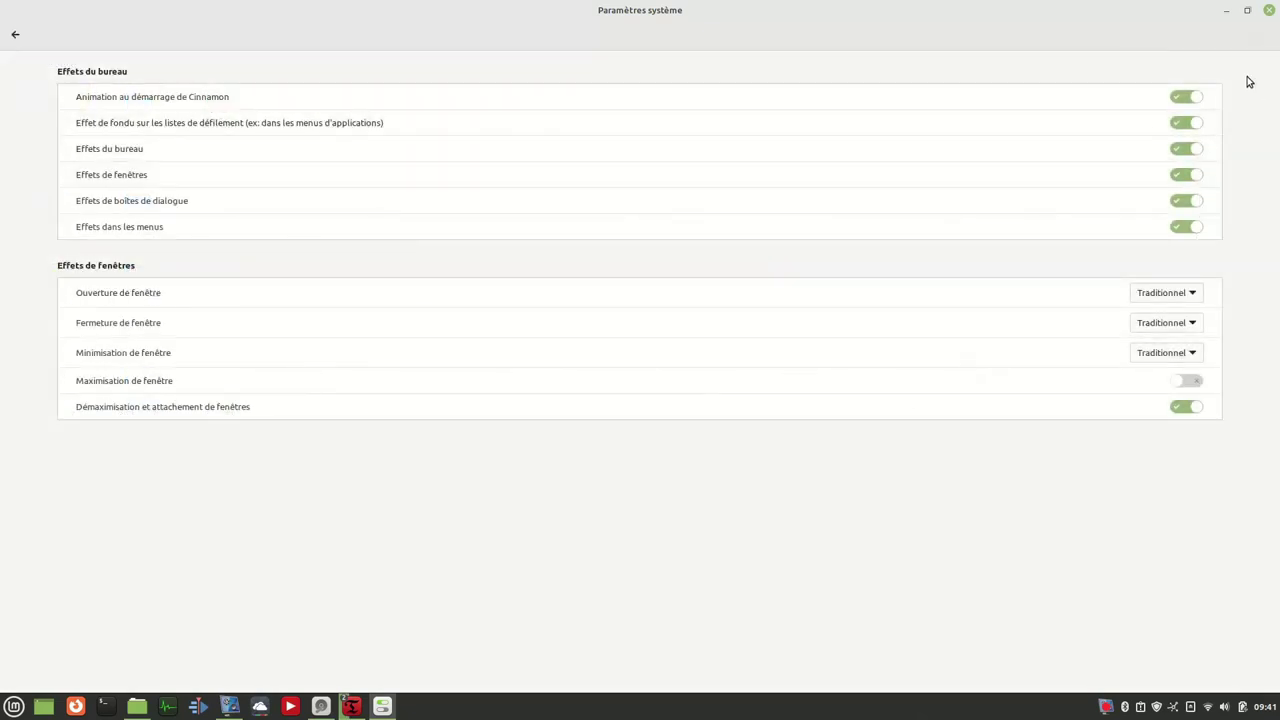
click(1196, 97)
click(1194, 123)
click(1194, 149)
click(1192, 178)
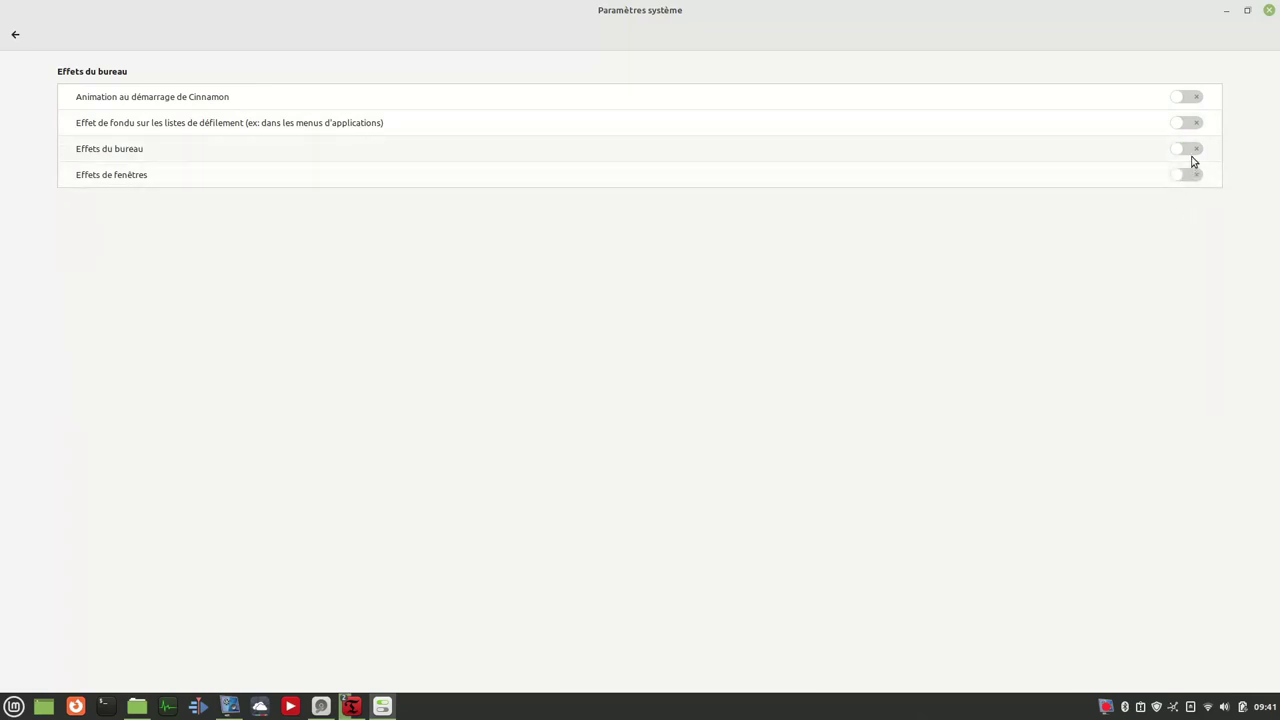
Re-enable the startup animation, list fade, desktop and window effects, and return to the settings overview.
click(1190, 97)
click(1192, 123)
click(1195, 149)
click(1192, 178)
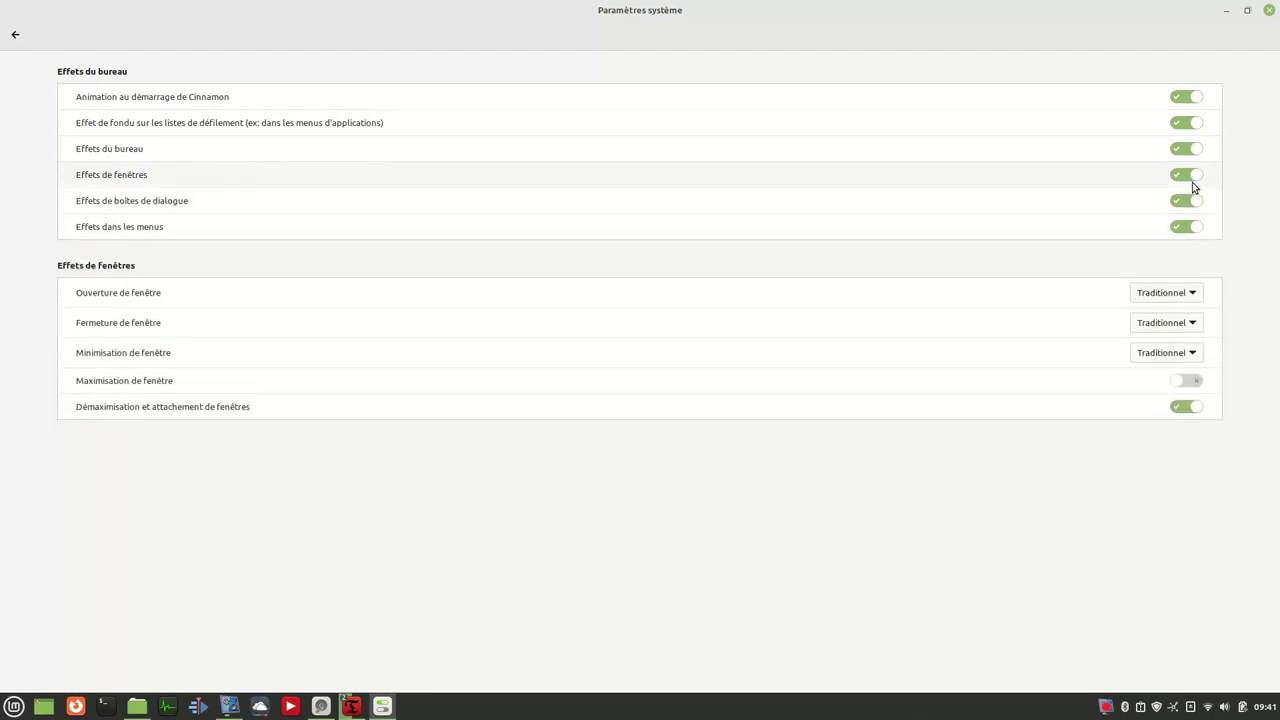
click(14, 36)
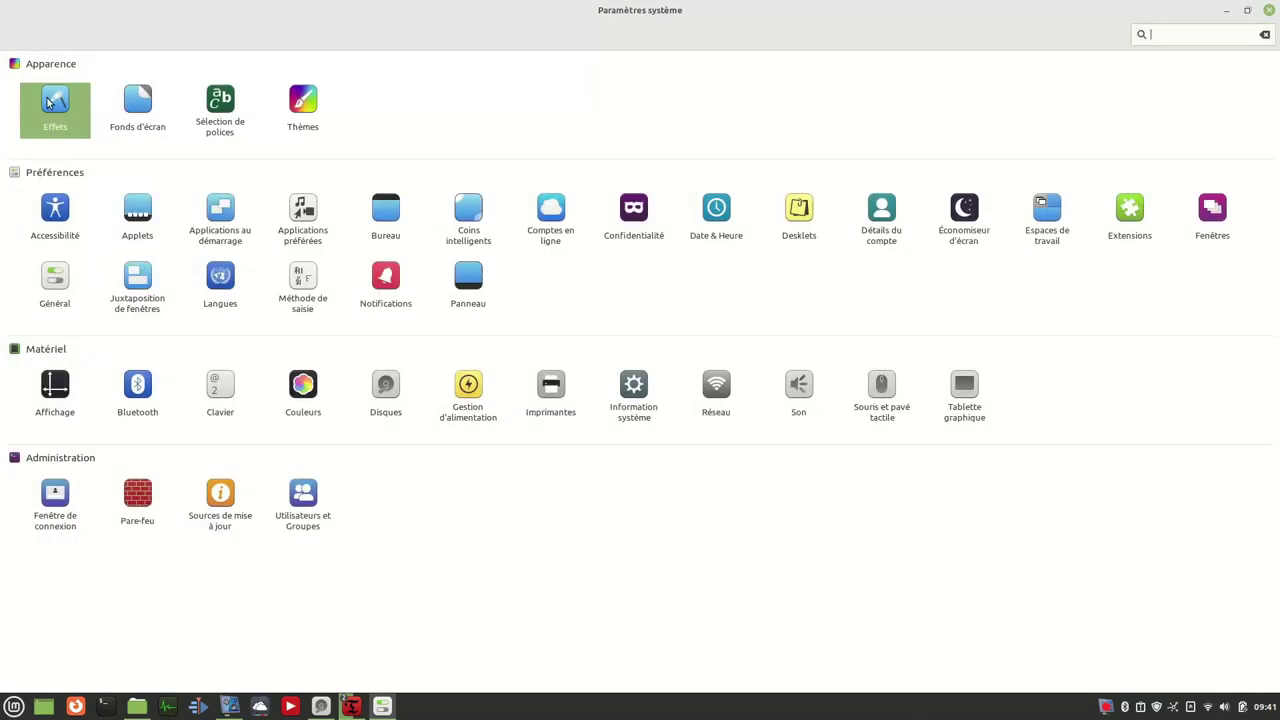
View the Linux Mint wallpapers in Fonds d'écran and the icon choices in Thèmes without changing them.
click(133, 113)
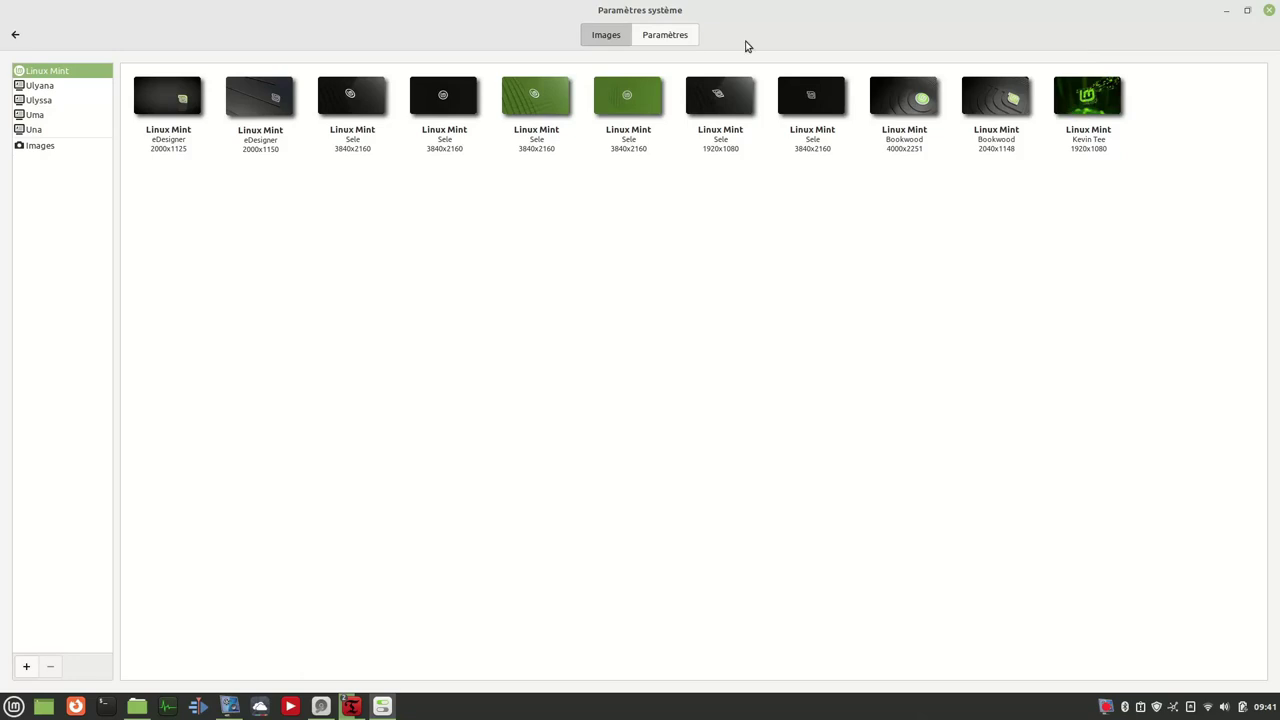
click(15, 34)
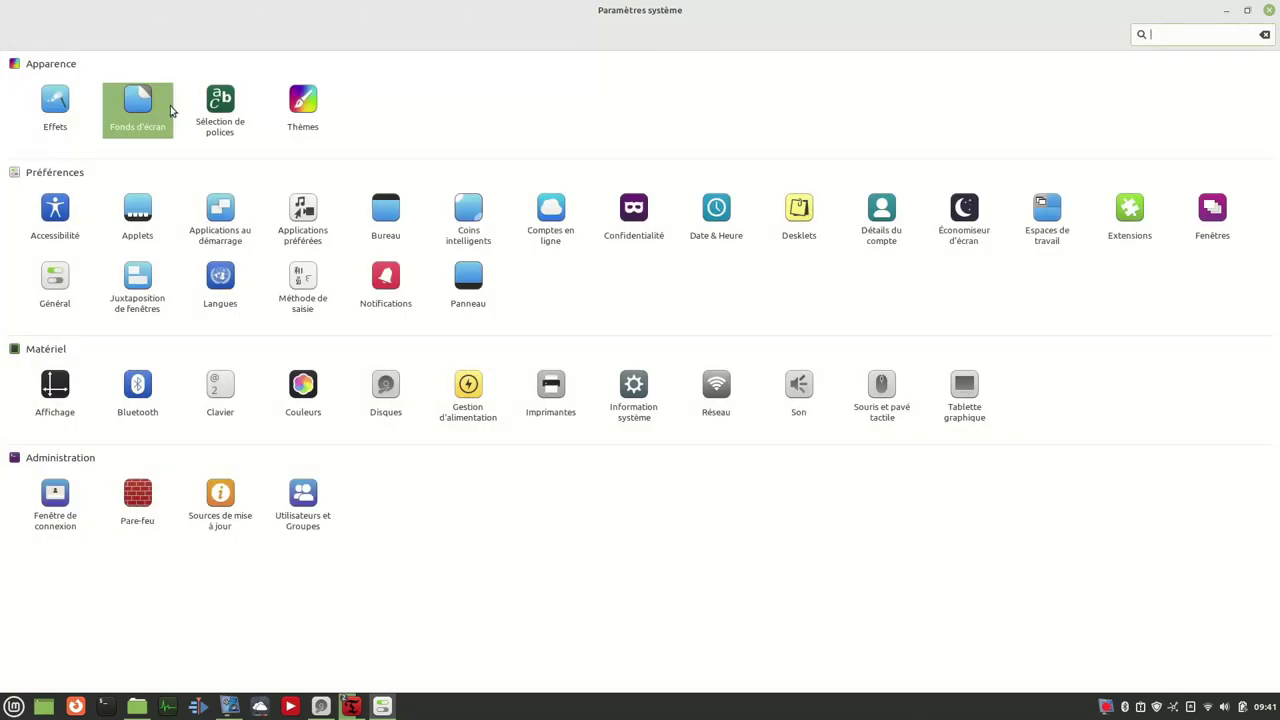
click(318, 128)
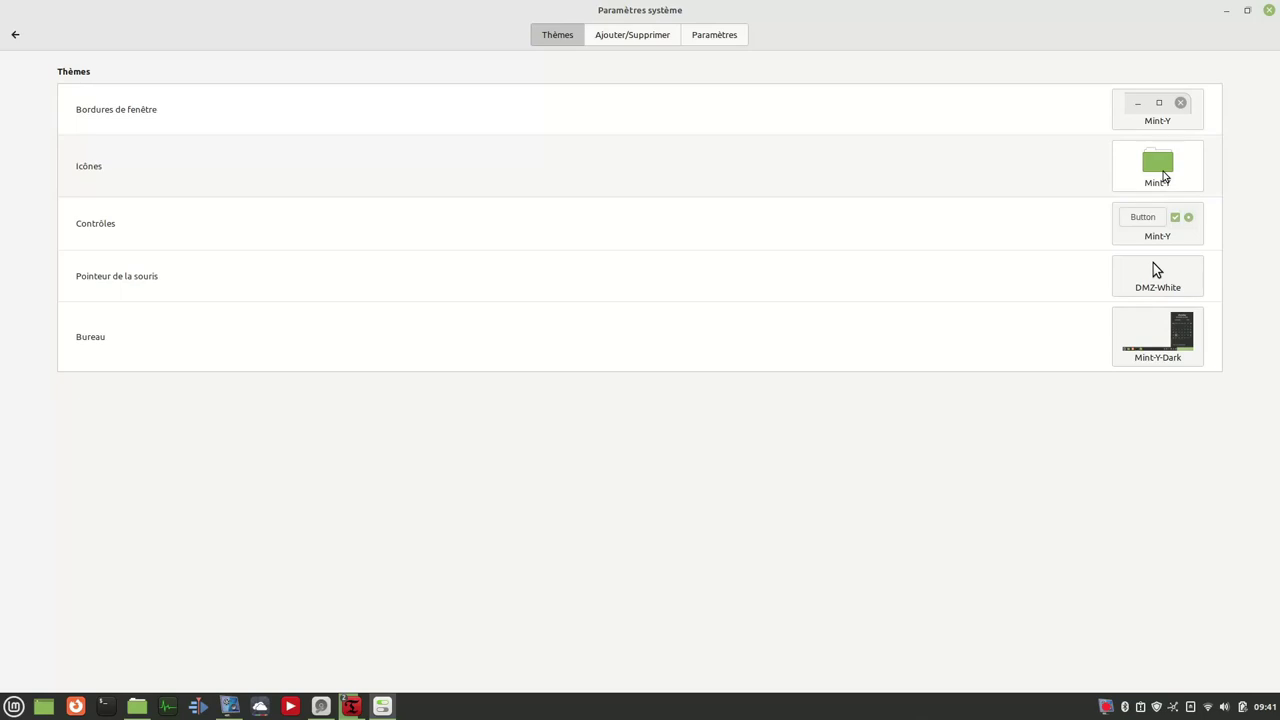
click(1163, 183)
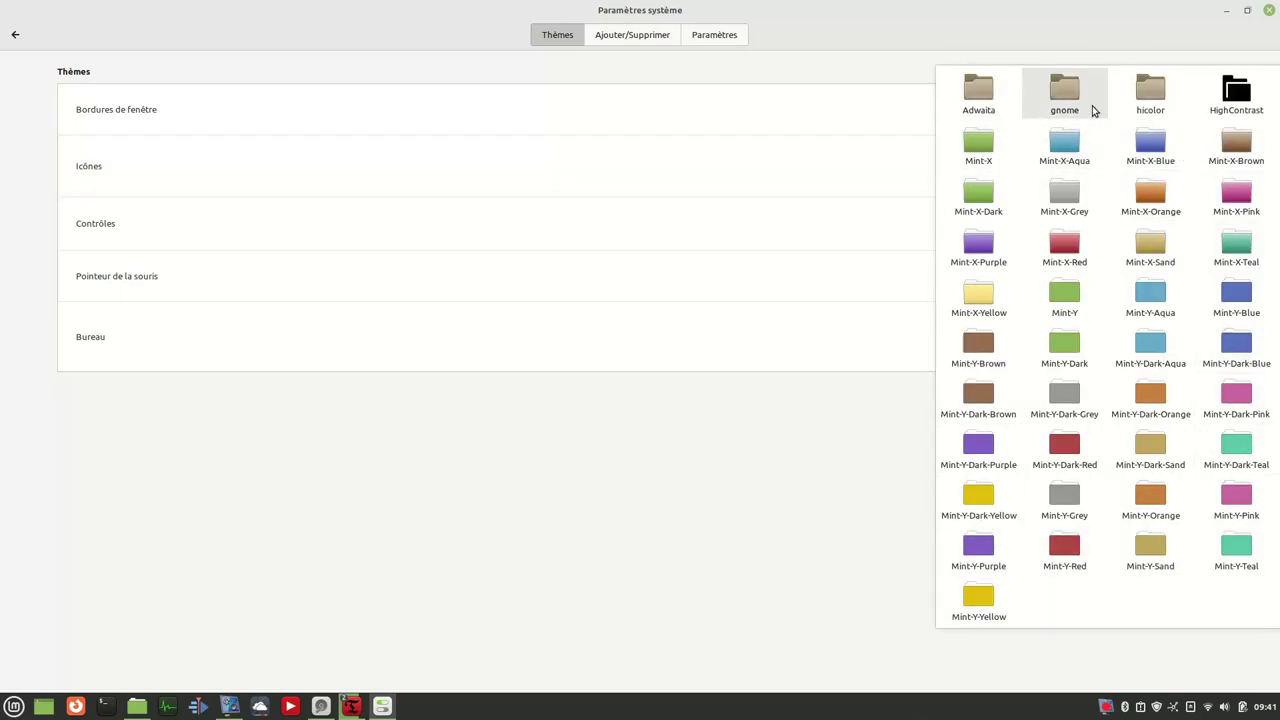
click(12, 36)
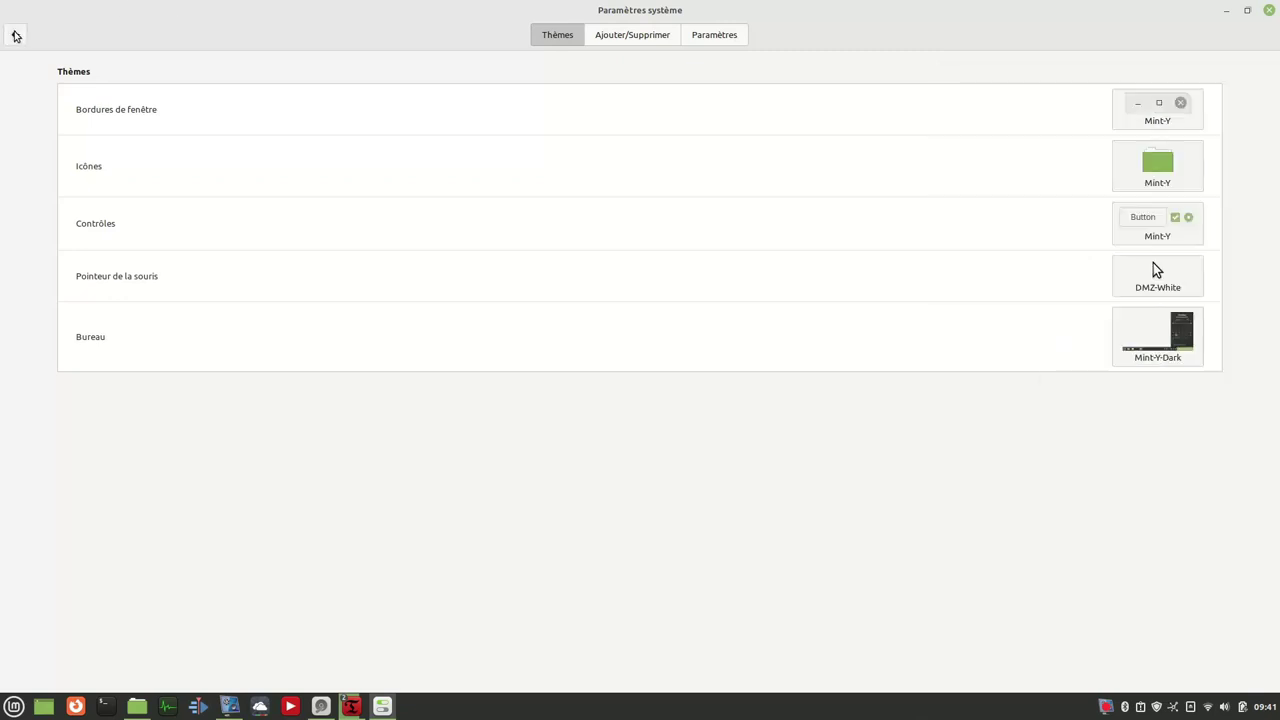
click(13, 35)
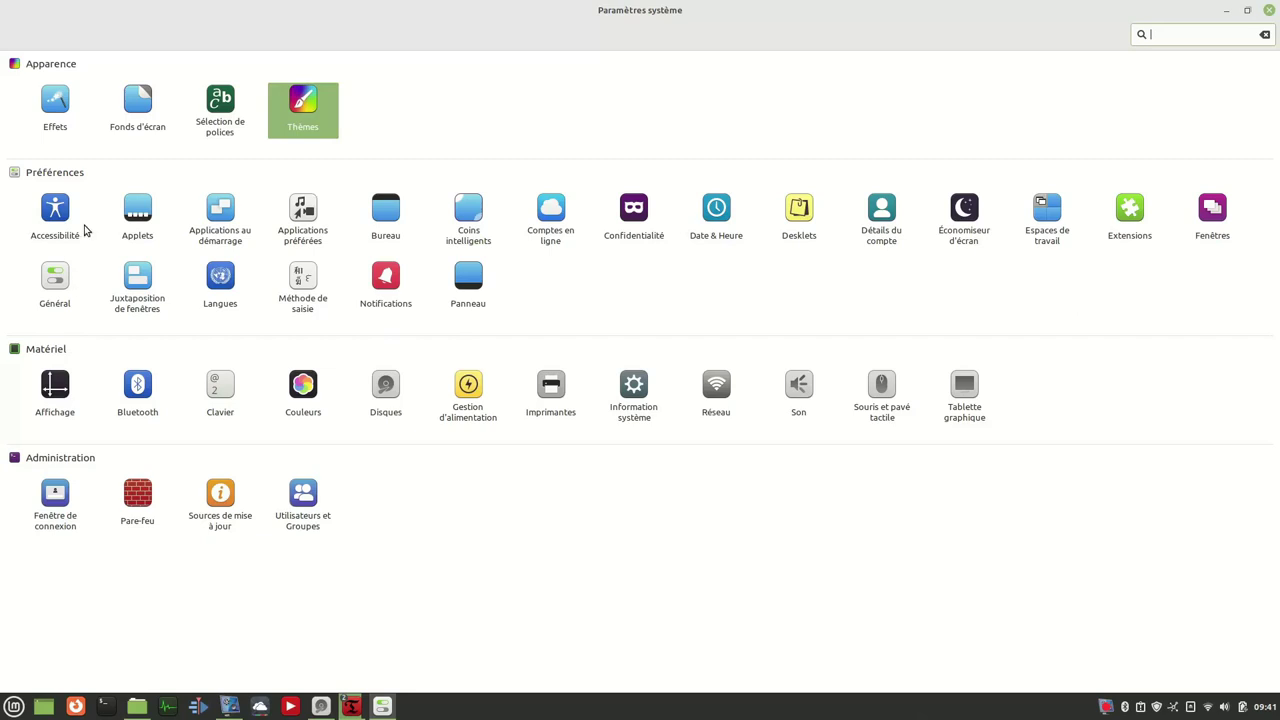
View the Coins intelligents settings and return to the settings overview.
click(467, 213)
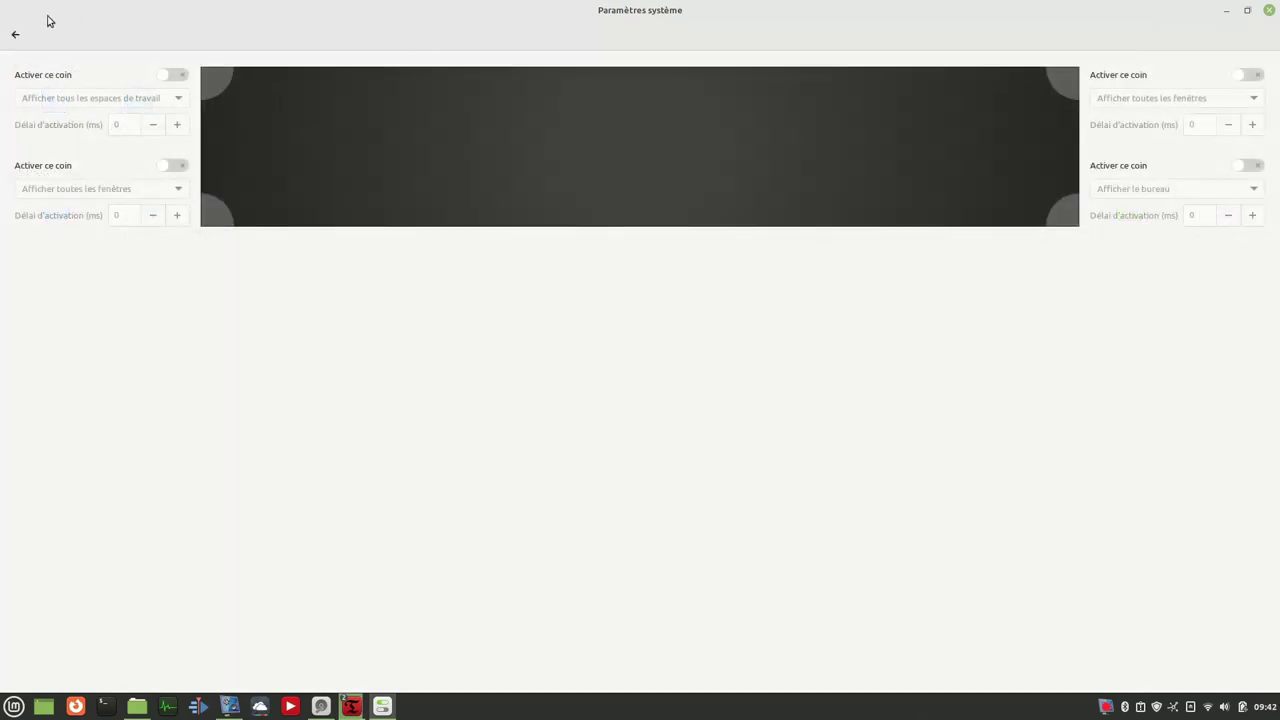
click(15, 35)
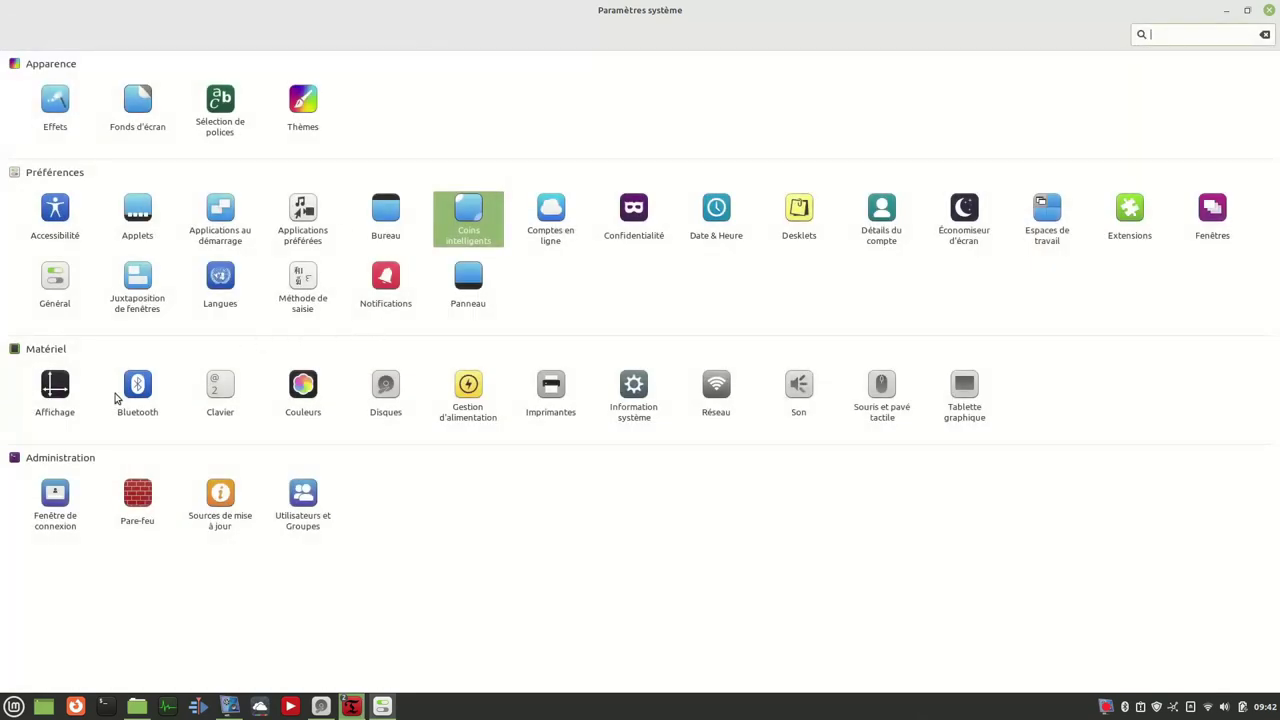
View the Alimentation, Batteries and Luminosité pages of Gestion d'alimentation and the hardware details in Information système, and leave the system settings.
click(476, 406)
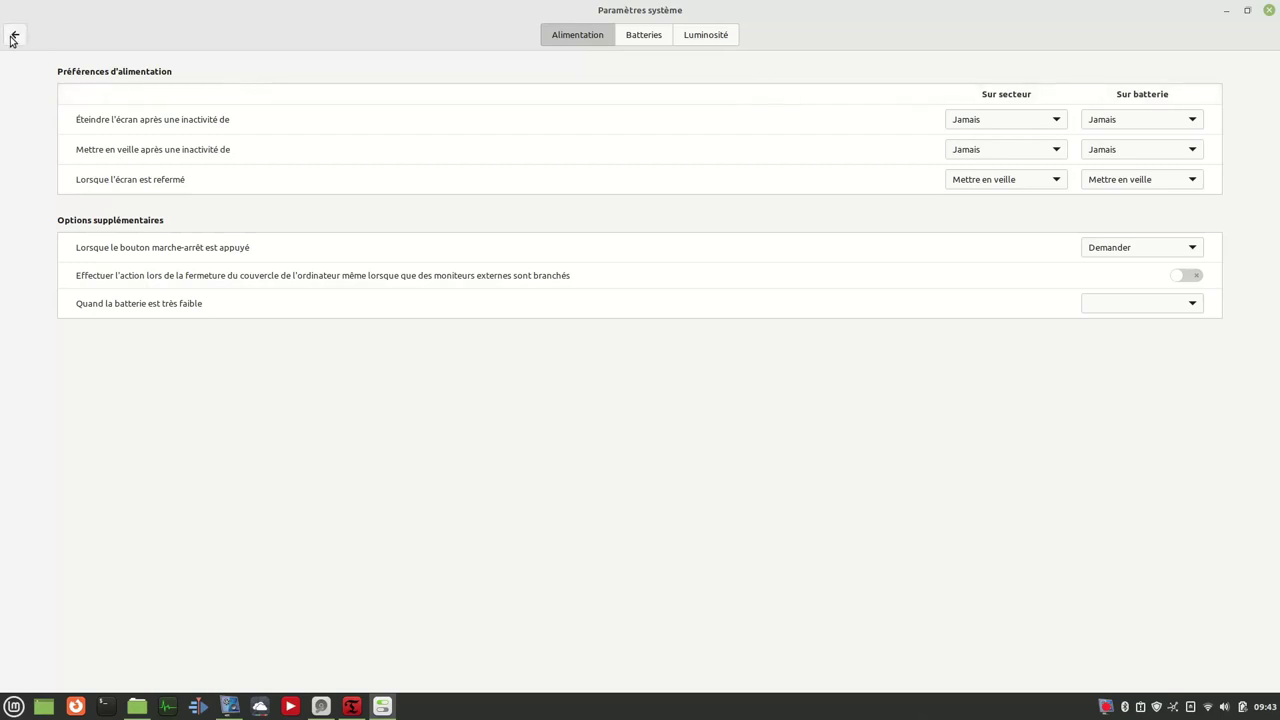
click(638, 36)
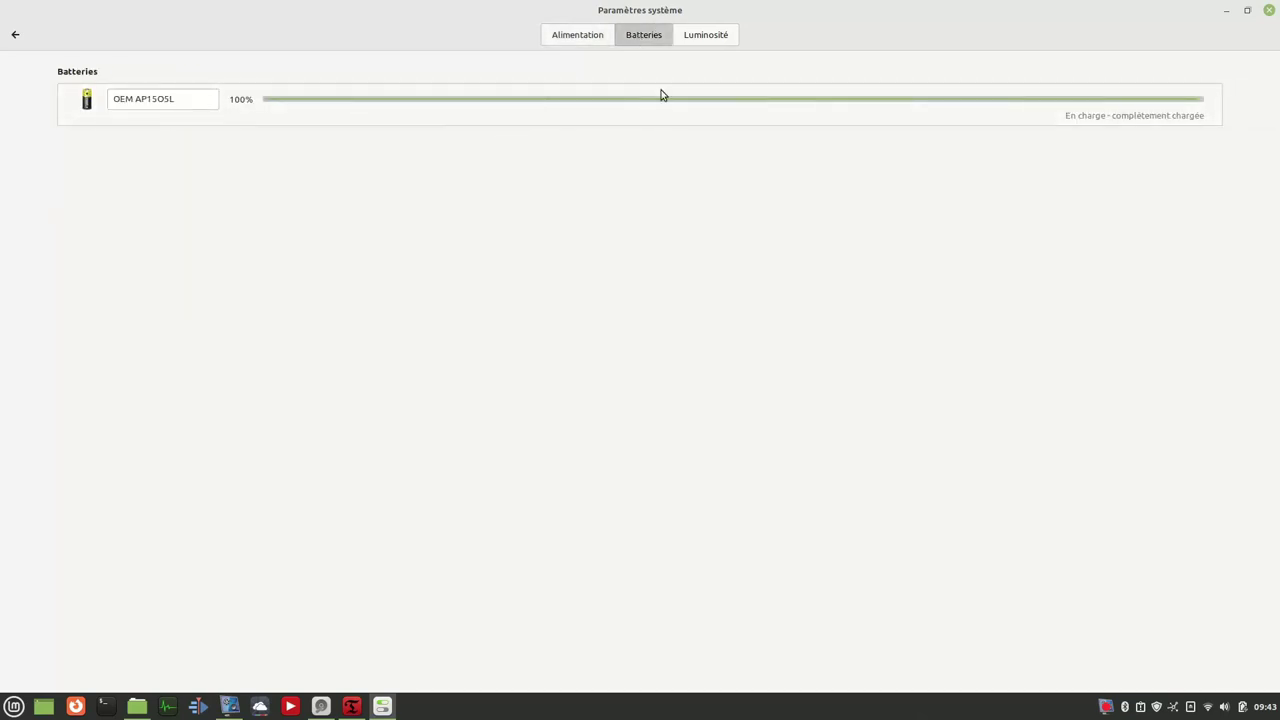
click(708, 36)
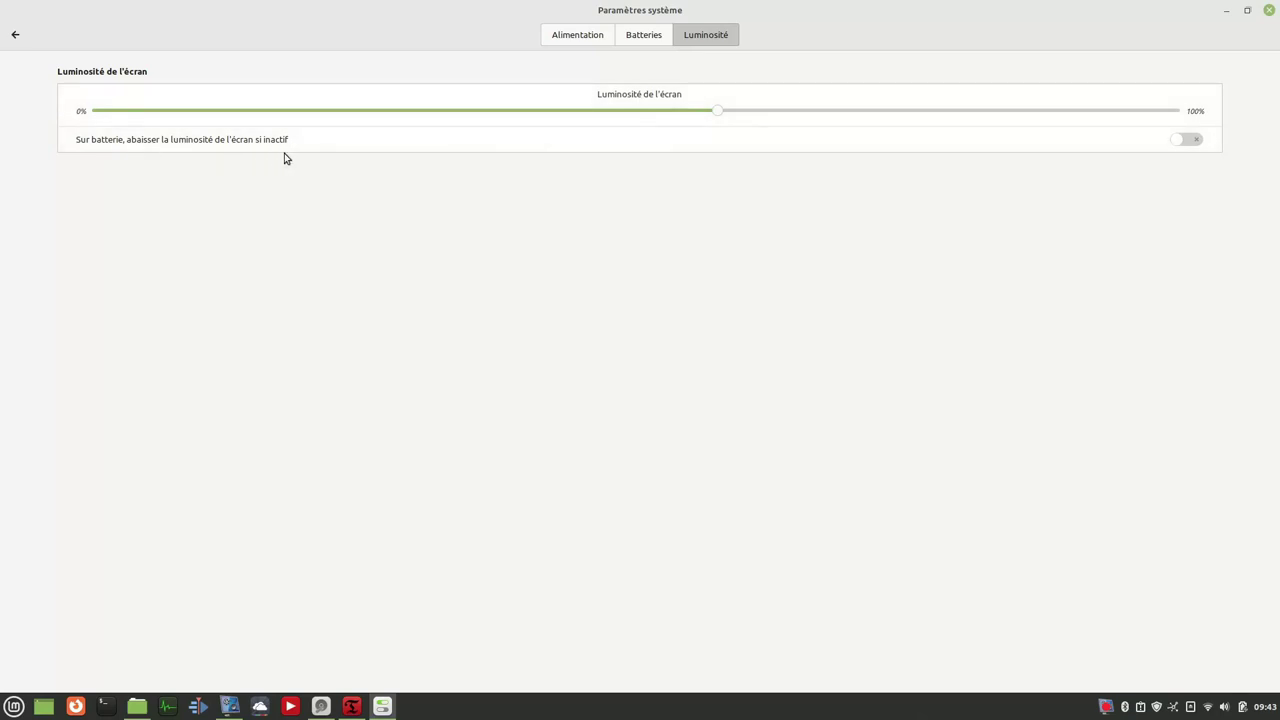
click(15, 34)
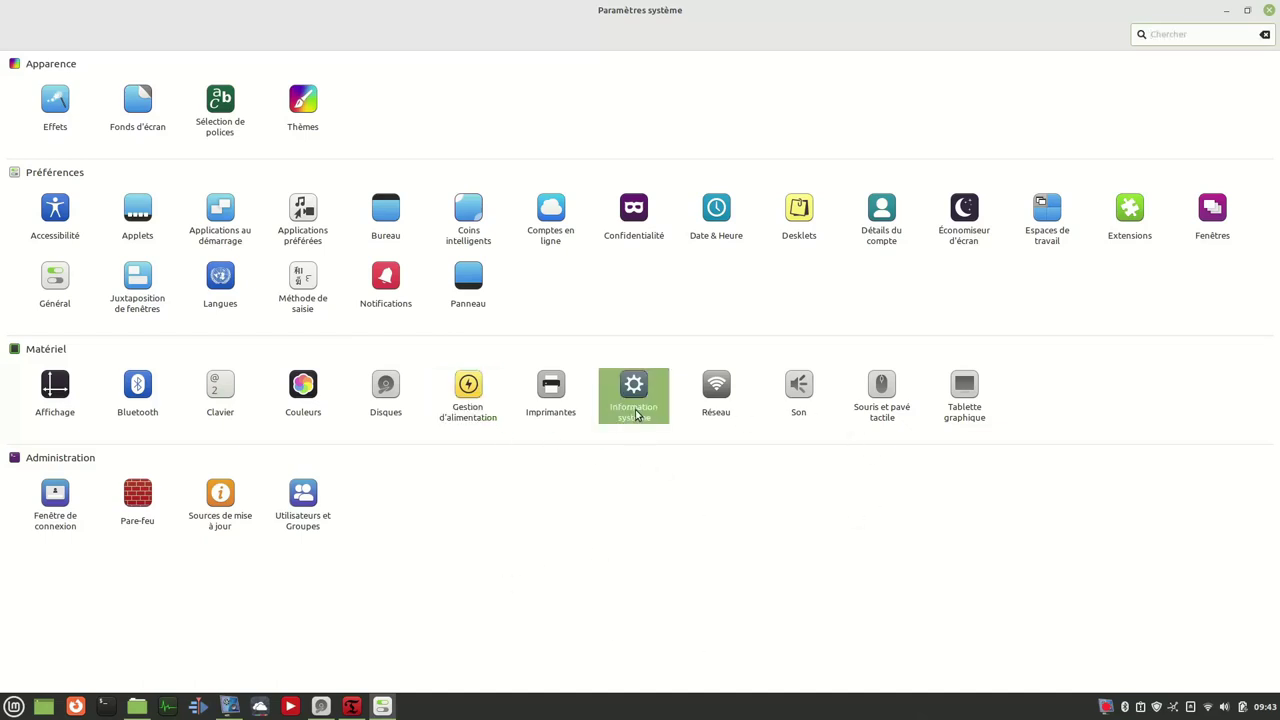
click(636, 410)
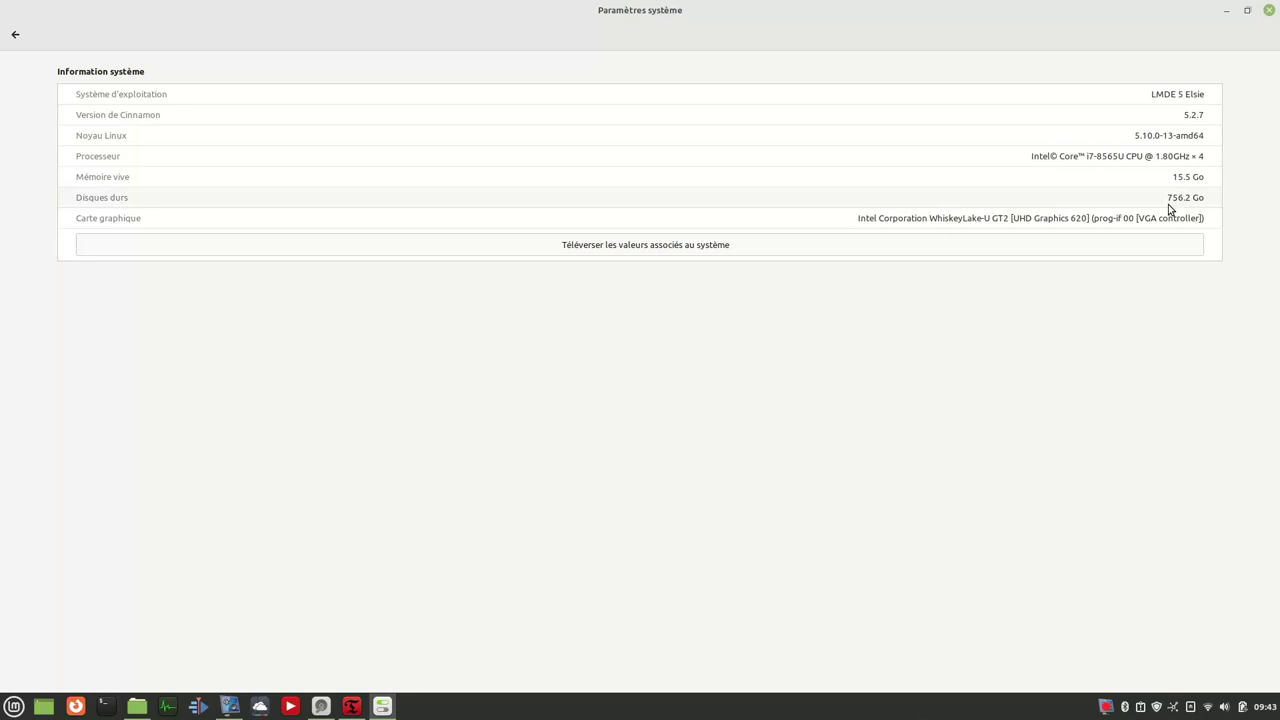
click(15, 34)
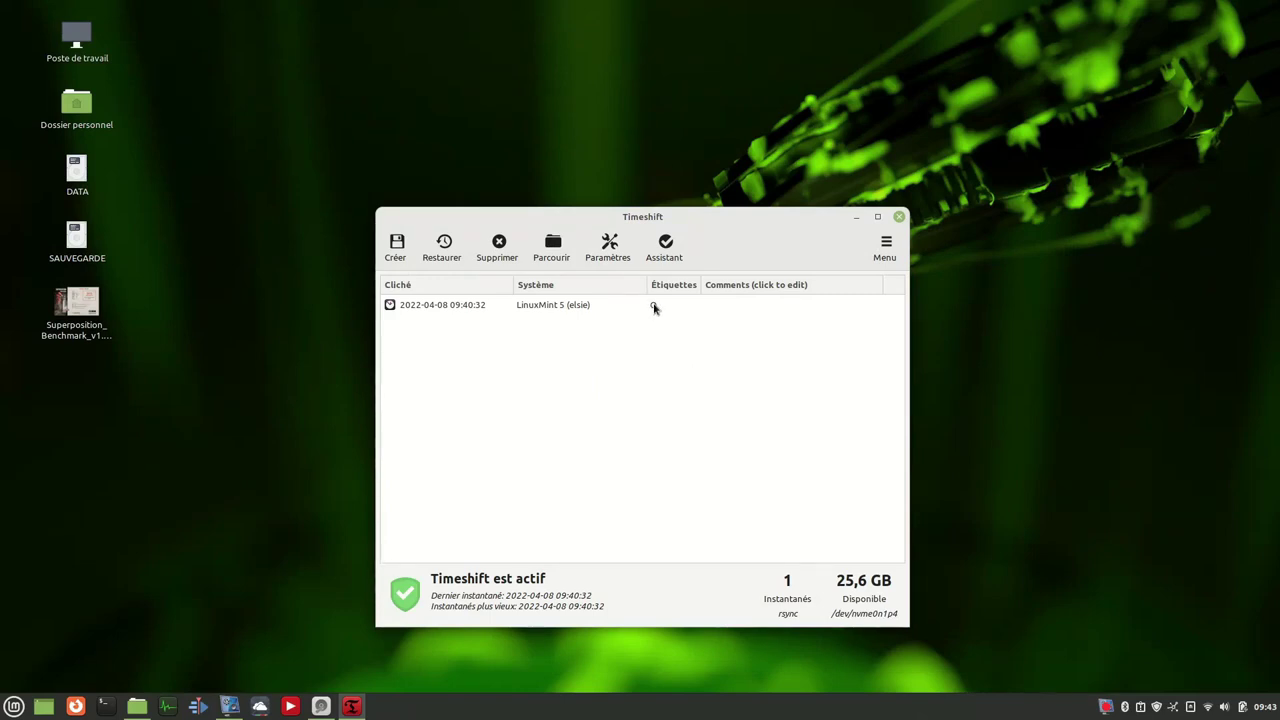
Select the existing snapshot in Timeshift and close the Timeshift window.
click(654, 310)
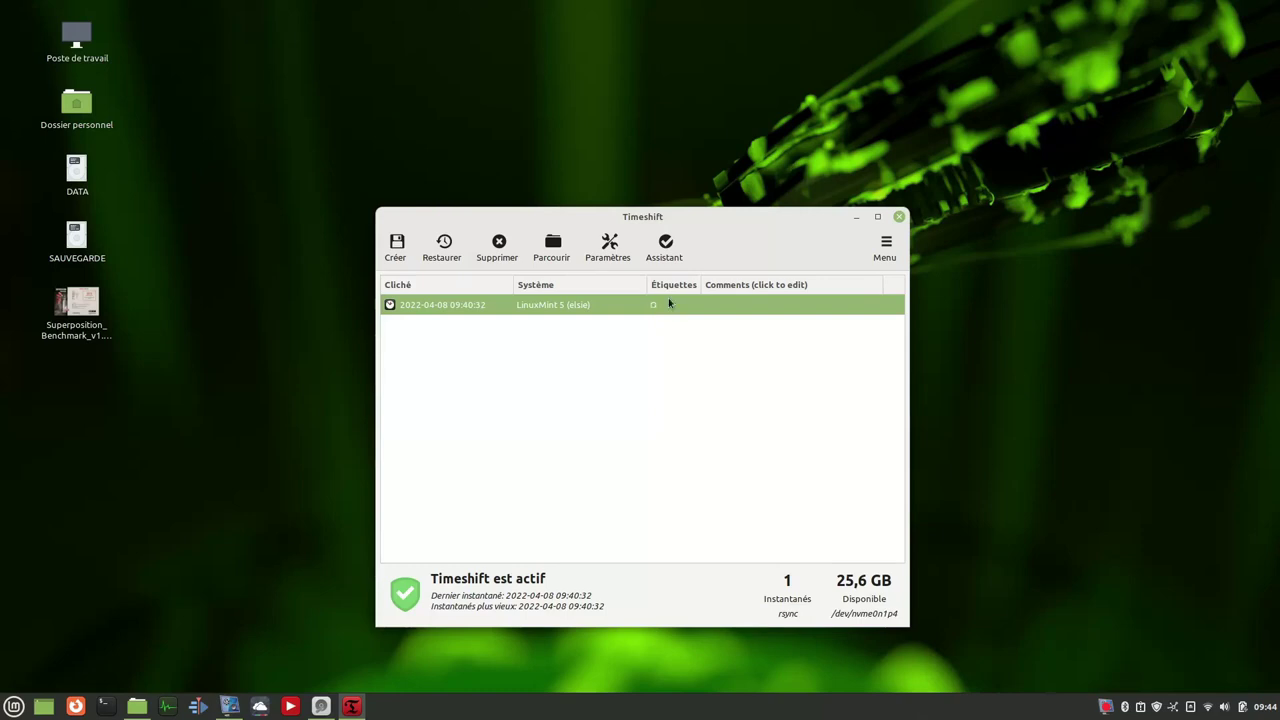
click(899, 216)
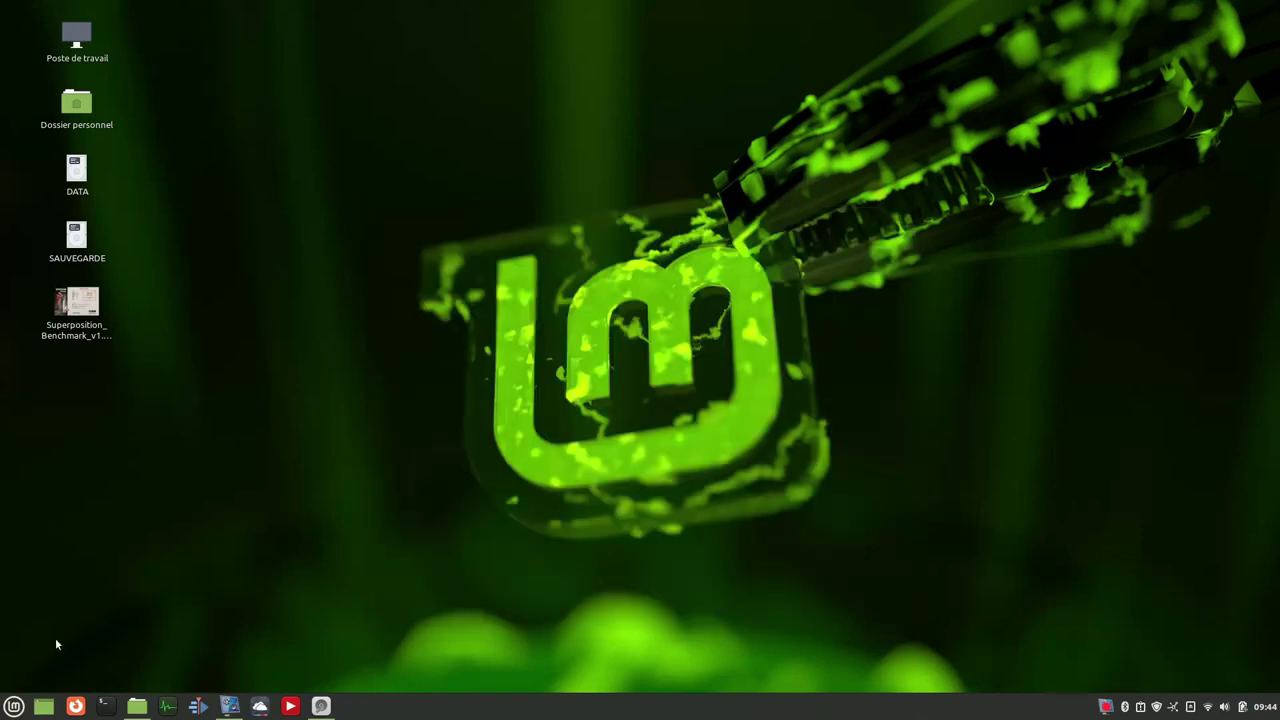
Browse the Préférences, Emplacements and Documents récents categories of the applications menu without launching anything, and close the menu.
click(14, 706)
mouse_move(140, 565)
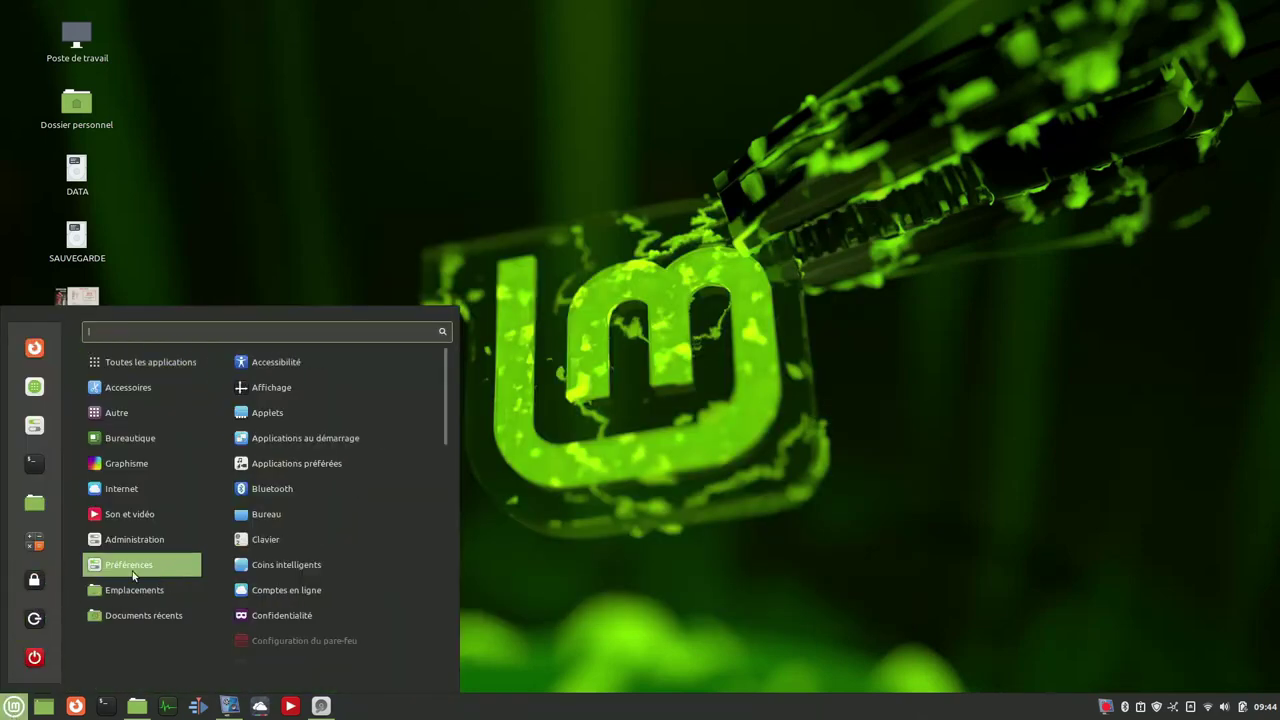
scroll(299, 578, down, 5)
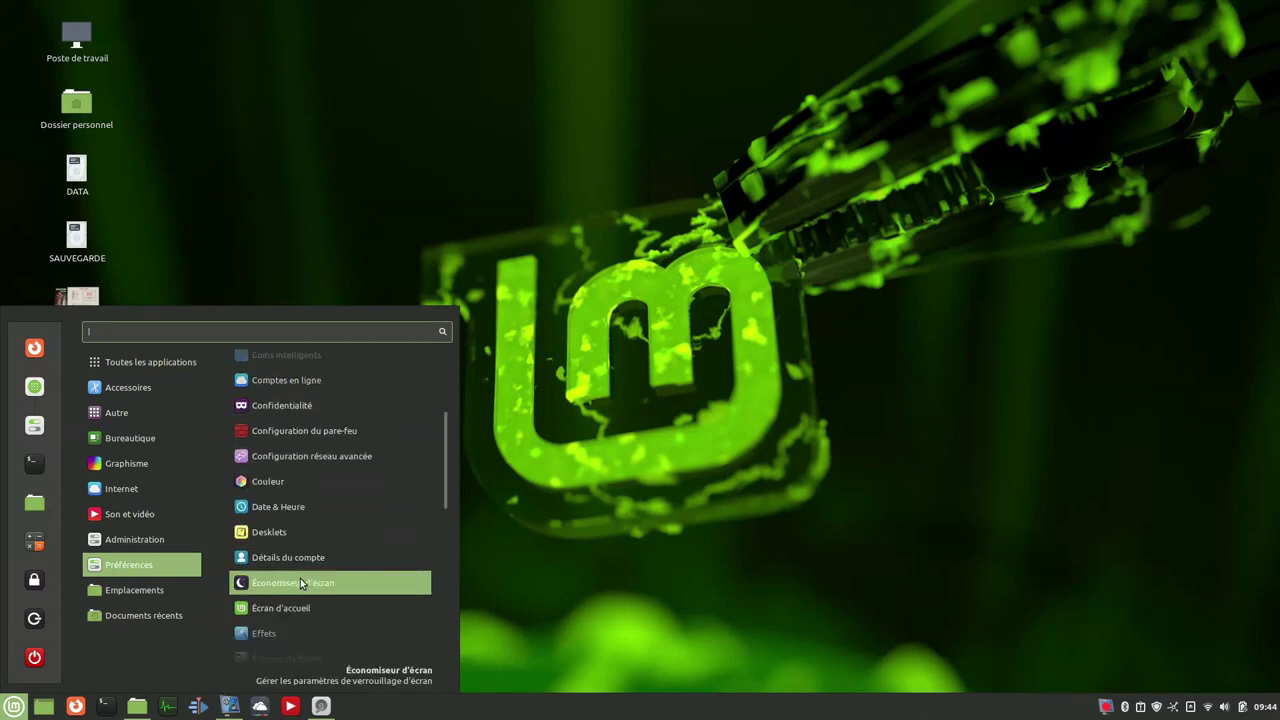
mouse_move(132, 597)
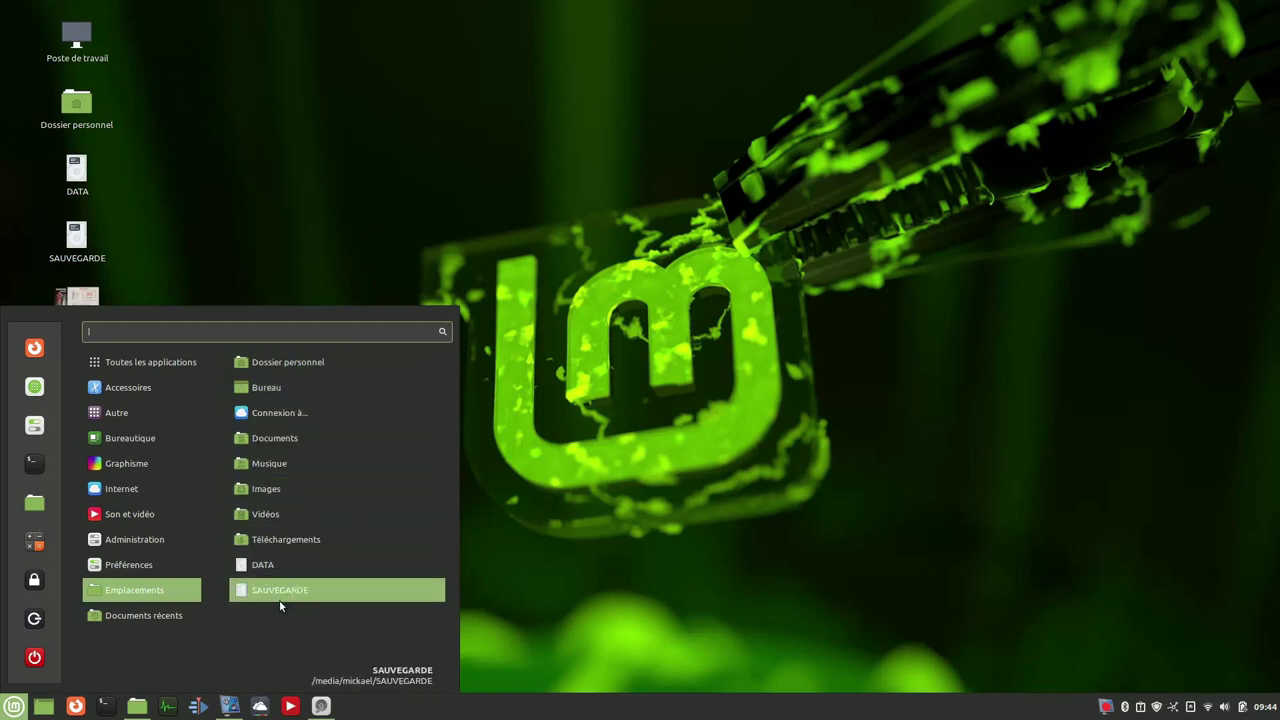
mouse_move(153, 621)
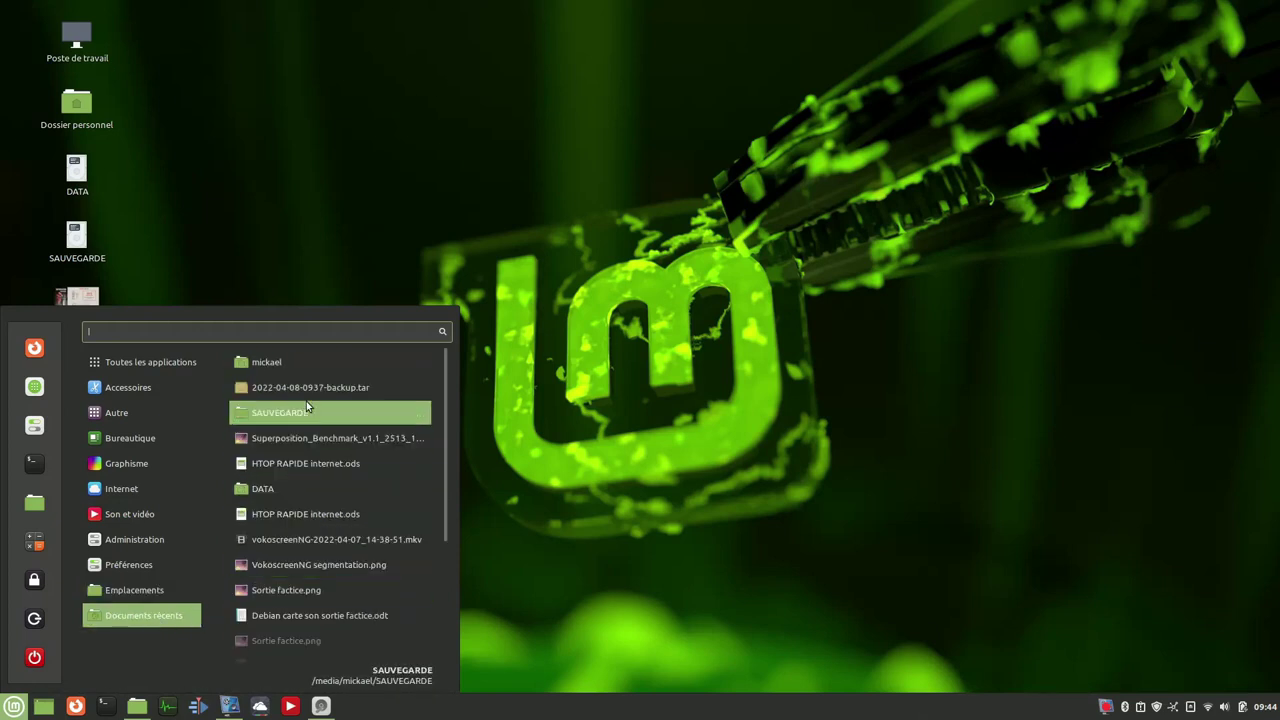
scroll(306, 401, down, 3)
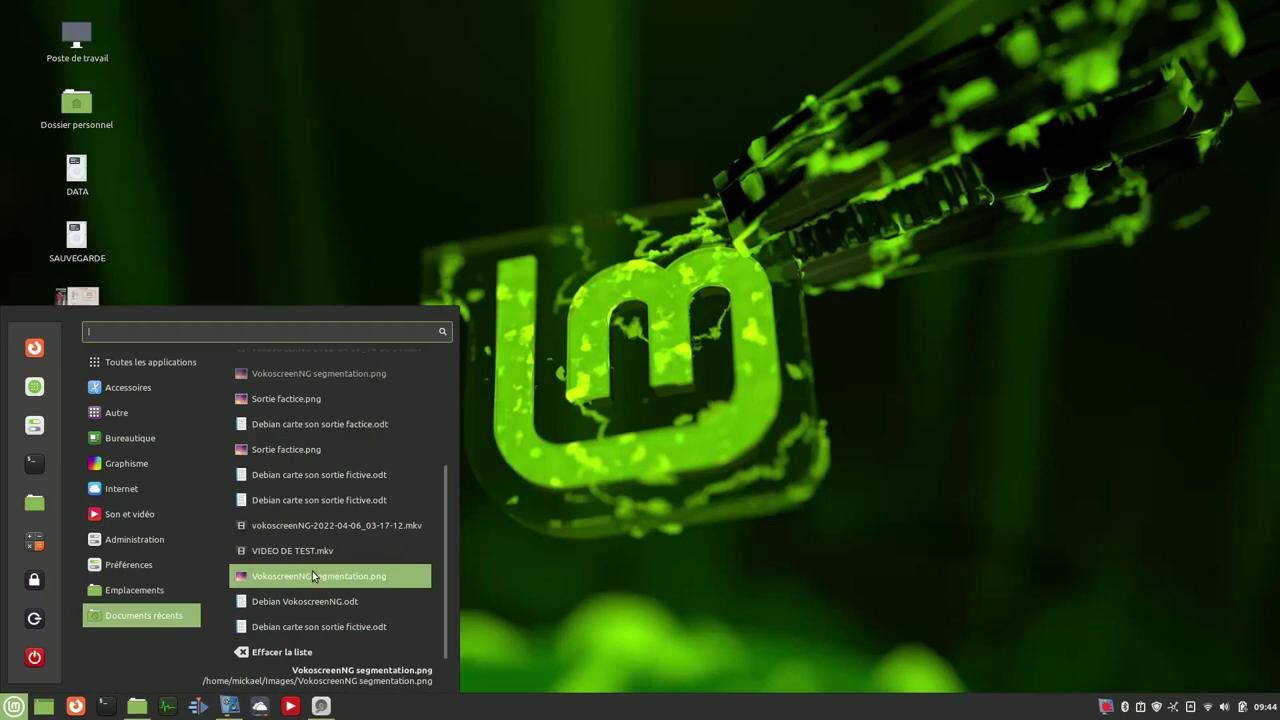
scroll(312, 560, up, 2)
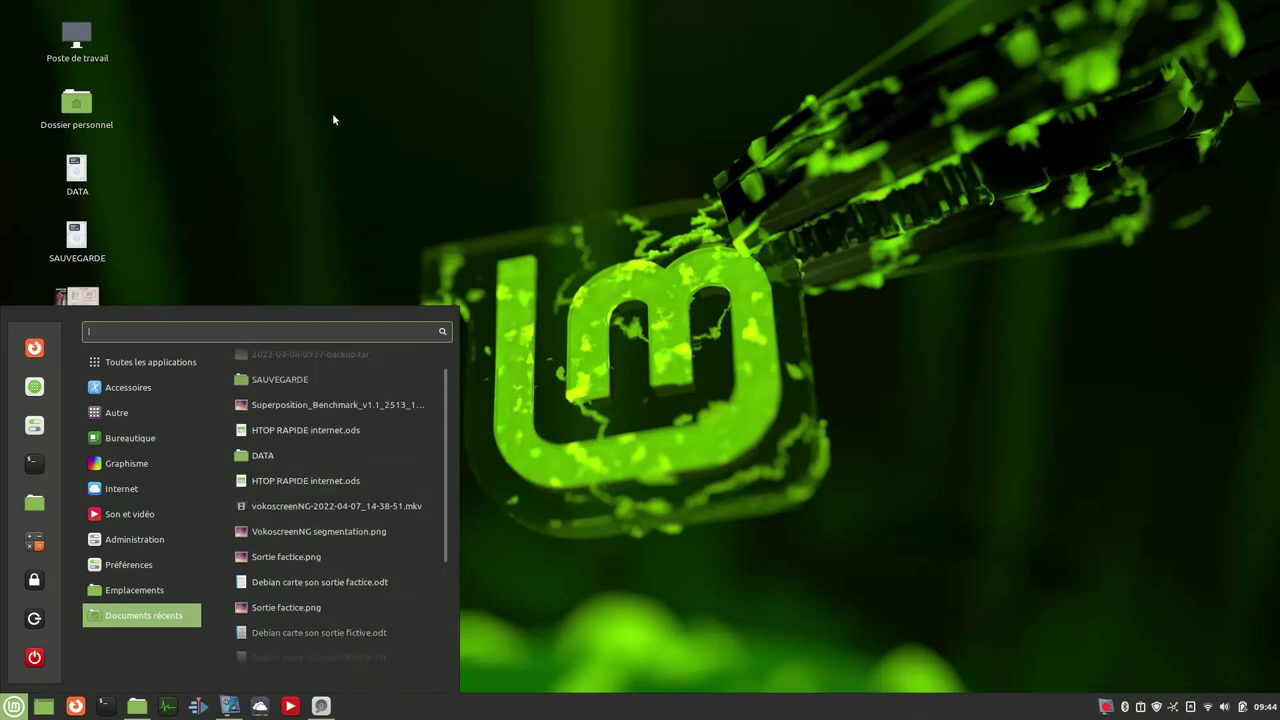
click(409, 161)
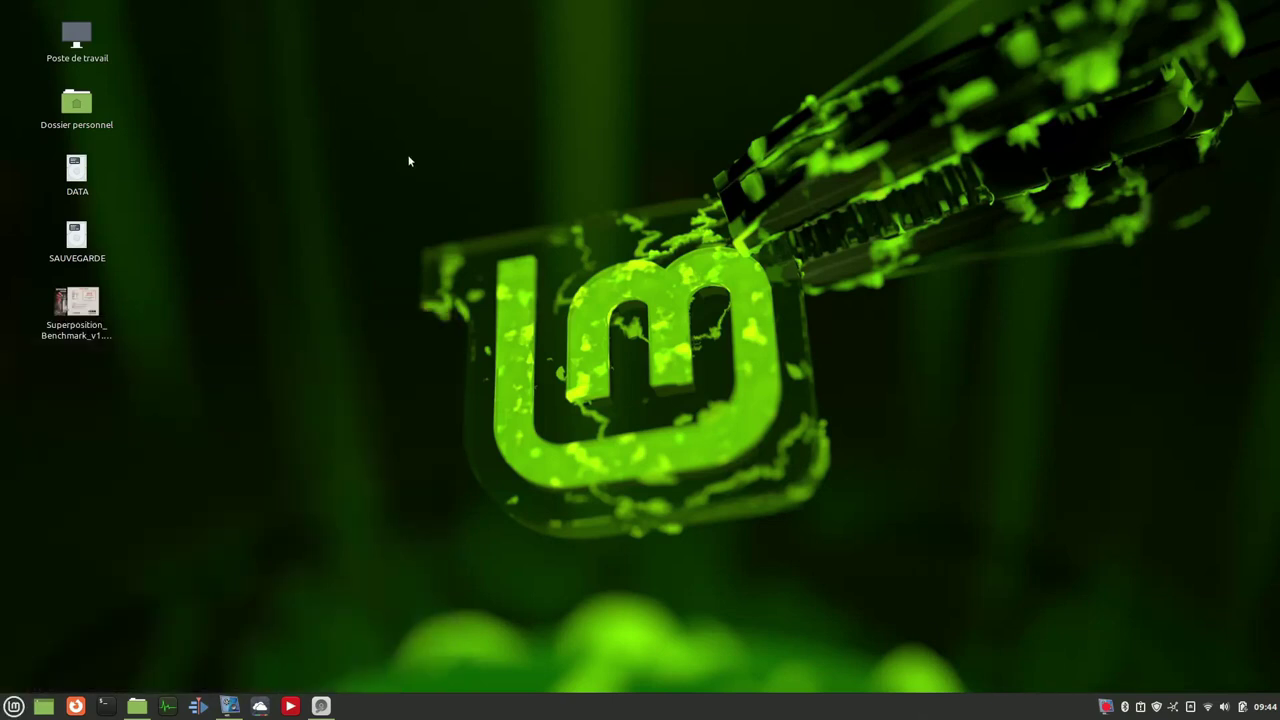
click(14, 706)
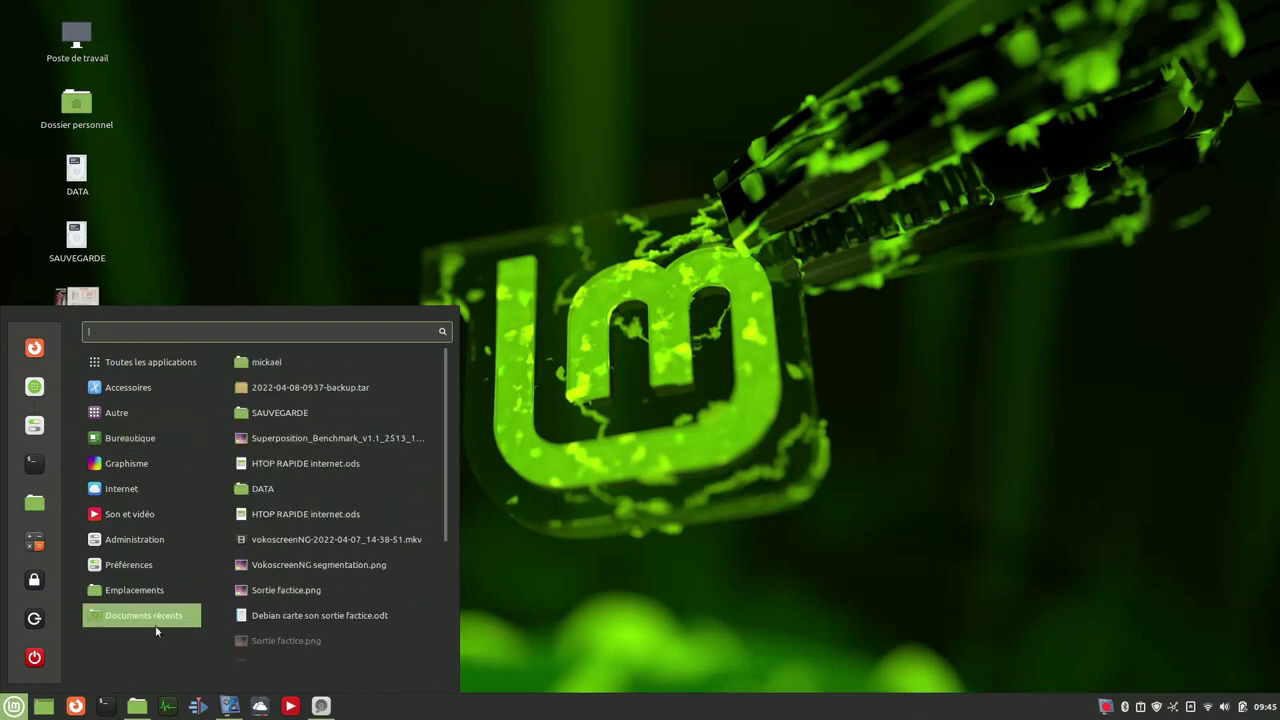
click(615, 204)
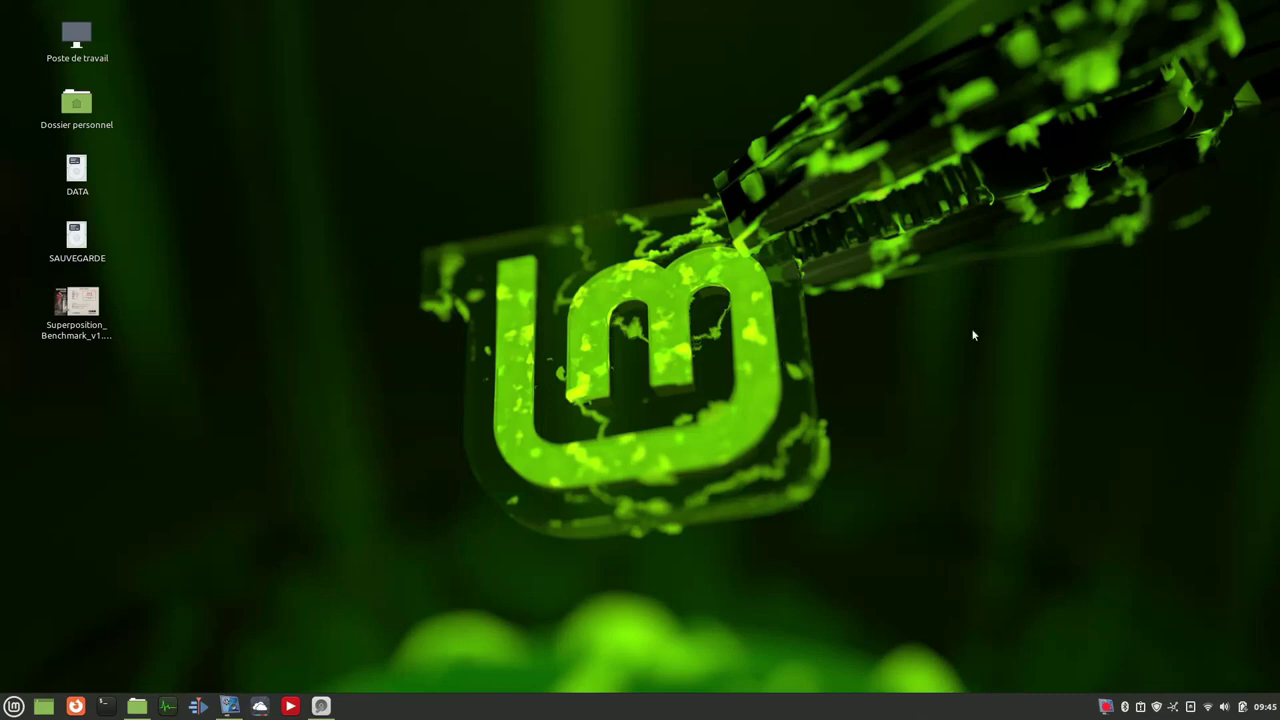
View the context options of the power manager applet in the system tray and dismiss them.
click(1155, 713)
right_click(1240, 708)
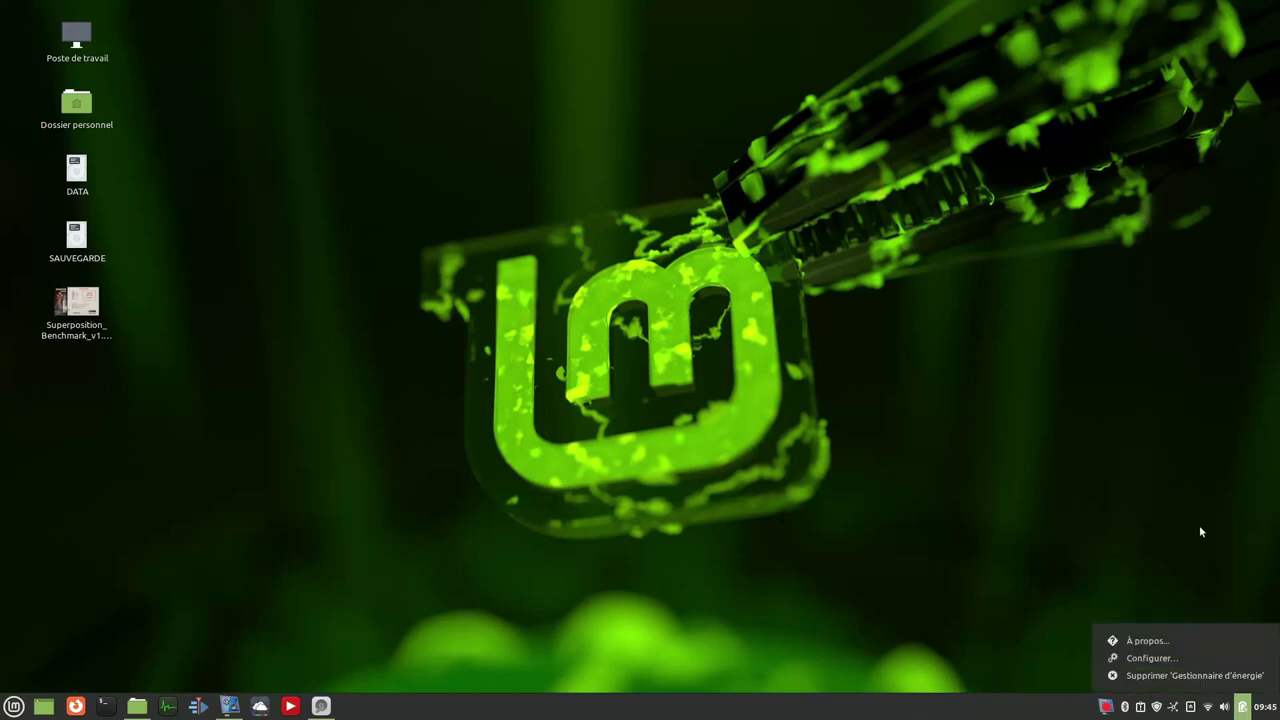
click(705, 385)
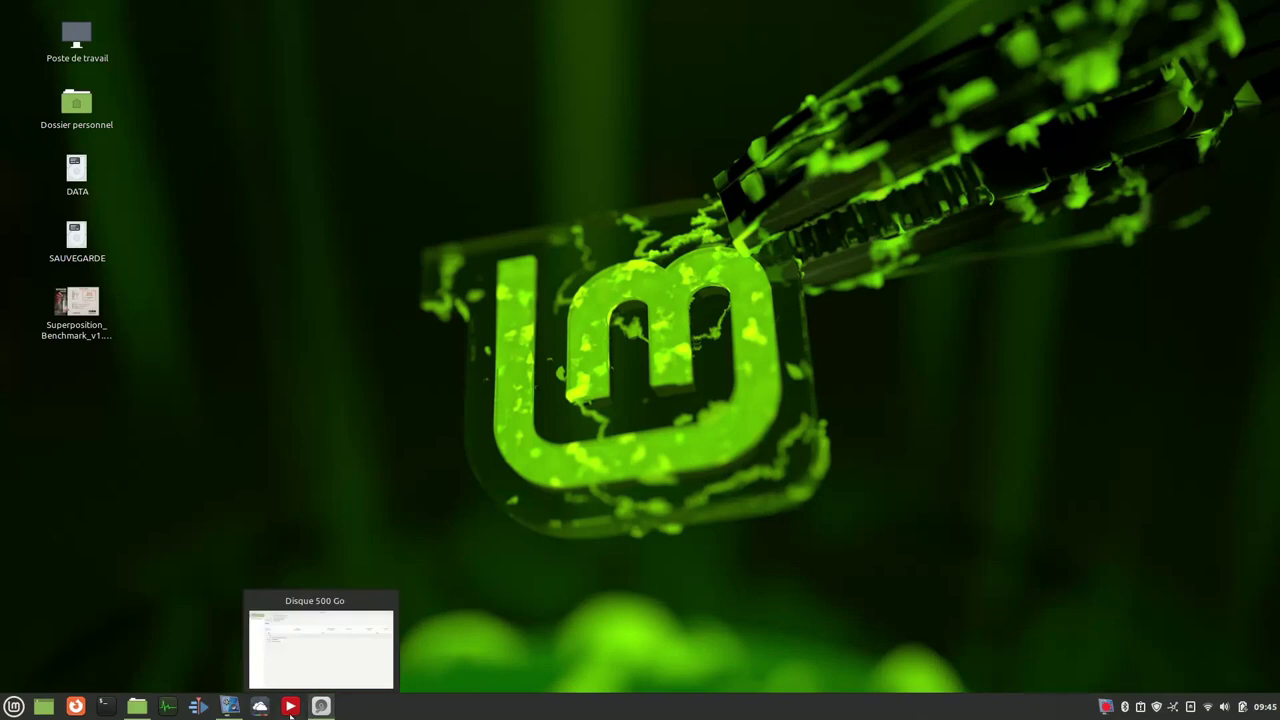
Launch the HTOP web application in Firefox, examine the Htop à vide comparison table of distributions, and close the browser.
click(260, 706)
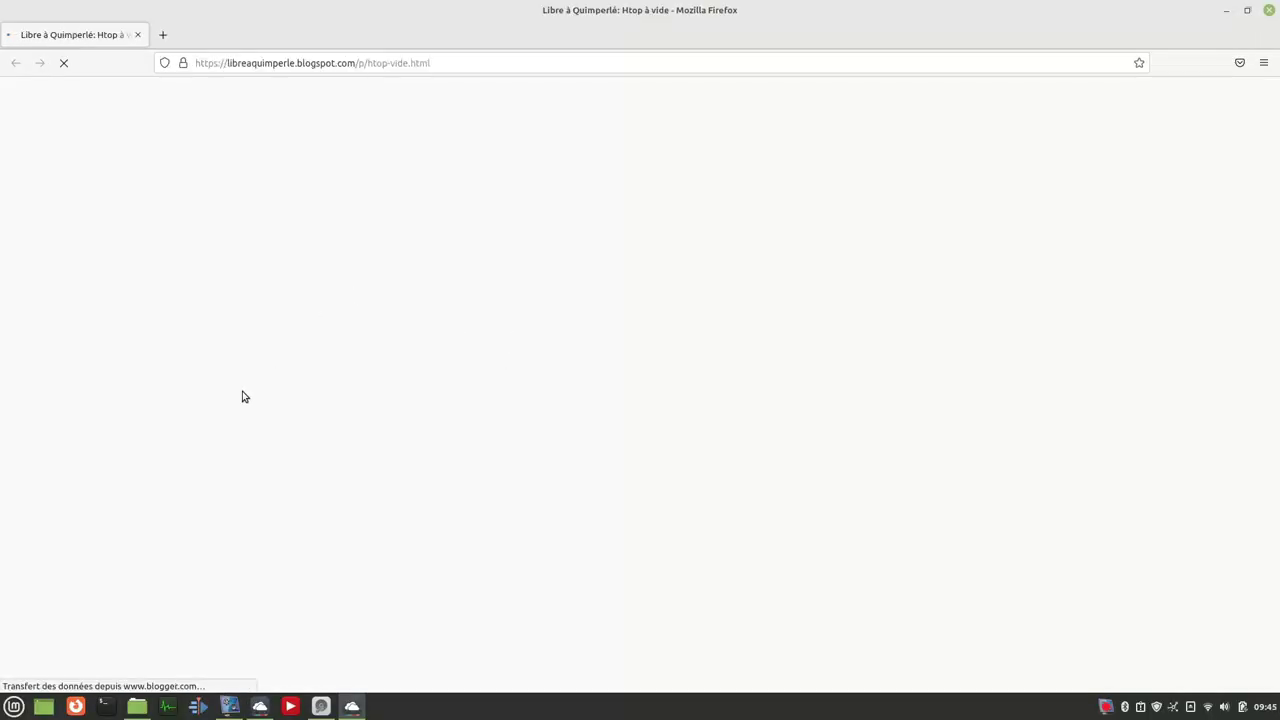
scroll(408, 519, down, 3)
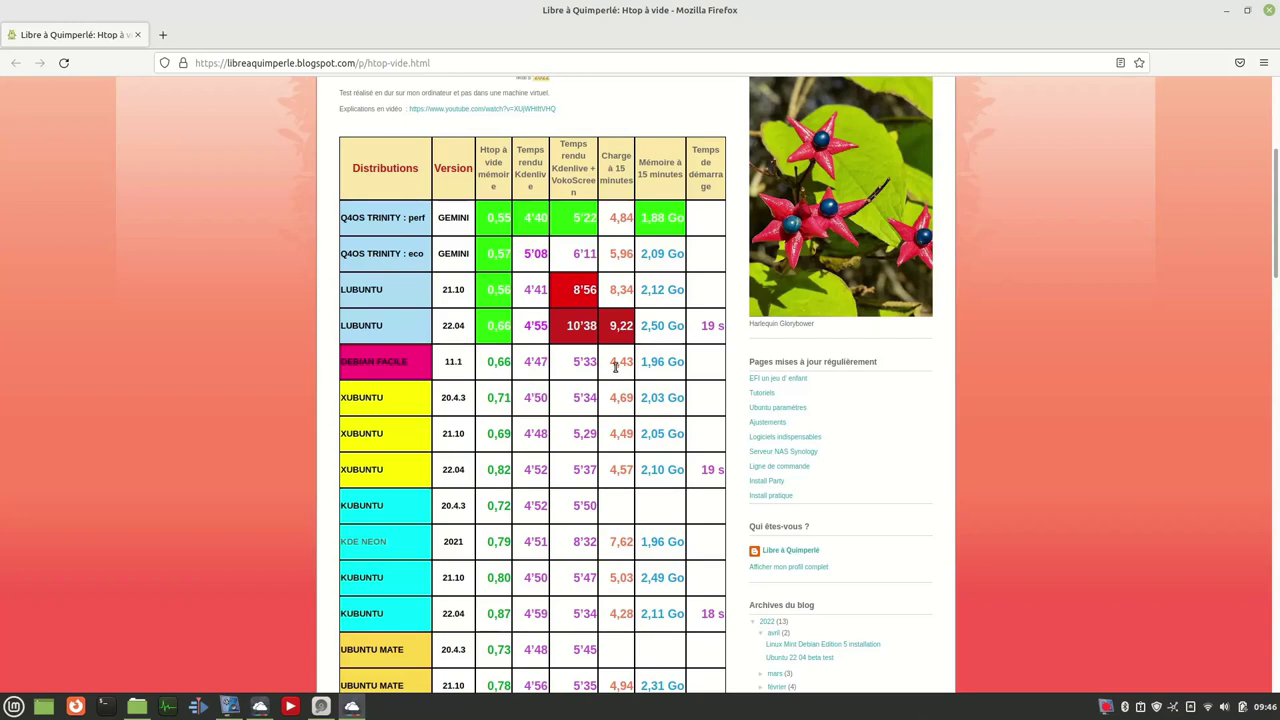
click(1270, 11)
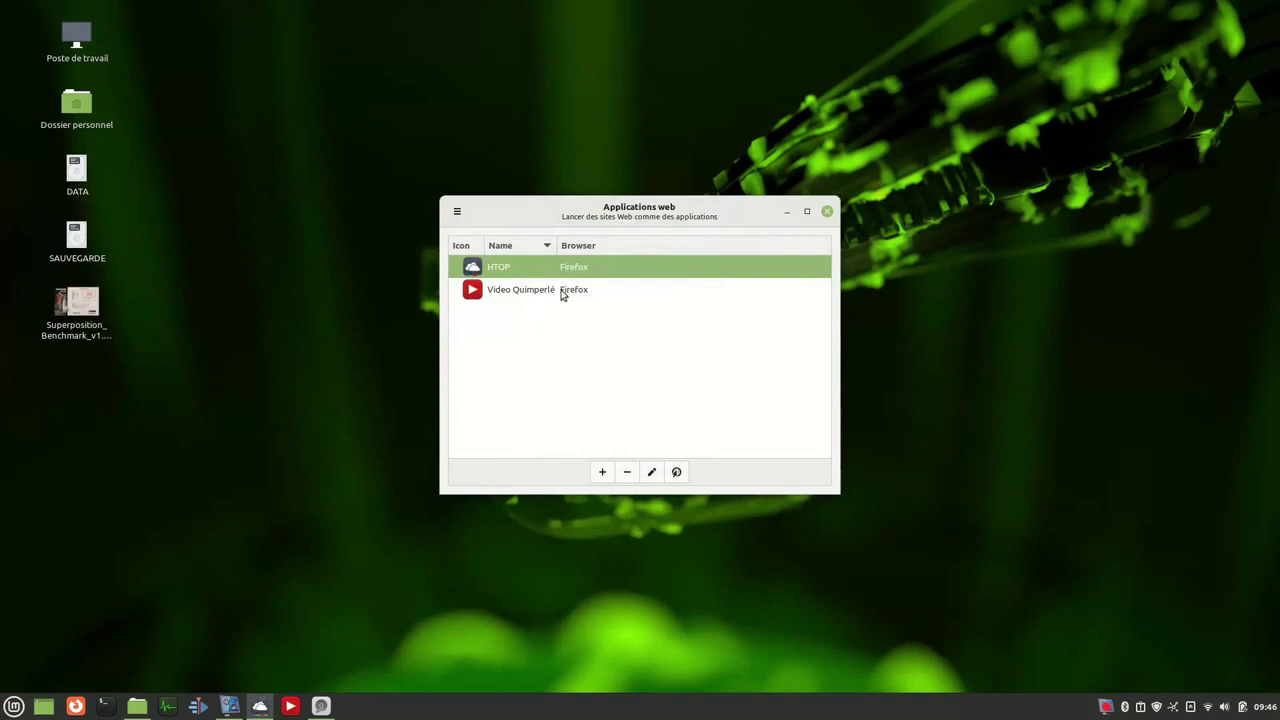
Open the Superposition Benchmark result image from the desktop, view the results and close it.
double_click(77, 303)
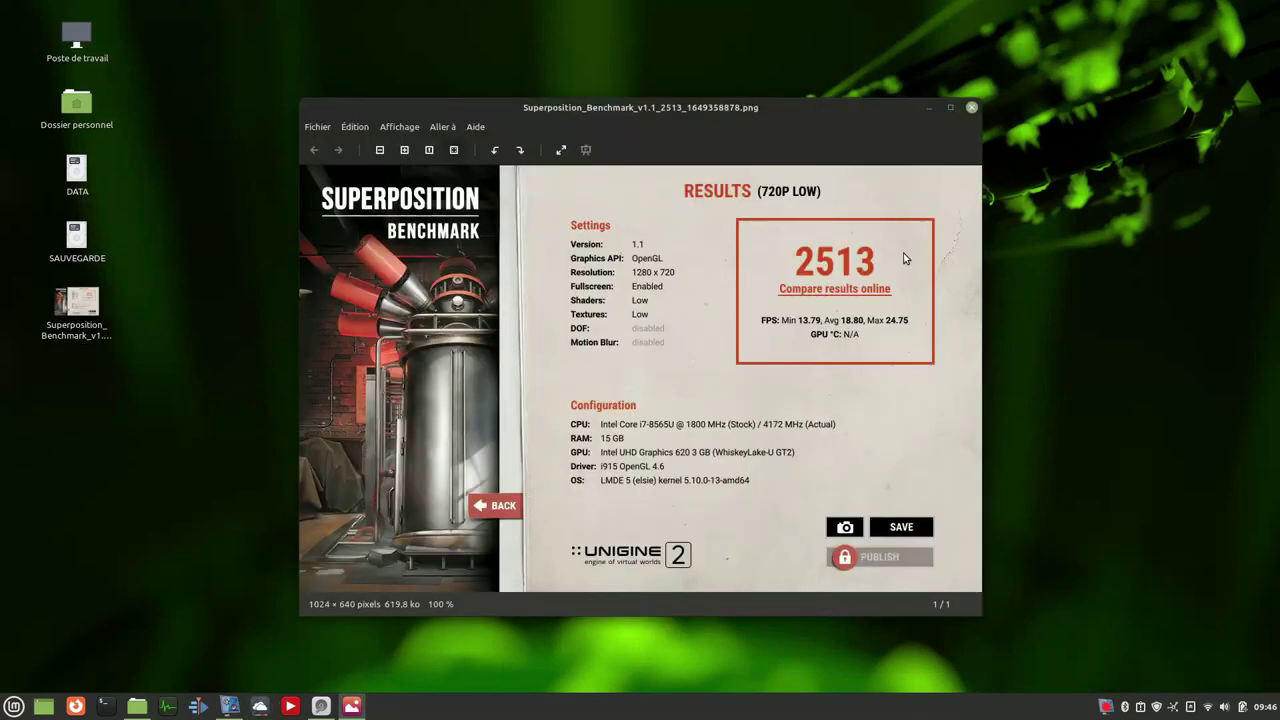
click(970, 108)
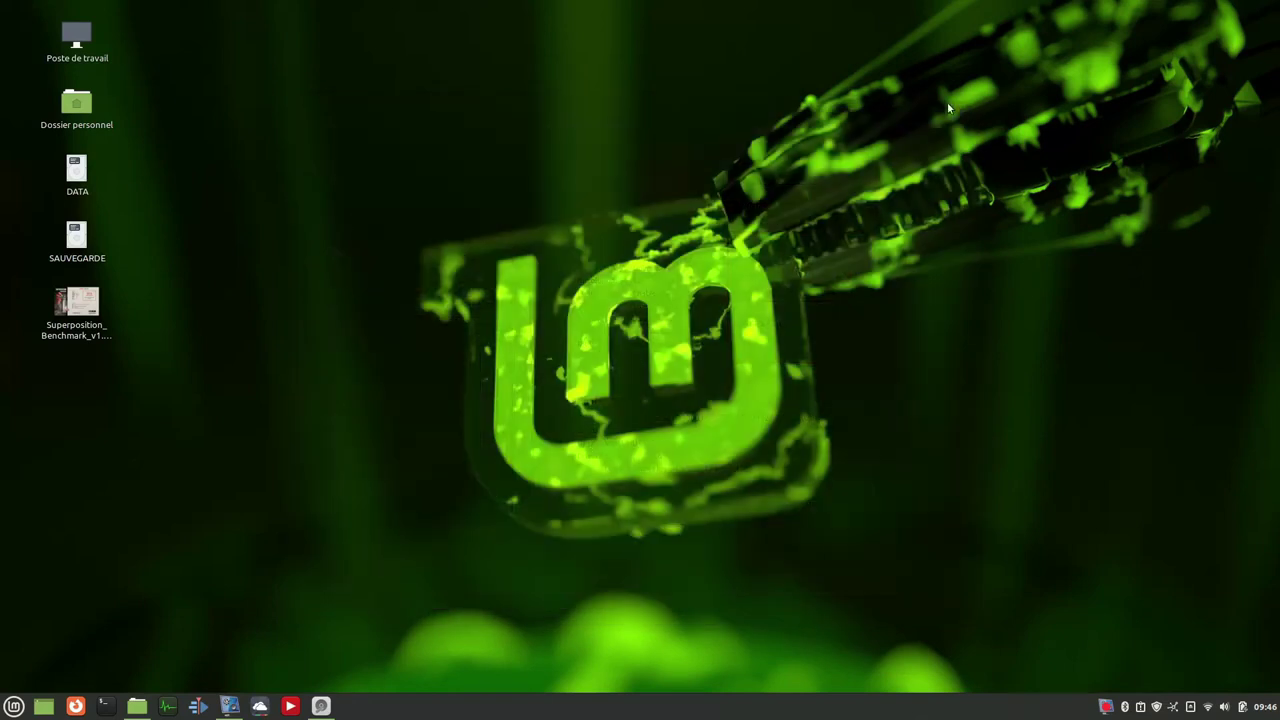